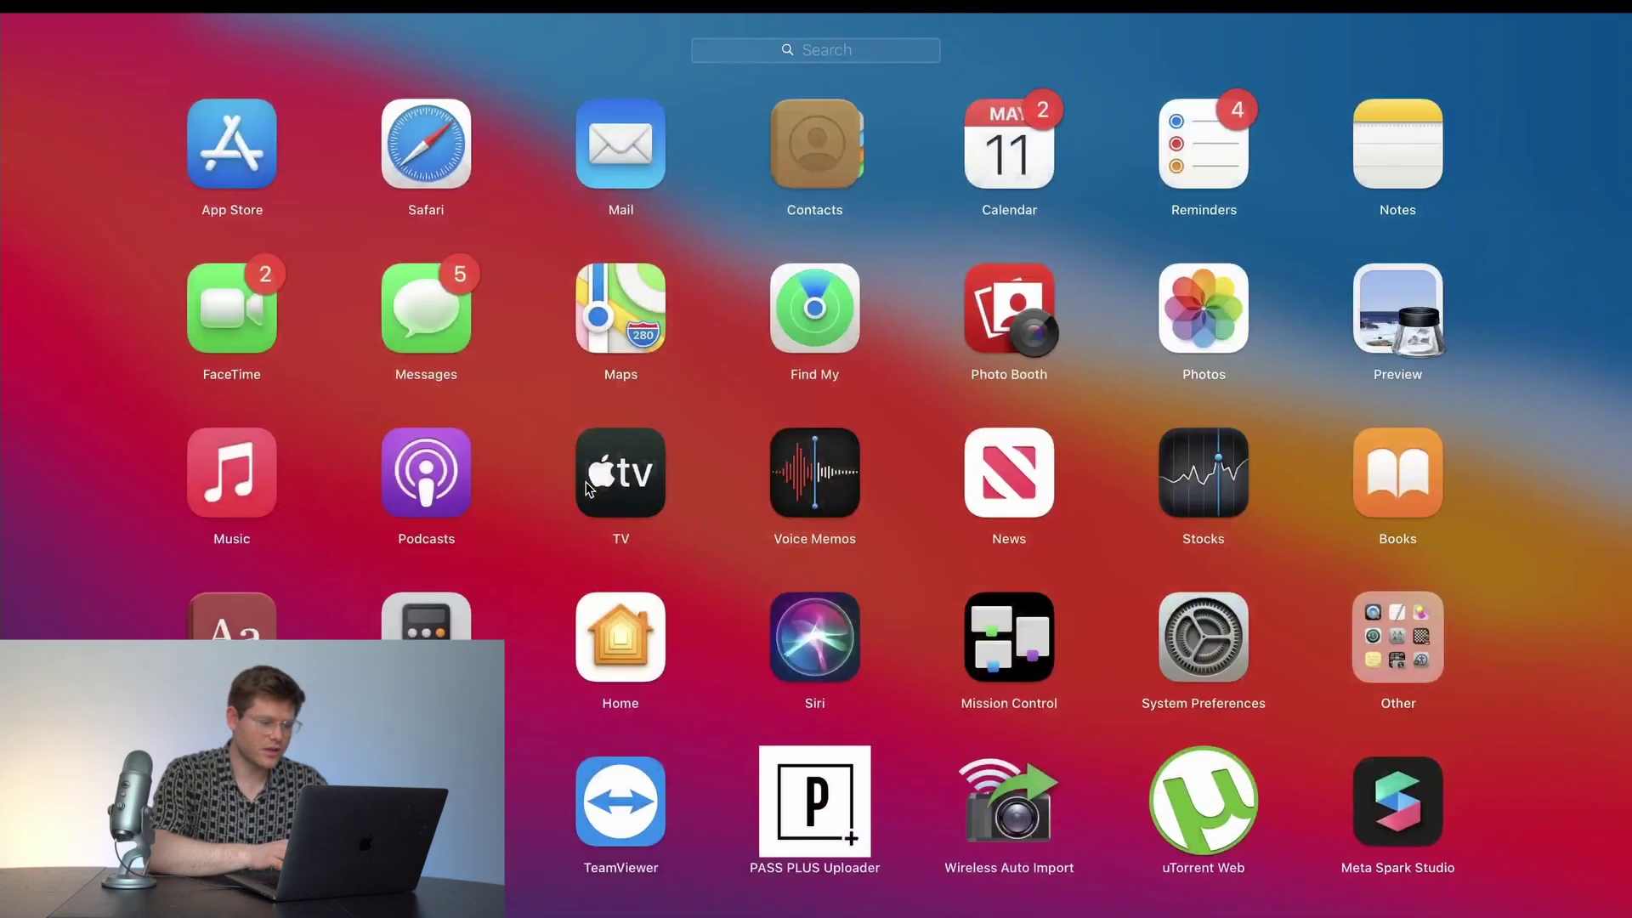
# Step: Launch Evoto from a Launchpad search for 'evo' and start a new project
pyautogui.write('evo')
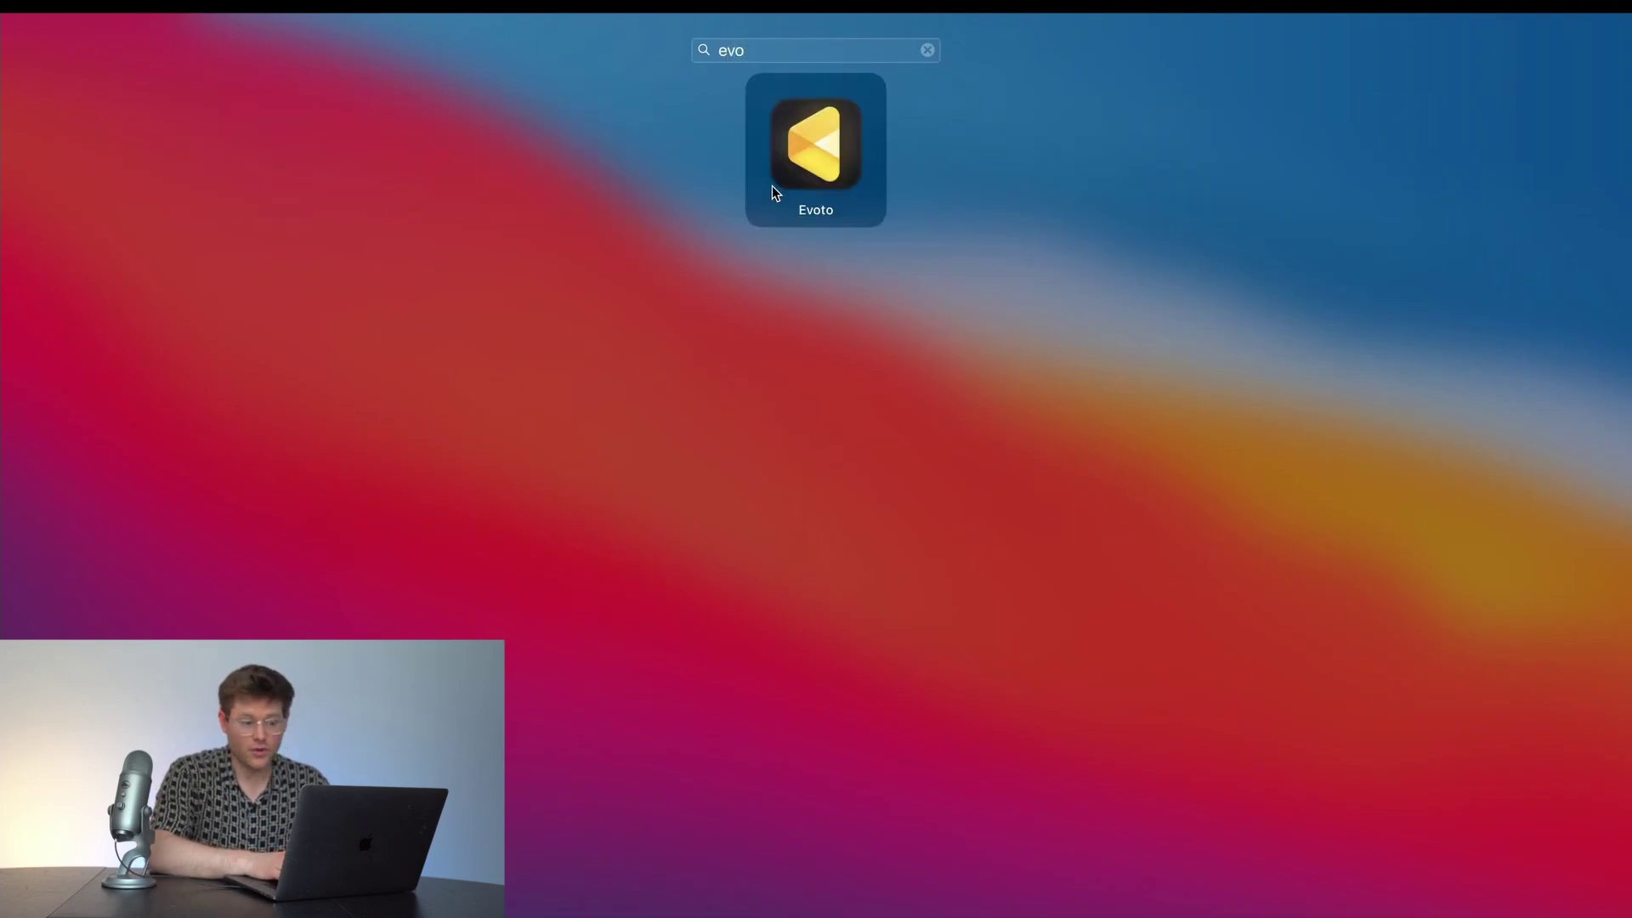
pyautogui.press('Return')
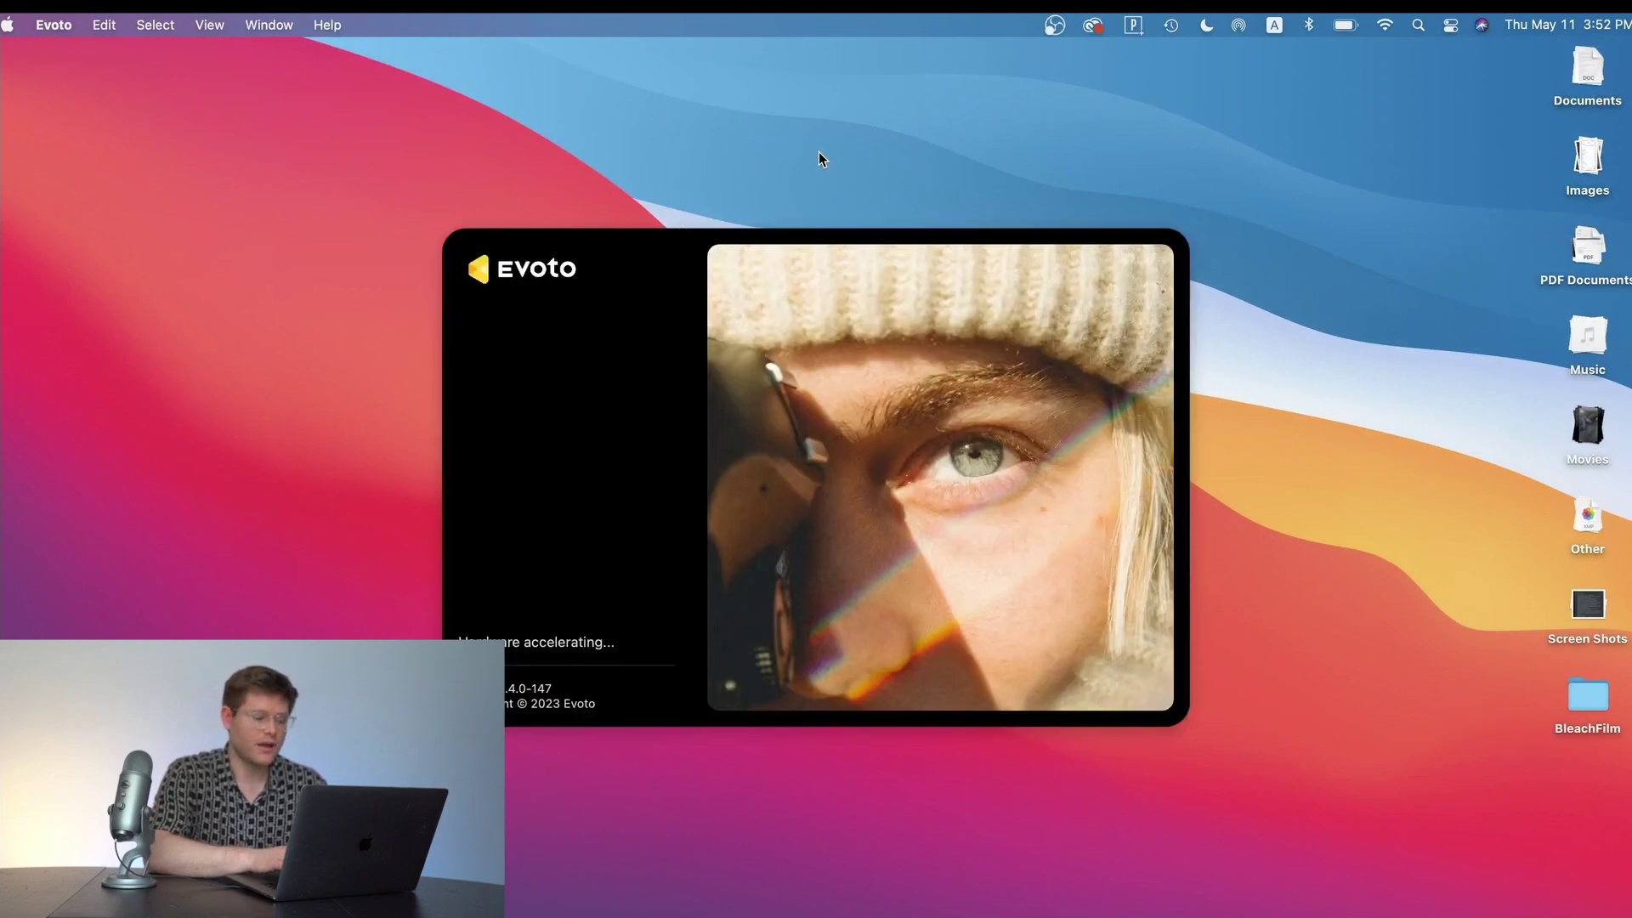
pyautogui.click(174, 223)
# Step: Save the project as 'La Blom Photos' and import the whole Best Raws folder into it
pyautogui.write('La Blom')
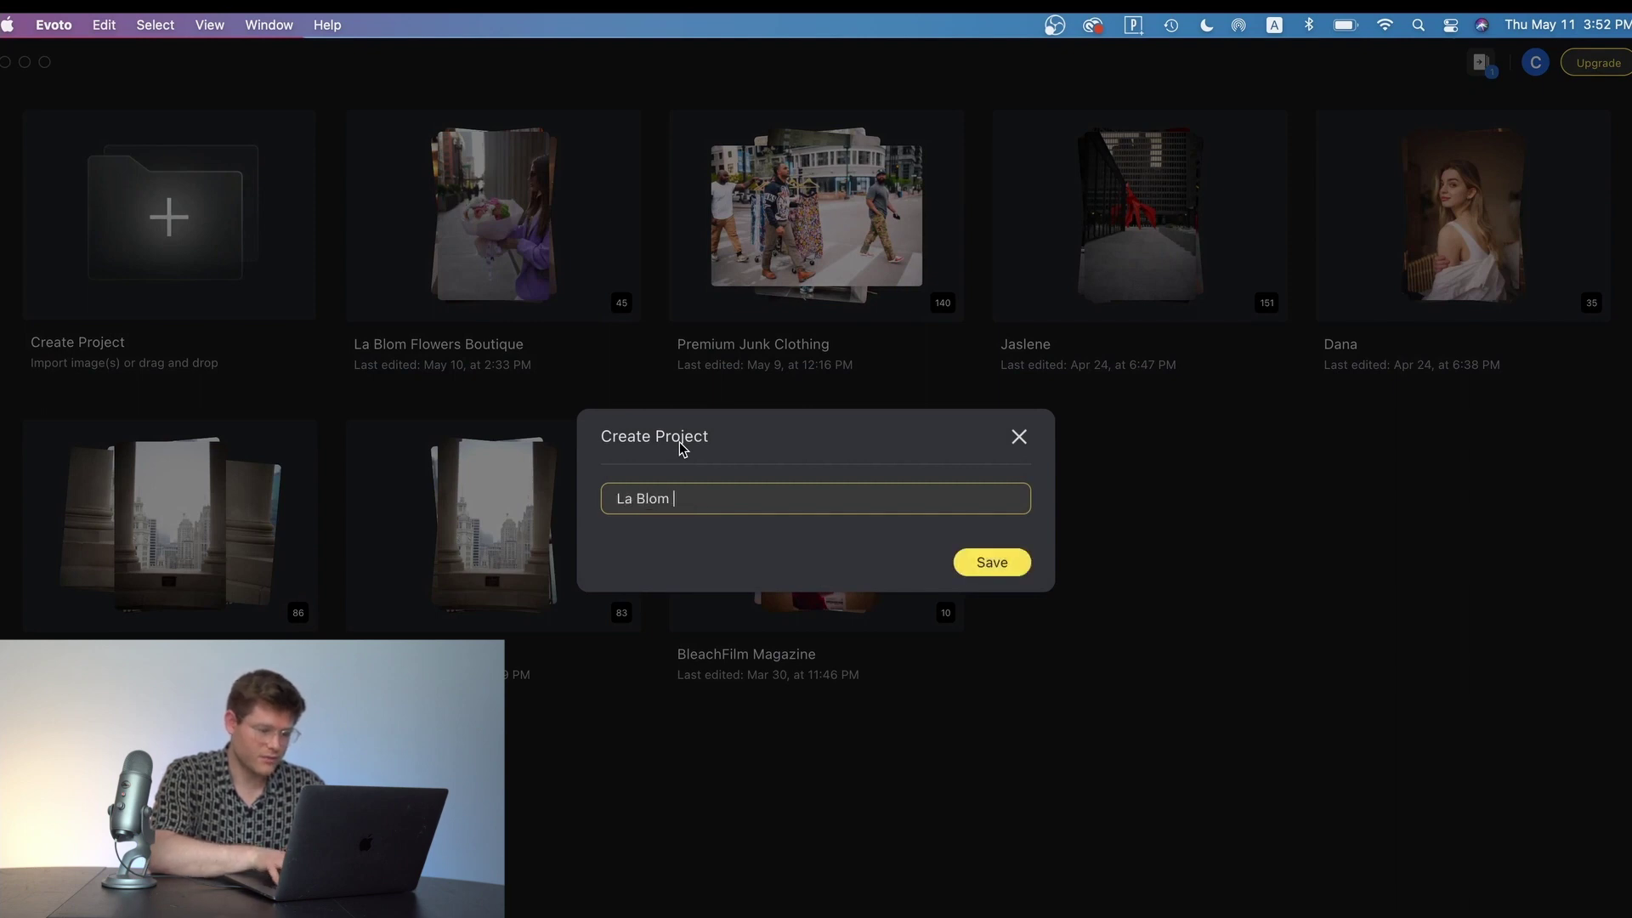
pyautogui.write(' Photos')
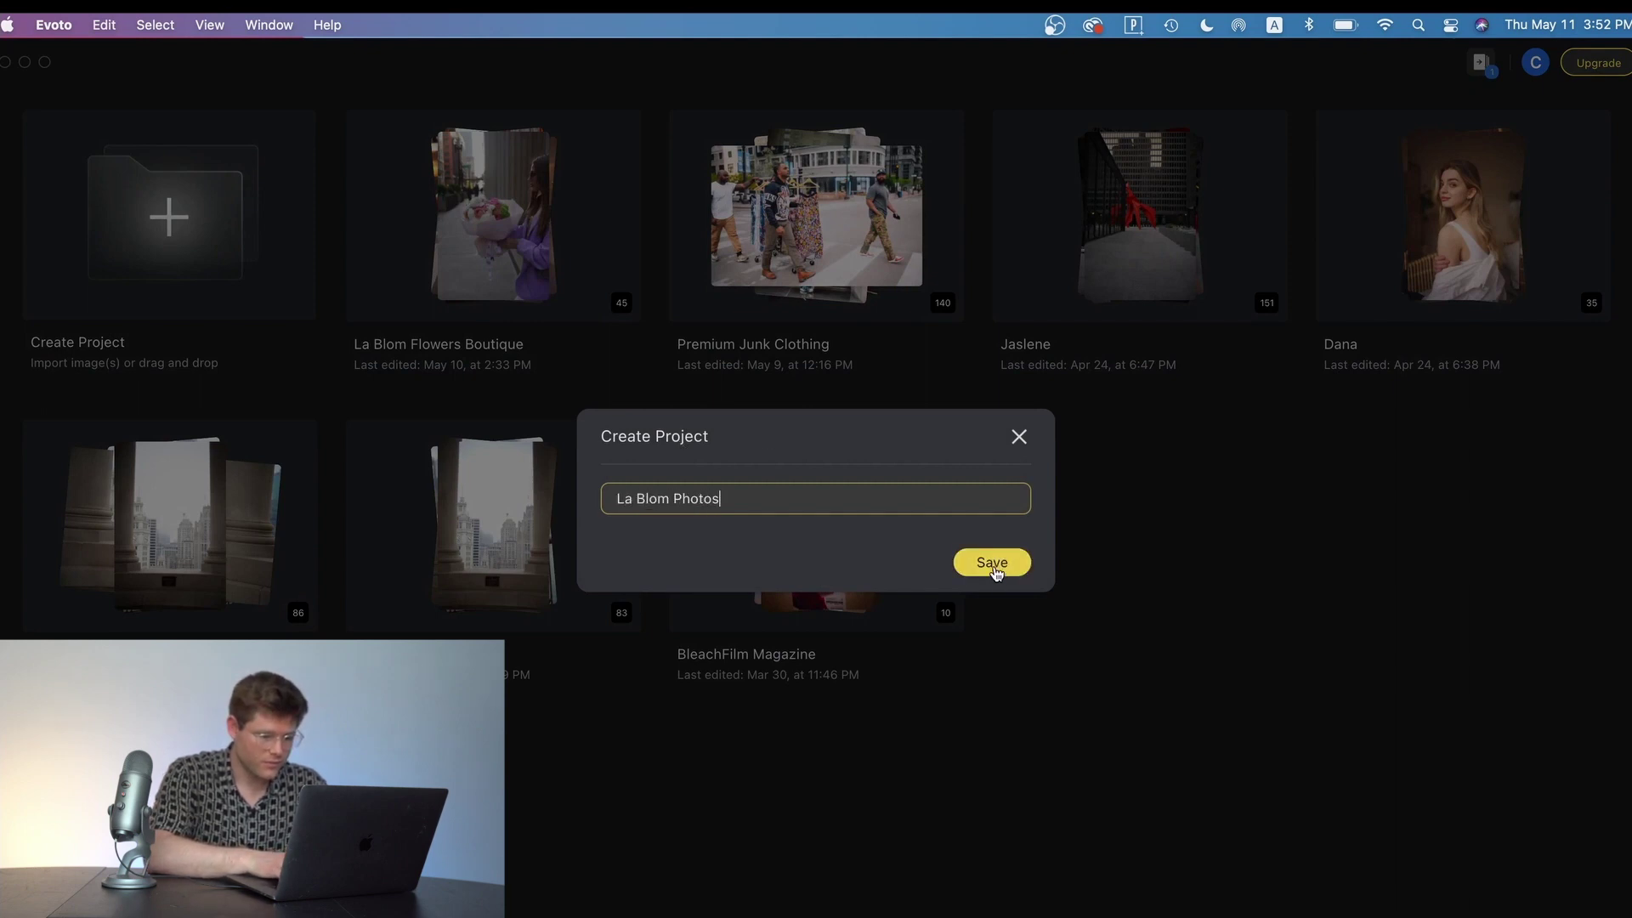
pyautogui.click(993, 564)
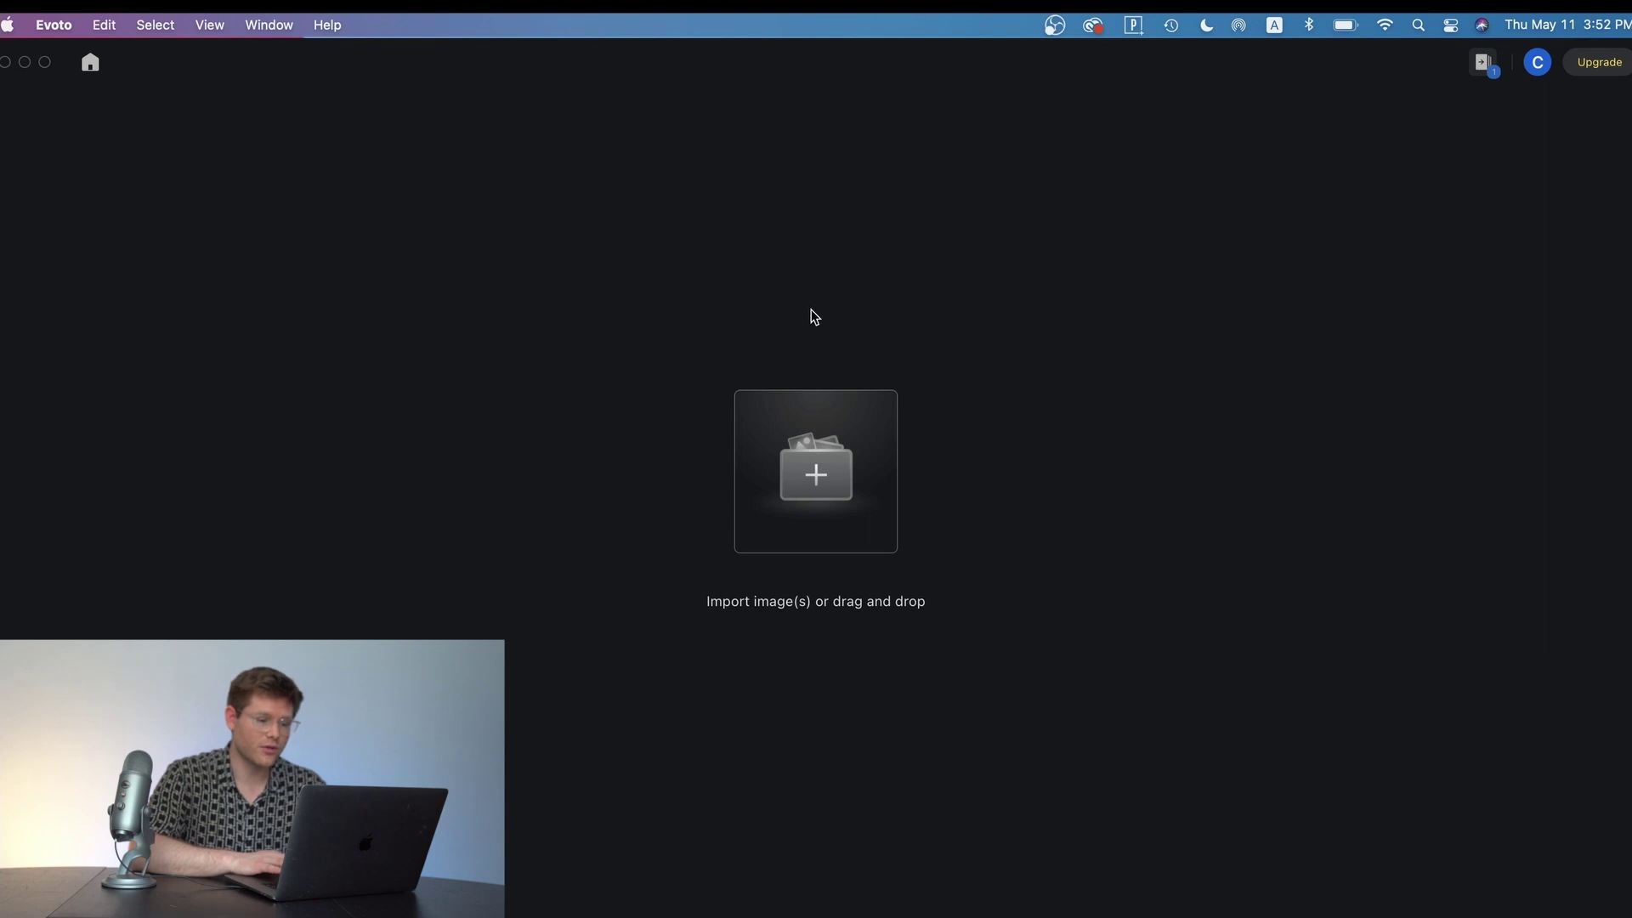
pyautogui.click(812, 469)
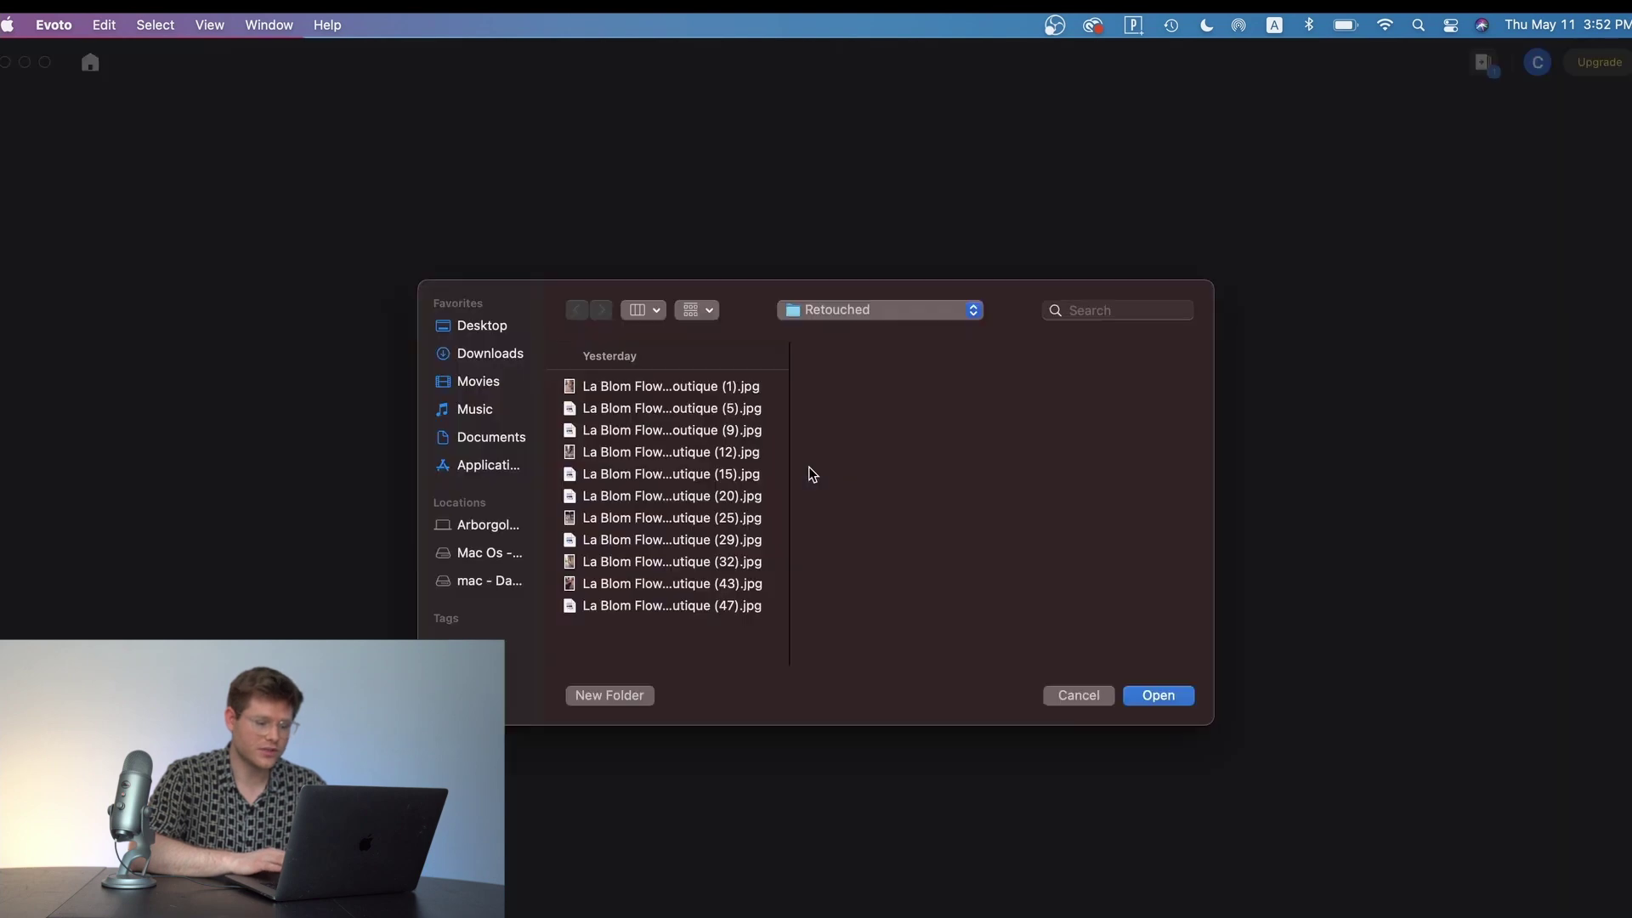
pyautogui.click(880, 311)
pyautogui.click(899, 347)
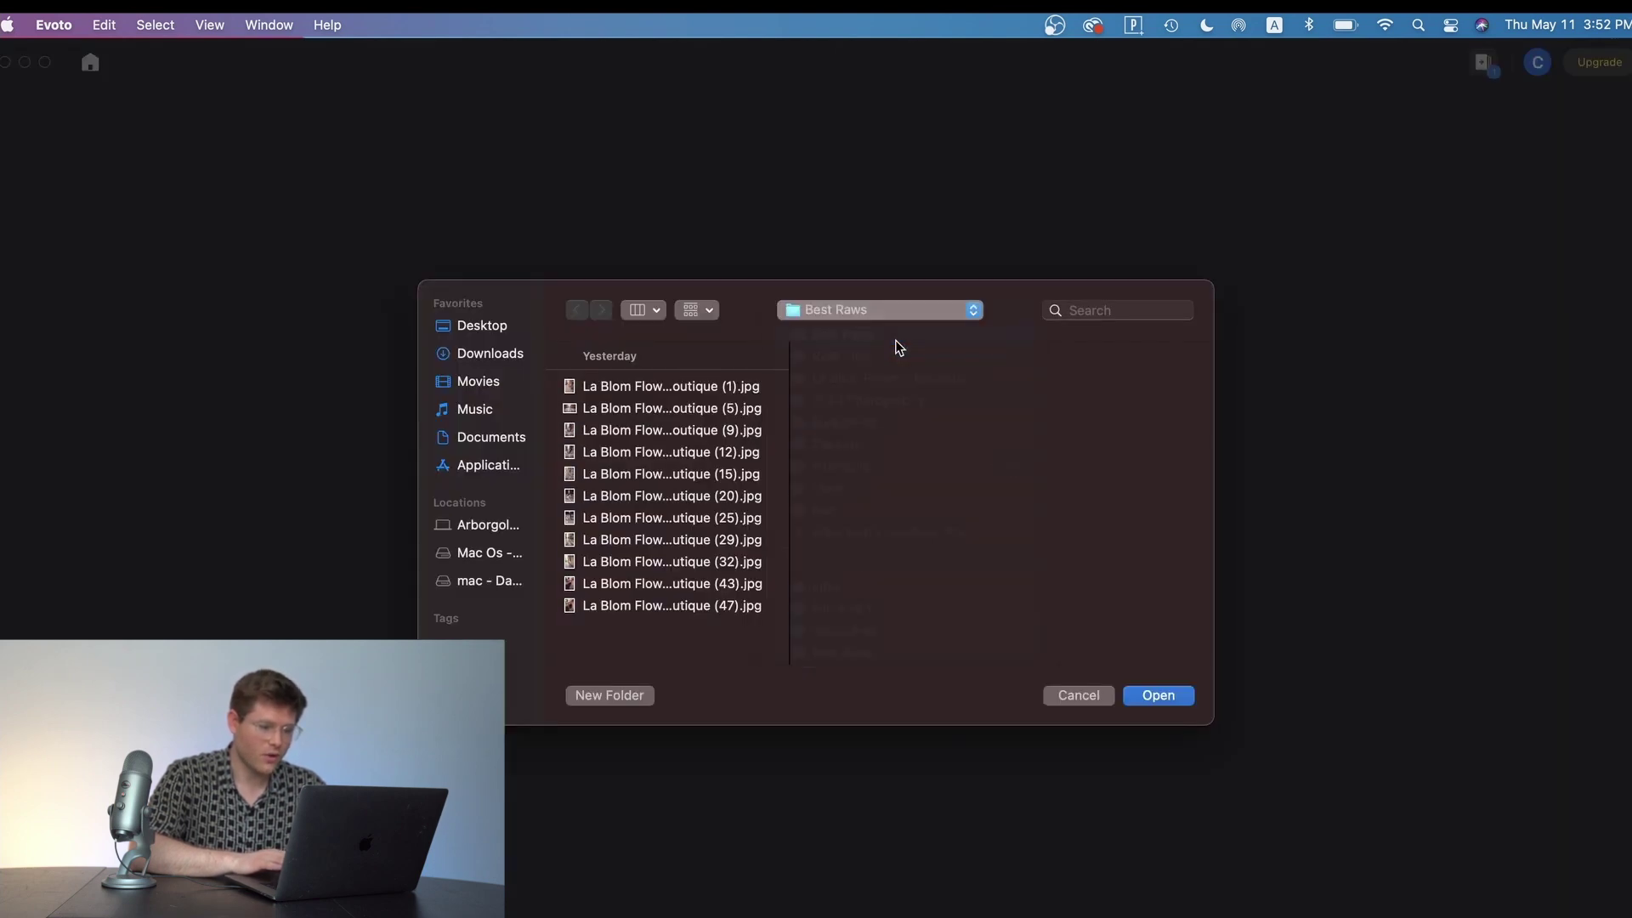
pyautogui.click(1052, 388)
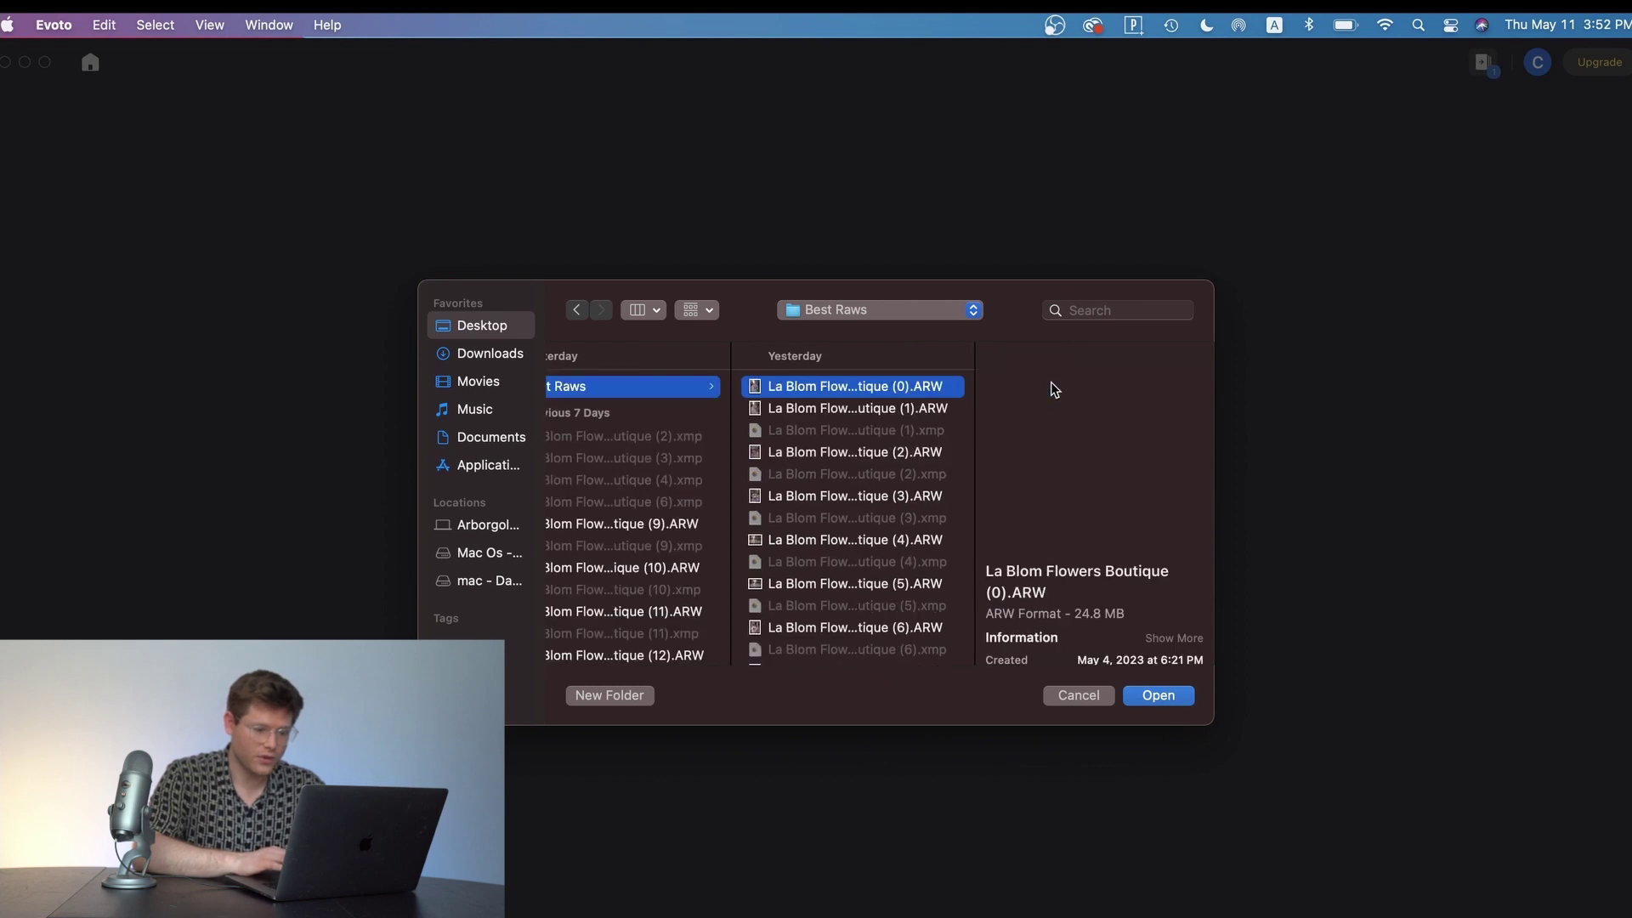
pyautogui.scroll(-10, 834, 545)
pyautogui.scroll(-5, 876, 578)
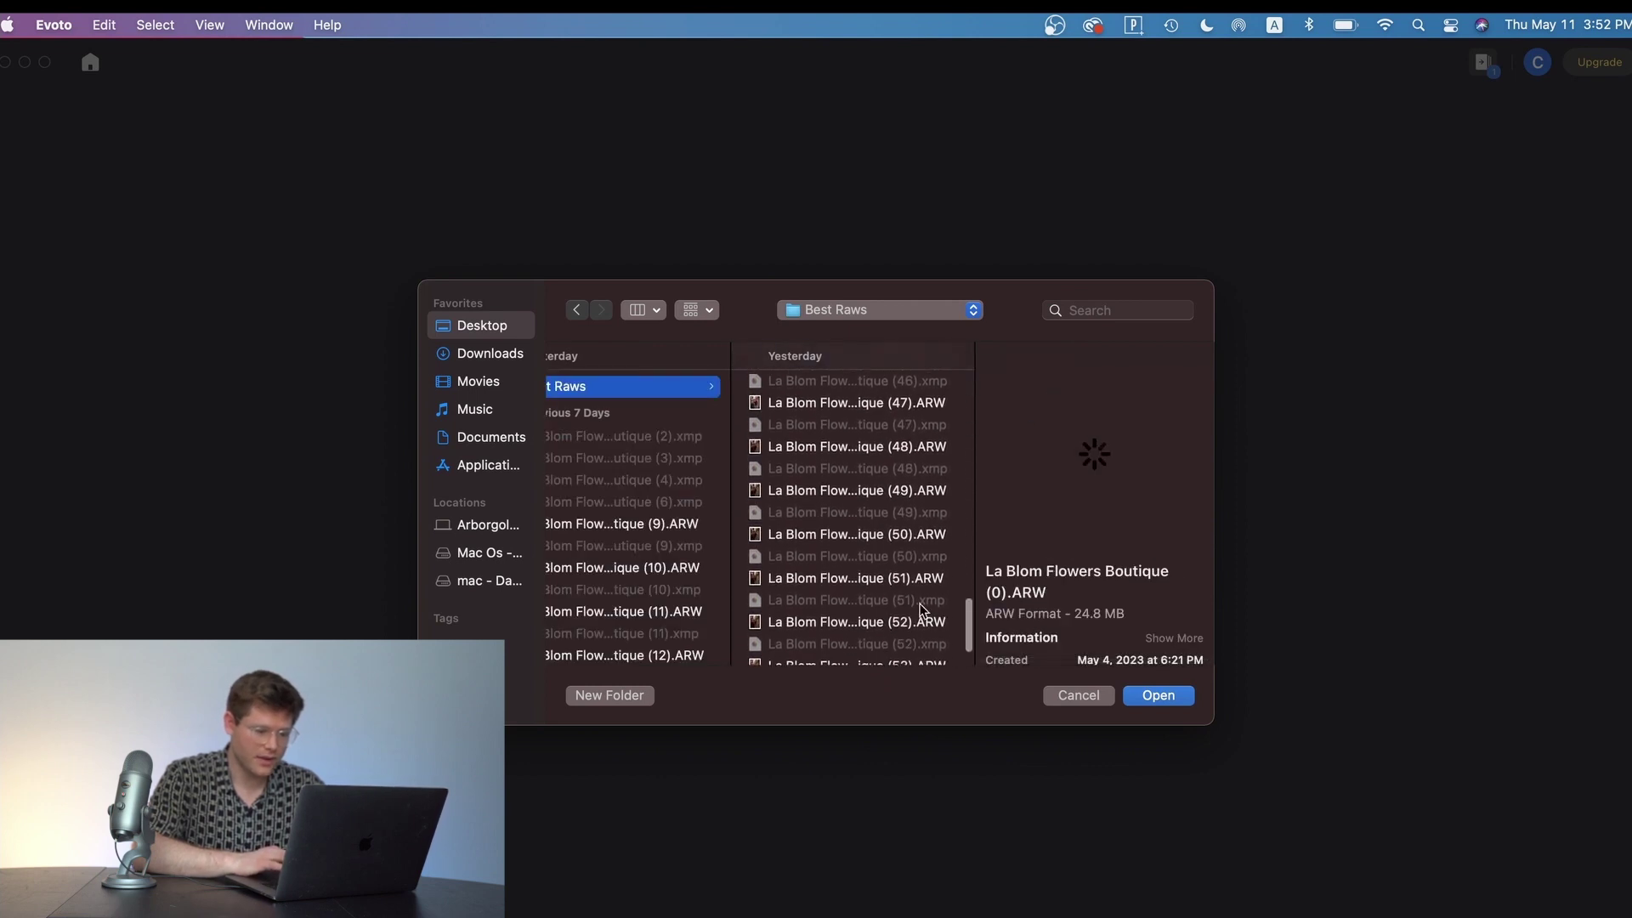
pyautogui.click(657, 384)
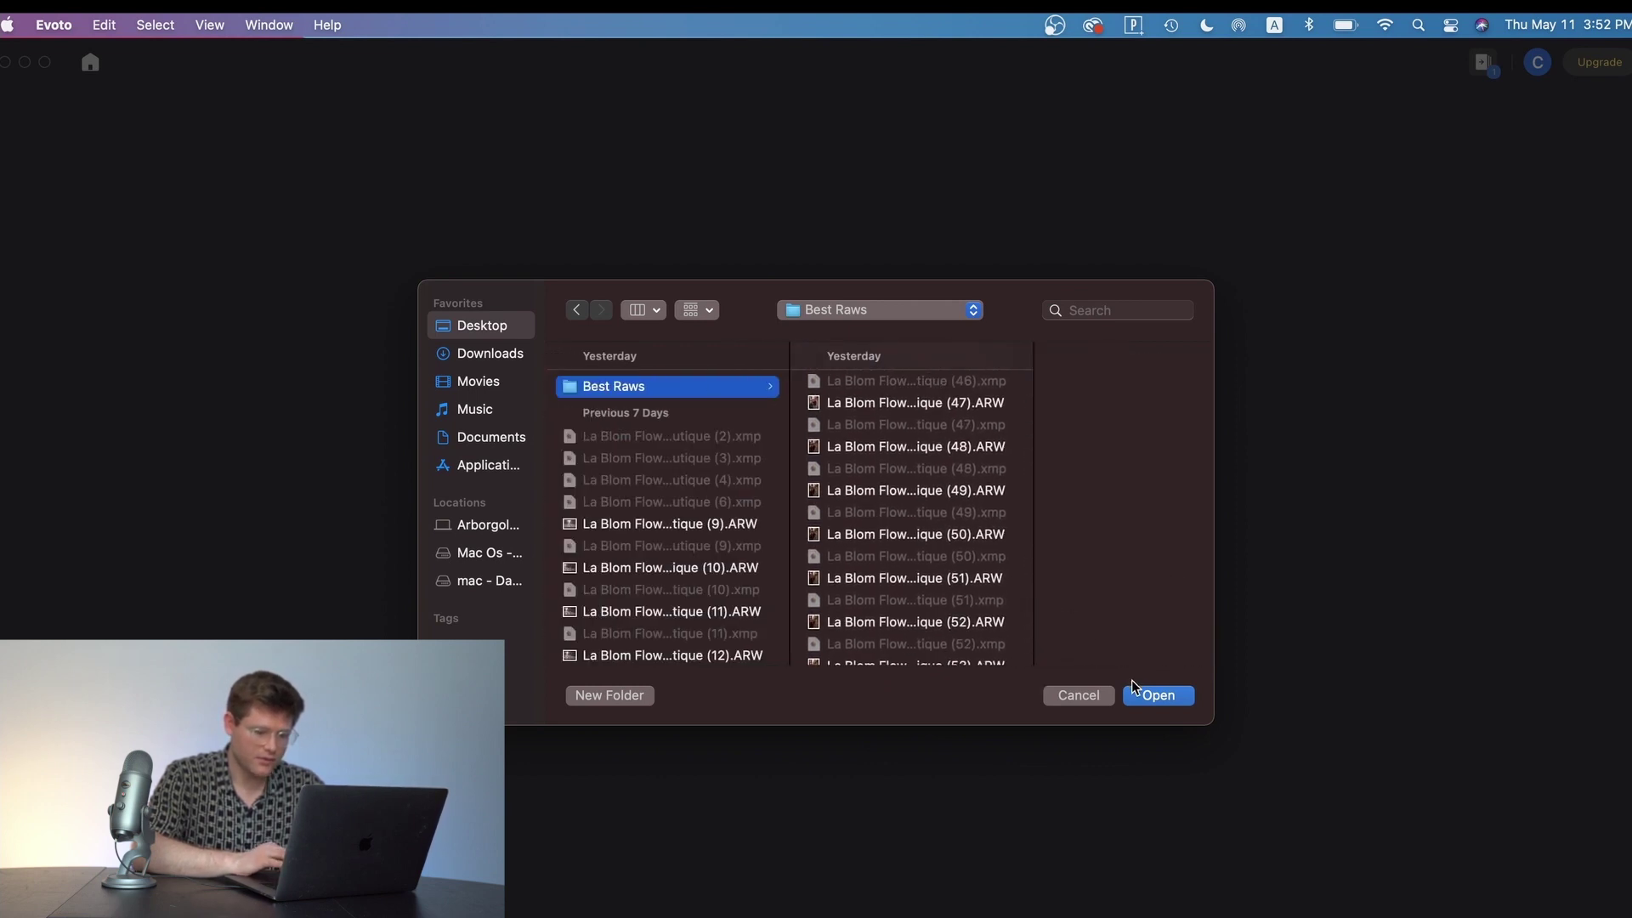
pyautogui.click(1156, 695)
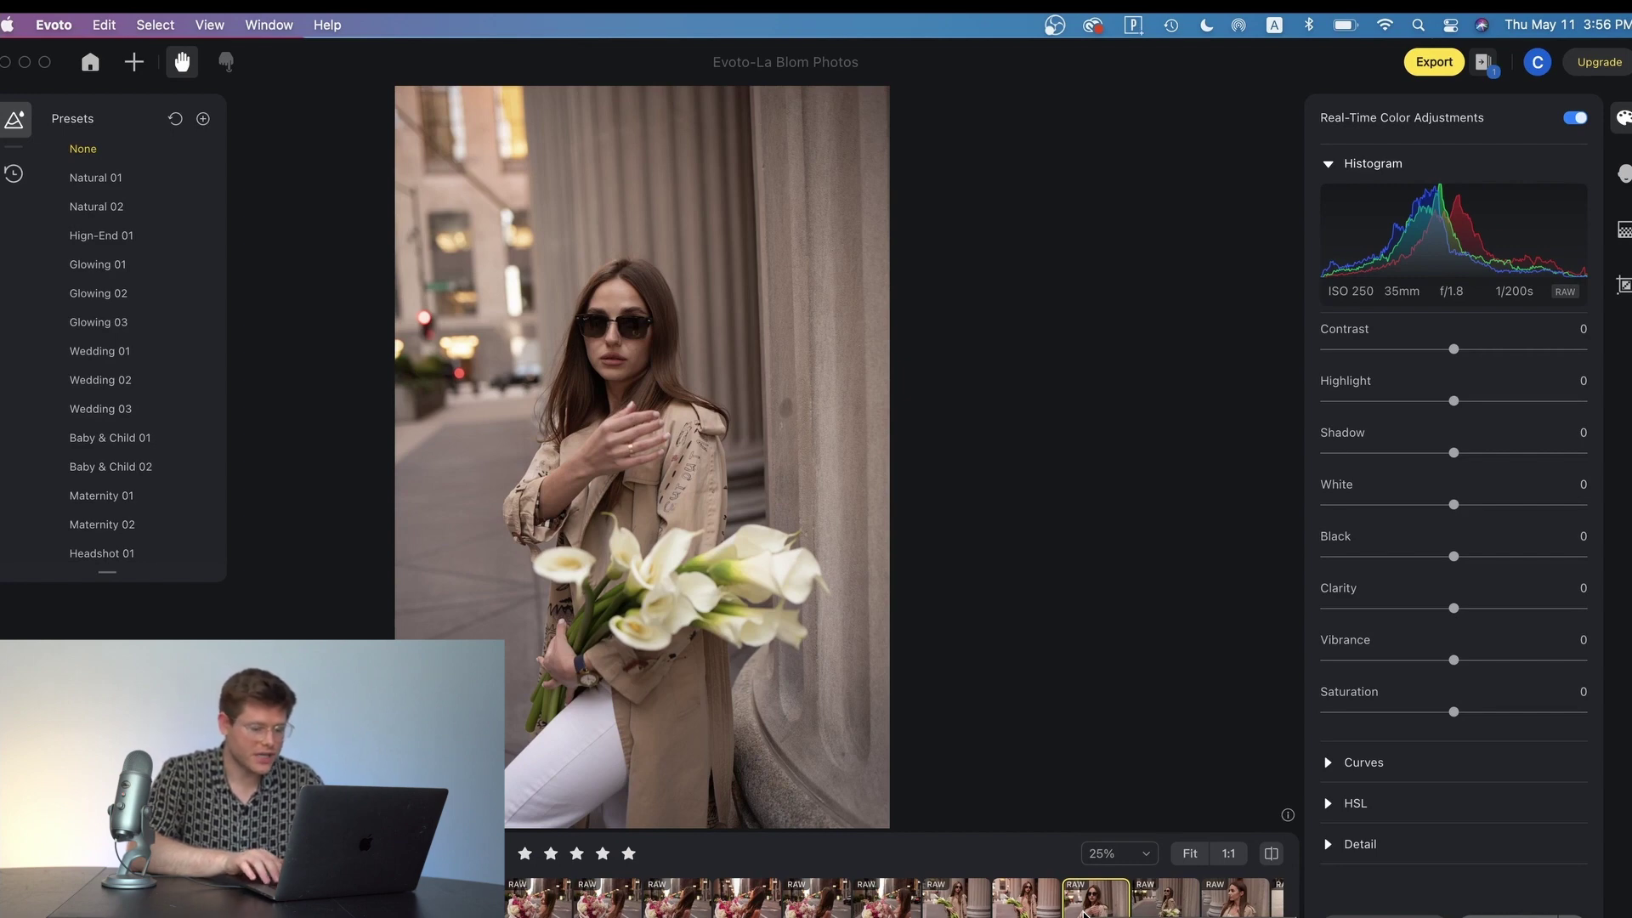
# Step: Open the side-profile portrait of the woman by the columns and zoom in
pyautogui.click(1158, 906)
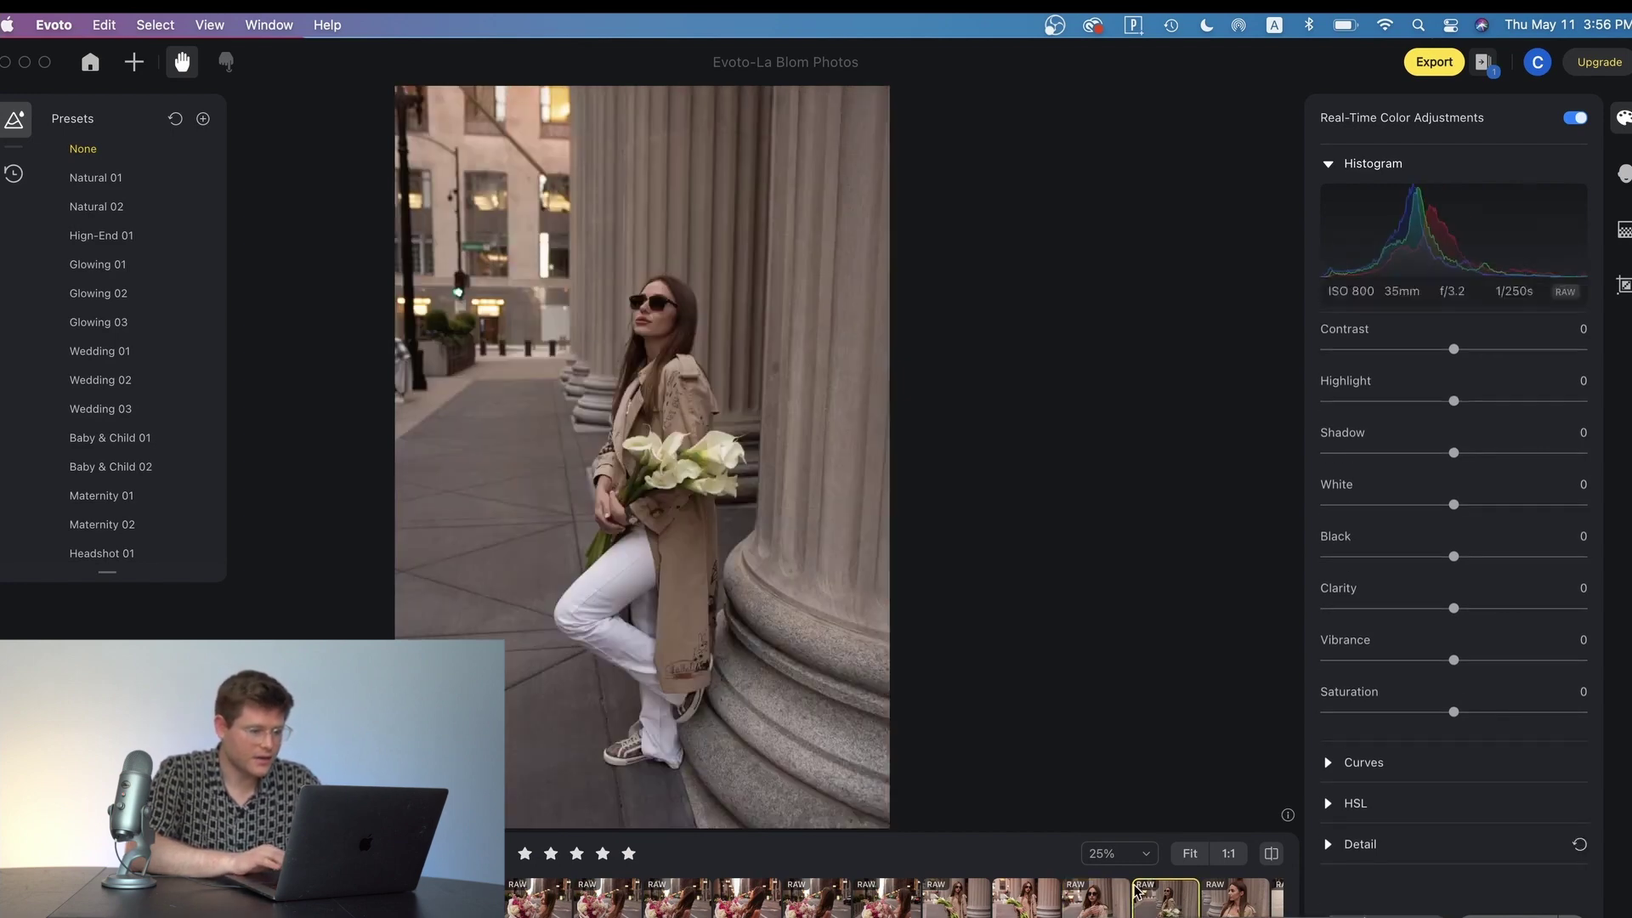
pyautogui.click(1227, 901)
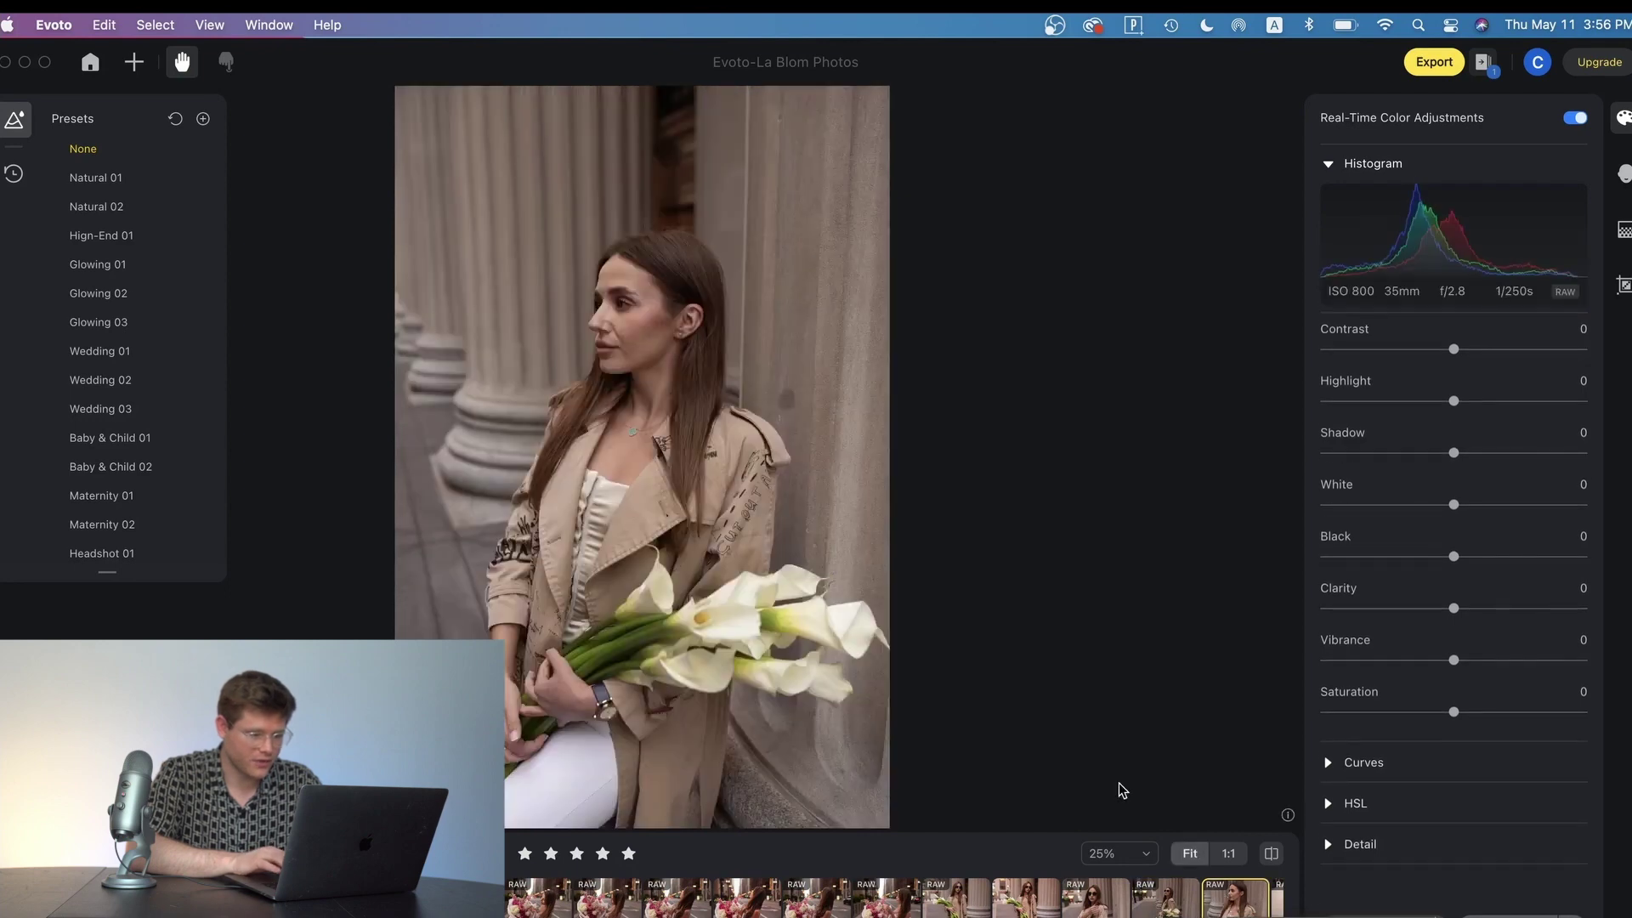
pyautogui.scroll(3, 650, 277)
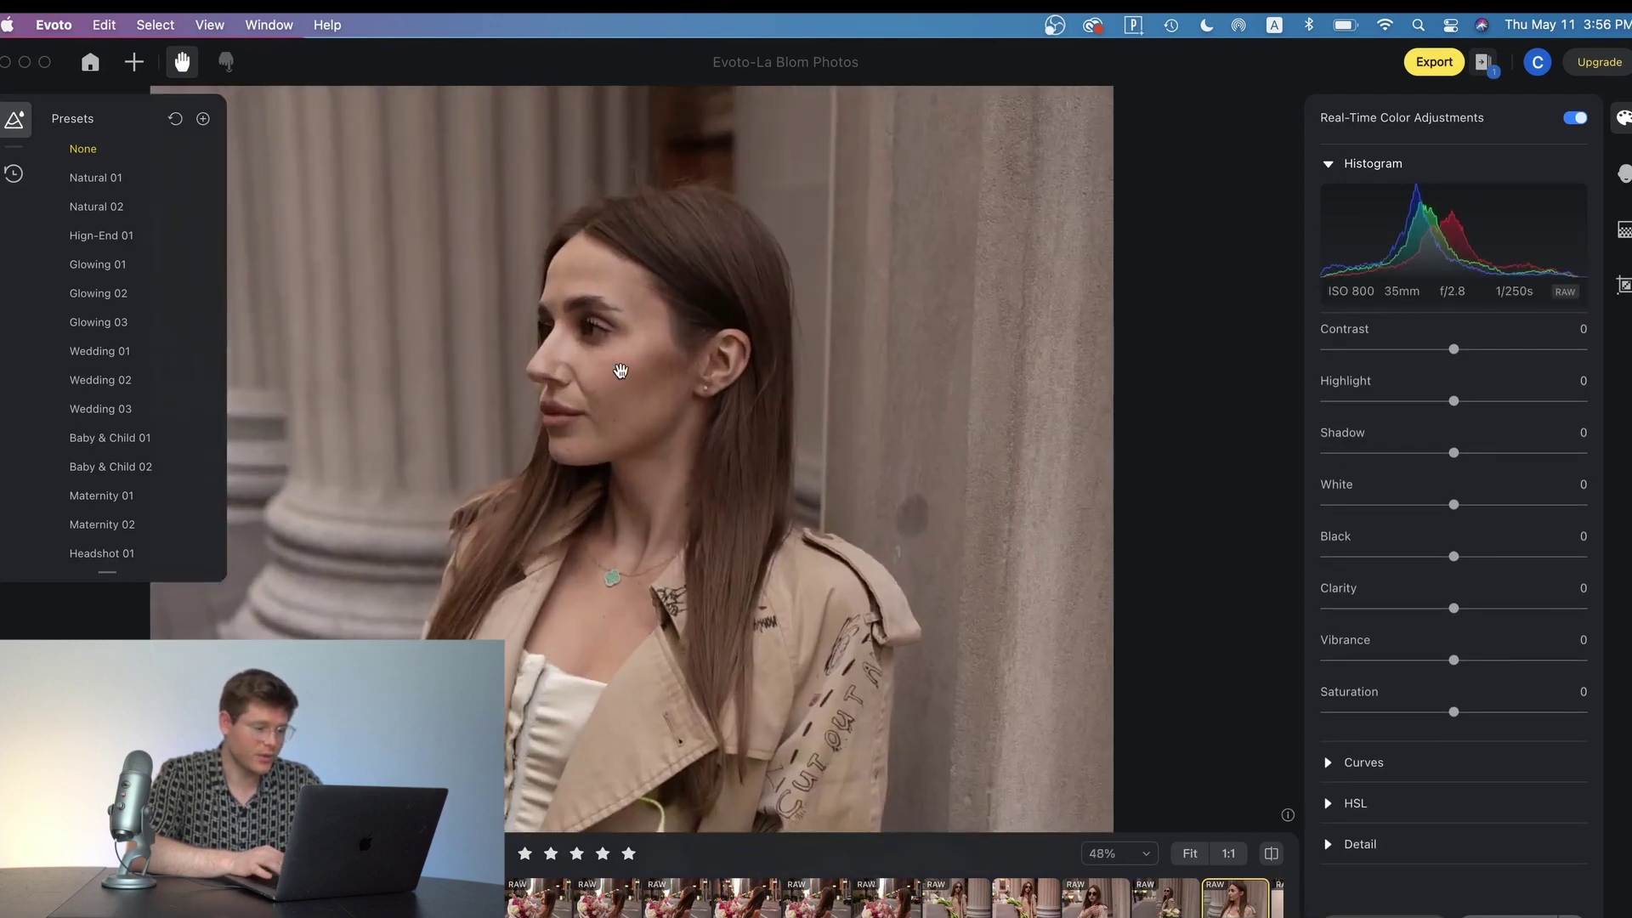
pyautogui.scroll(3, 627, 361)
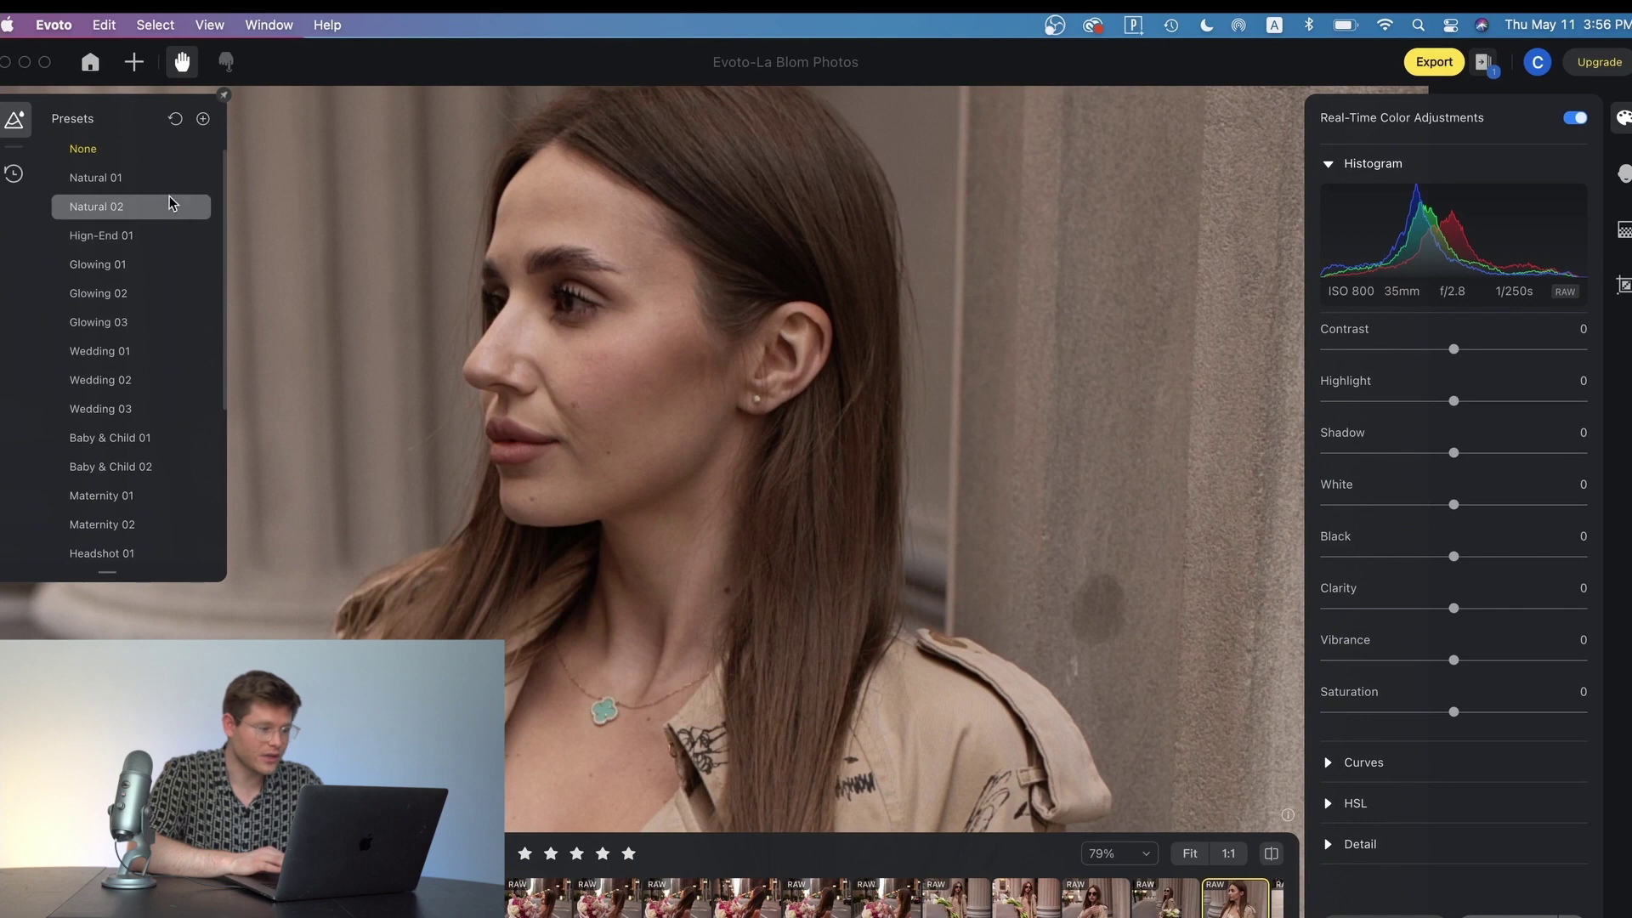
# Step: Apply the Hign-End 01 preset and review its skin-defect retouching values
pyautogui.click(116, 241)
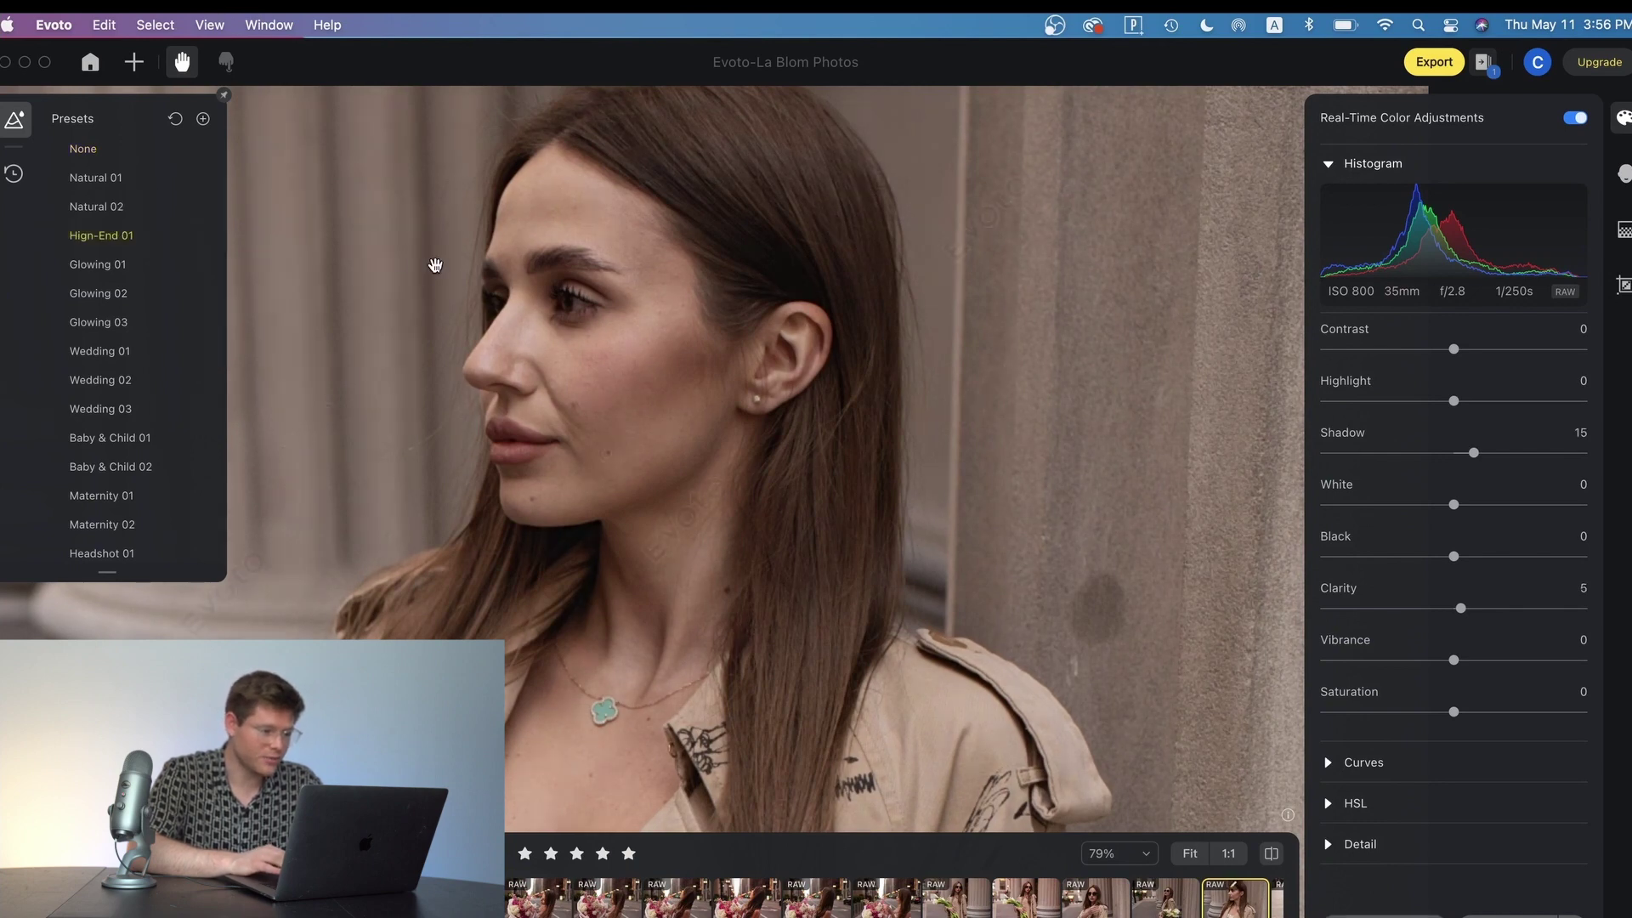
pyautogui.click(1624, 178)
pyautogui.scroll(-5, 783, 521)
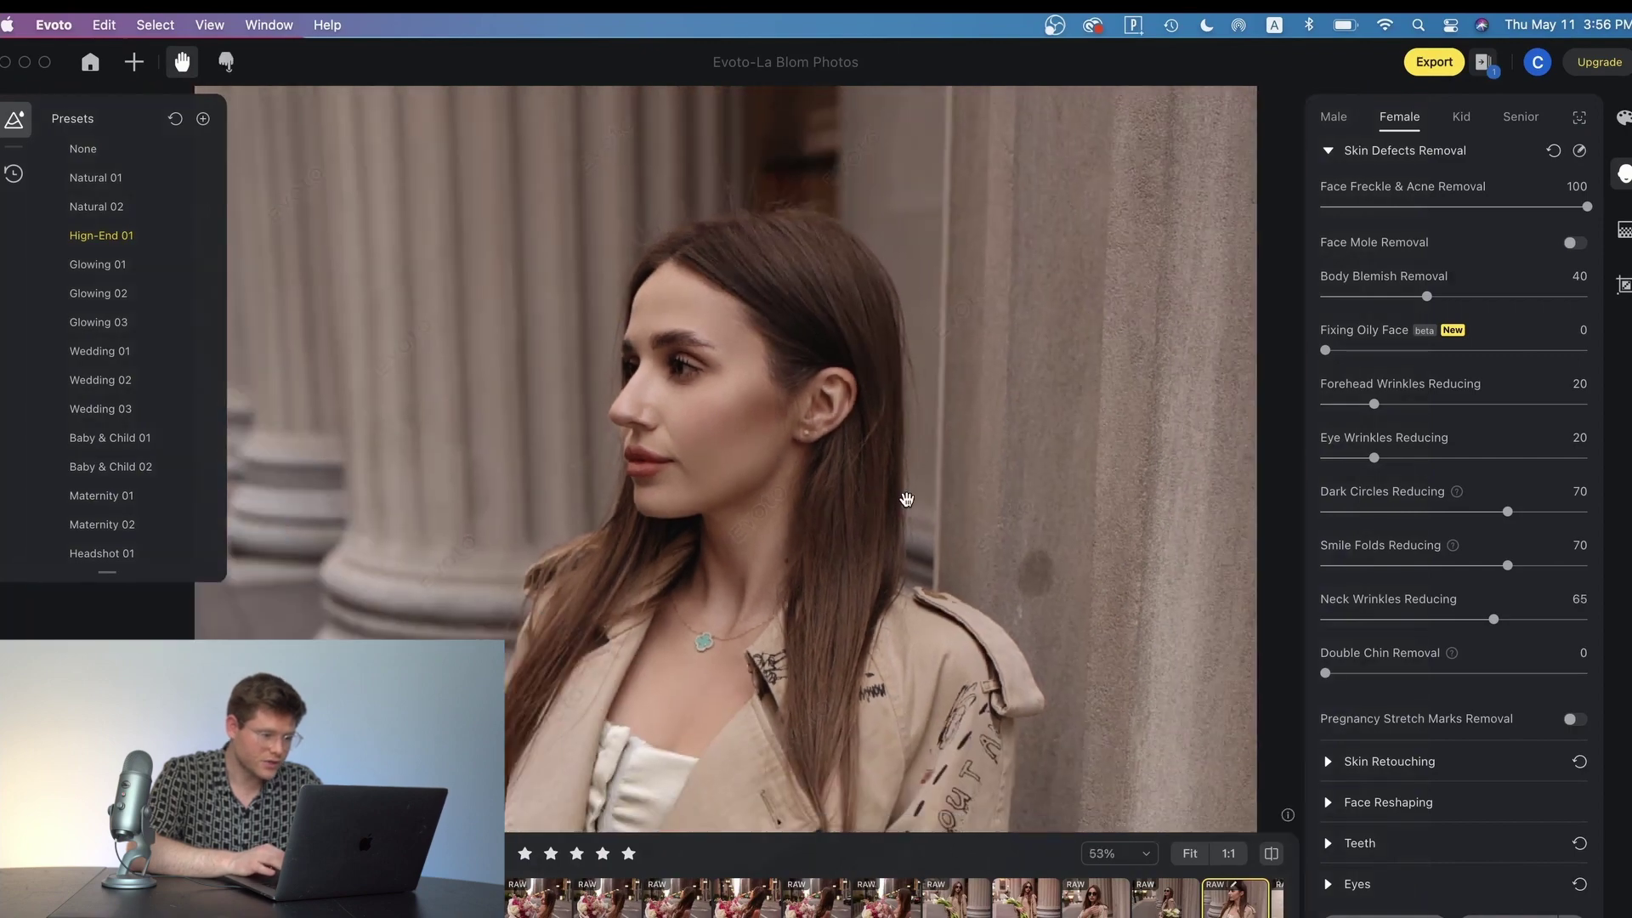
pyautogui.scroll(3, 899, 349)
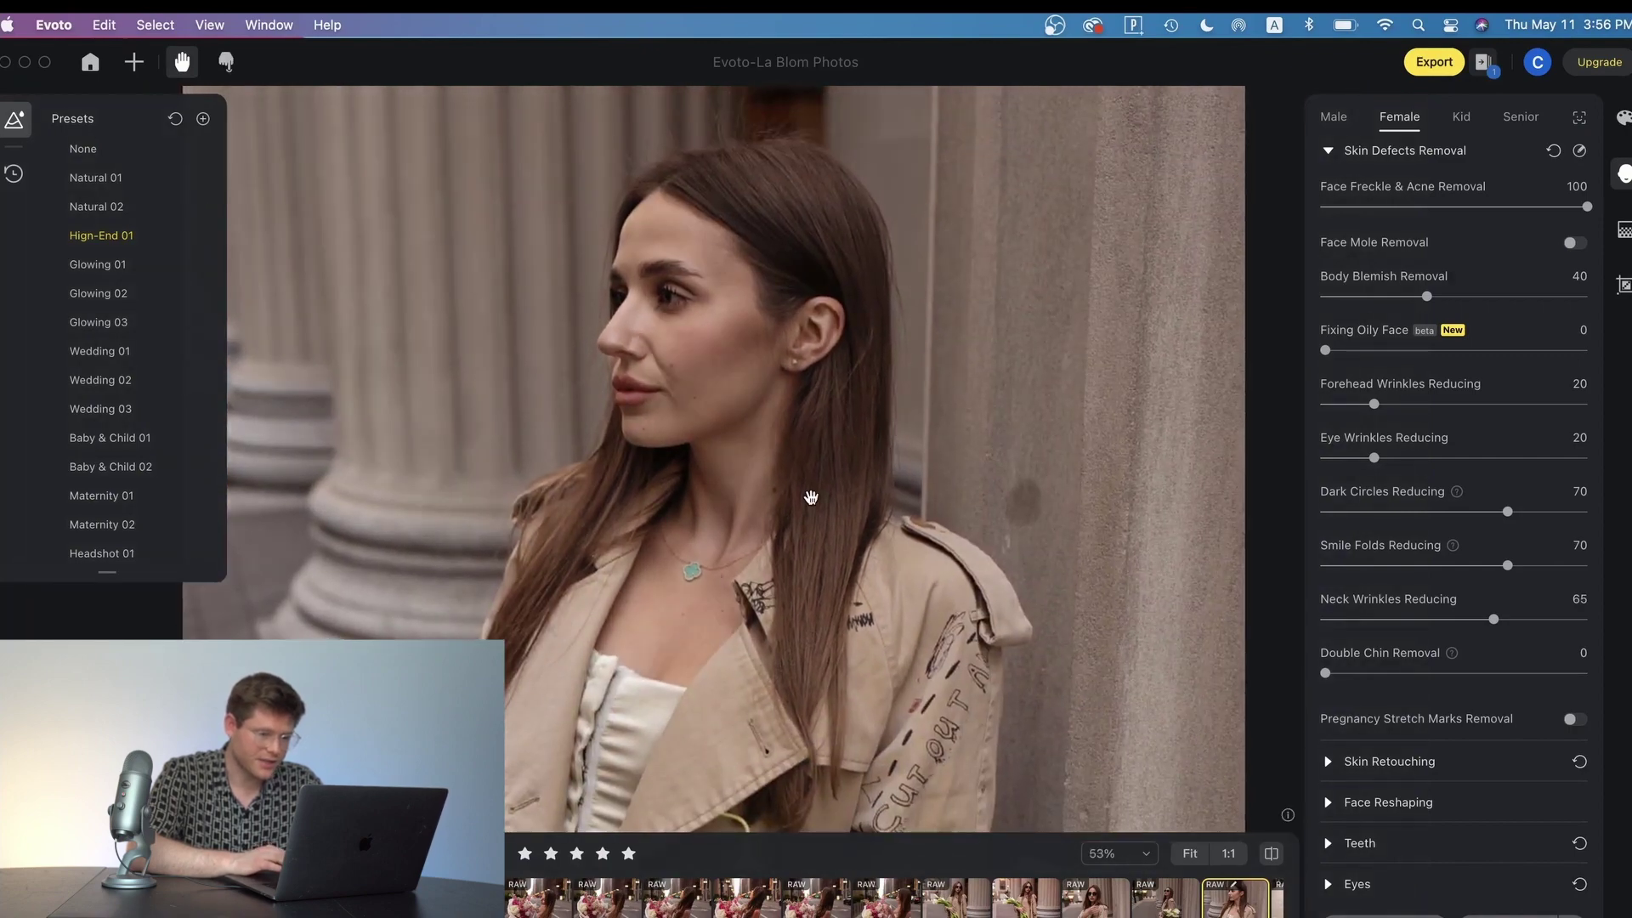
pyautogui.scroll(5, 811, 497)
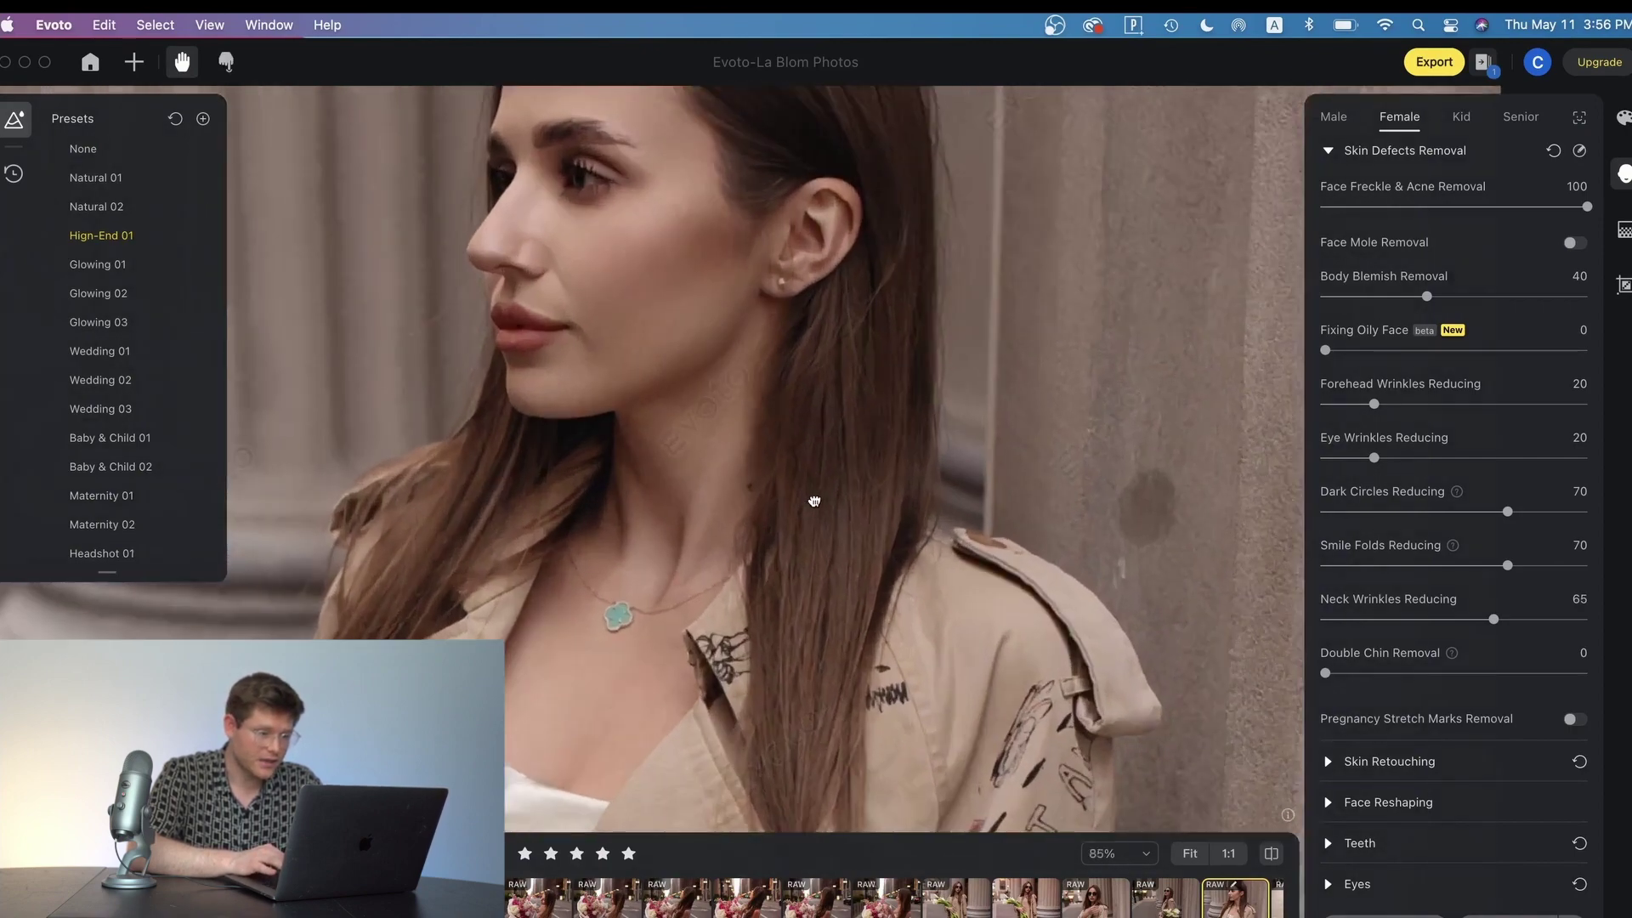
pyautogui.scroll(-2, 868, 365)
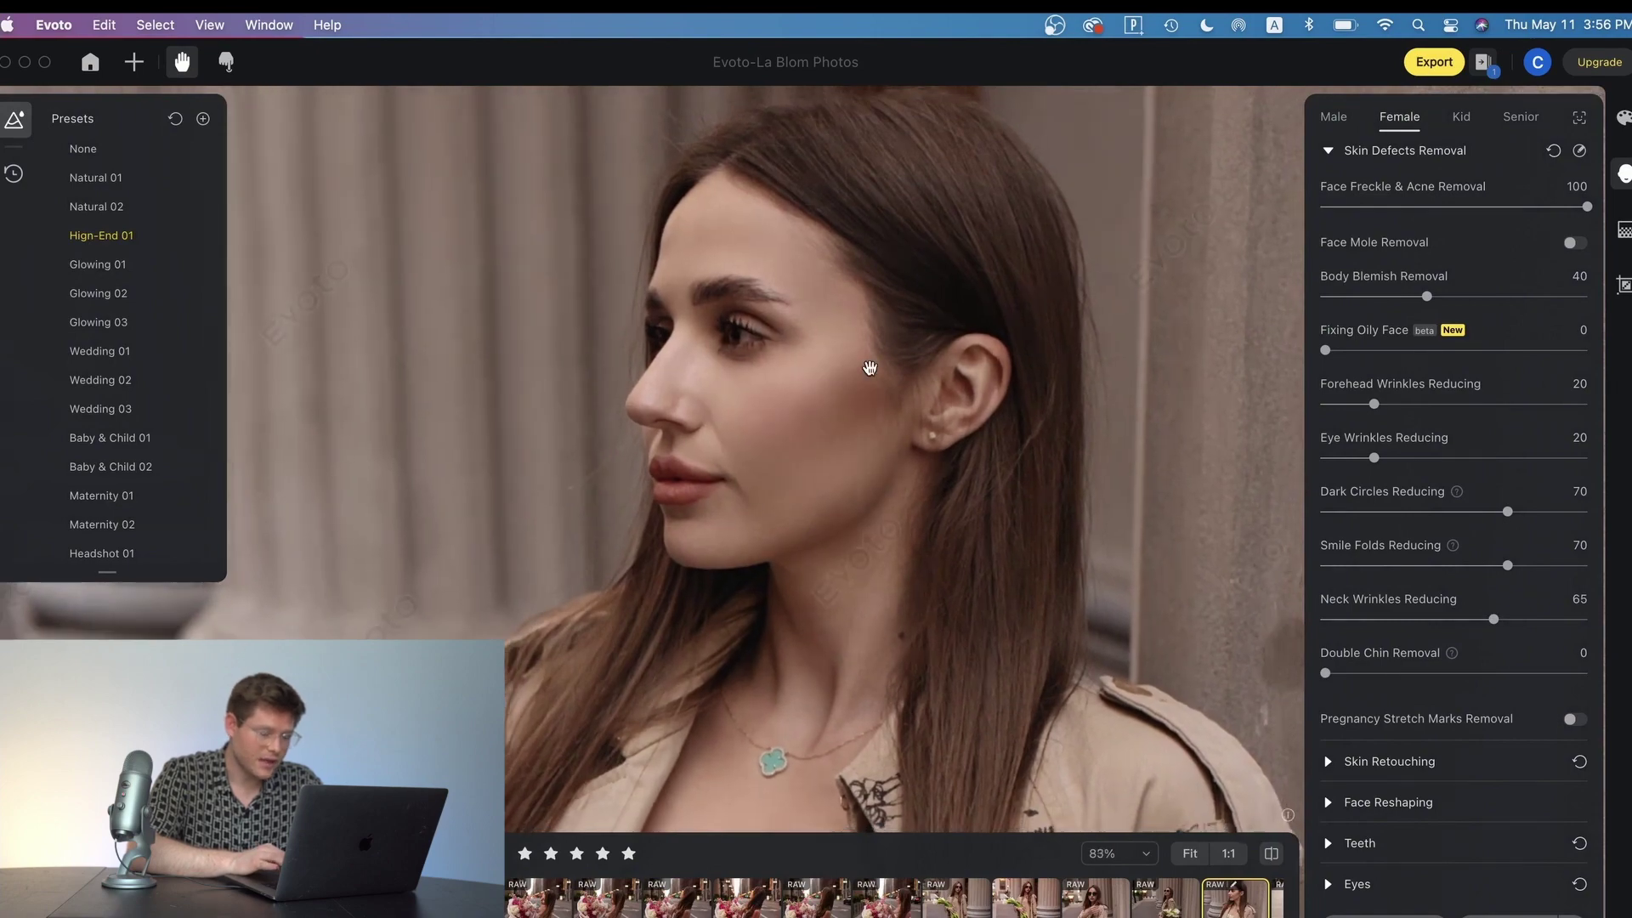
pyautogui.moveTo(869, 366); pyautogui.dragTo(864, 208)
pyautogui.scroll(-5, 884, 323)
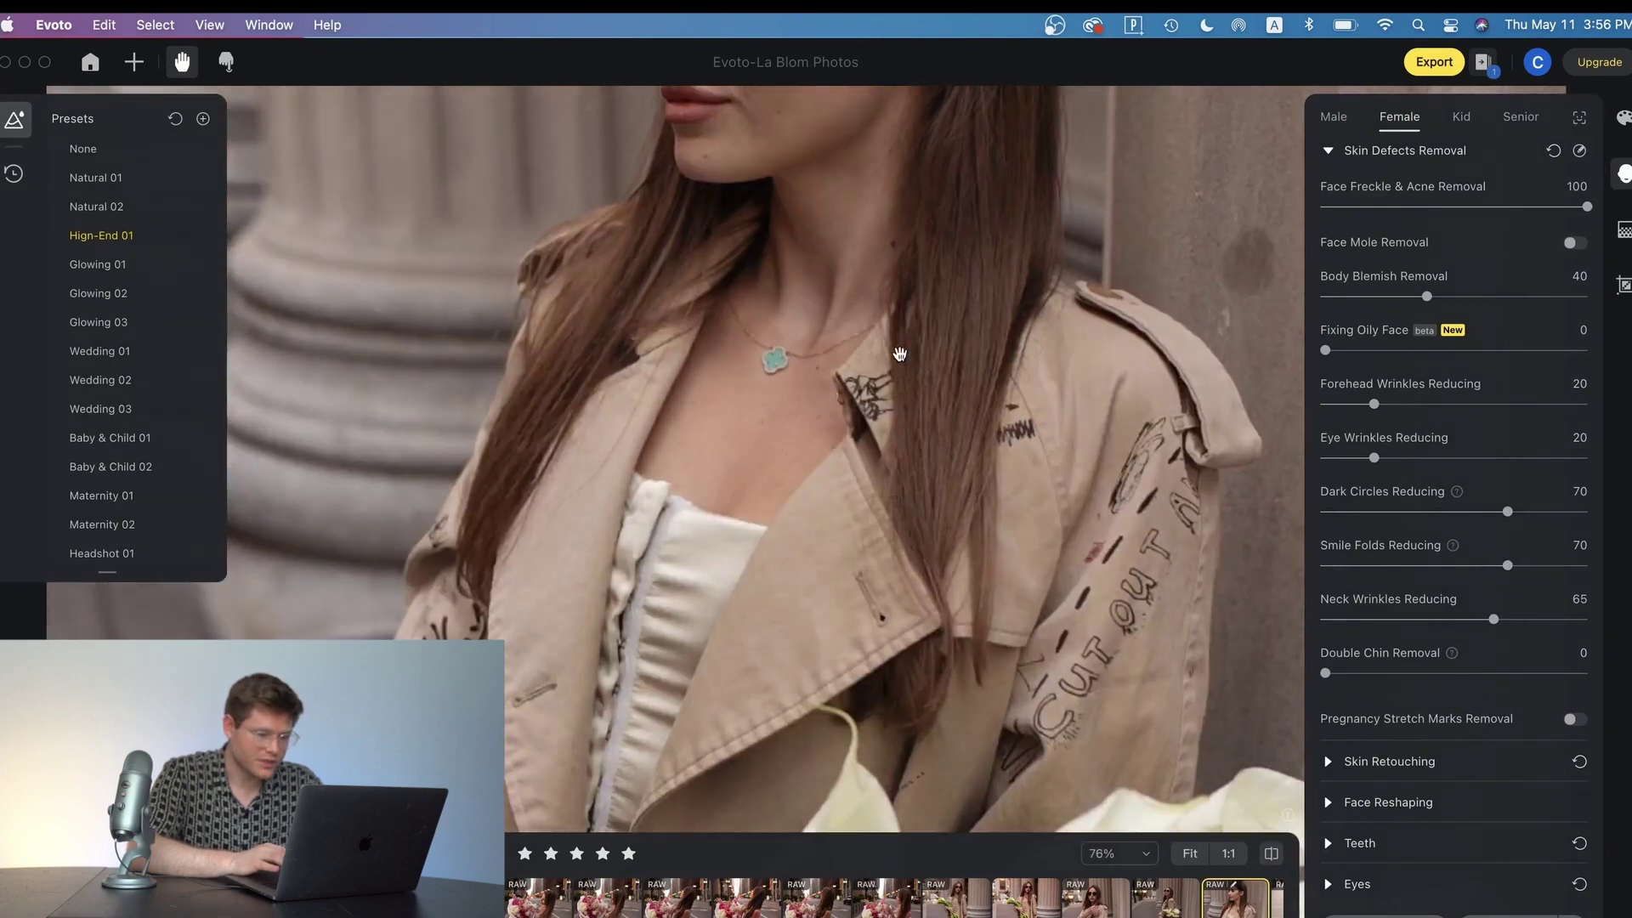
pyautogui.scroll(-2, 857, 360)
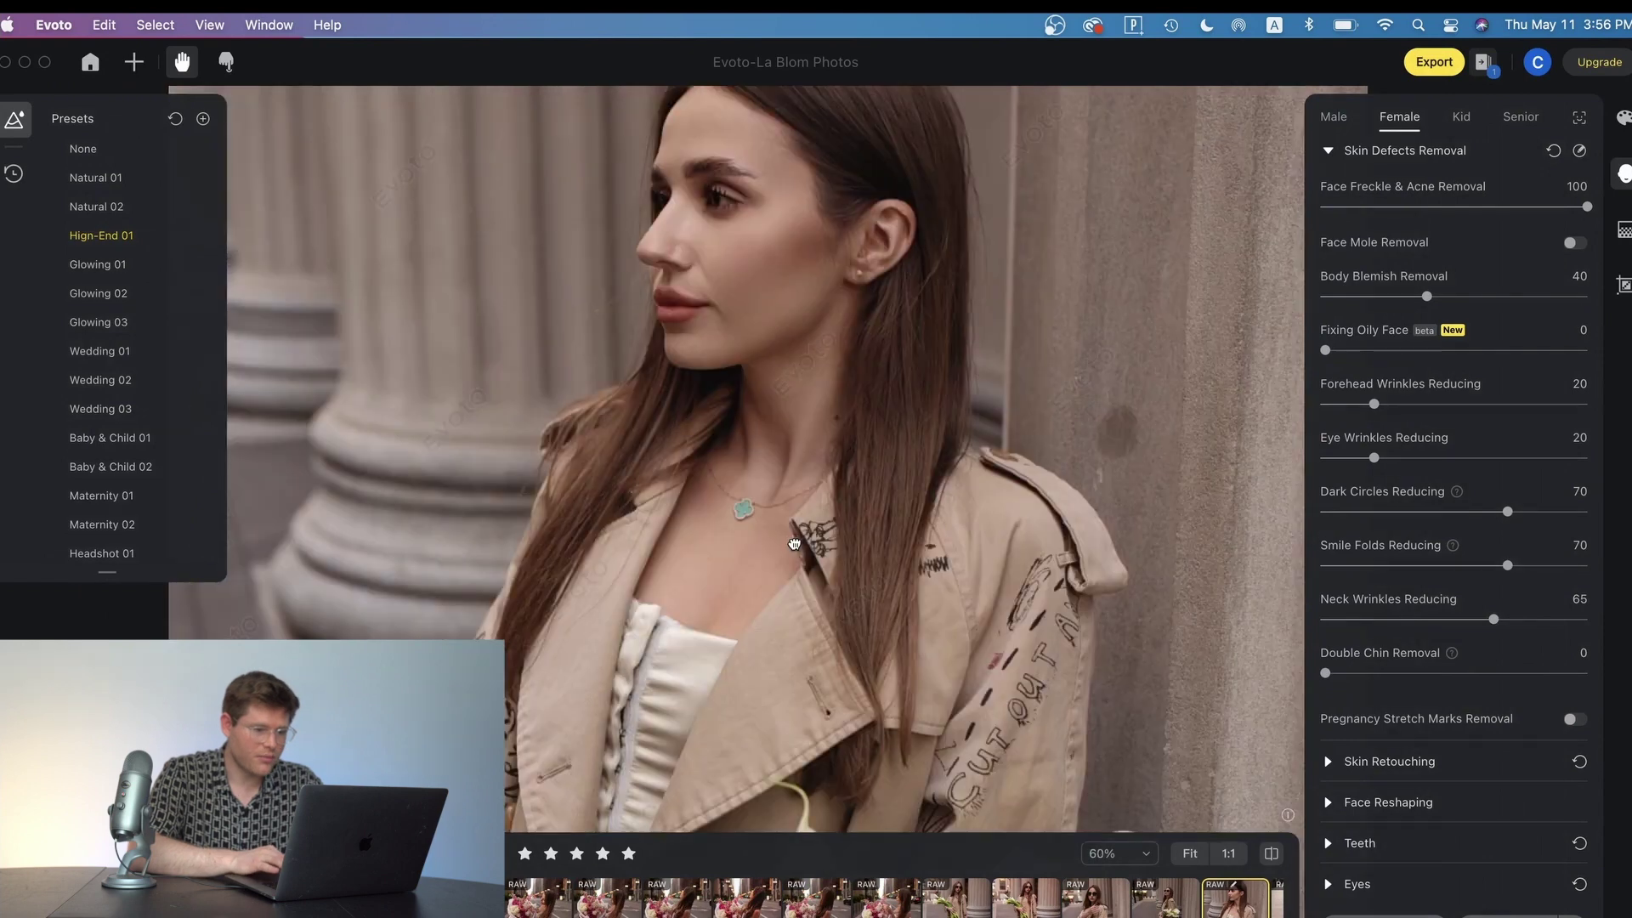
pyautogui.moveTo(857, 360); pyautogui.dragTo(752, 643)
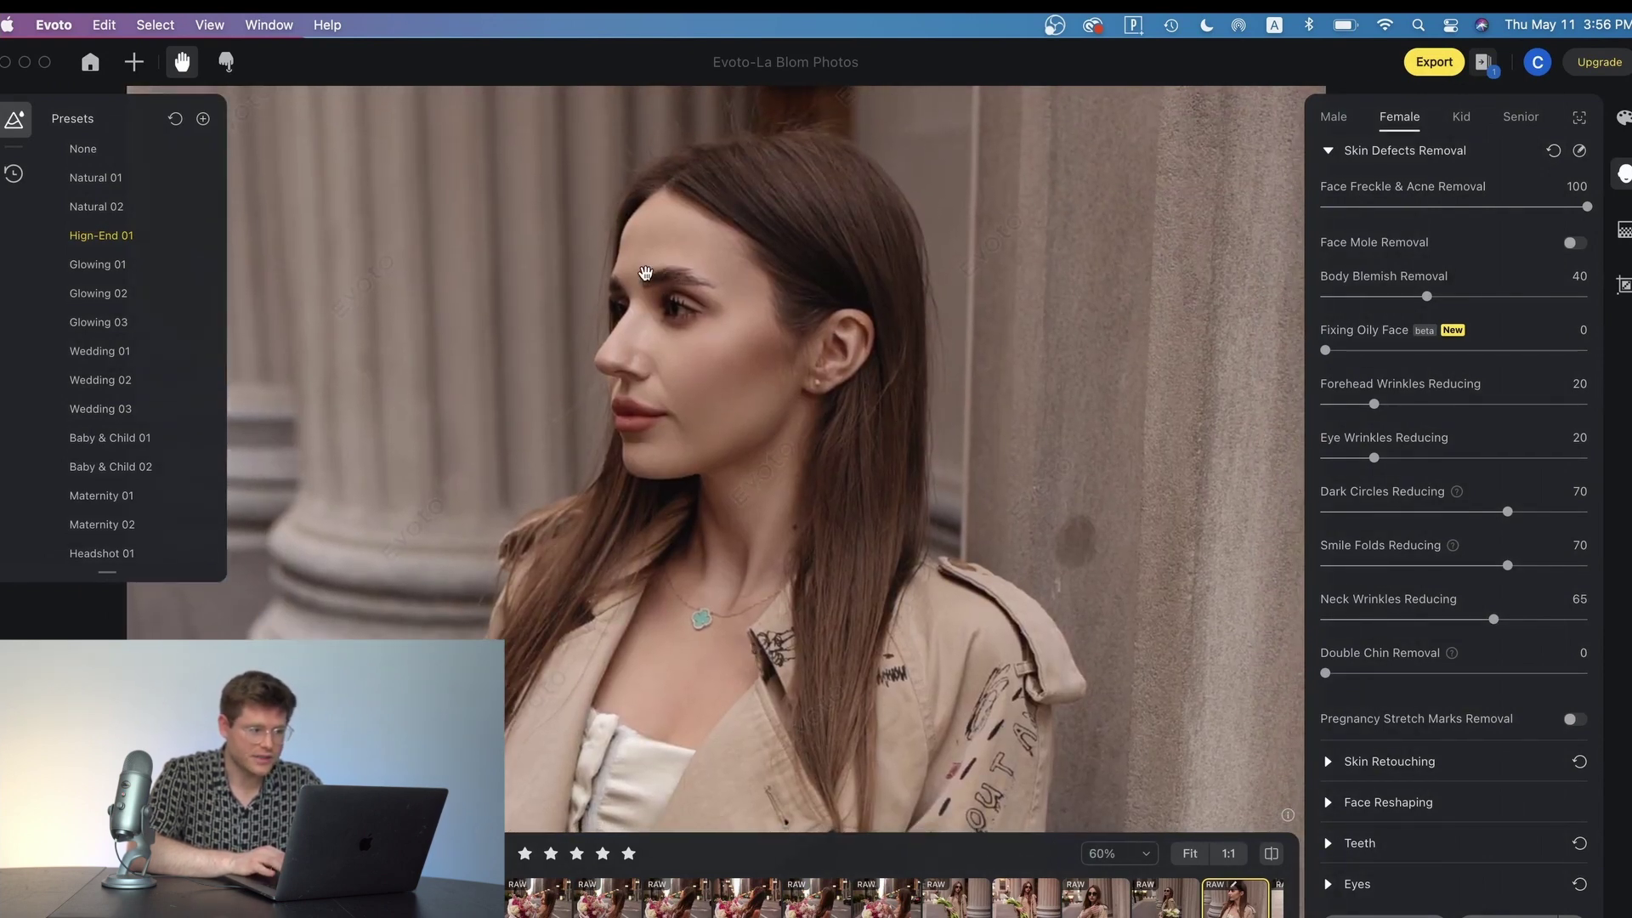
# Step: Reset the preset to None and apply the P09 portrait filter at amount 41
pyautogui.click(126, 158)
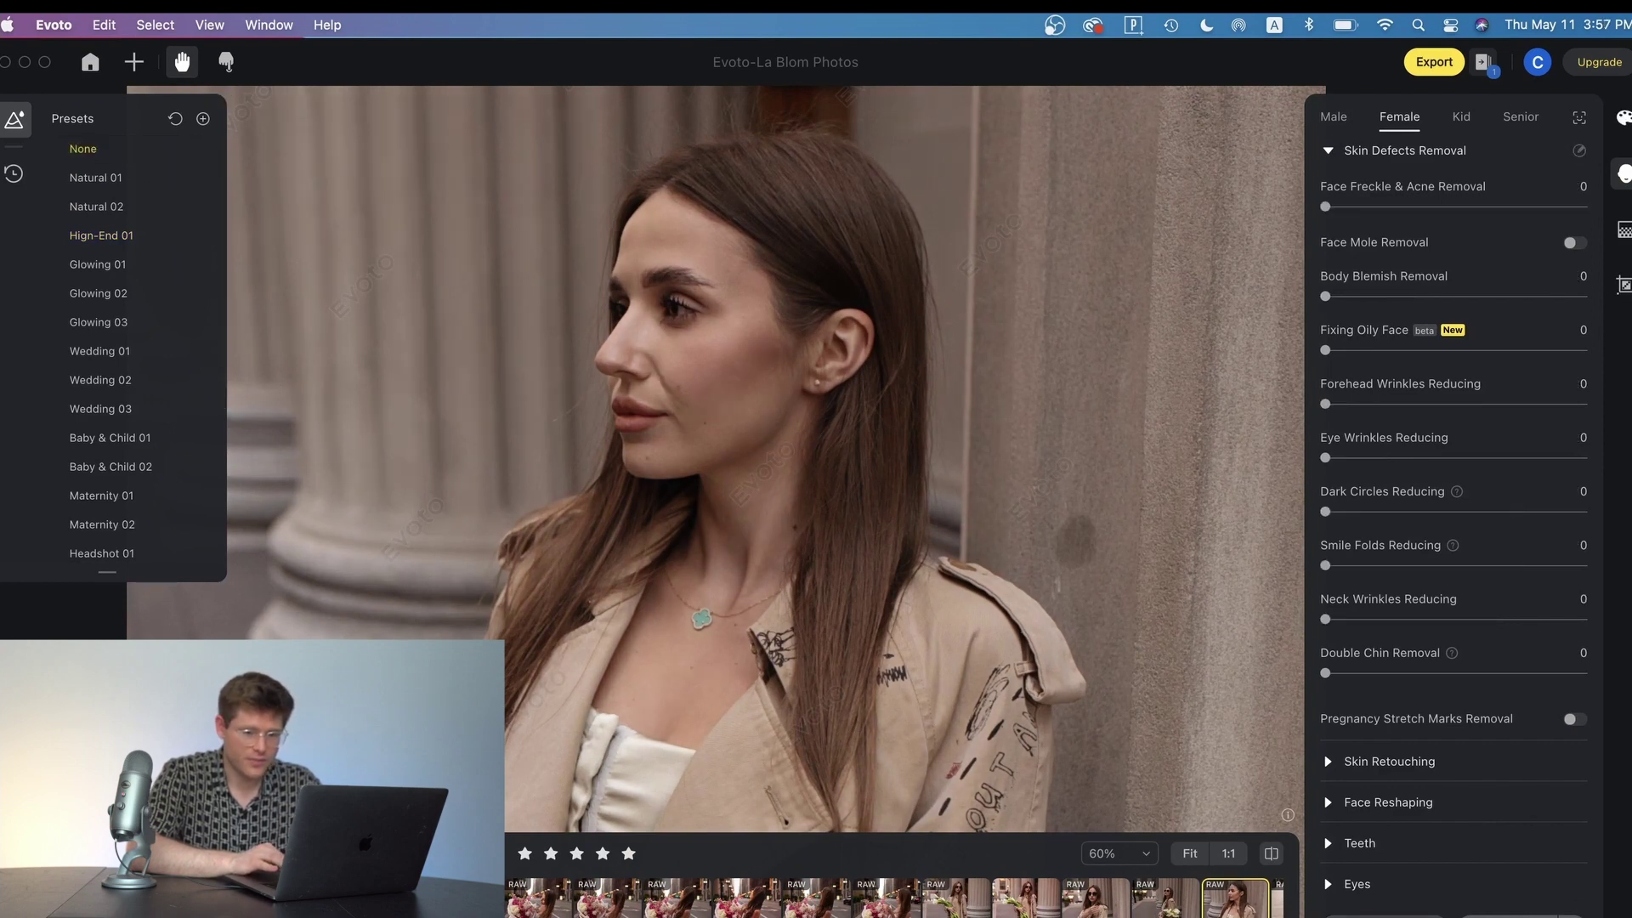
pyautogui.click(1622, 120)
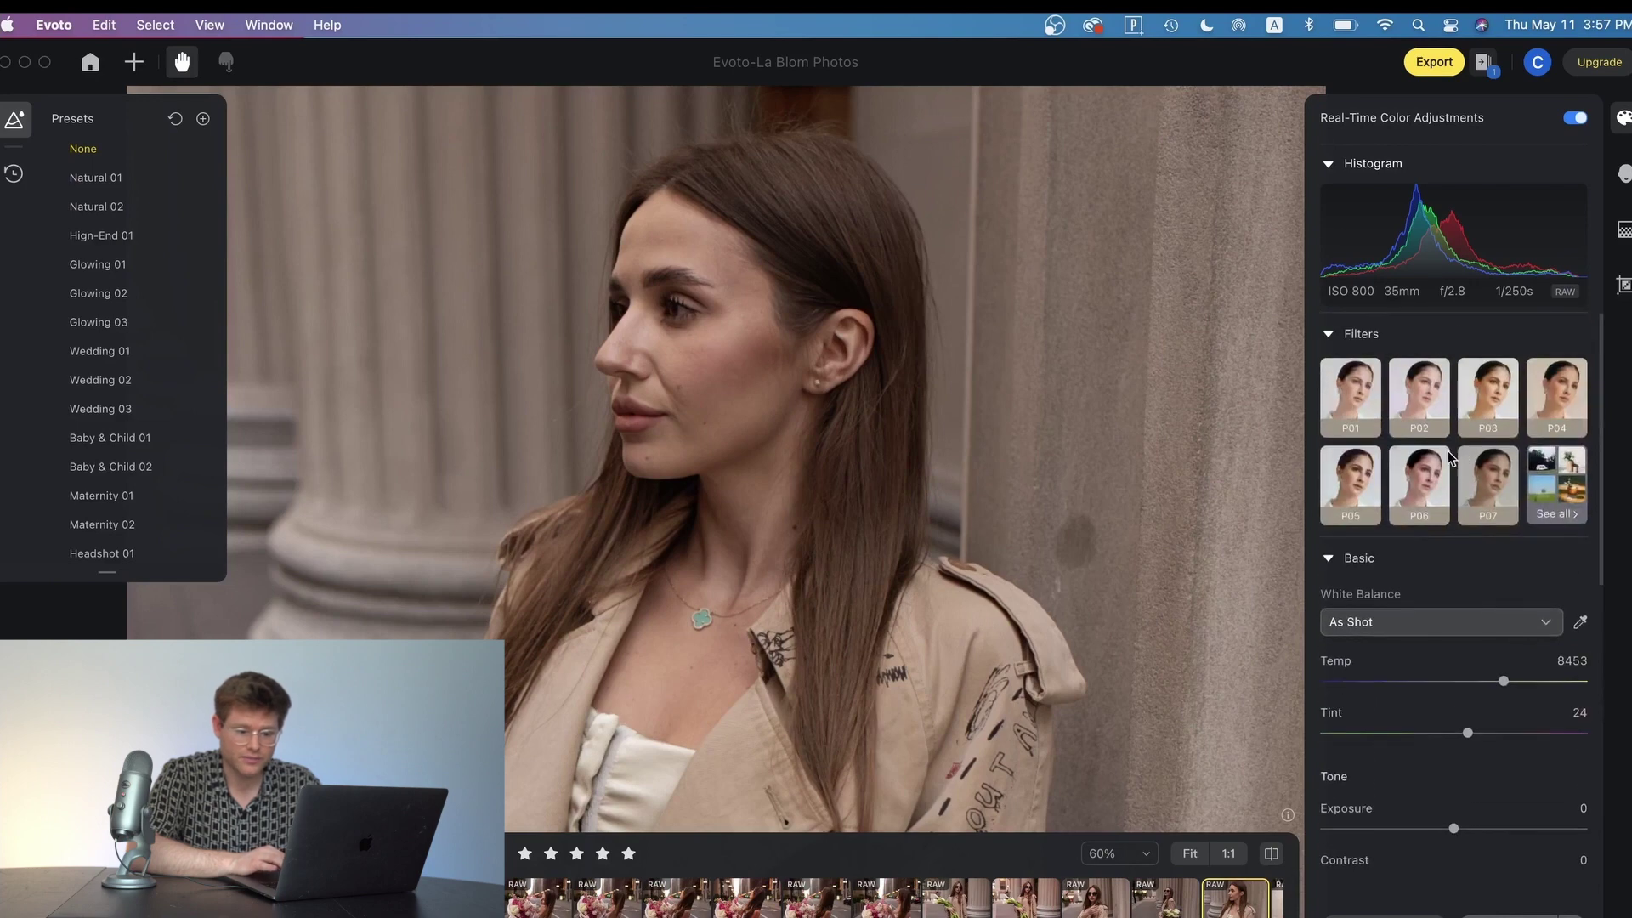
pyautogui.click(1558, 515)
pyautogui.click(1359, 391)
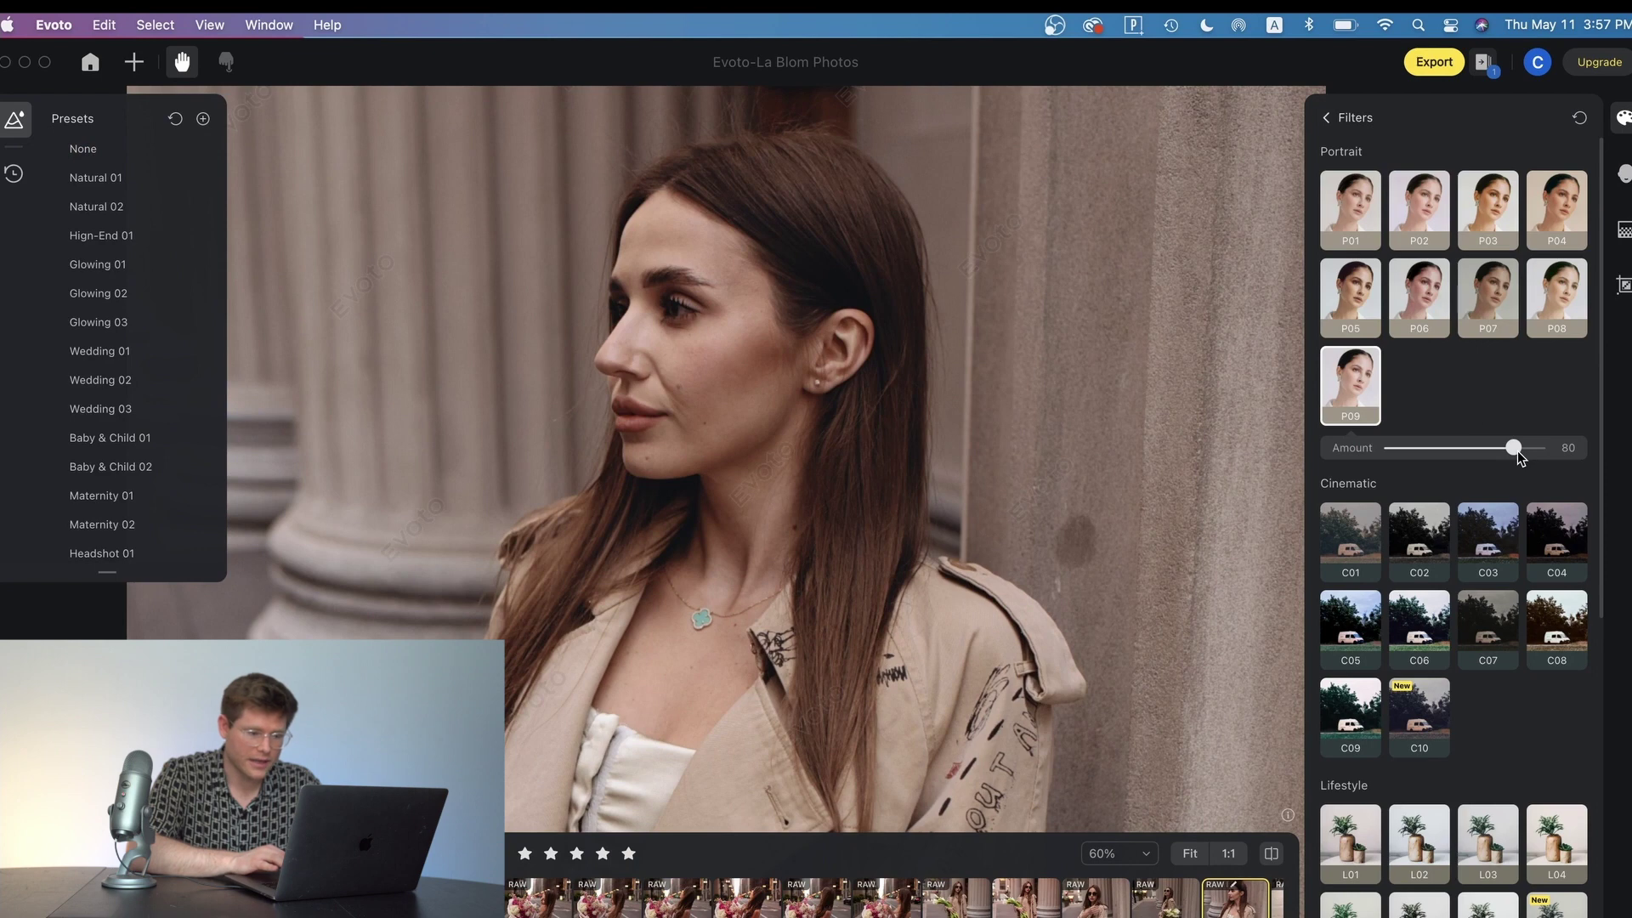
pyautogui.moveTo(1514, 448); pyautogui.dragTo(1455, 460)
pyautogui.click(1354, 126)
# Step: Set temperature to 8955, contrast to 8, highlights to -14 and shadows to 28
pyautogui.scroll(-3, 1487, 529)
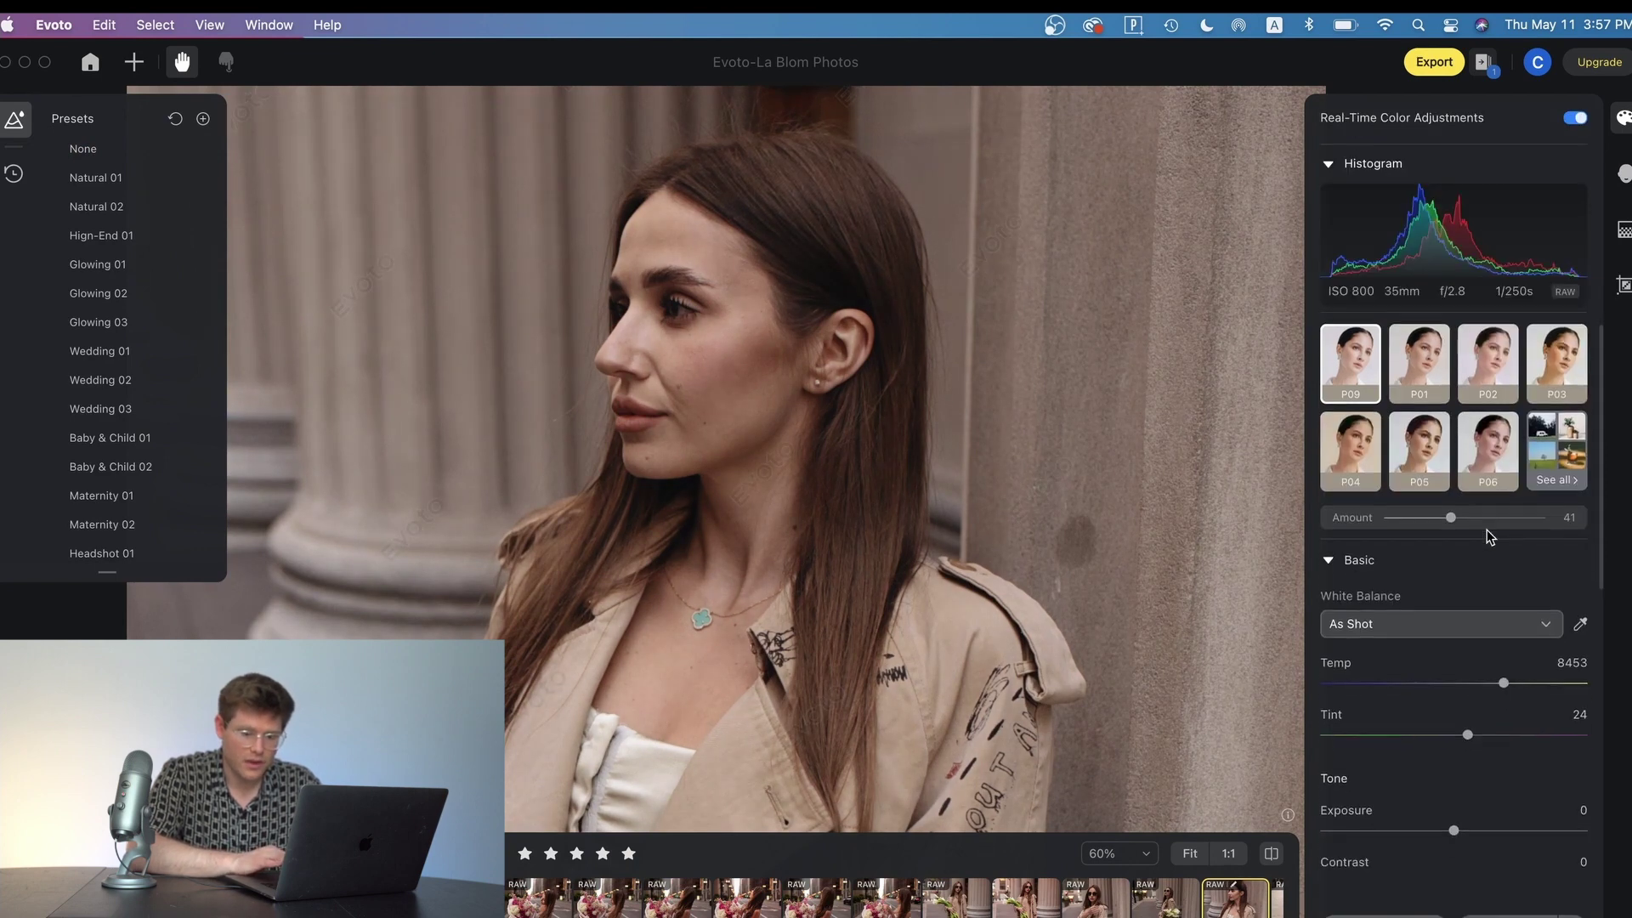
pyautogui.scroll(-2, 1456, 698)
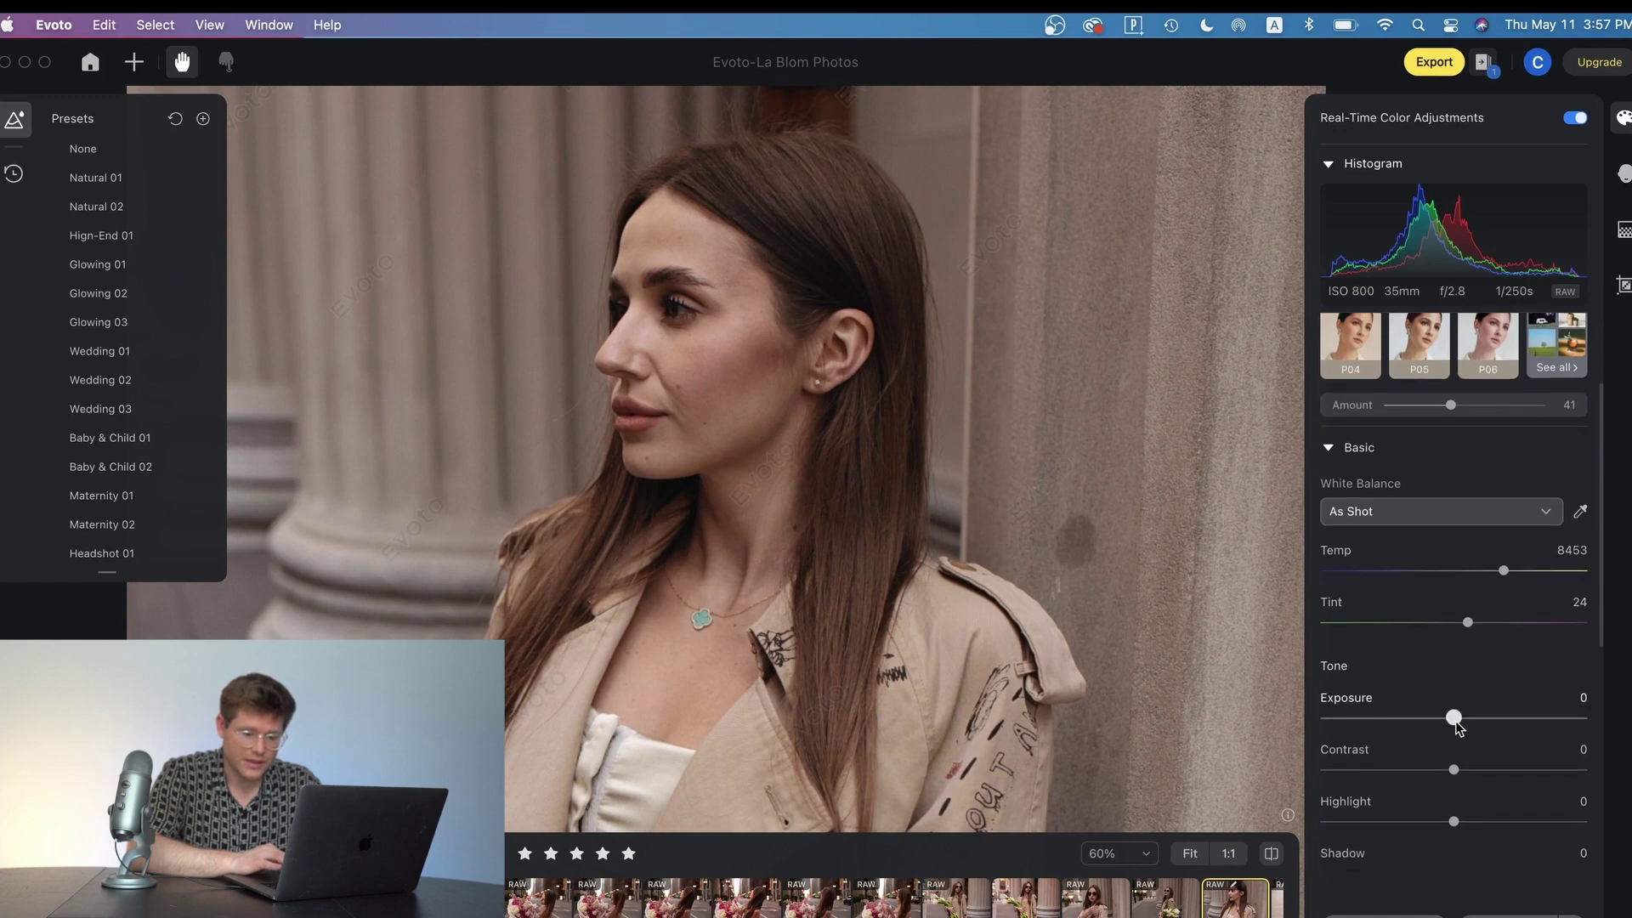
pyautogui.moveTo(1456, 719); pyautogui.dragTo(1459, 719)
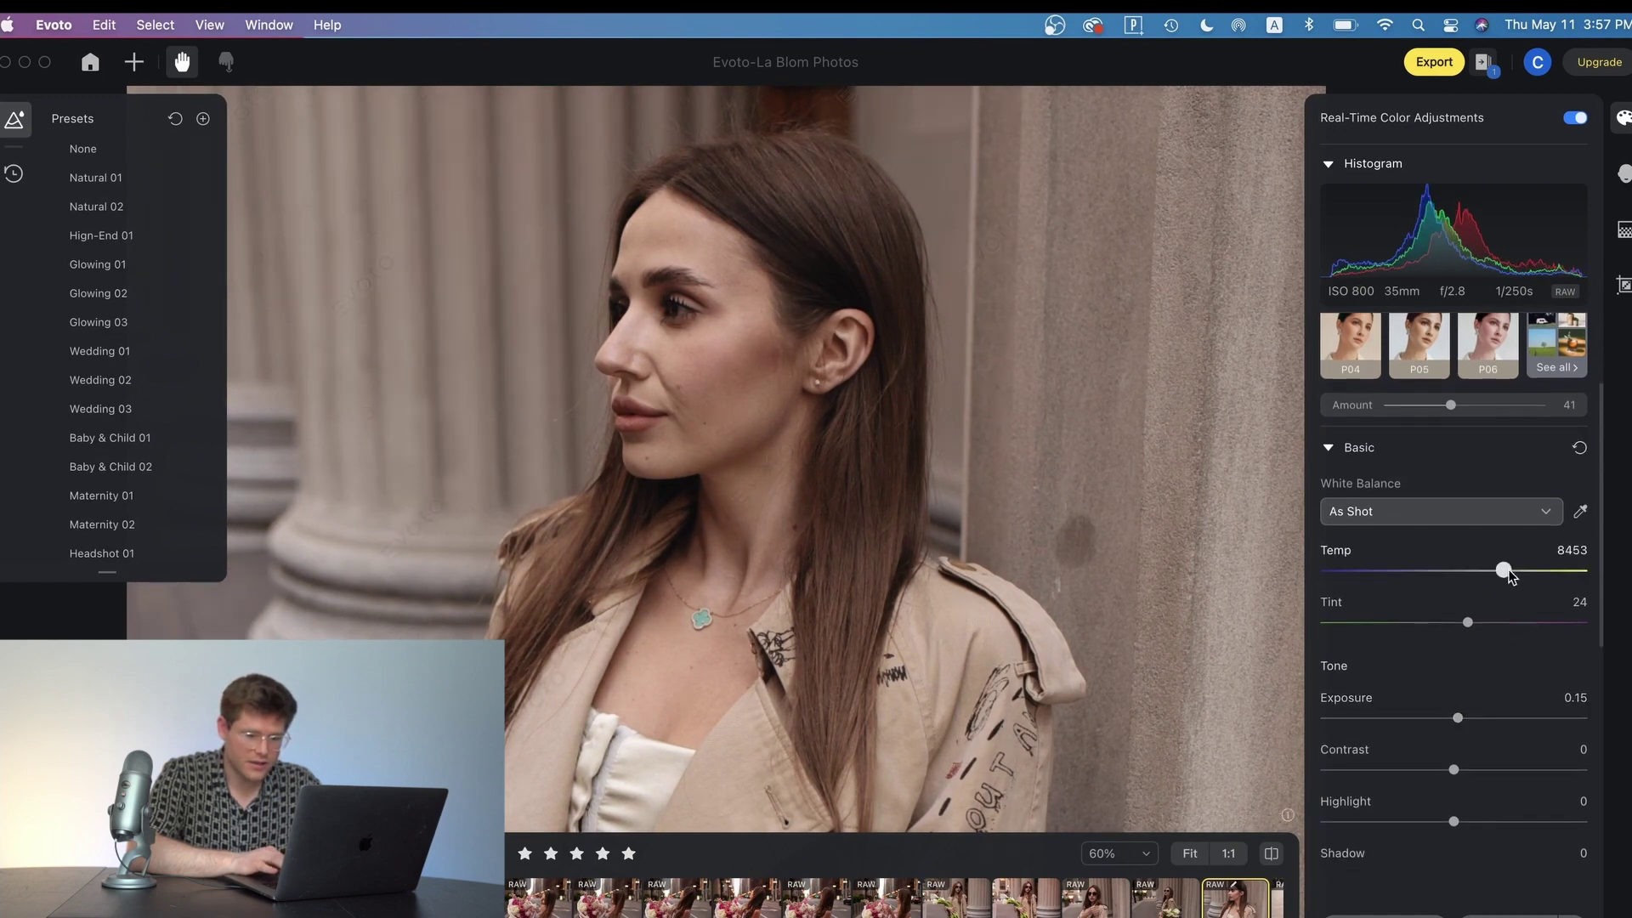
pyautogui.moveTo(1516, 570); pyautogui.dragTo(1512, 570)
pyautogui.scroll(-4, 1466, 693)
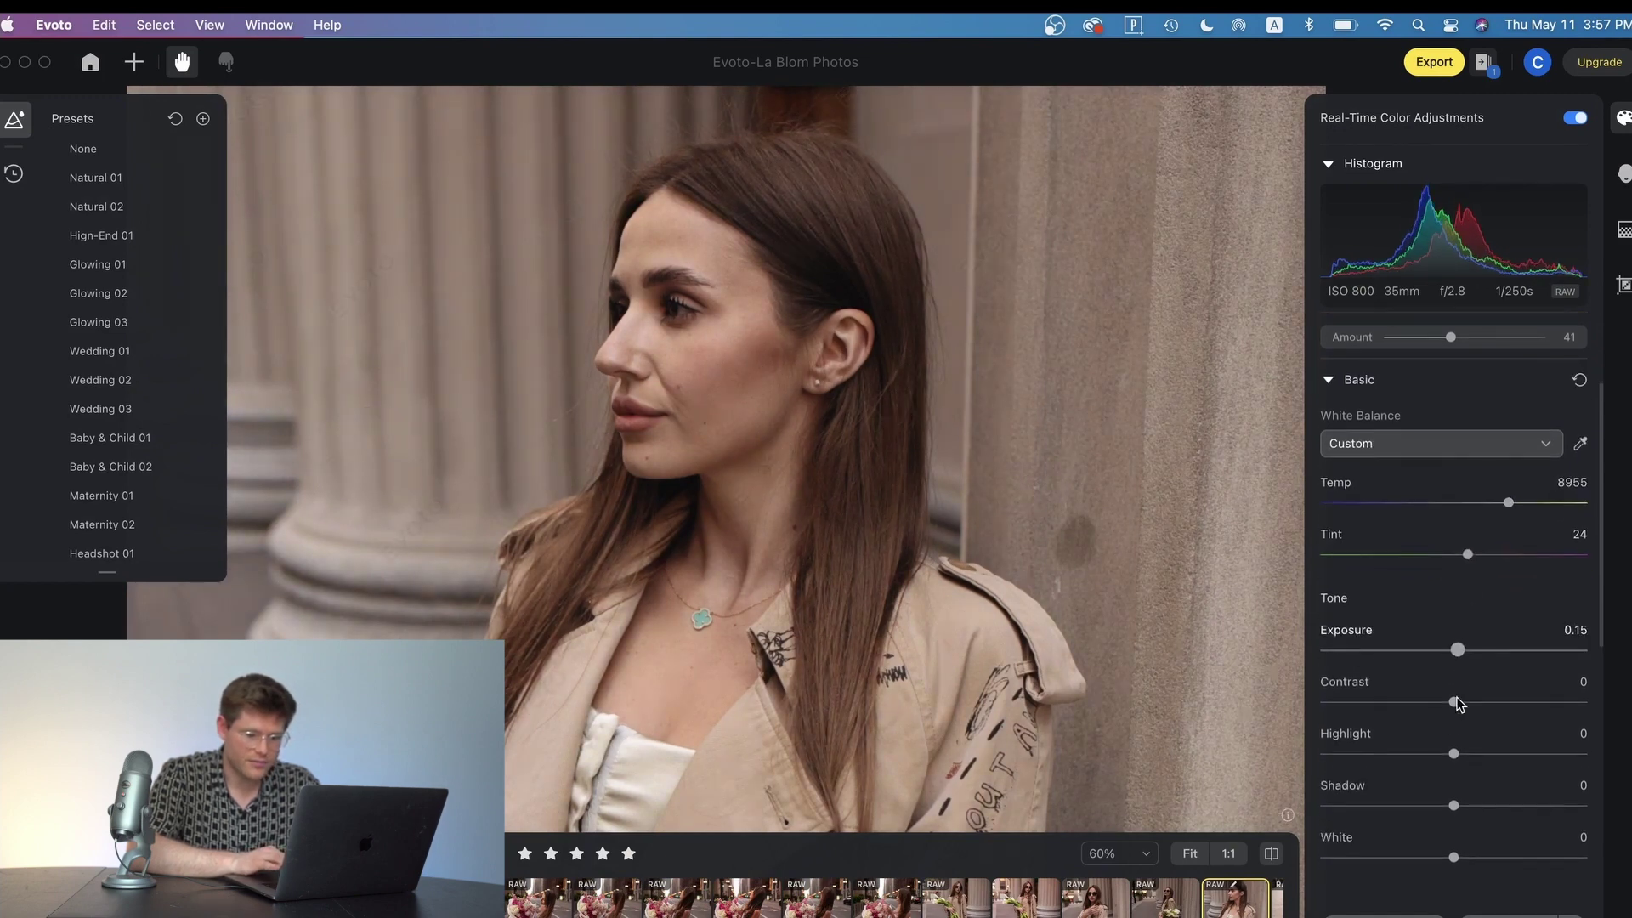
pyautogui.moveTo(1454, 684); pyautogui.dragTo(1461, 684)
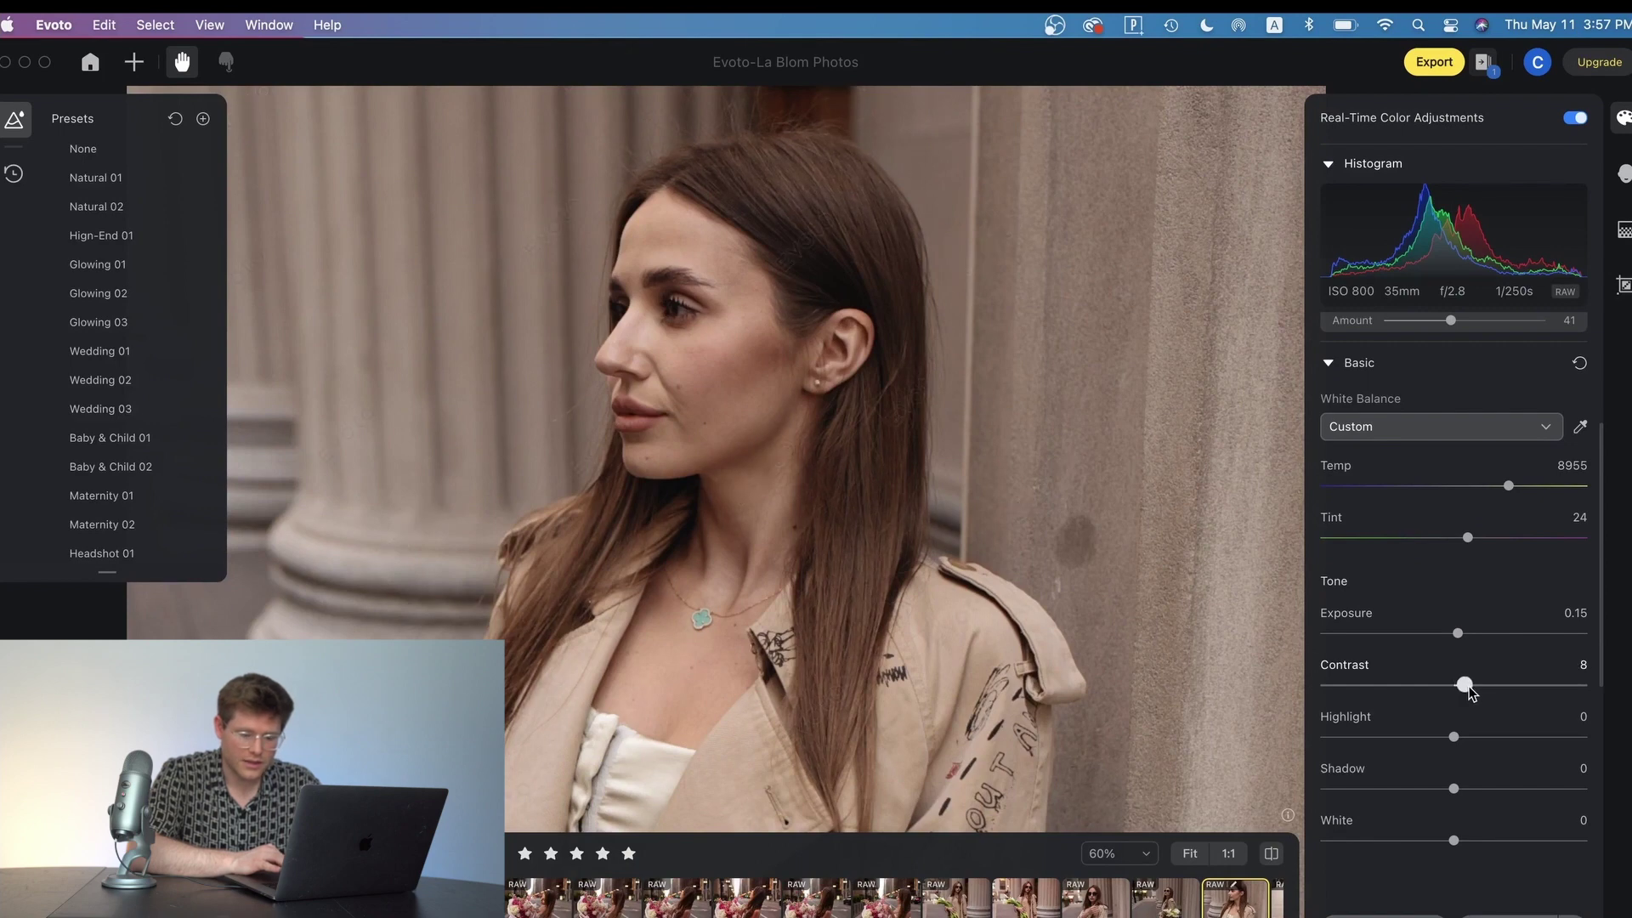
pyautogui.scroll(-3, 1471, 693)
pyautogui.moveTo(1454, 667); pyautogui.dragTo(1480, 718)
pyautogui.scroll(-5, 1492, 718)
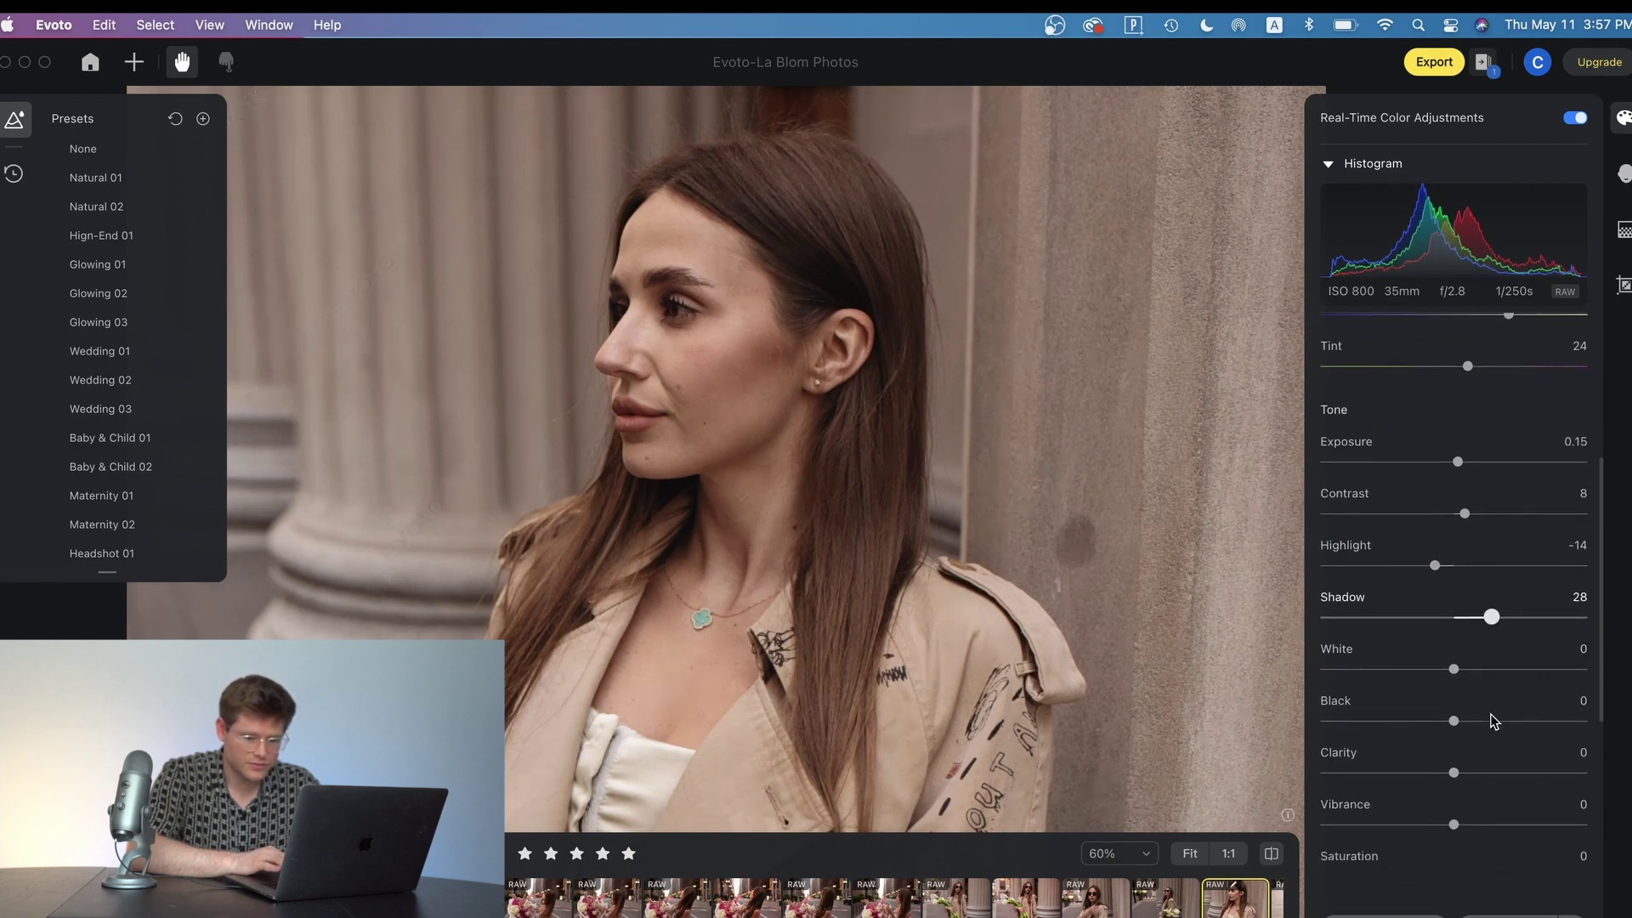
# Step: Bend the tone curve by adding control points and lifting its upper part
pyautogui.click(1328, 725)
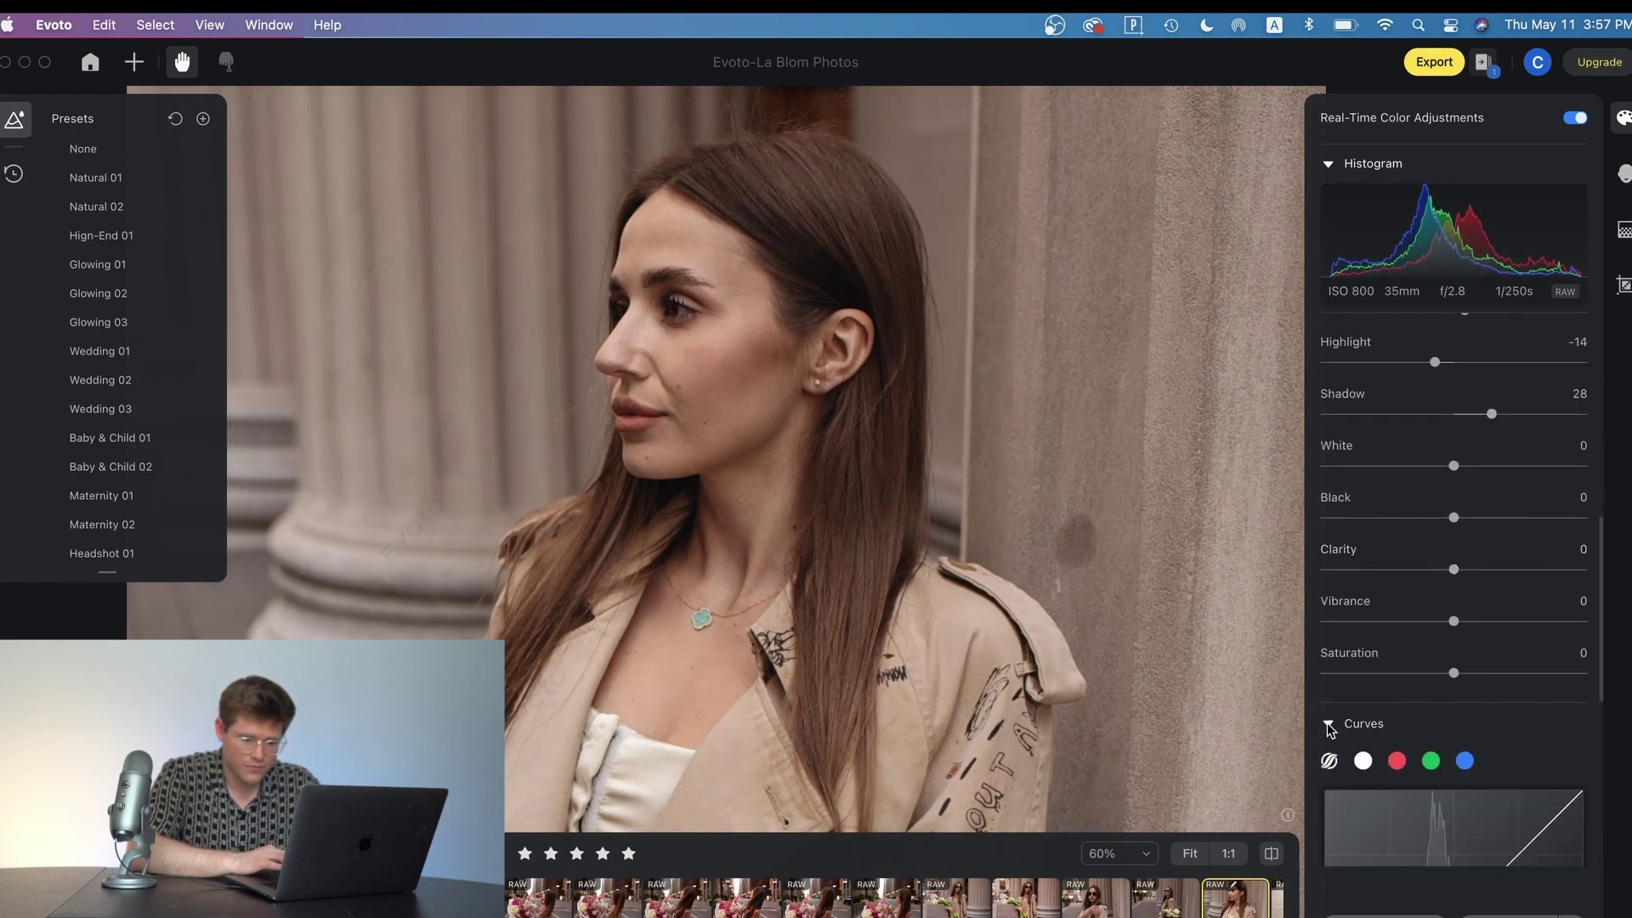
pyautogui.scroll(-5, 1384, 722)
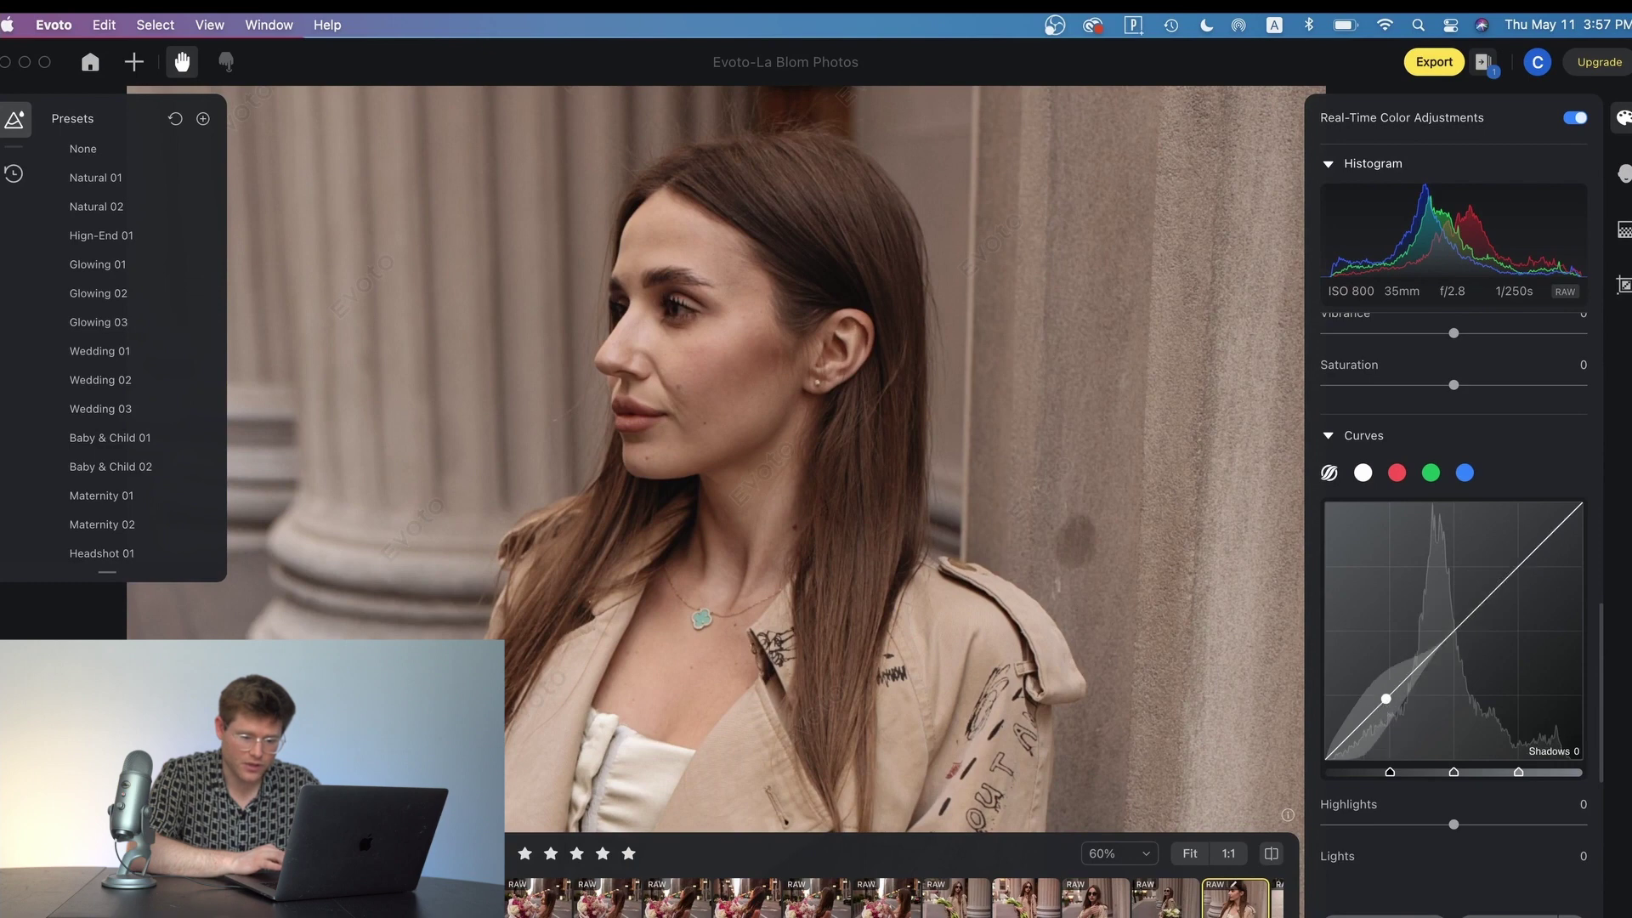
pyautogui.click(1378, 708)
pyautogui.click(1363, 475)
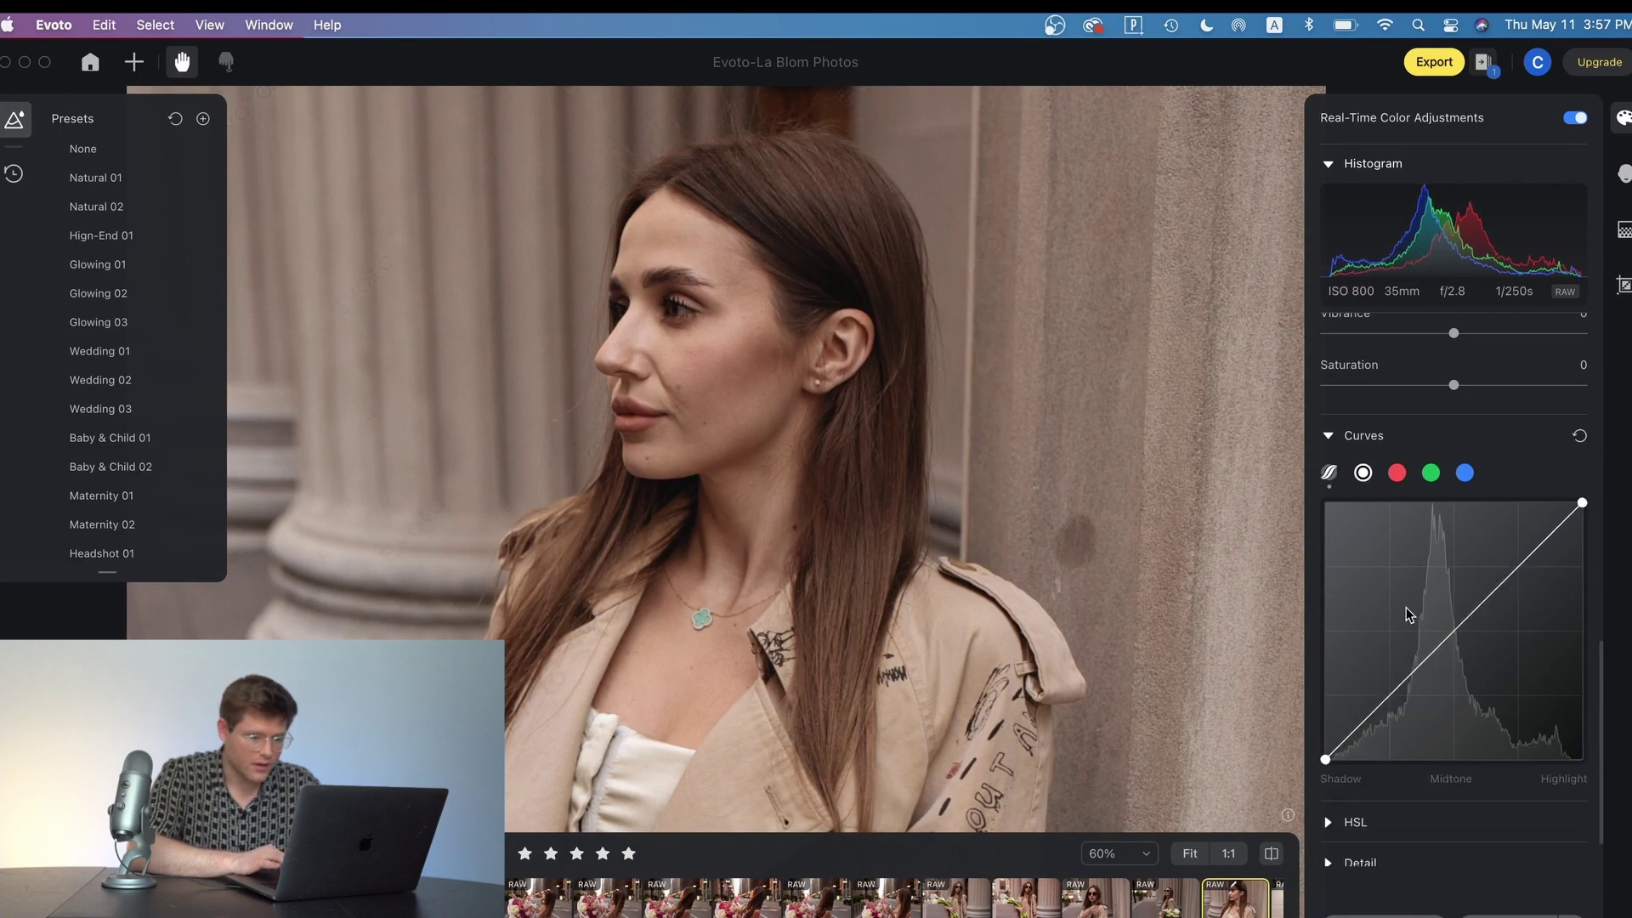
pyautogui.click(1392, 696)
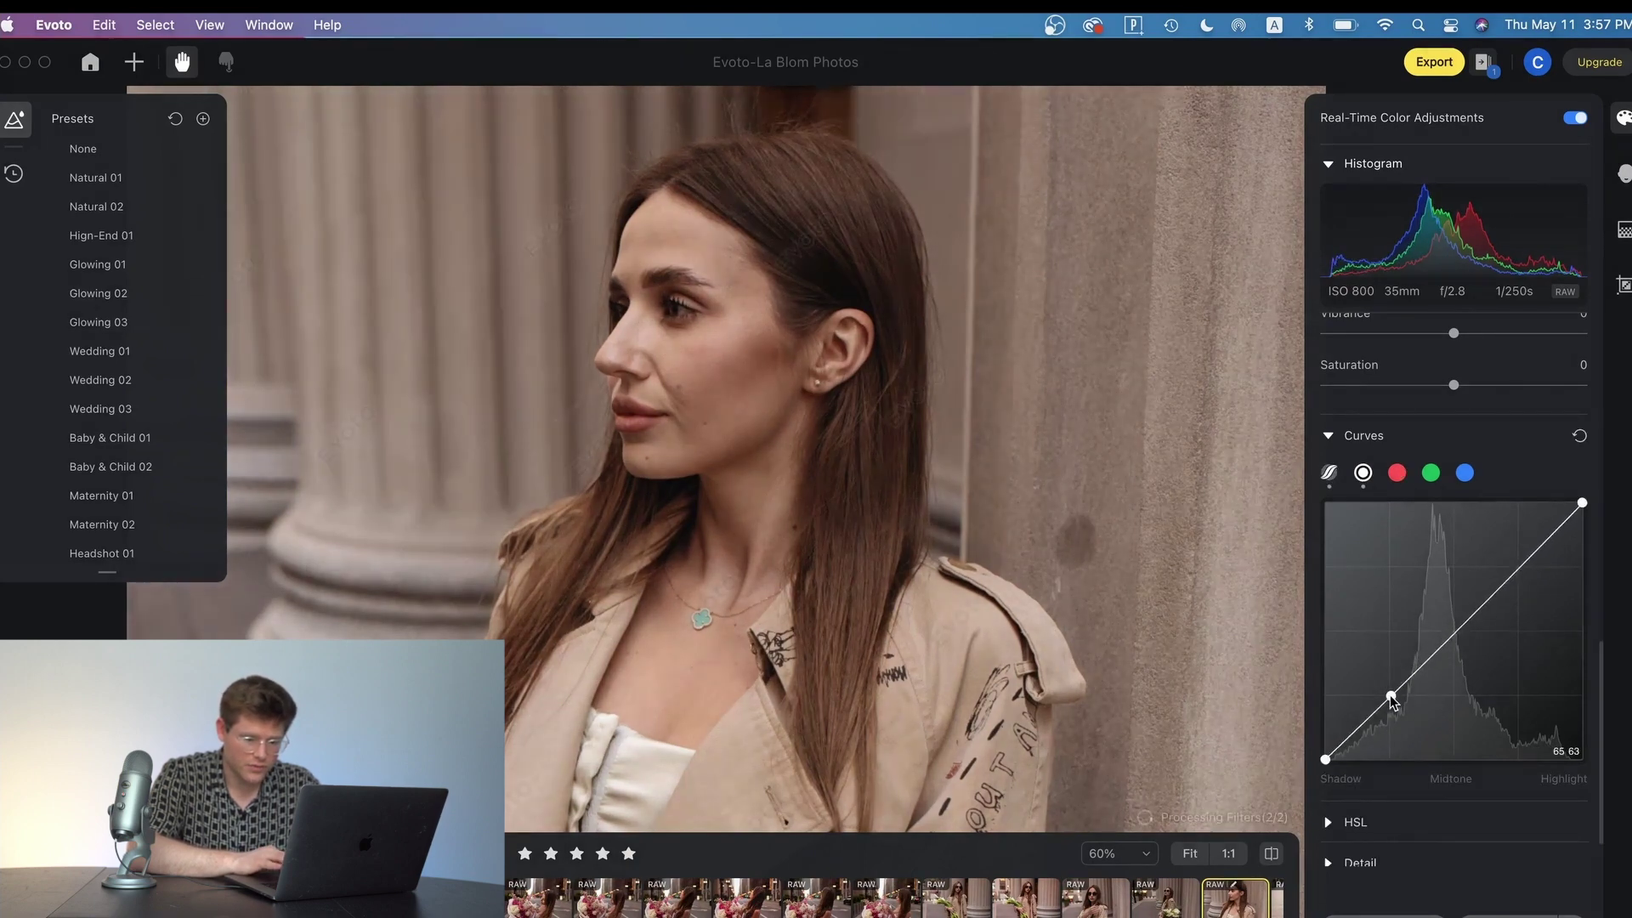
pyautogui.moveTo(1526, 567); pyautogui.dragTo(1523, 557)
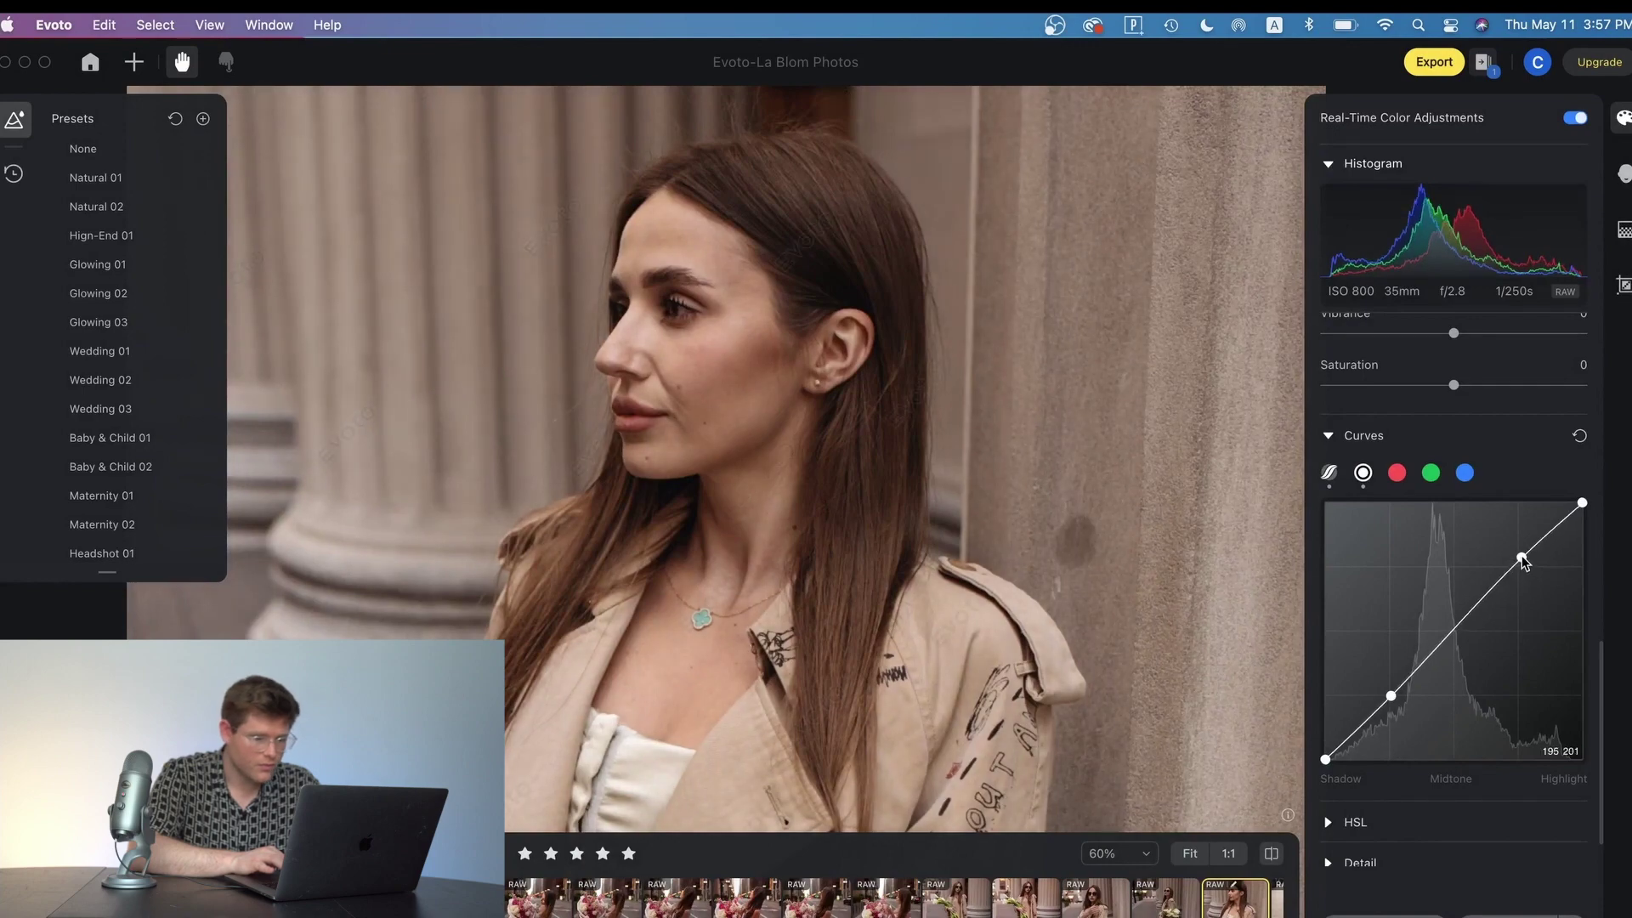
pyautogui.scroll(-1, 1513, 553)
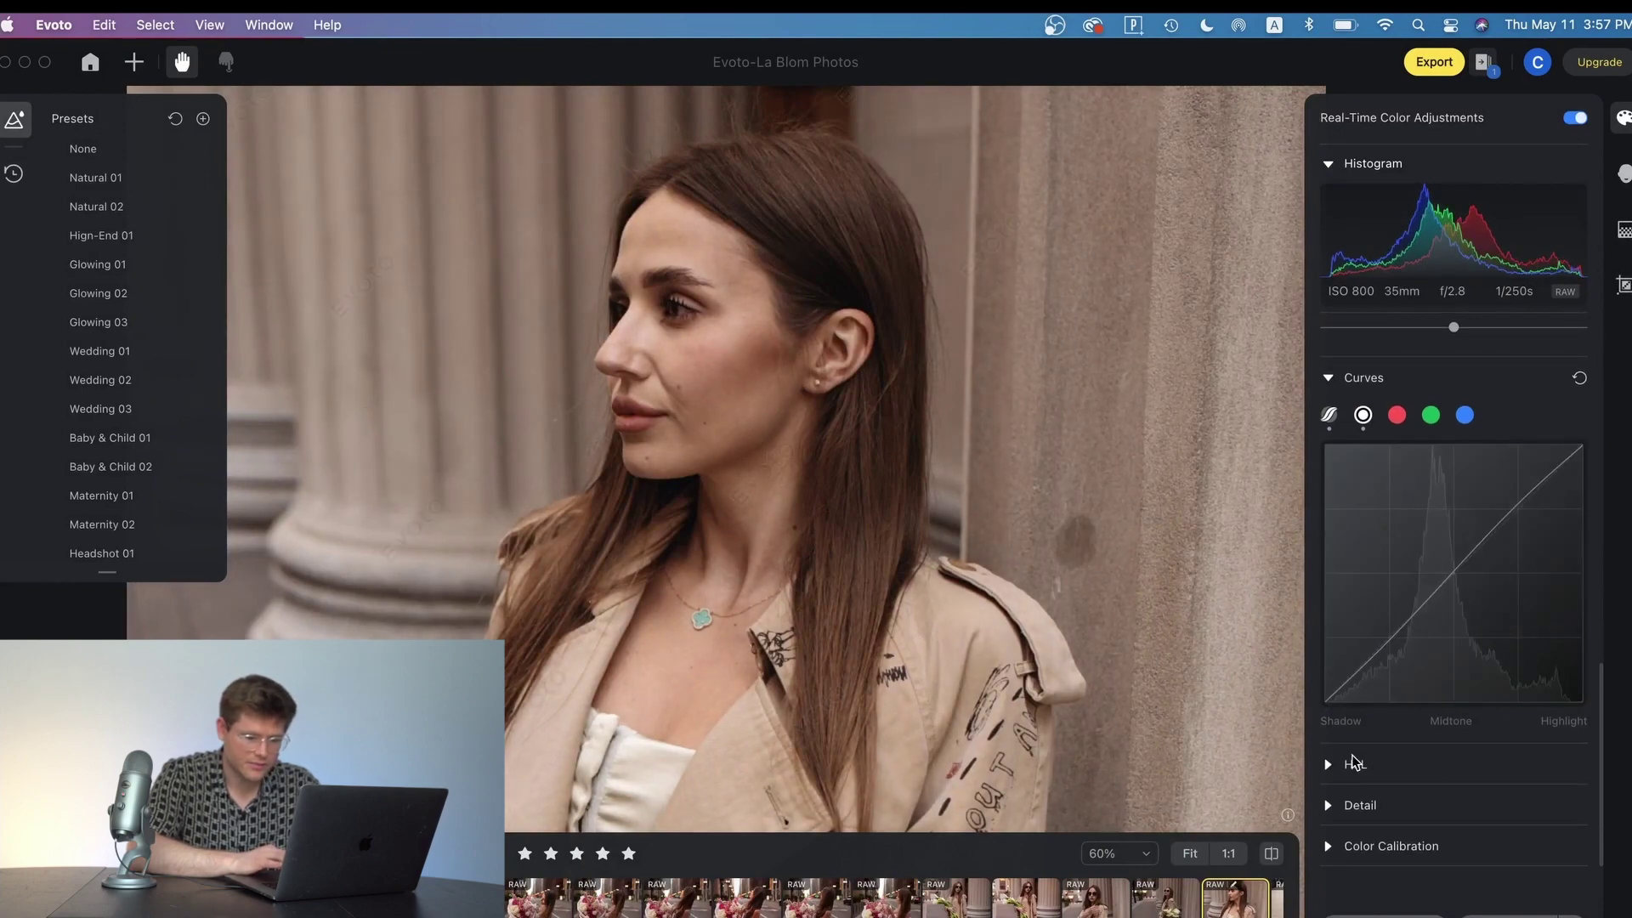
pyautogui.scroll(-5, 1531, 383)
pyautogui.scroll(-4, 968, 384)
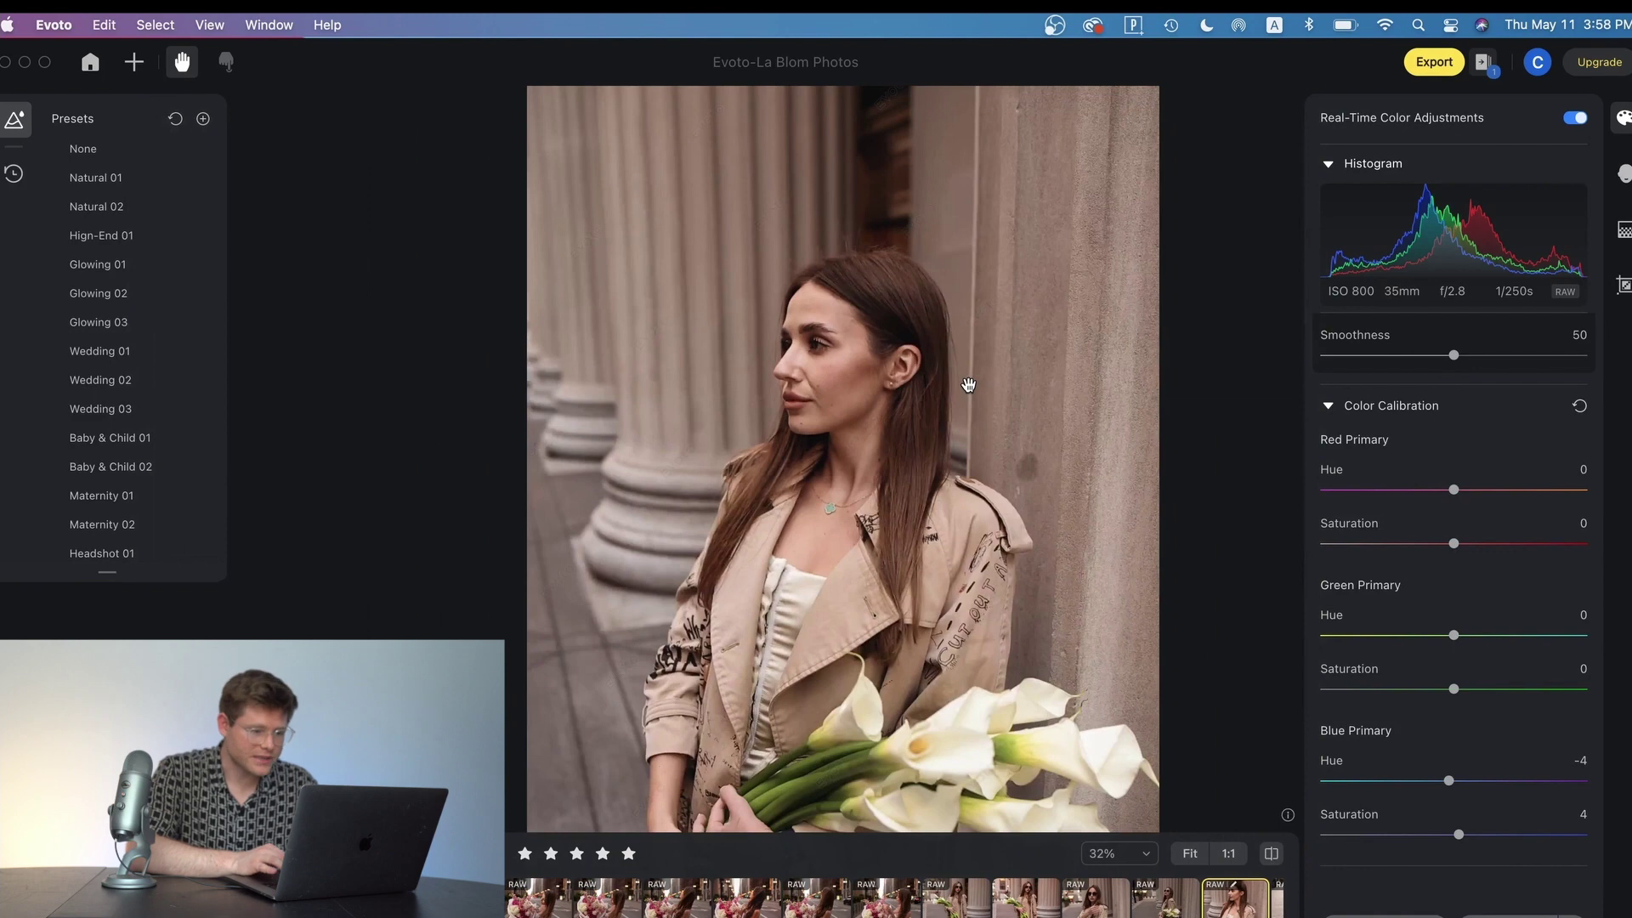
pyautogui.scroll(1, 981, 390)
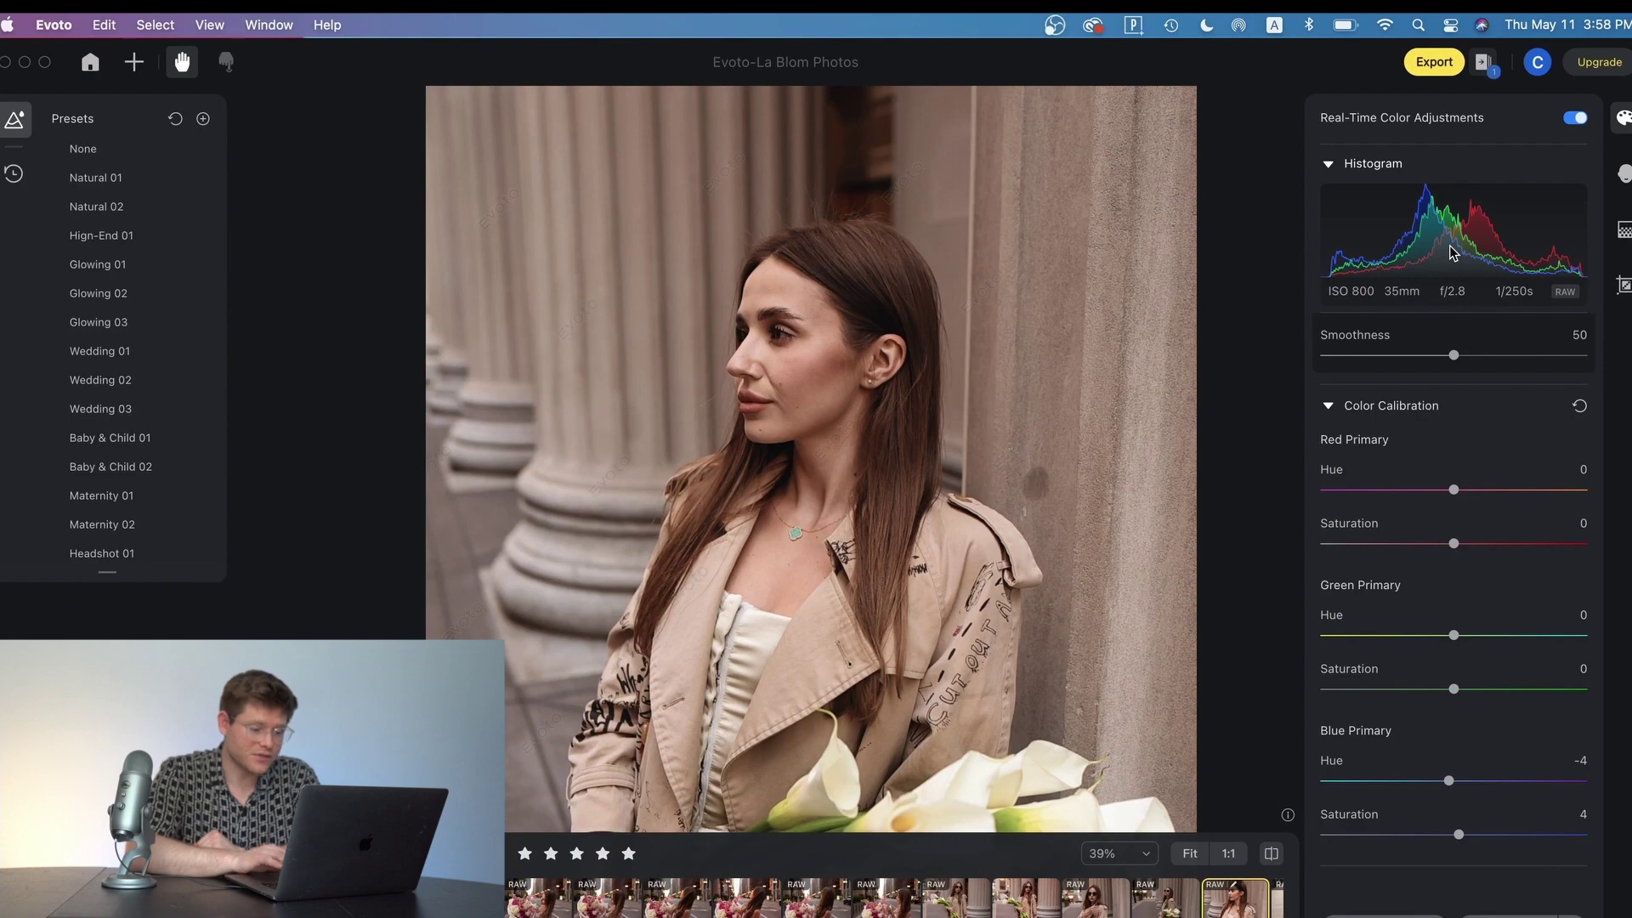
pyautogui.click(1624, 175)
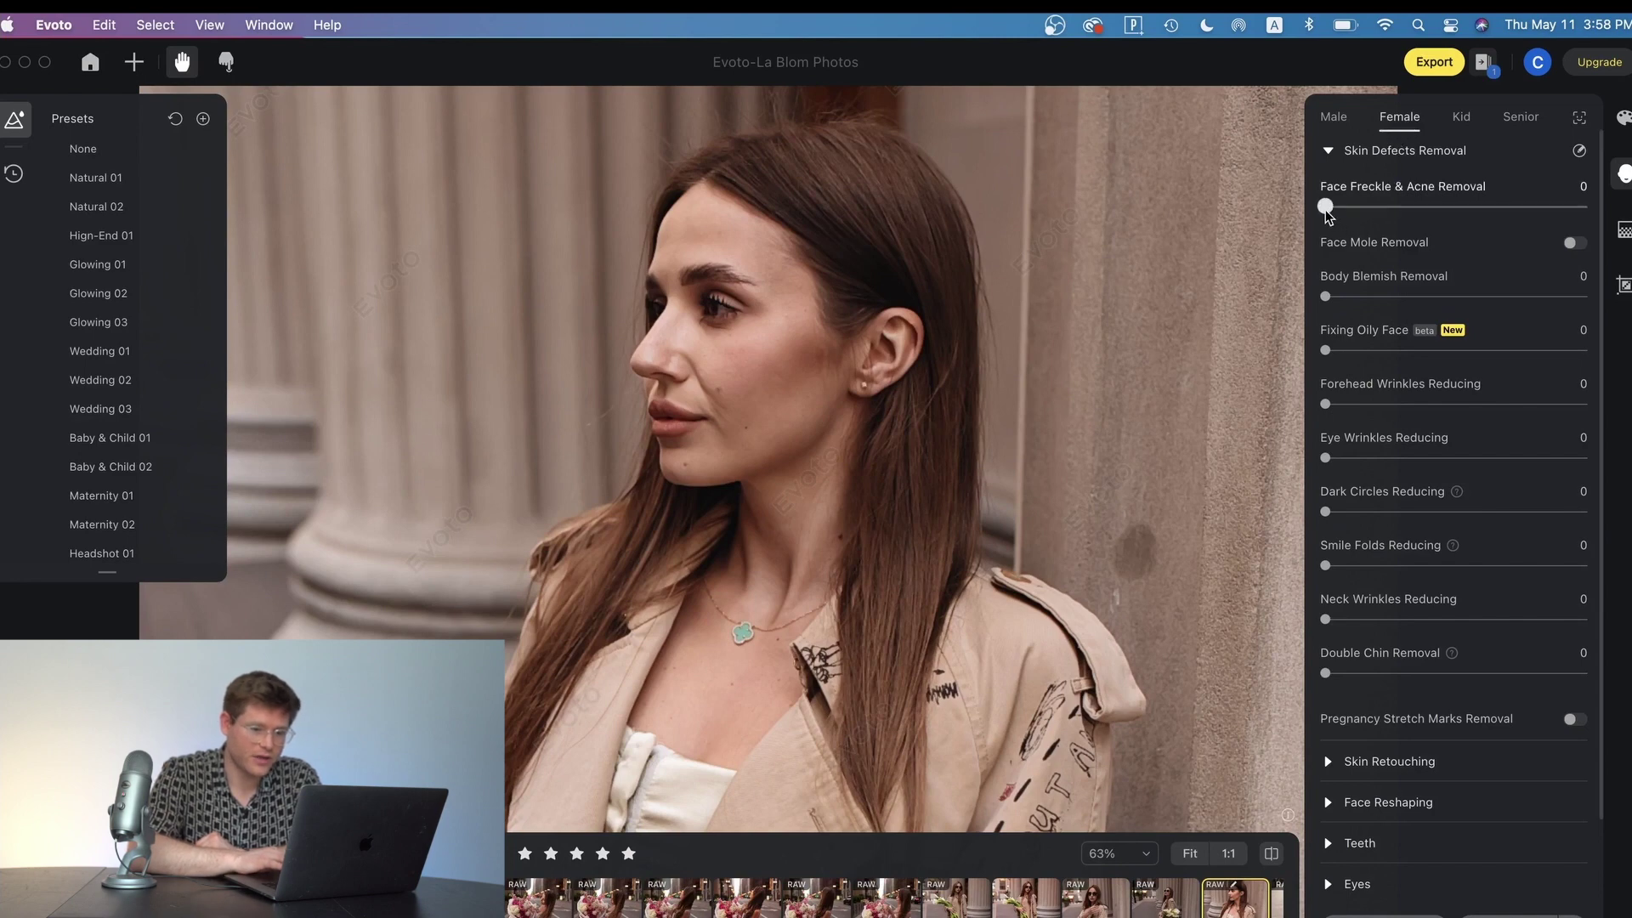
# Step: Set acne removal to 71 and body blemish removal to 70
pyautogui.moveTo(1328, 213); pyautogui.dragTo(1505, 221)
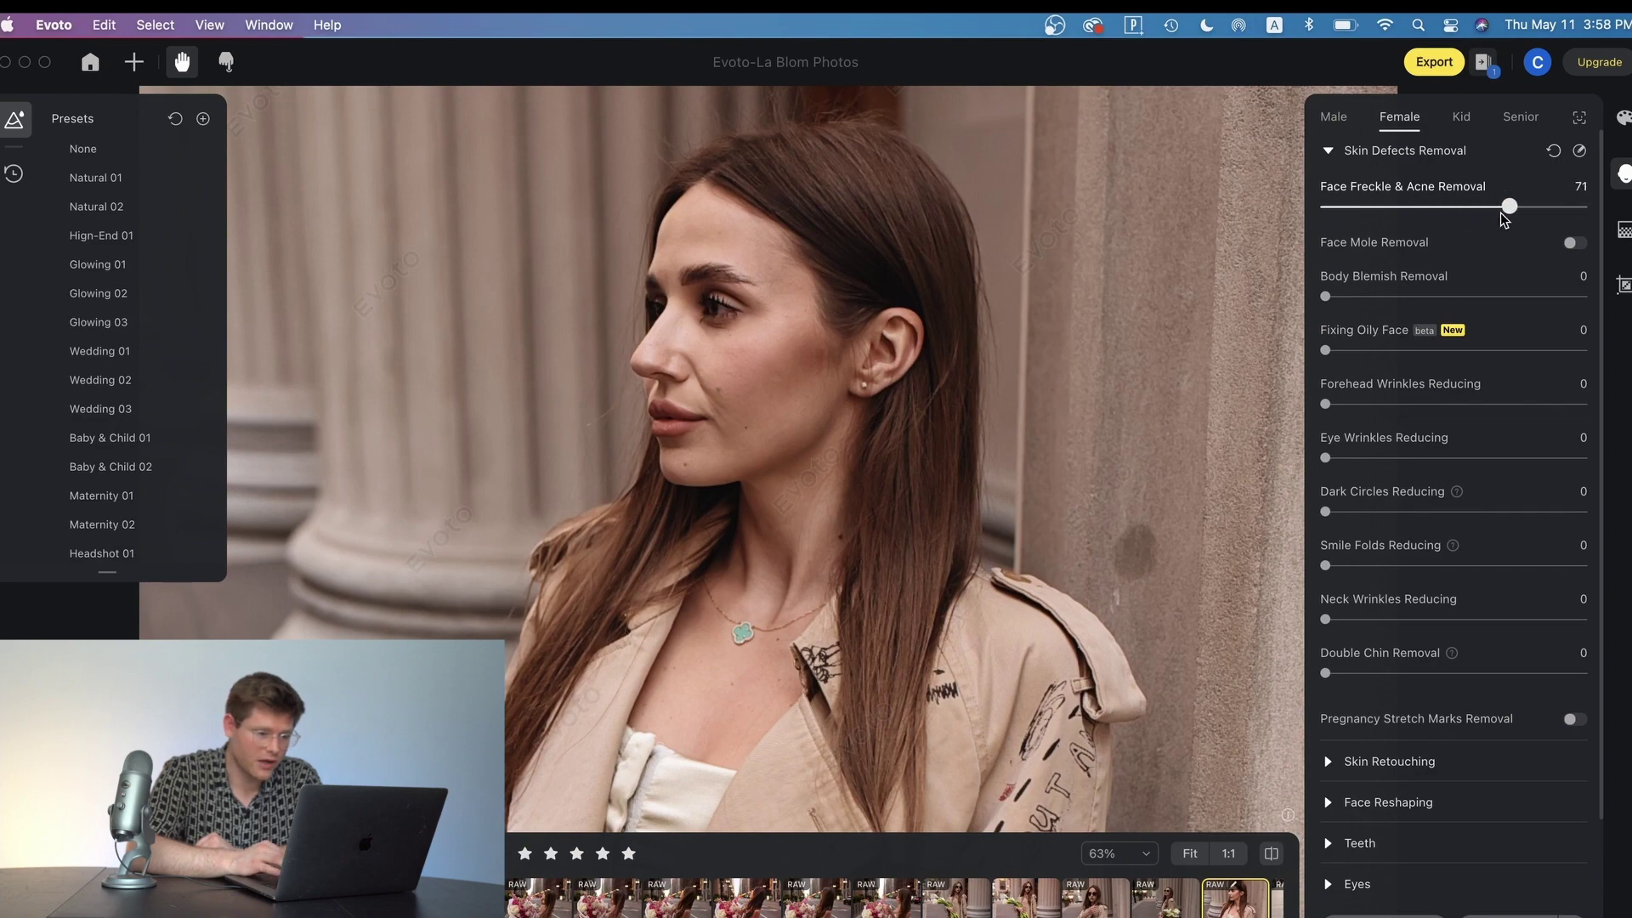
pyautogui.scroll(3, 797, 340)
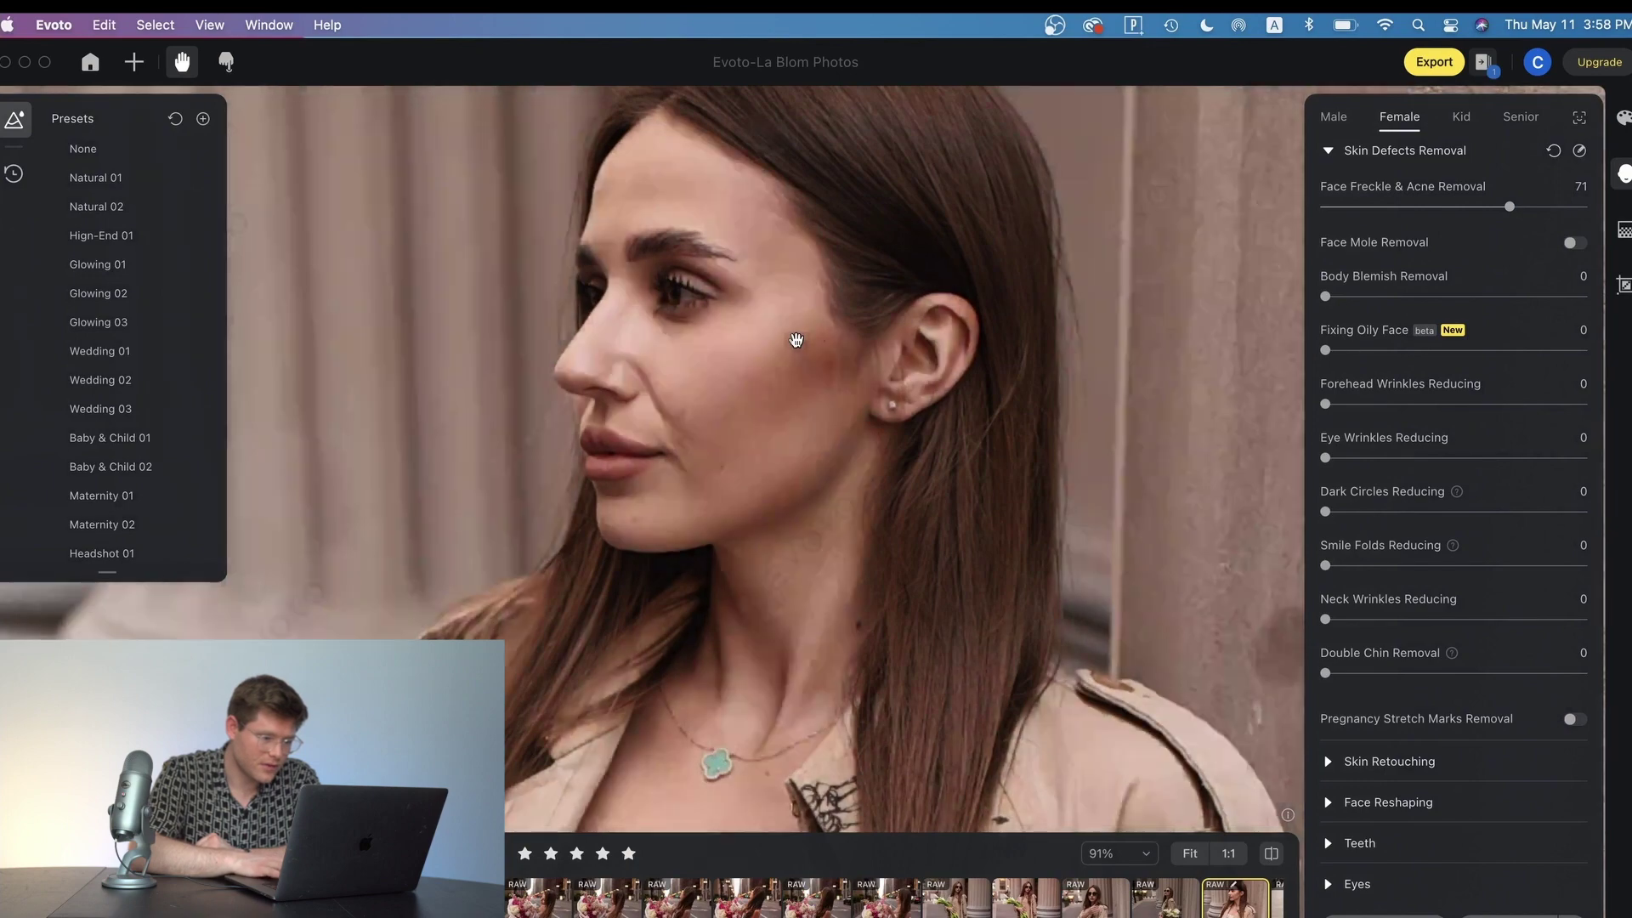
pyautogui.moveTo(1326, 299); pyautogui.dragTo(1465, 299)
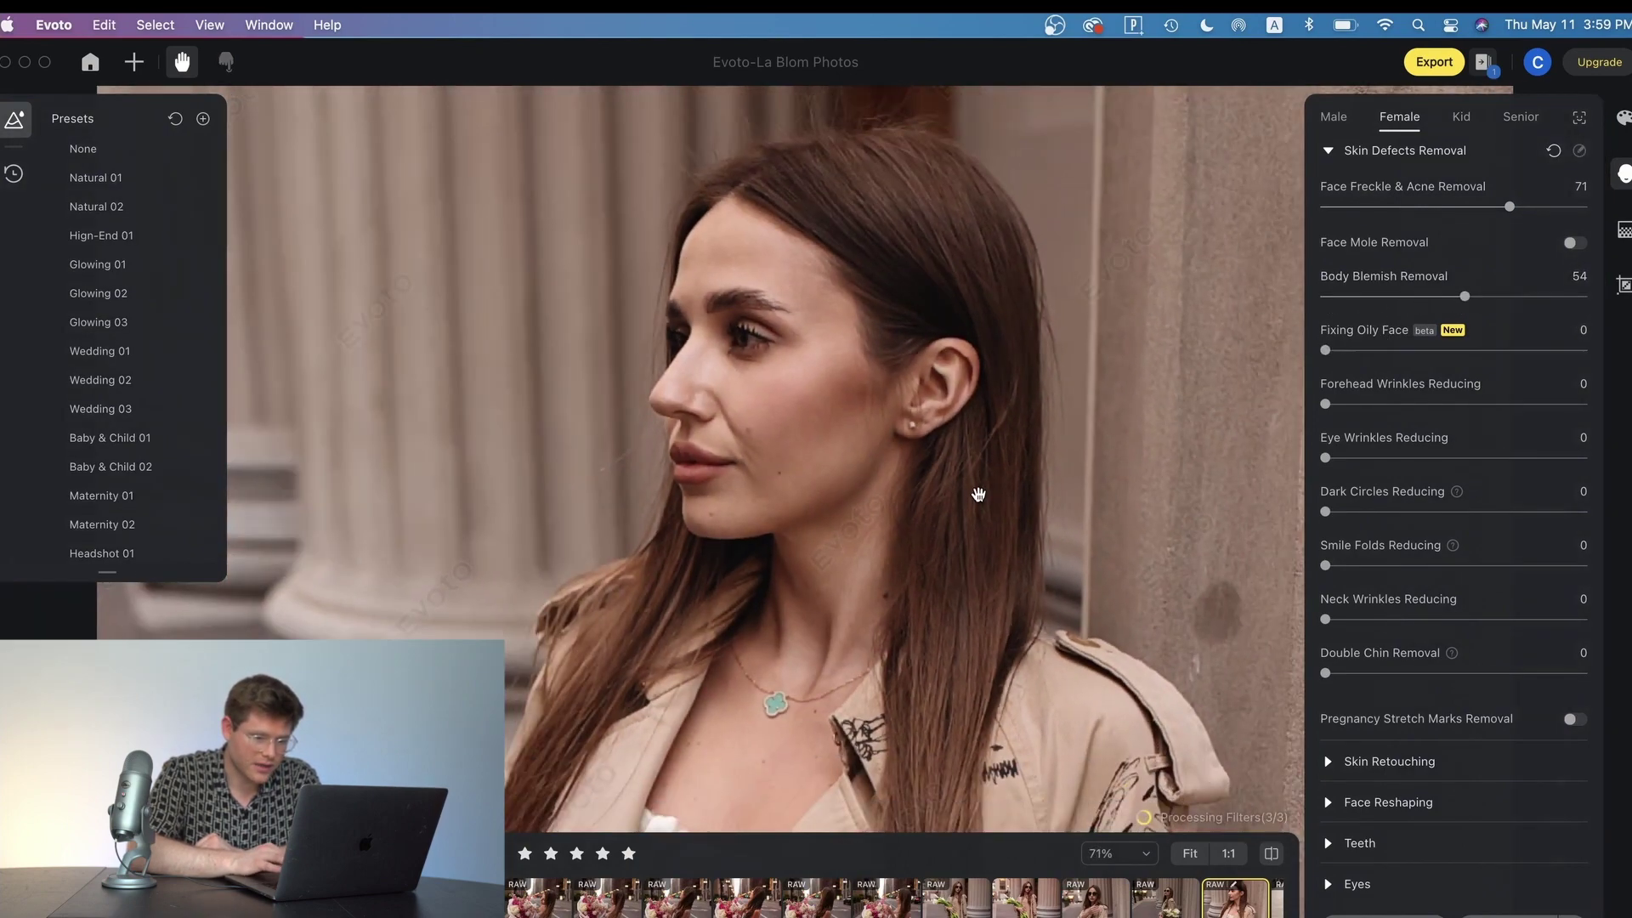
pyautogui.moveTo(979, 494); pyautogui.dragTo(1031, 270)
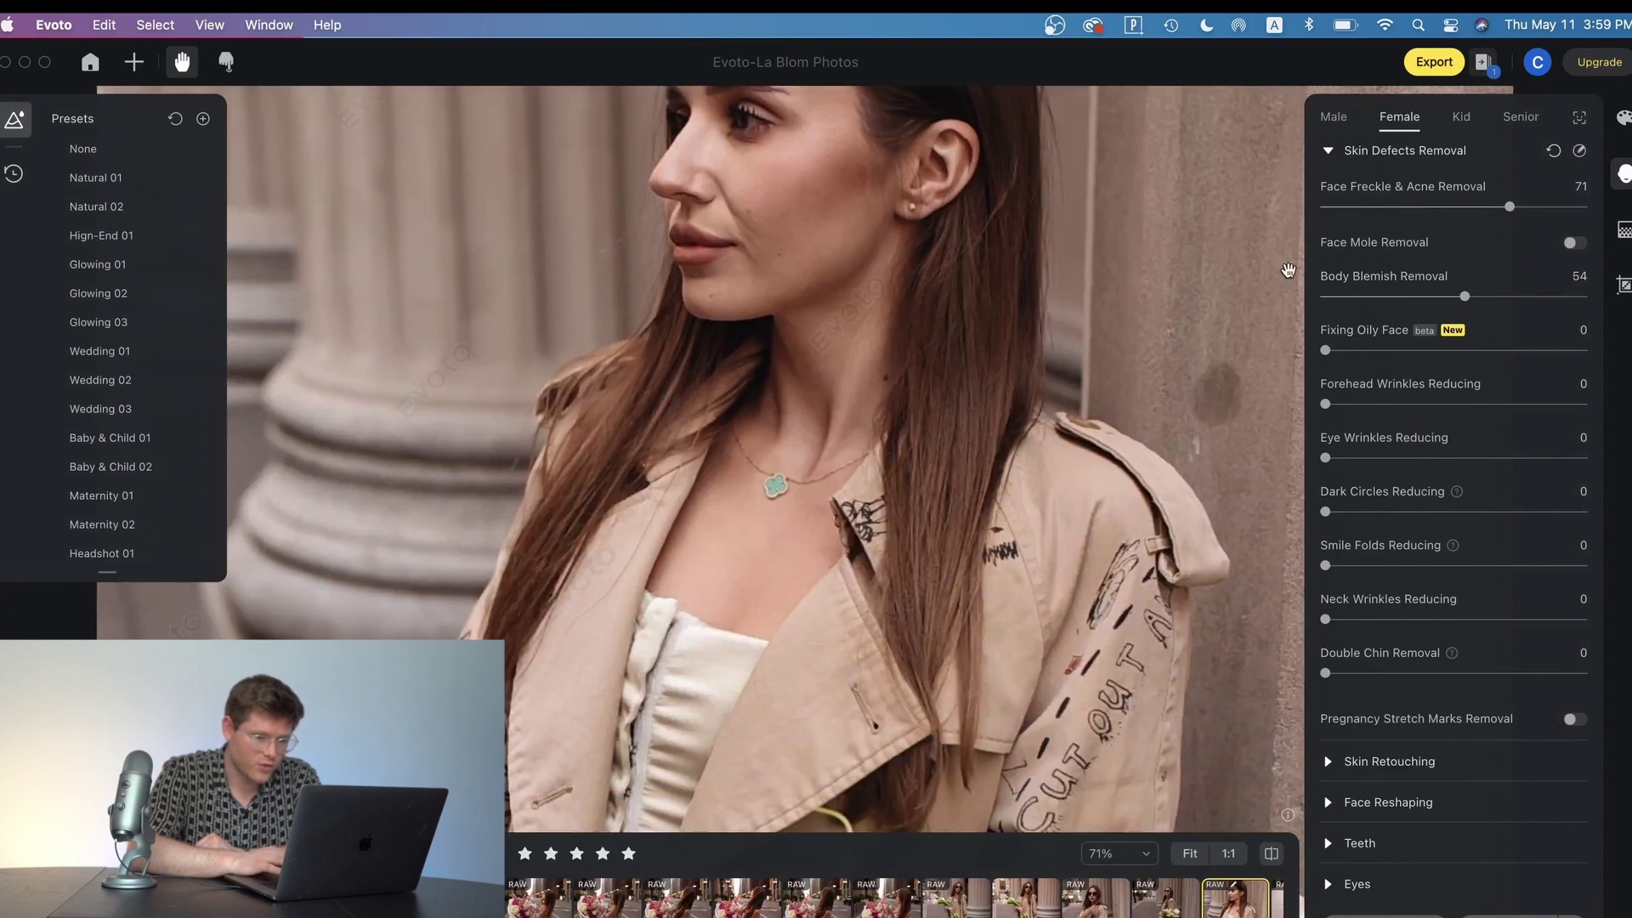
pyautogui.moveTo(1465, 297); pyautogui.dragTo(1507, 297)
pyautogui.moveTo(972, 349); pyautogui.dragTo(950, 375)
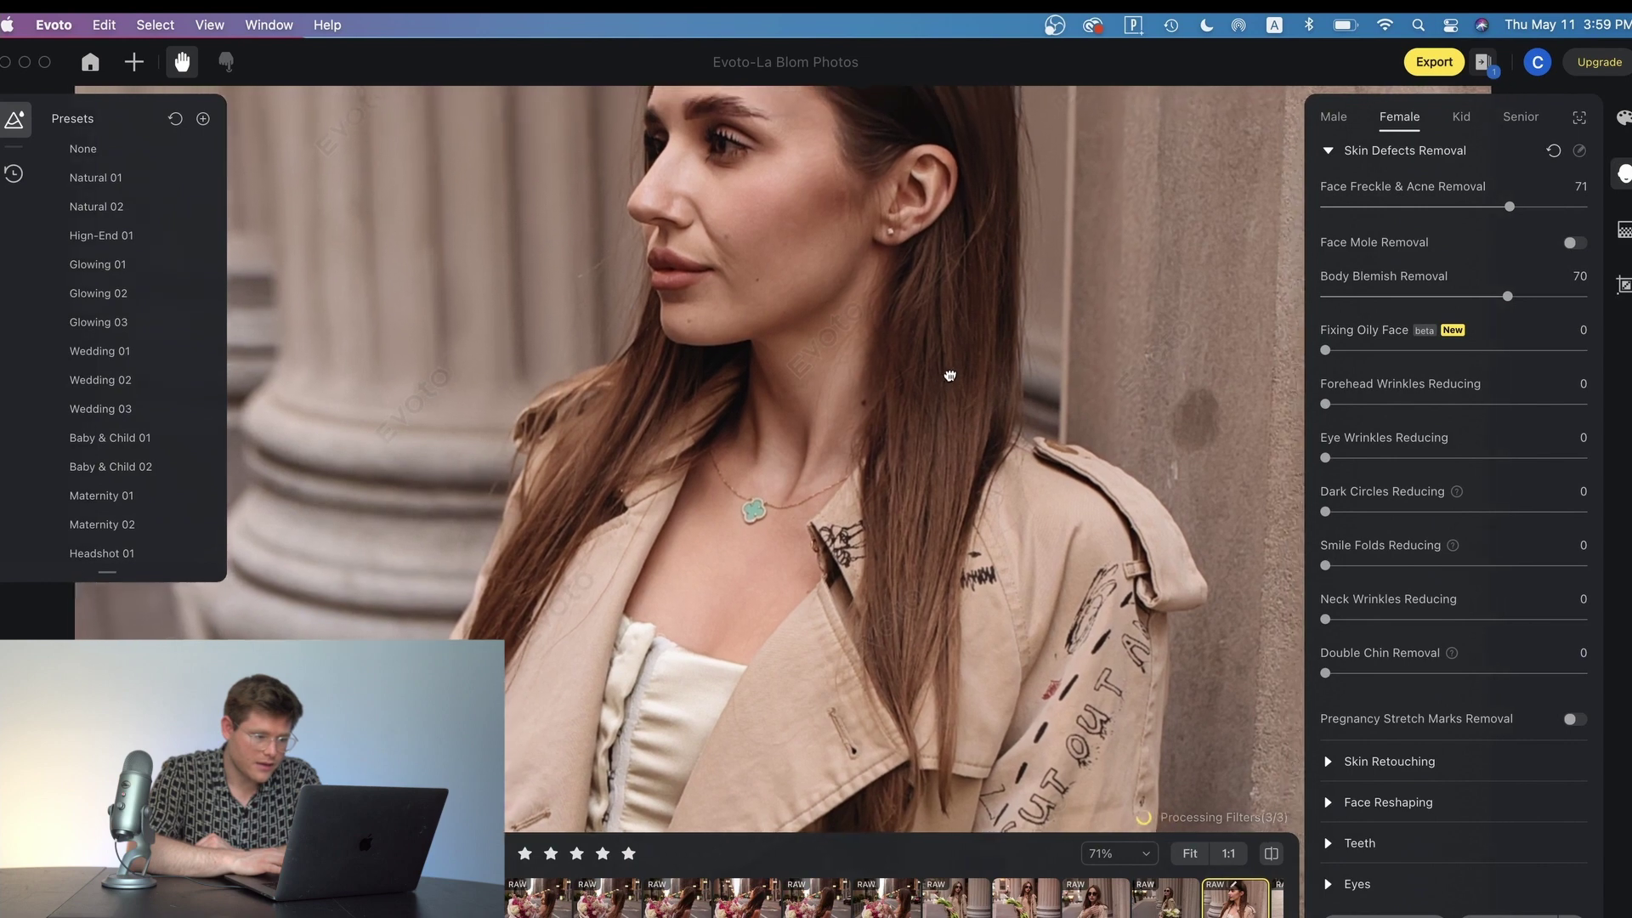
# Step: Reduce oily face to 55, forehead 50, eye wrinkles 41, dark circles 46, smile folds 54, neck 51
pyautogui.click(1368, 350)
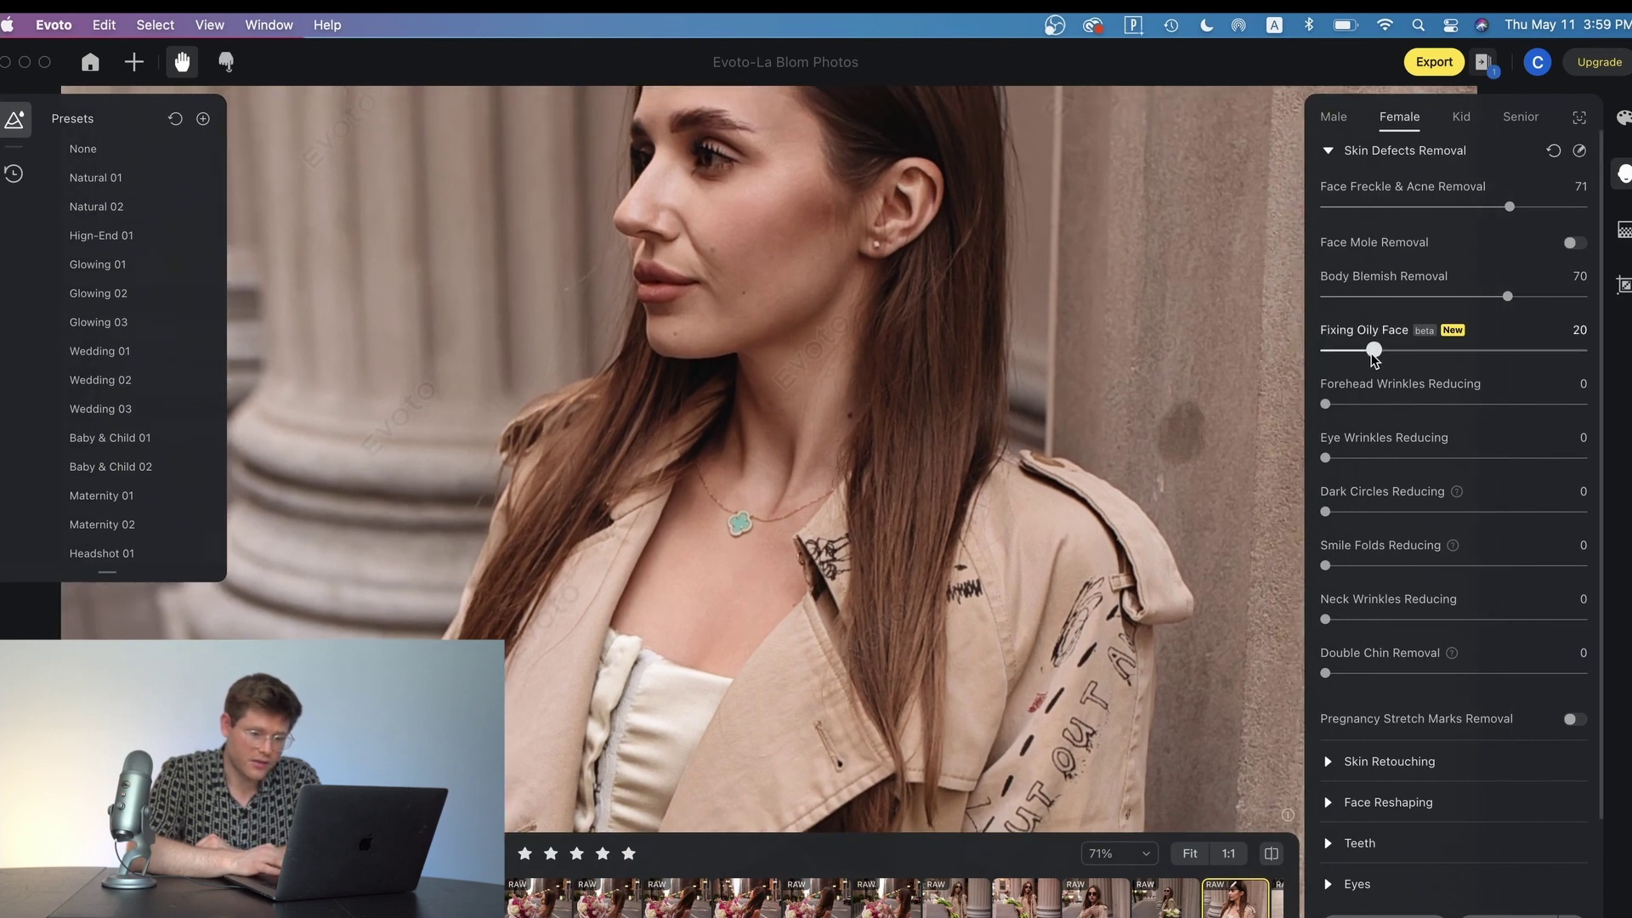
pyautogui.moveTo(1373, 354); pyautogui.dragTo(1463, 347)
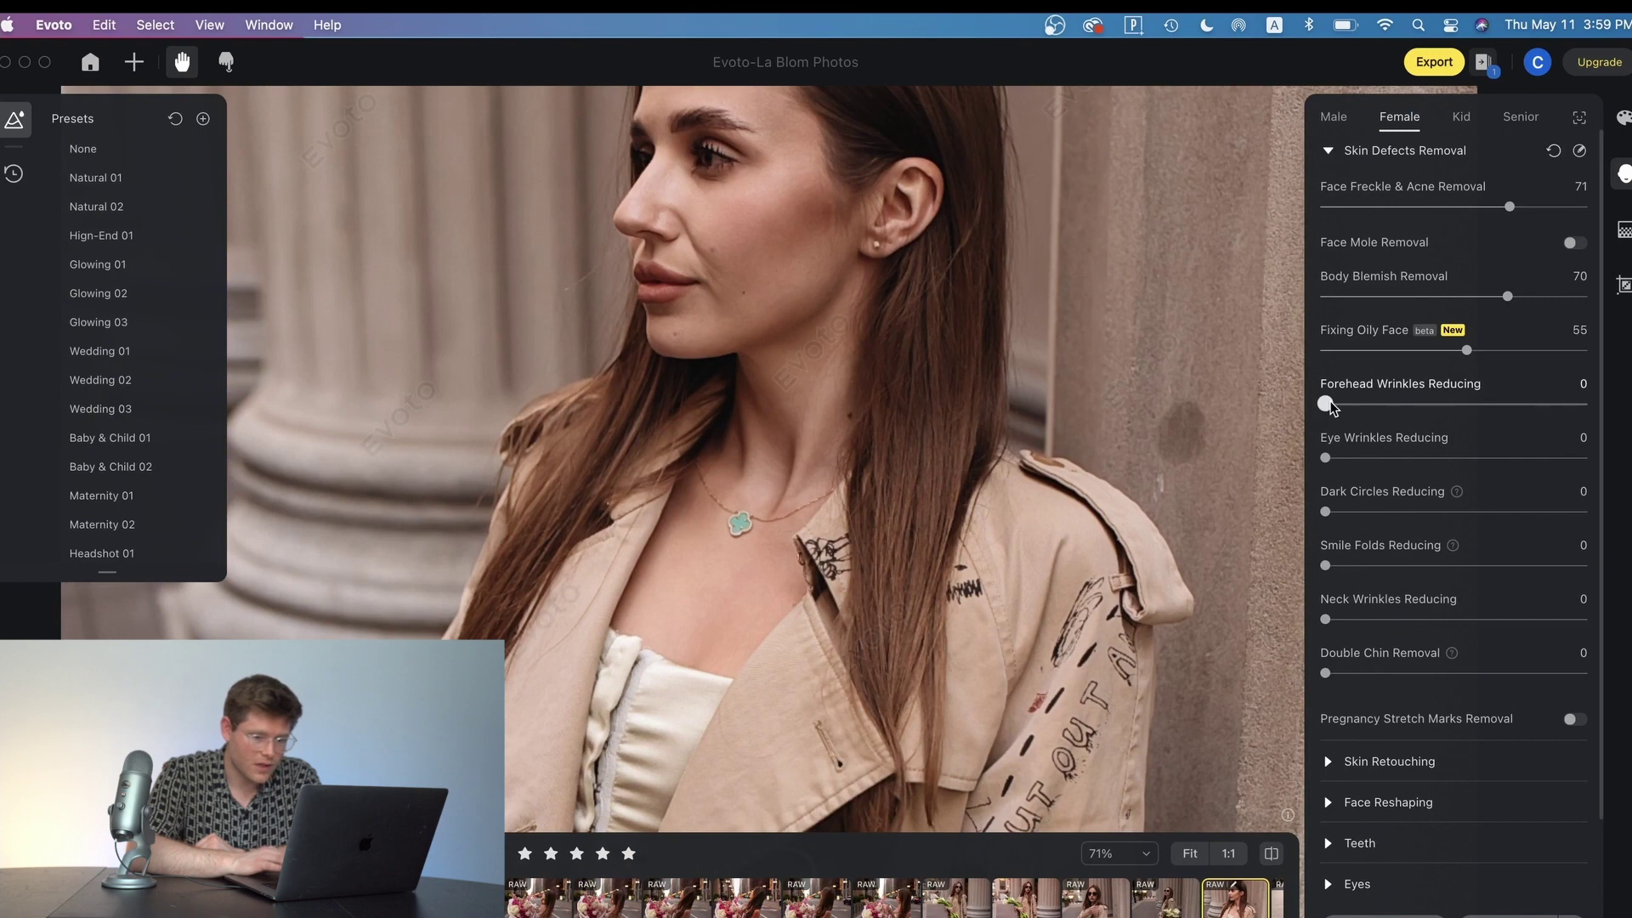
pyautogui.moveTo(1328, 405); pyautogui.dragTo(1453, 405)
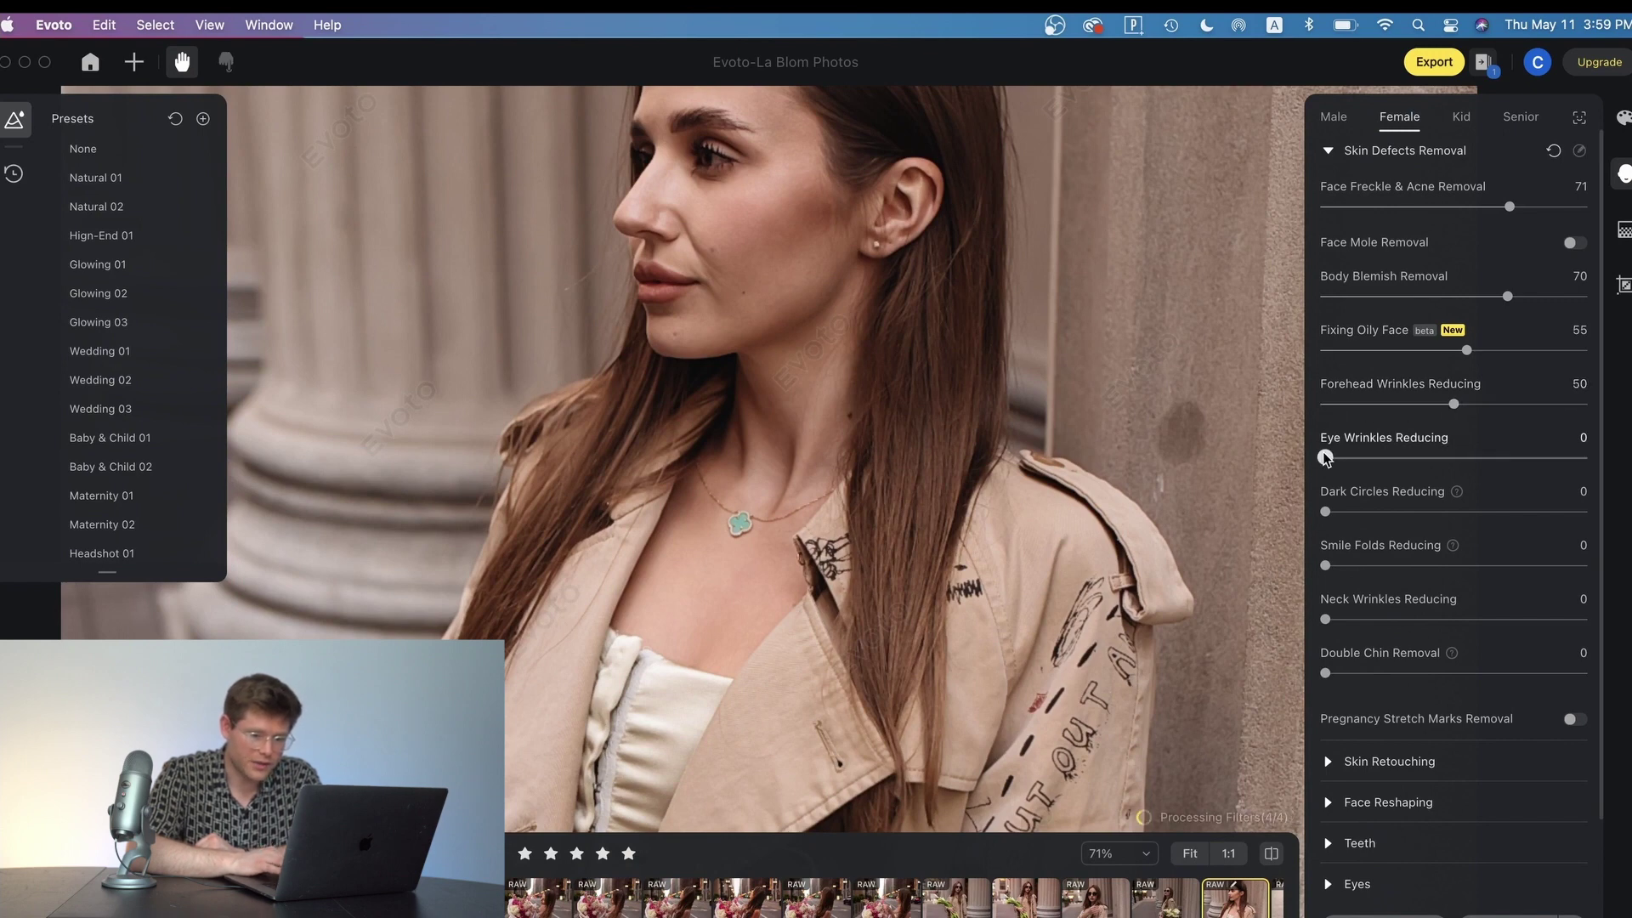
pyautogui.moveTo(1325, 457); pyautogui.dragTo(1430, 457)
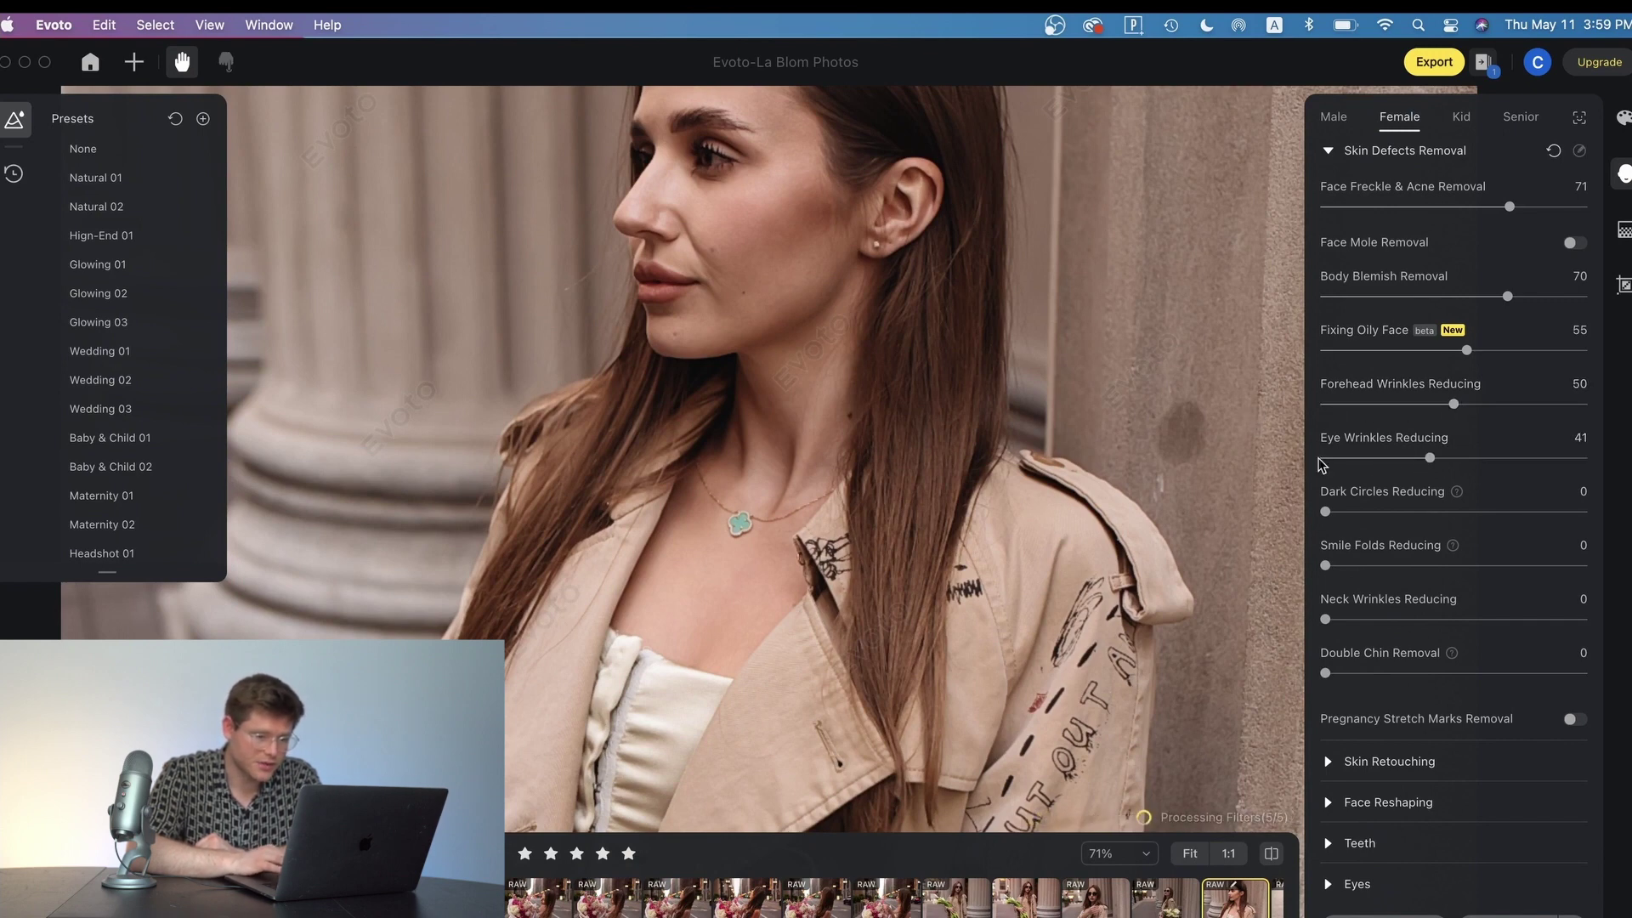
pyautogui.moveTo(1328, 513); pyautogui.dragTo(1437, 519)
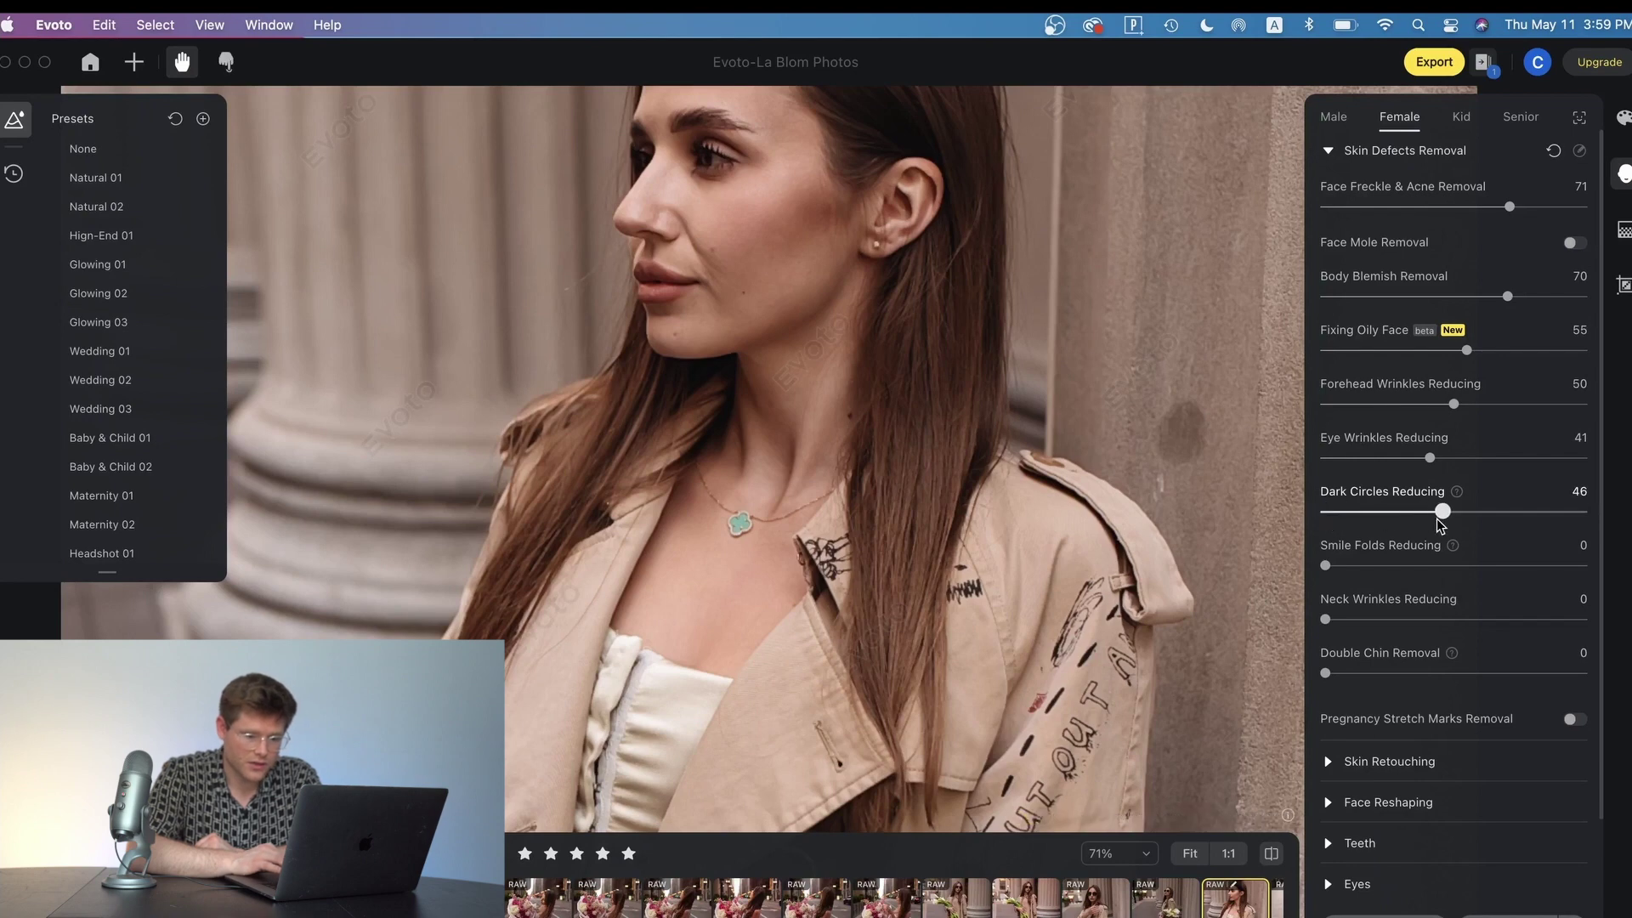
pyautogui.moveTo(1327, 566); pyautogui.dragTo(1464, 566)
pyautogui.moveTo(1326, 619); pyautogui.dragTo(1457, 622)
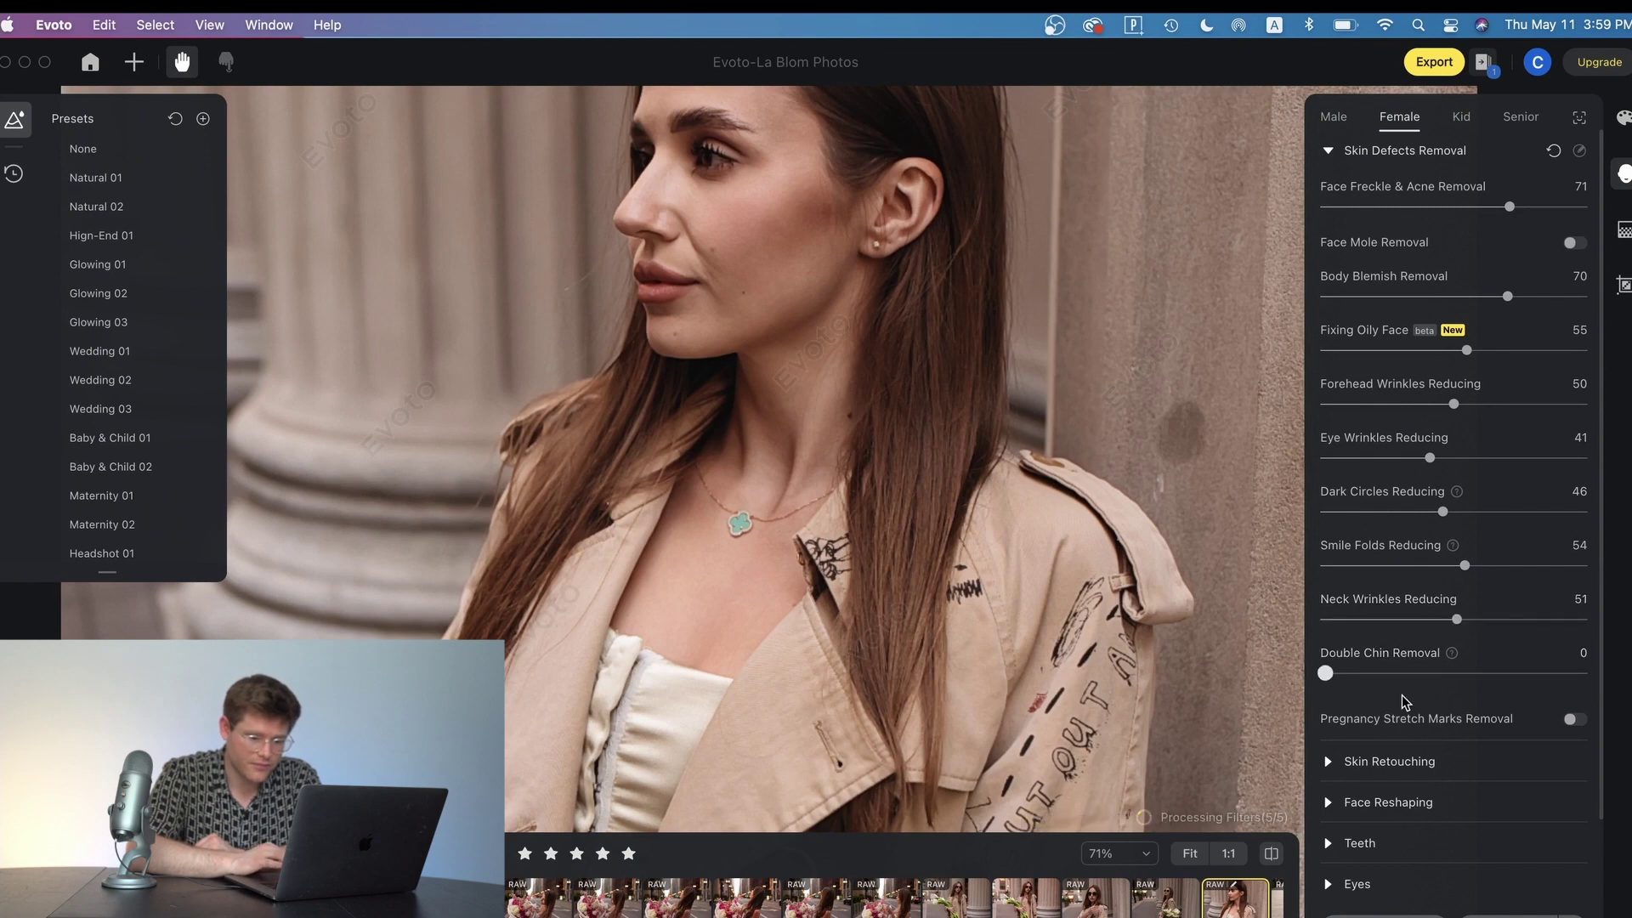
pyautogui.scroll(-2, 1404, 702)
pyautogui.click(1328, 681)
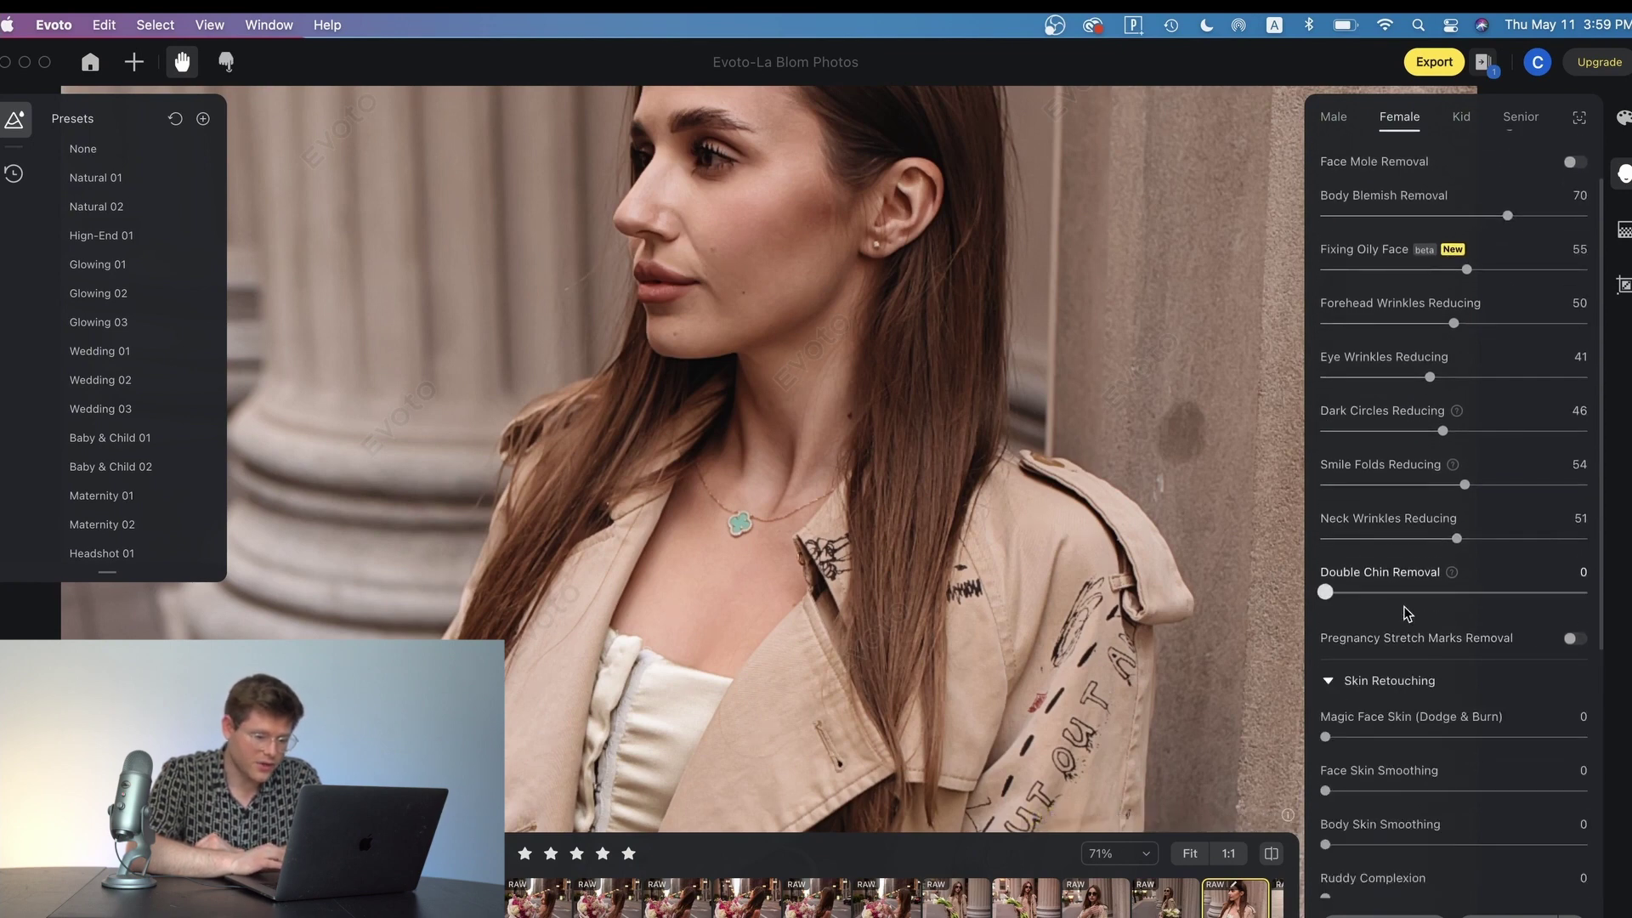
# Step: Apply Magic Face Skin dodge and burn and smooth the face skin to 57 and the body skin
pyautogui.scroll(-3, 1407, 612)
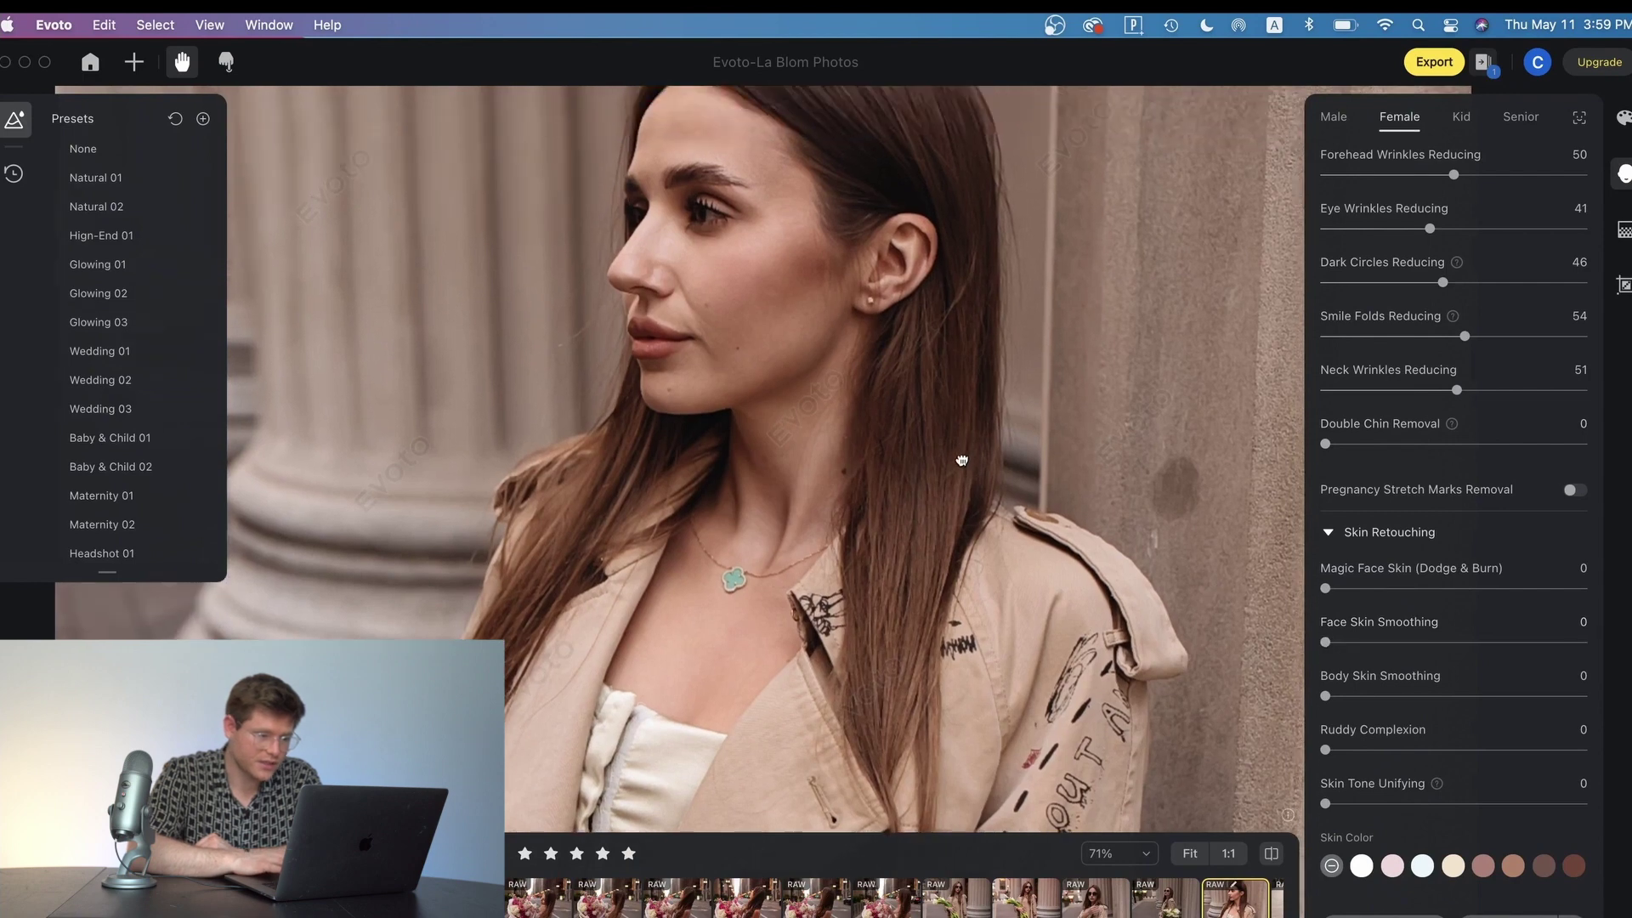
pyautogui.moveTo(1325, 588); pyautogui.dragTo(1494, 595)
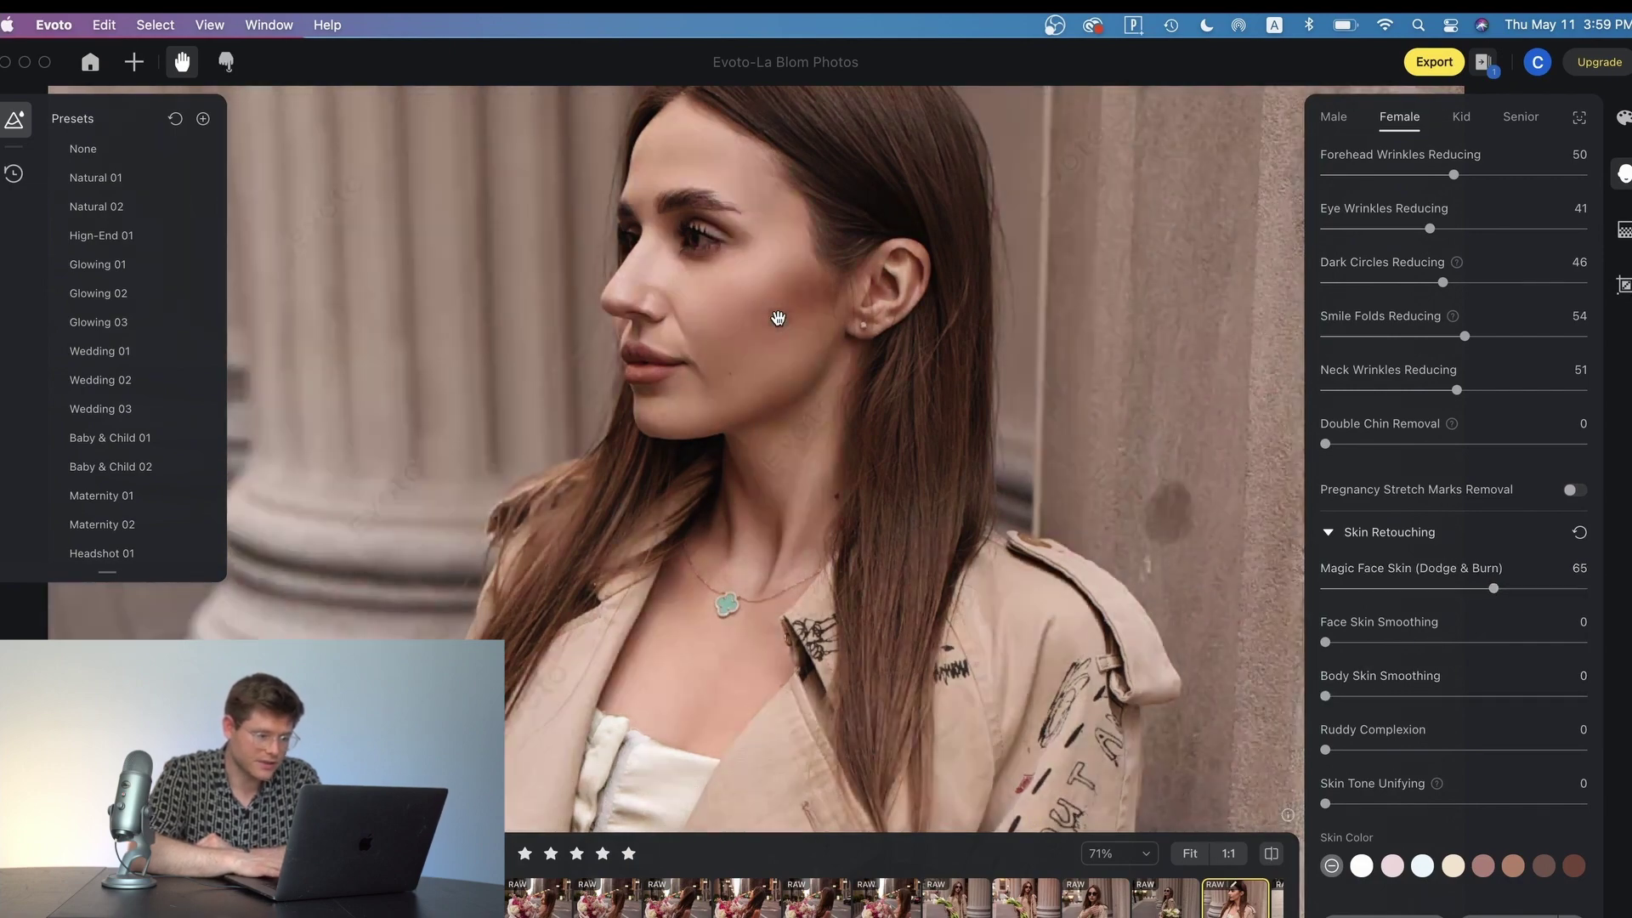
pyautogui.moveTo(1326, 643); pyautogui.dragTo(1473, 644)
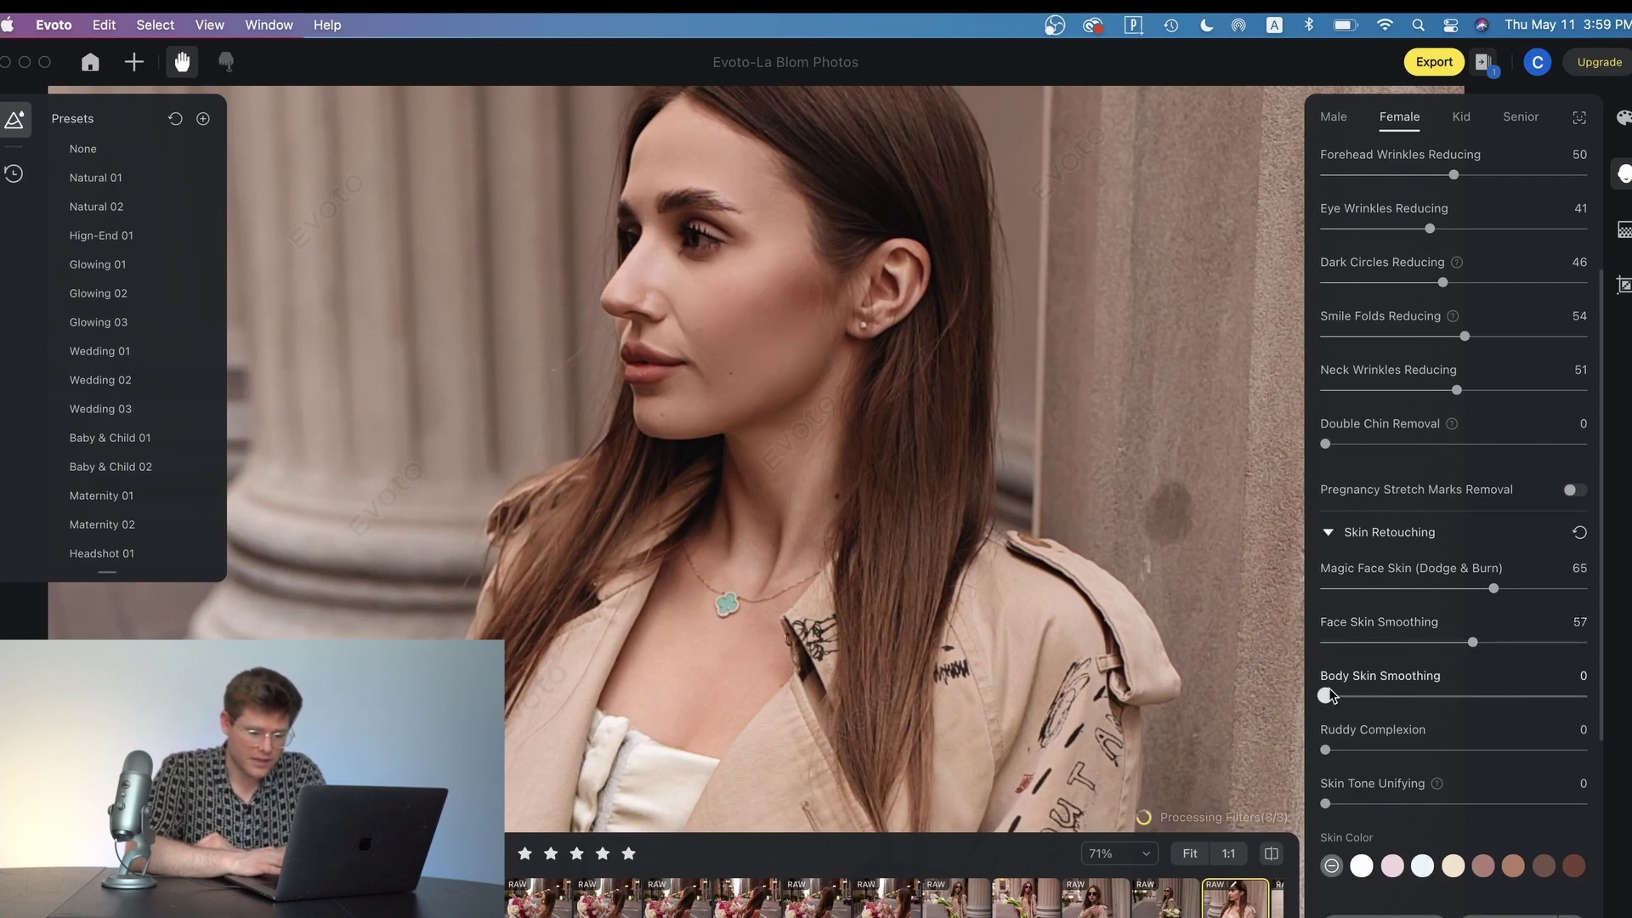
pyautogui.moveTo(1325, 697); pyautogui.dragTo(1452, 693)
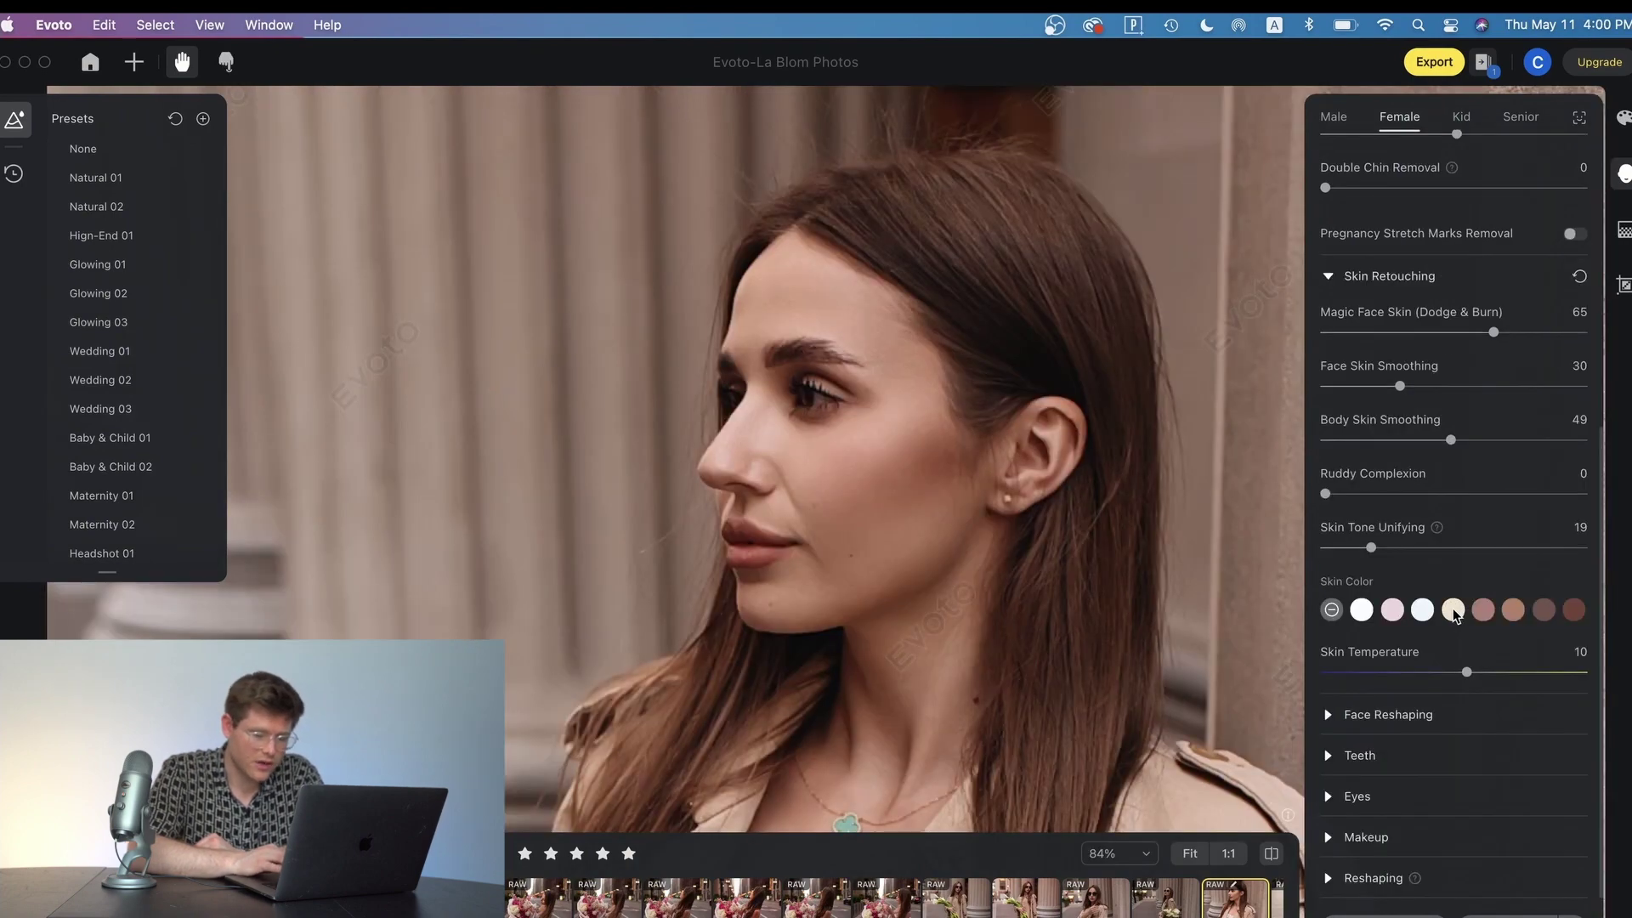
# Step: Give the skin a beige colour at amount 18 with skin temperature 6
pyautogui.scroll(-2, 1035, 387)
pyautogui.moveTo(1034, 407); pyautogui.dragTo(937, 377)
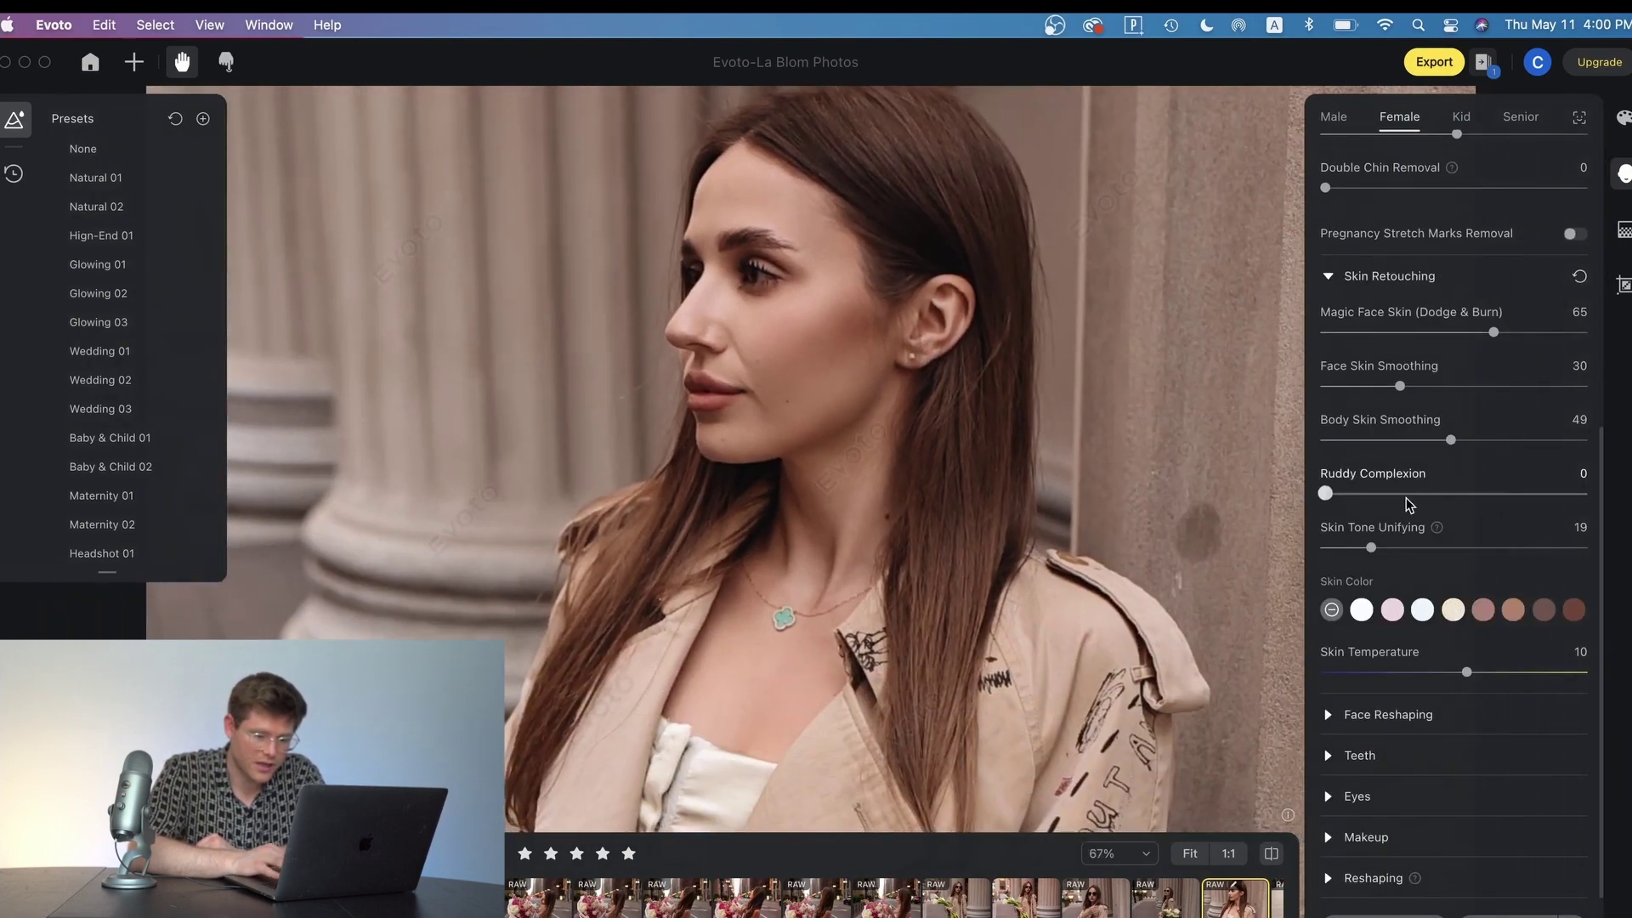
pyautogui.click(1454, 612)
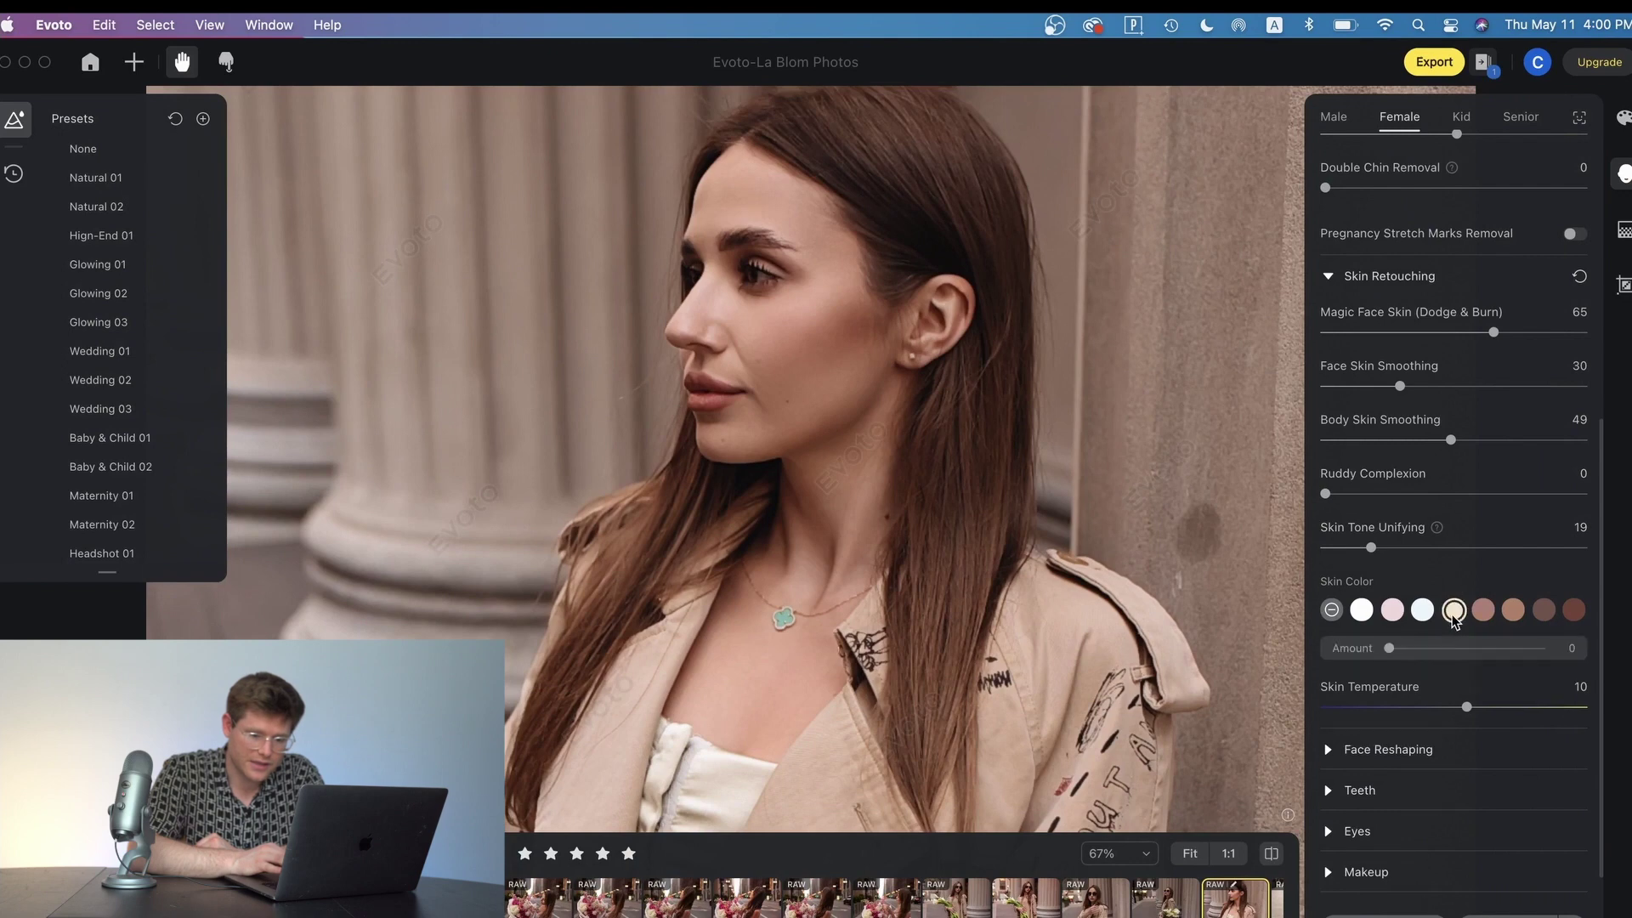
pyautogui.click(1479, 648)
pyautogui.moveTo(1480, 649); pyautogui.dragTo(1407, 651)
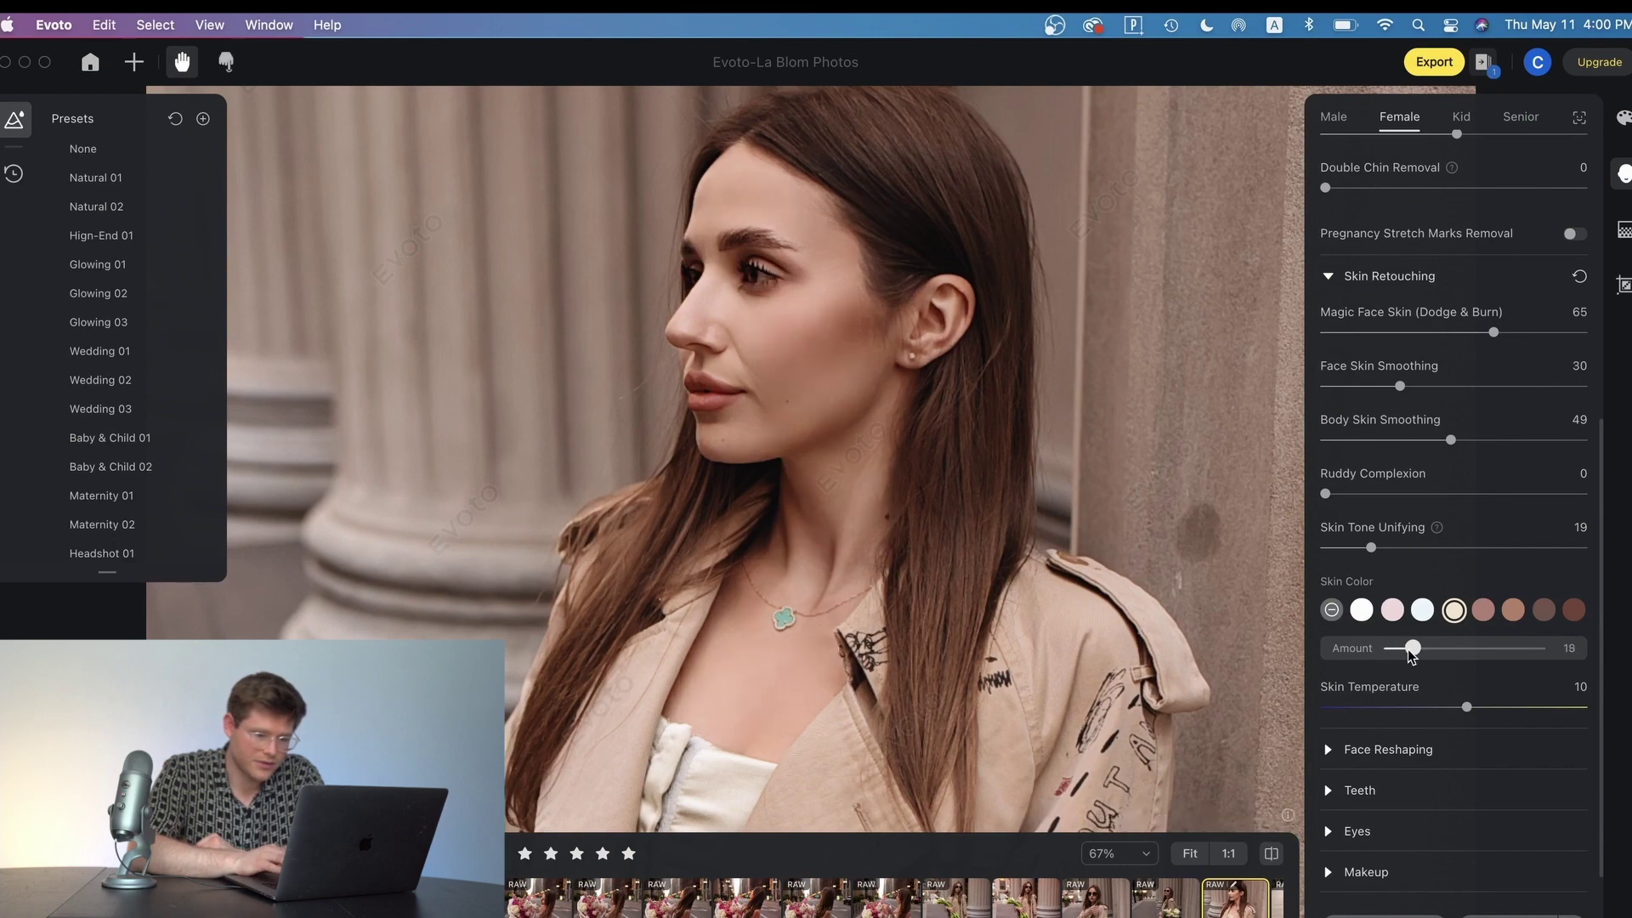
pyautogui.scroll(-2, 1029, 564)
pyautogui.scroll(-5, 1029, 564)
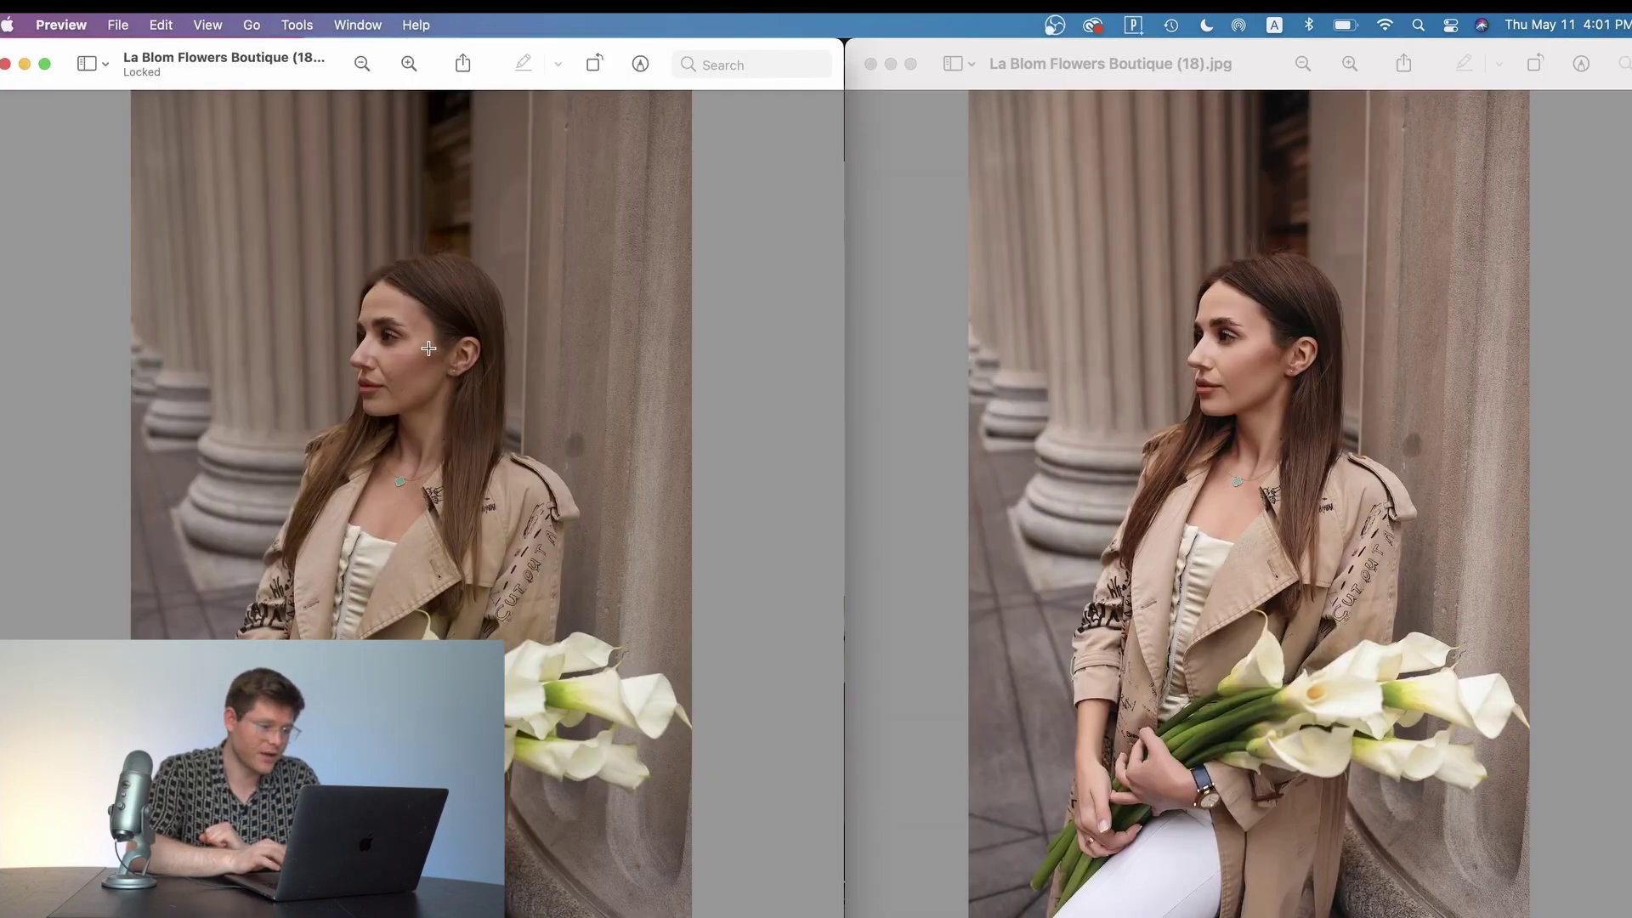
# Step: Zoom into the face in both the original and retouched La Blom Flowers Boutique (18).jpg windows
pyautogui.scroll(5, 361, 334)
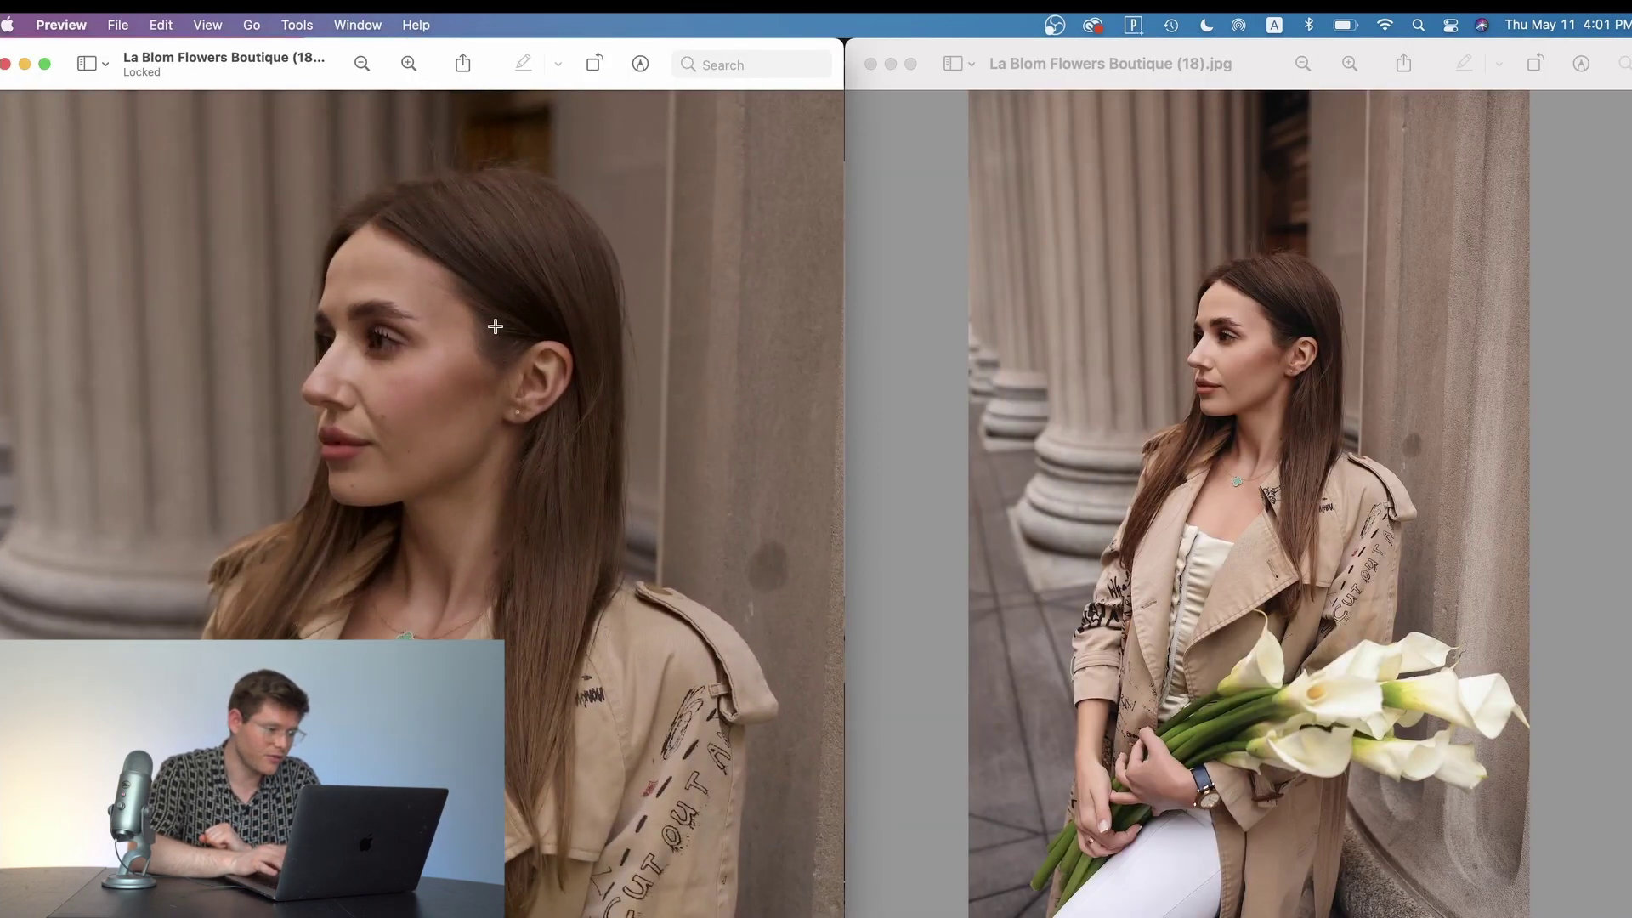
pyautogui.scroll(2, 496, 326)
pyautogui.click(1301, 331)
pyautogui.scroll(5, 1301, 332)
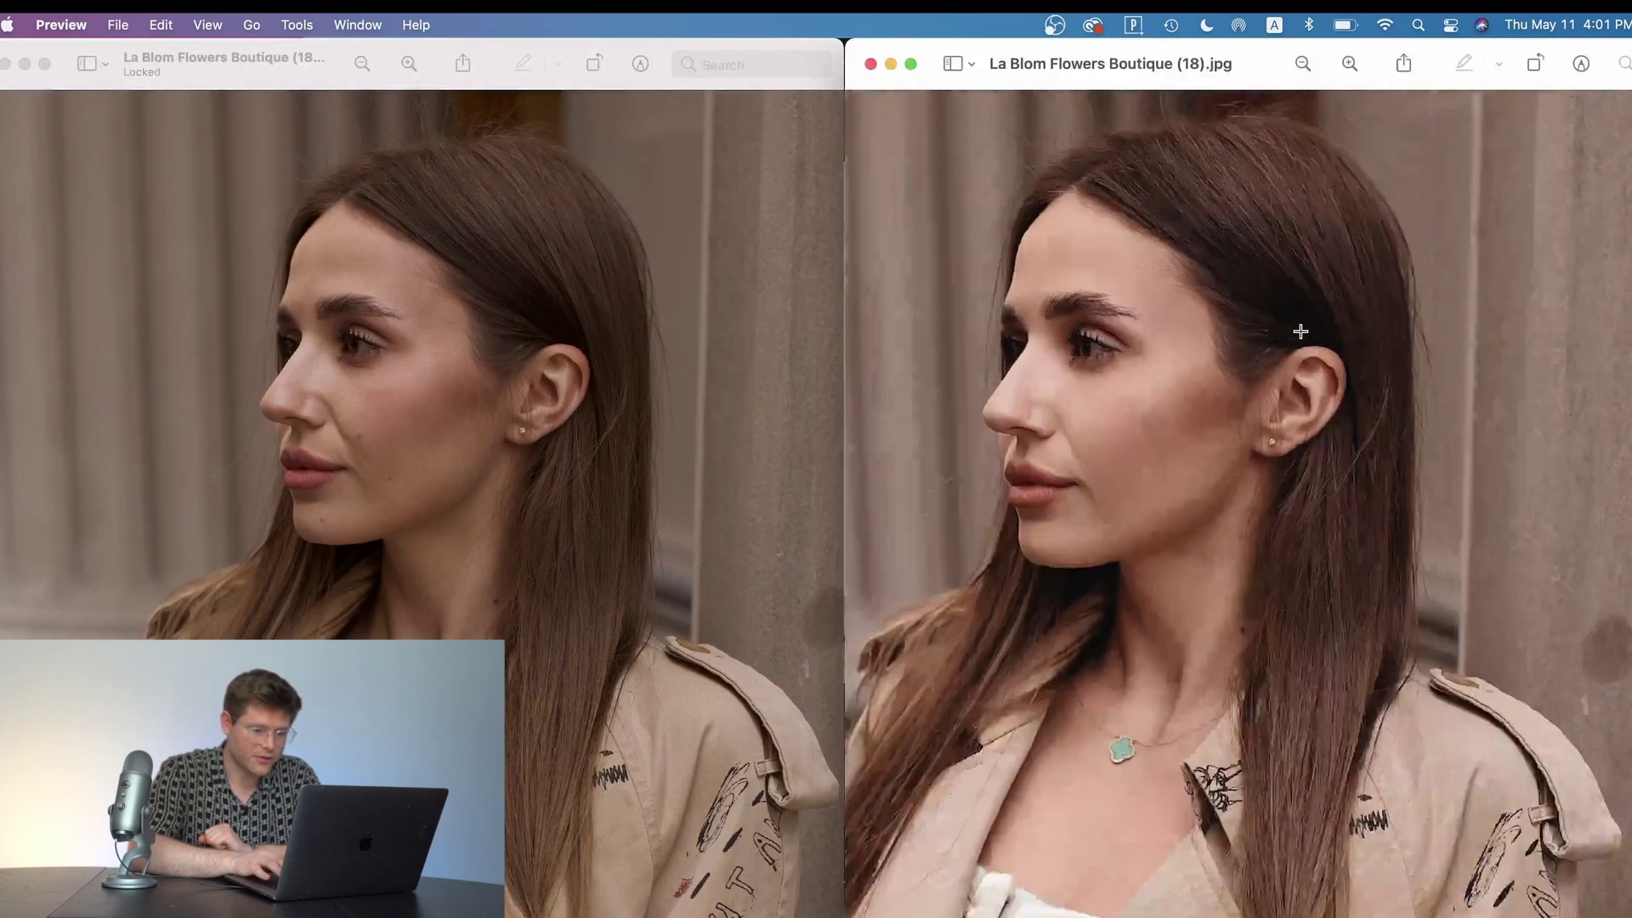
pyautogui.scroll(5, 1301, 332)
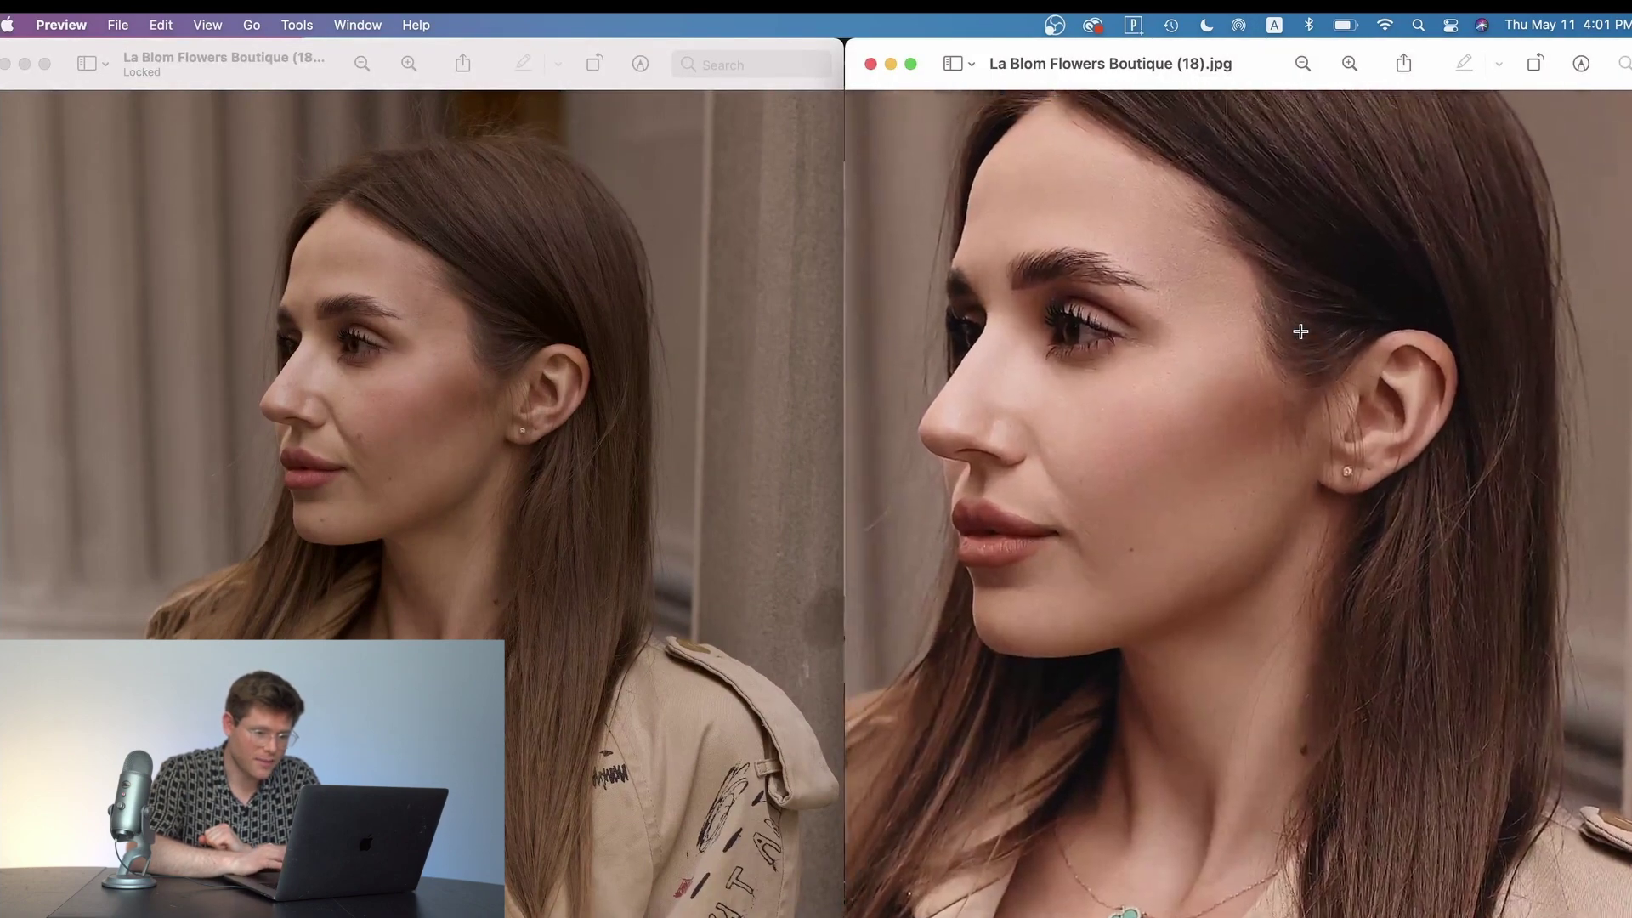
pyautogui.scroll(3, 1301, 332)
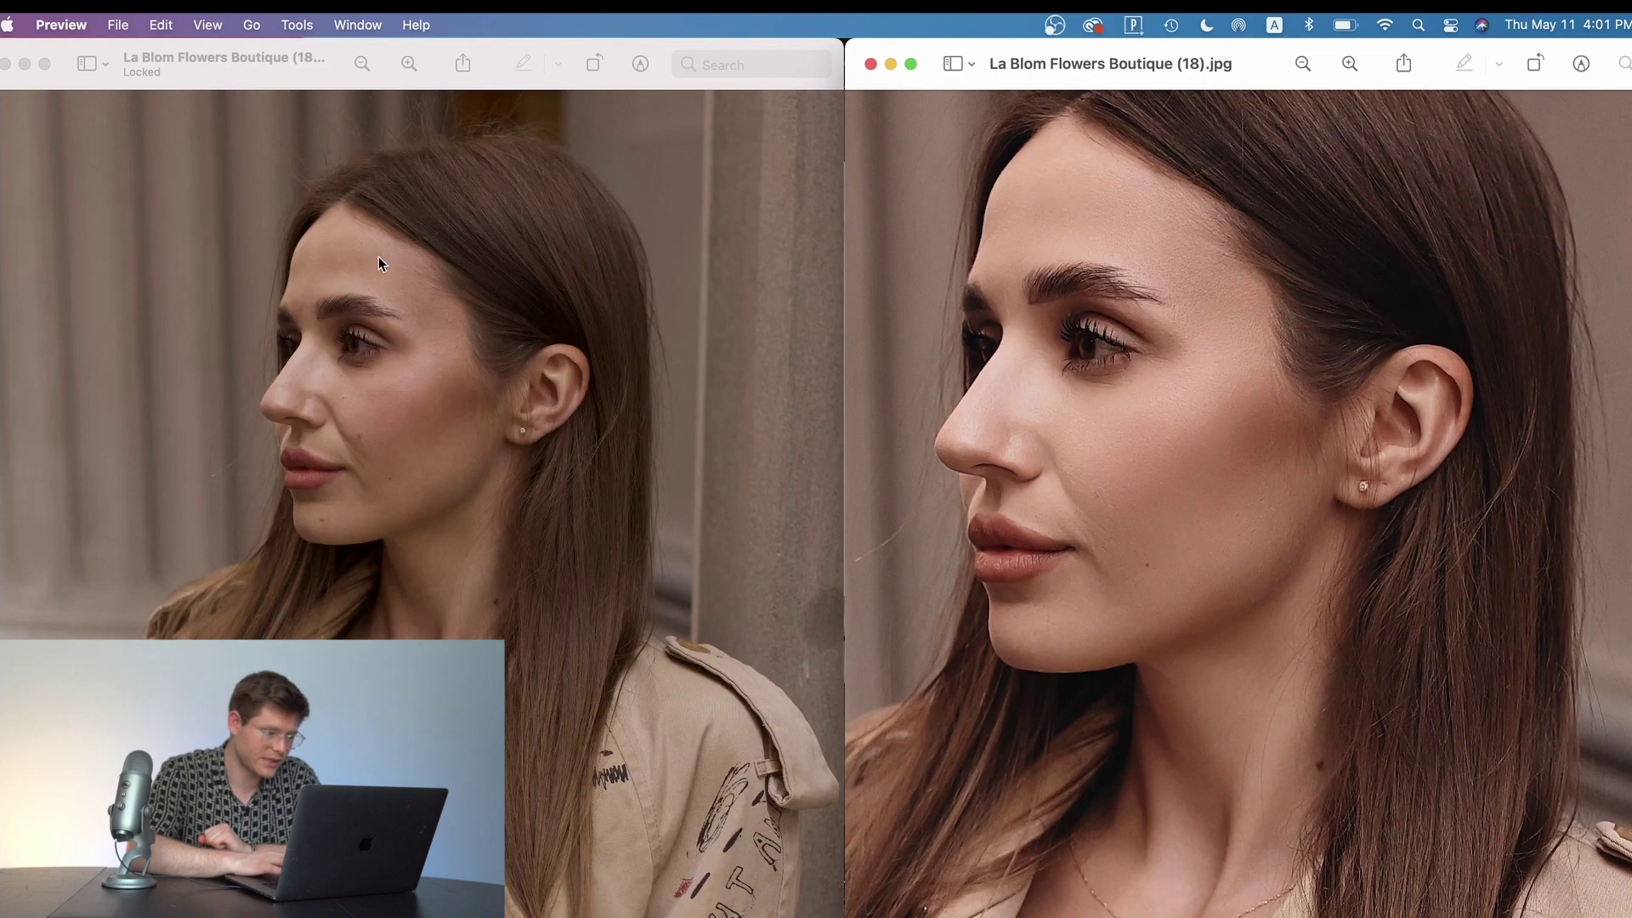
pyautogui.click(379, 265)
pyautogui.scroll(5, 379, 259)
pyautogui.click(337, 216)
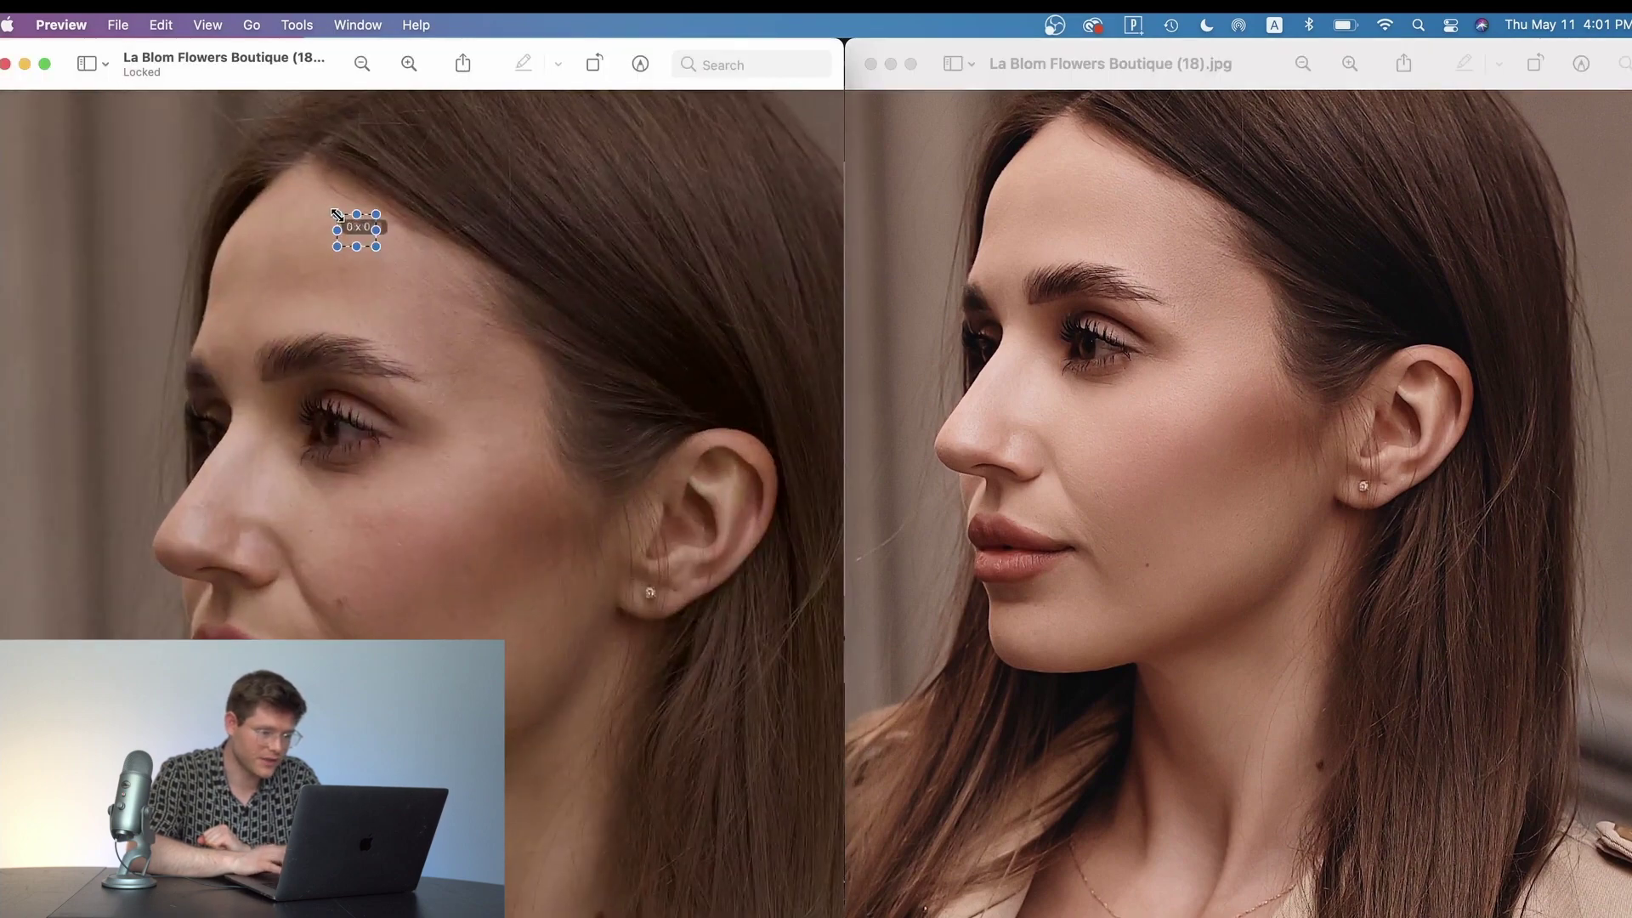
pyautogui.click(315, 251)
pyautogui.scroll(-3, 297, 289)
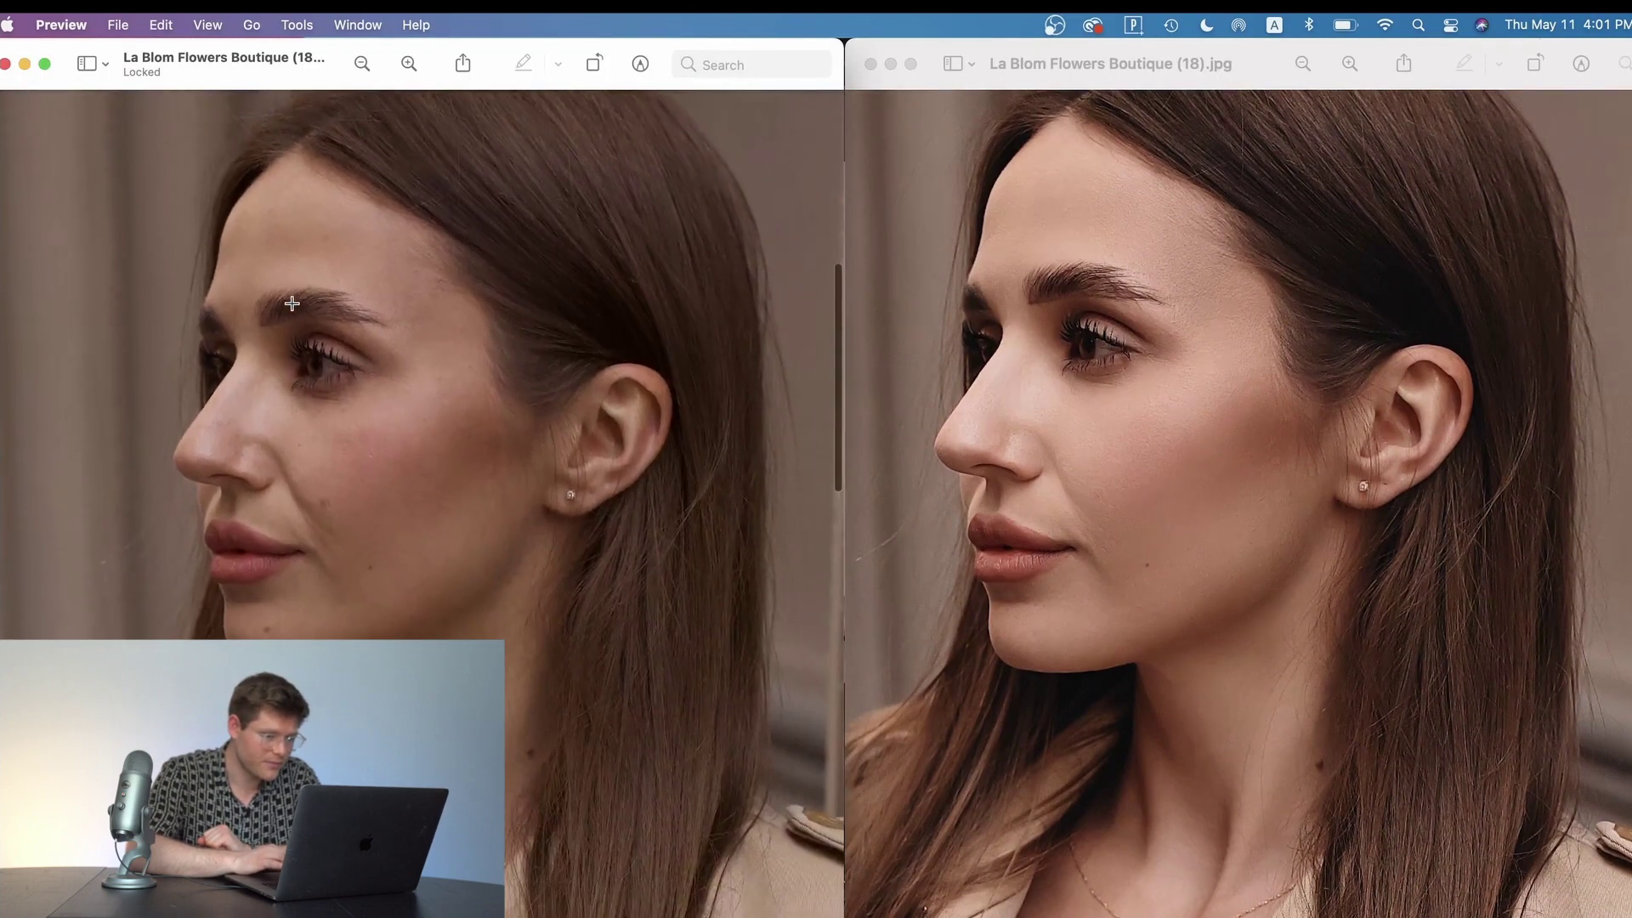
pyautogui.scroll(-2, 293, 304)
pyautogui.scroll(3, 292, 303)
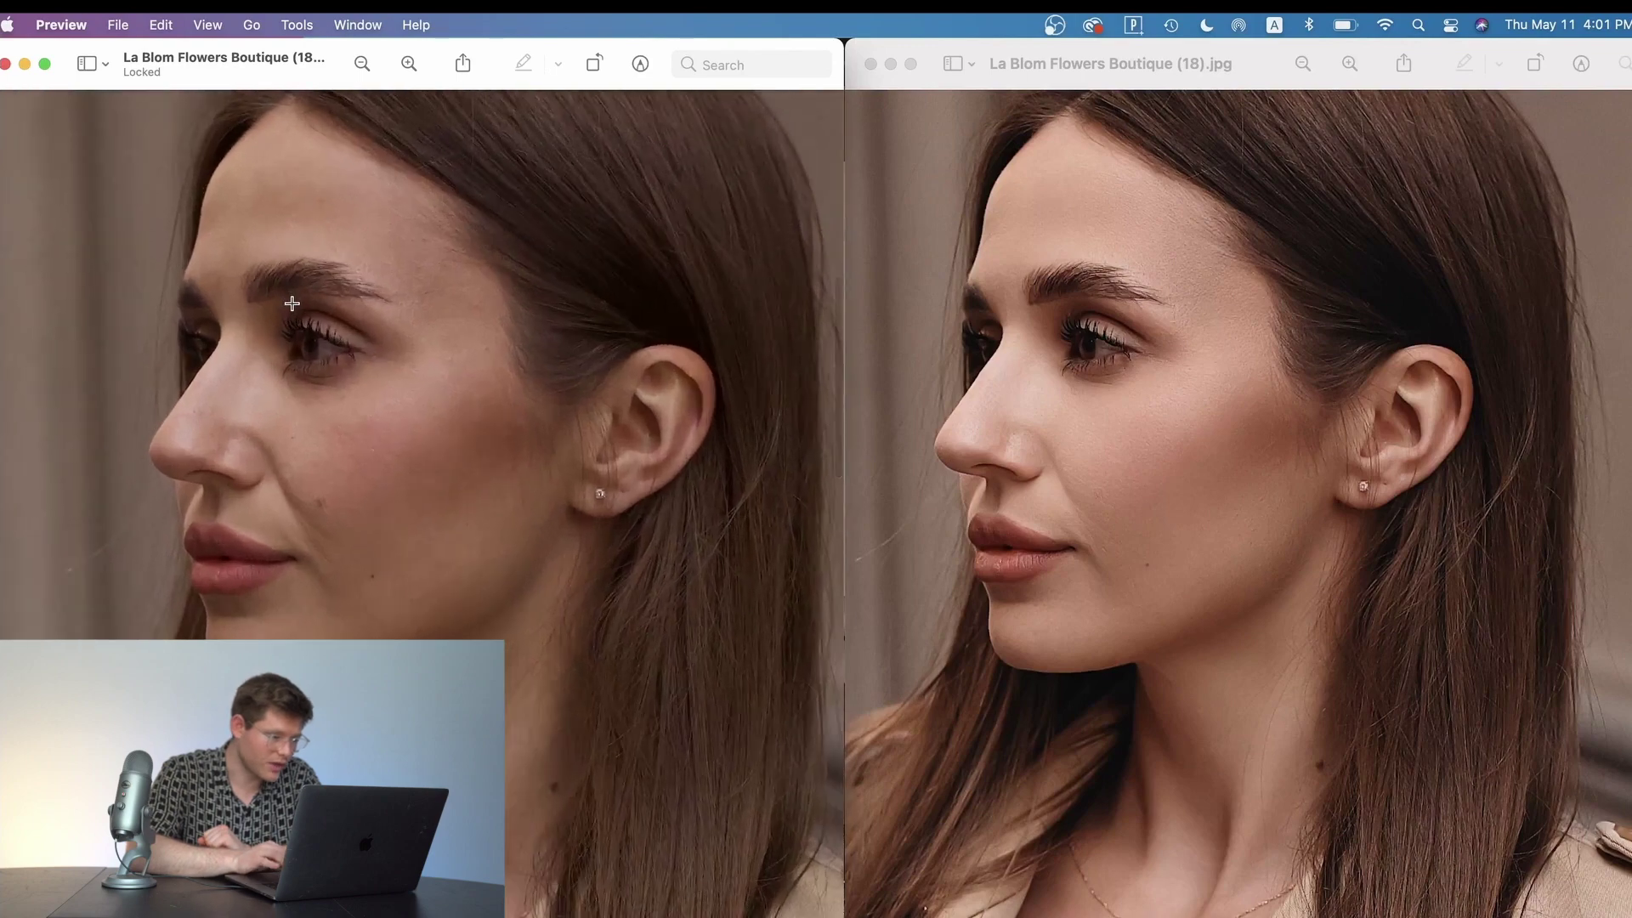
pyautogui.scroll(2, 293, 304)
pyautogui.click(1182, 409)
pyautogui.scroll(5, 1182, 409)
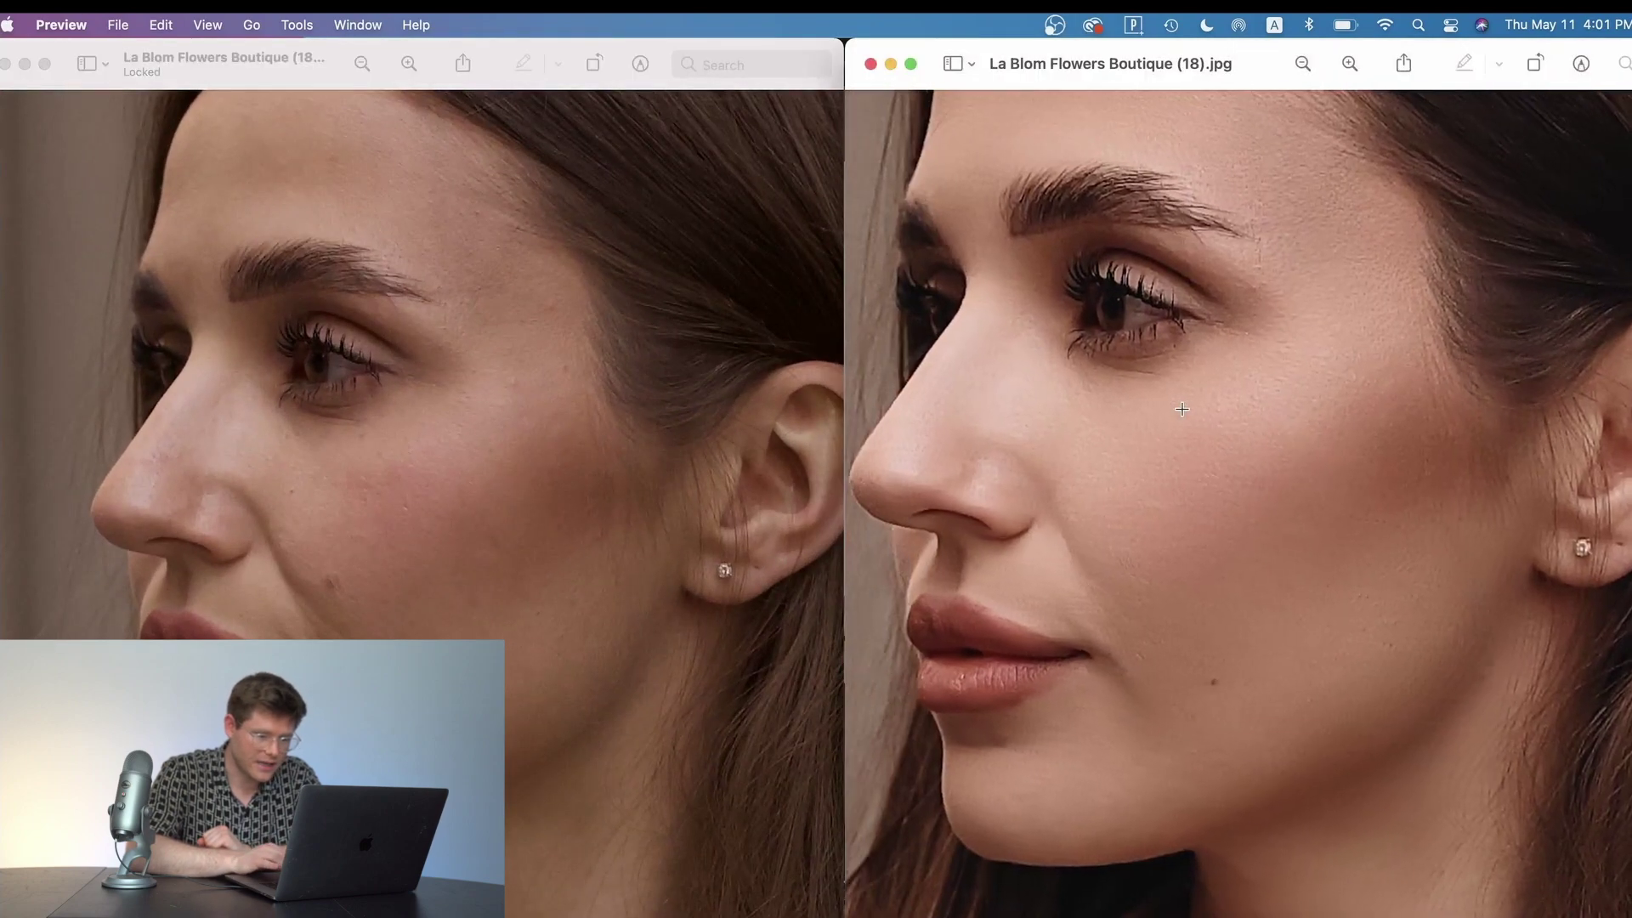
pyautogui.click(523, 283)
pyautogui.scroll(-2, 522, 290)
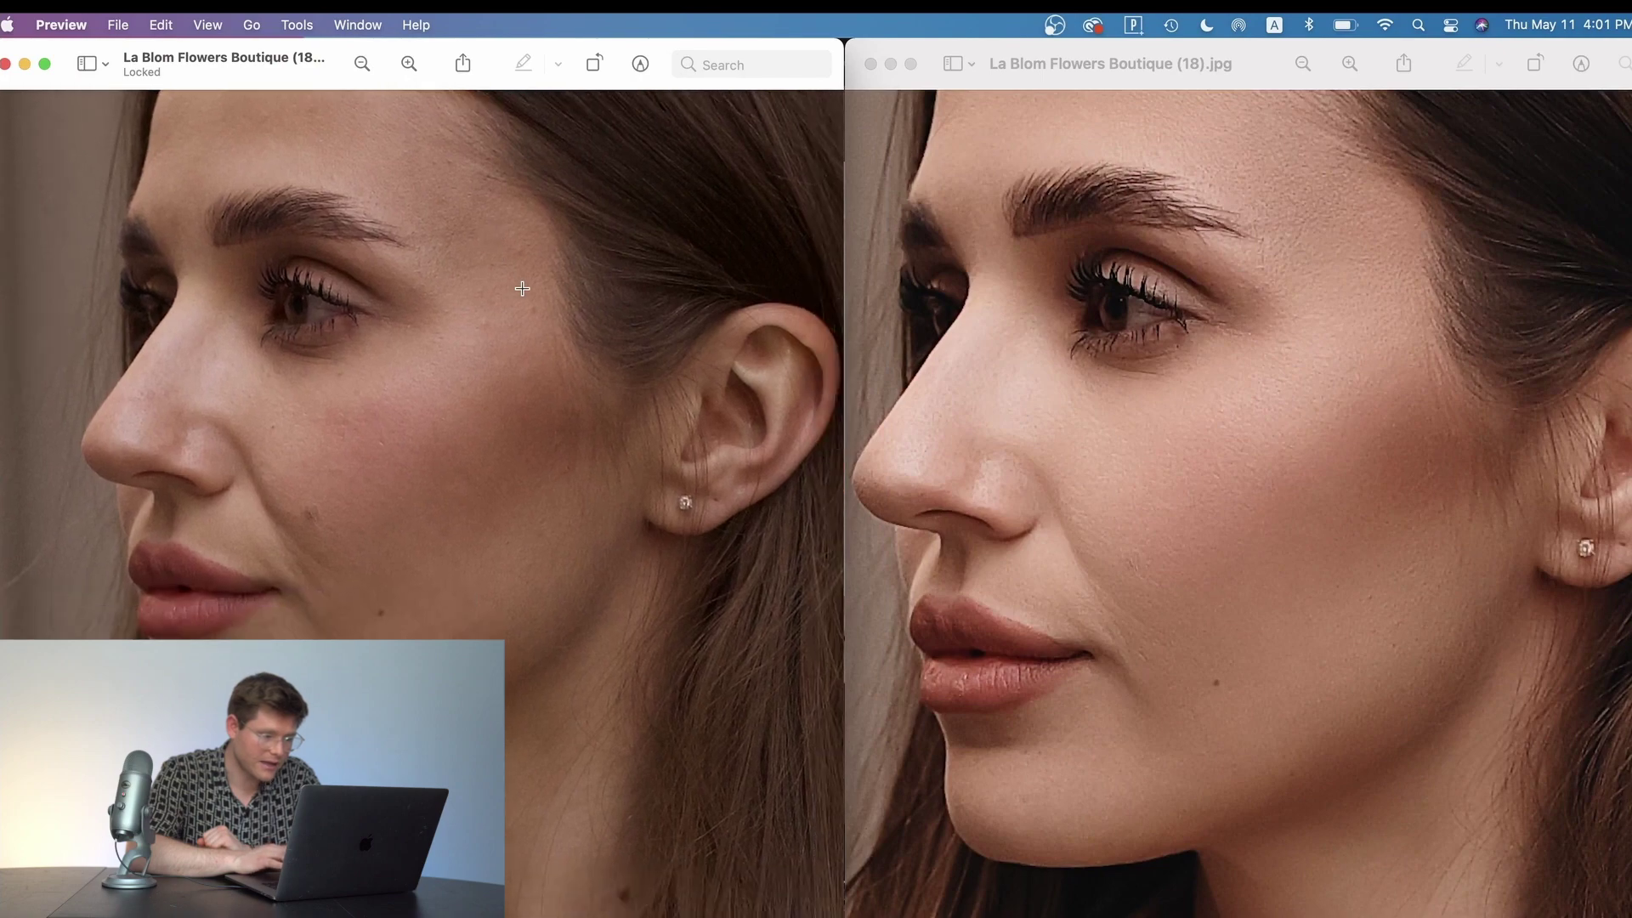
pyautogui.scroll(1, 522, 289)
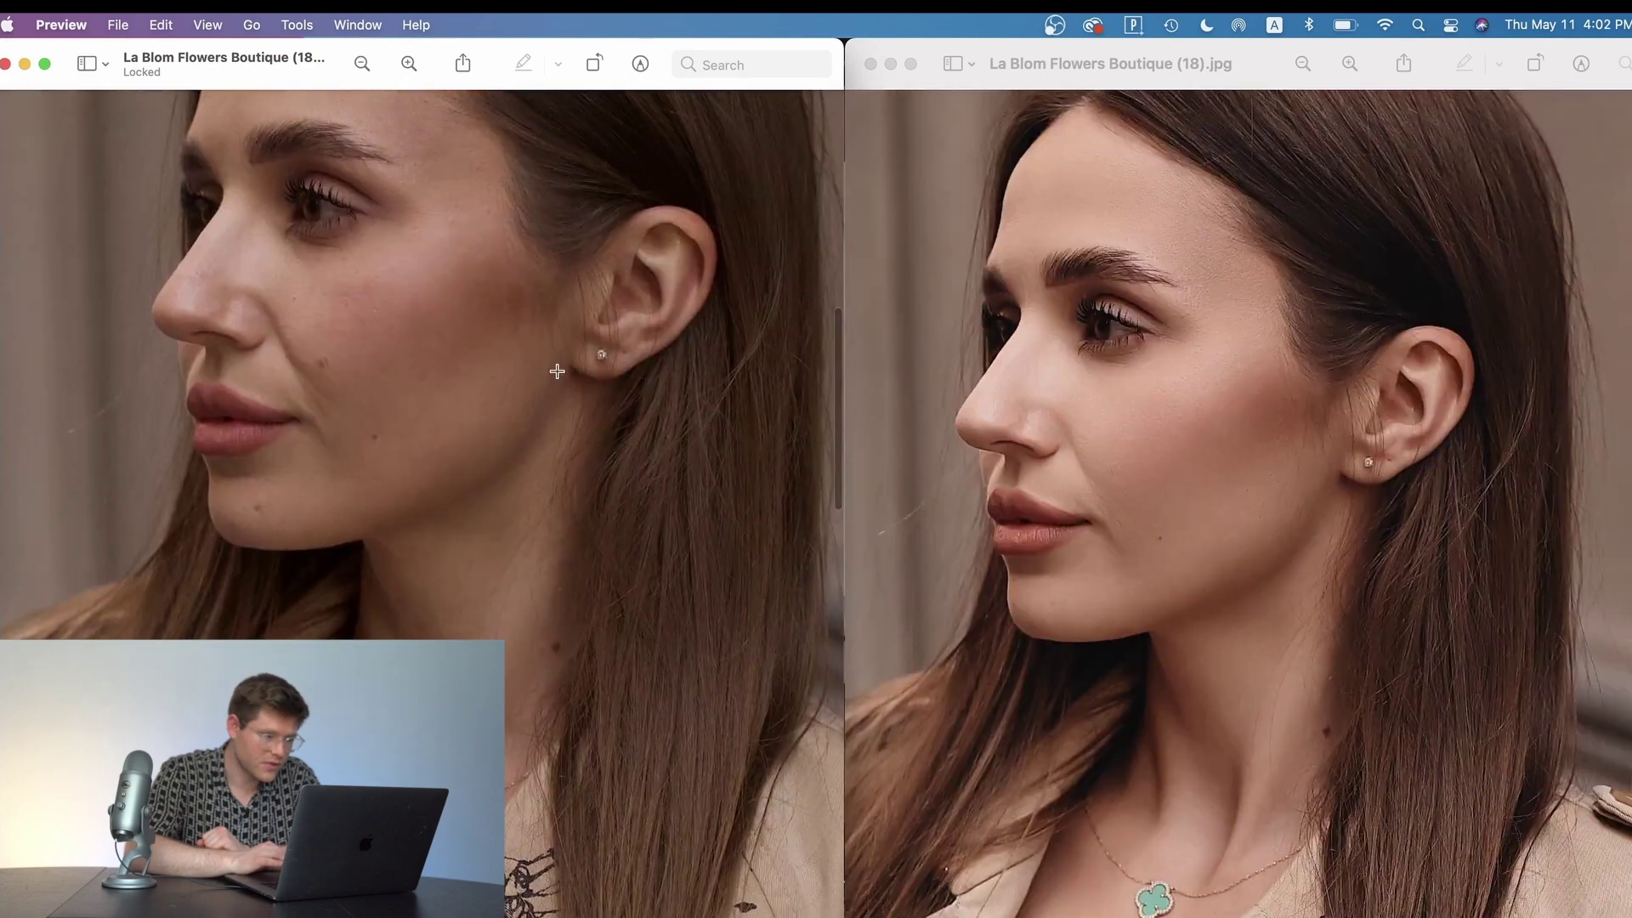
pyautogui.scroll(-3, 557, 372)
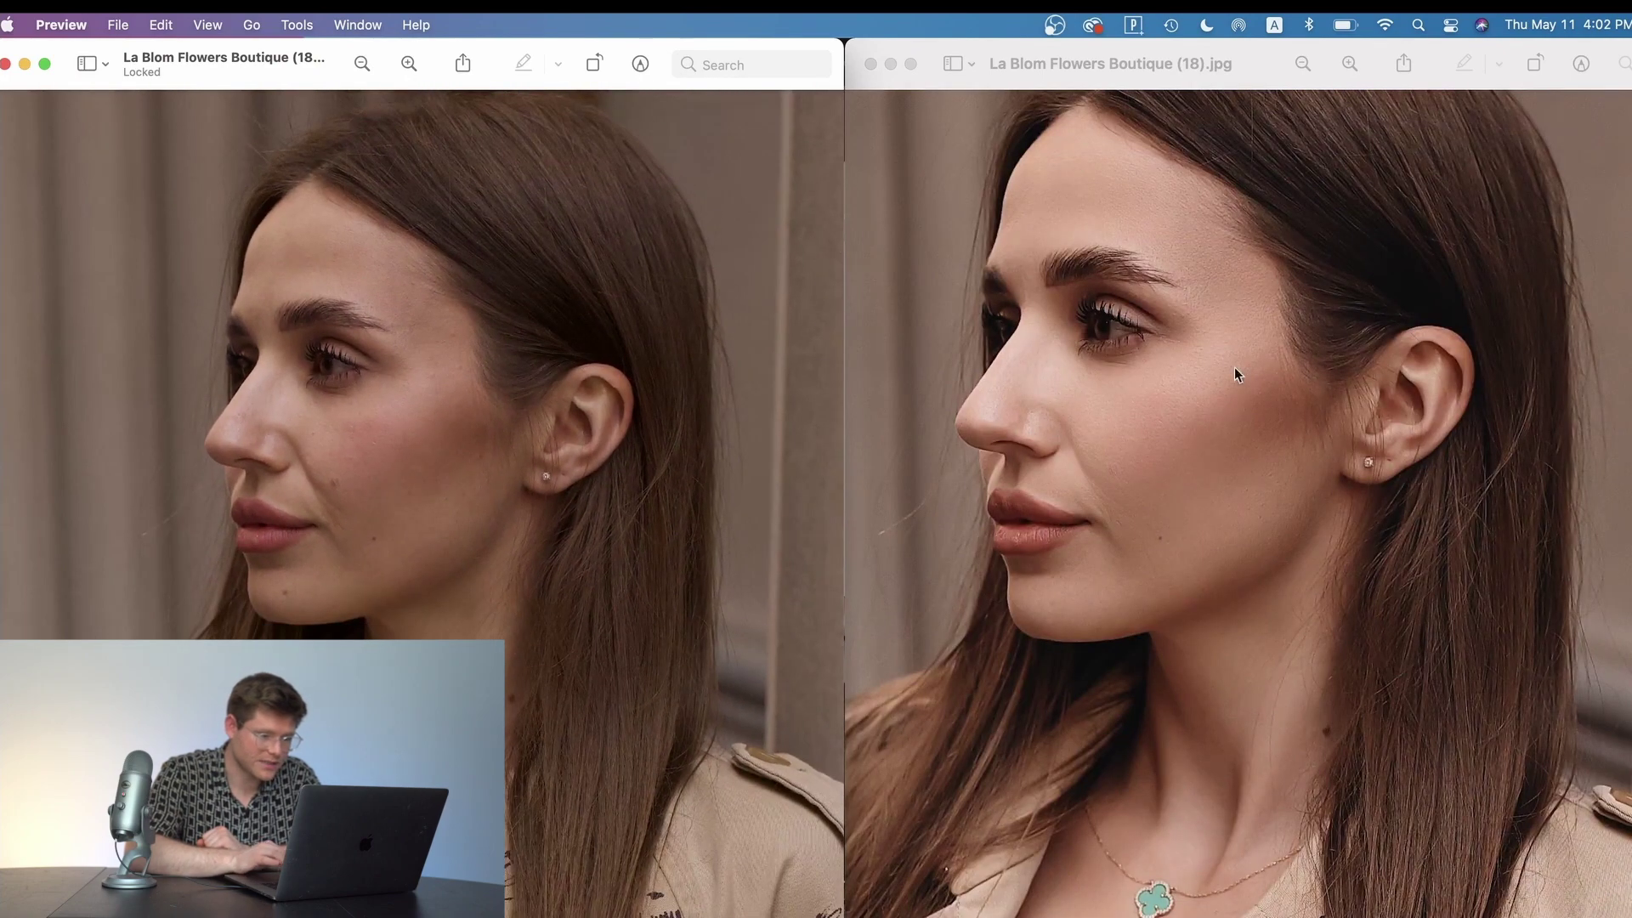
pyautogui.click(1300, 390)
pyautogui.scroll(-3, 1300, 390)
pyautogui.hscroll(2, 1300, 390)
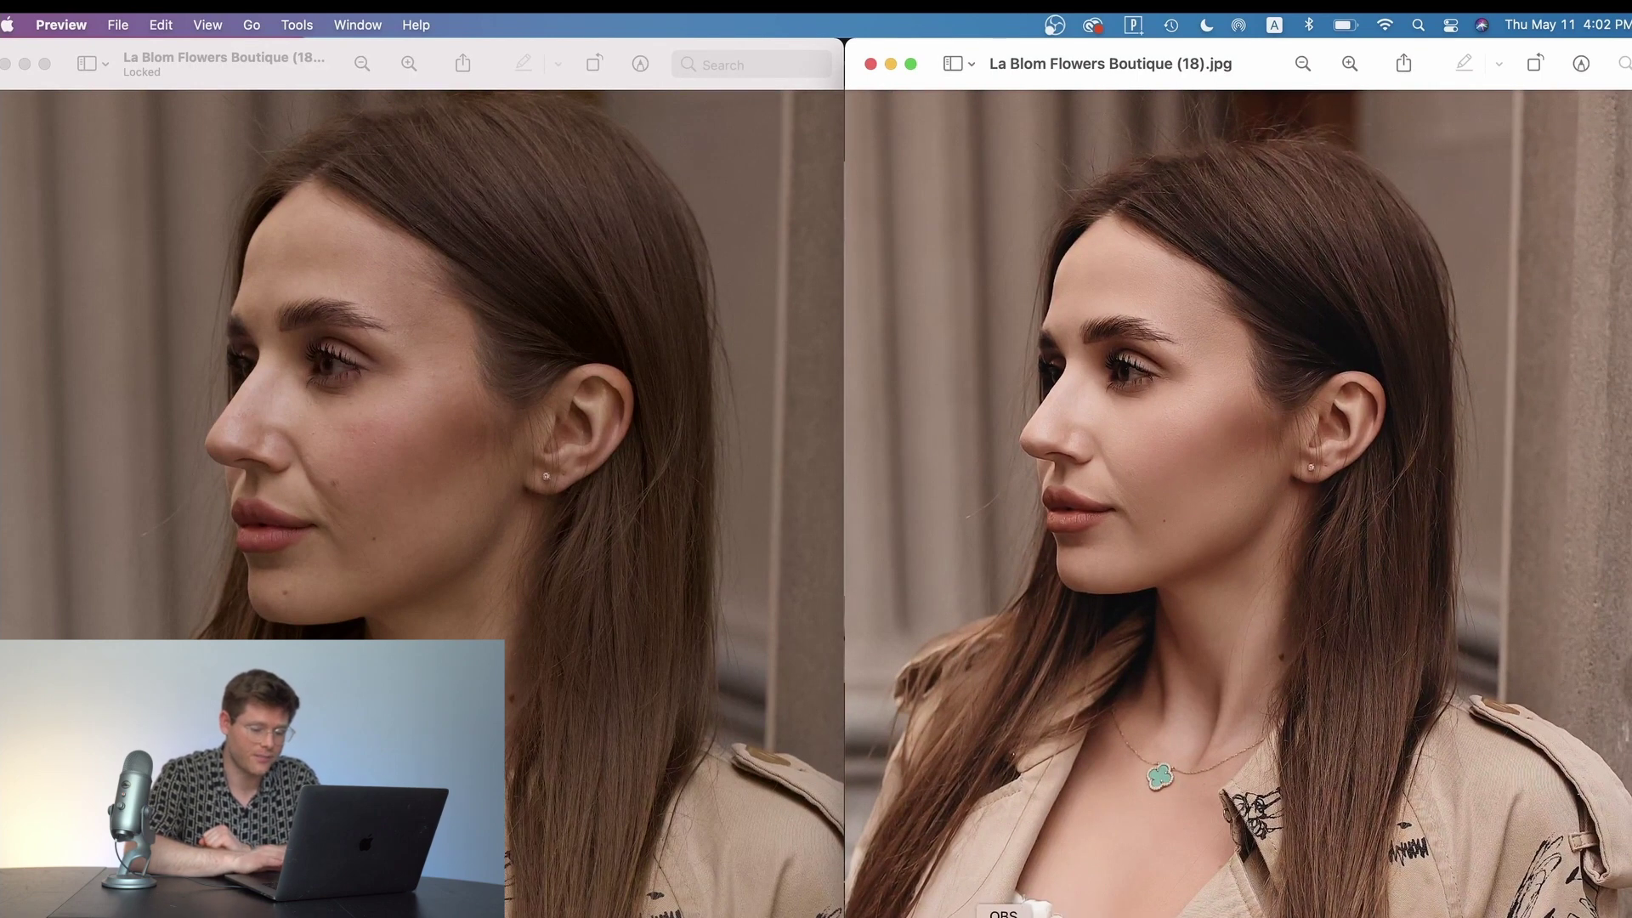
# Step: Select two more photos and sync the portrait's edits to them
pyautogui.click(819, 908)
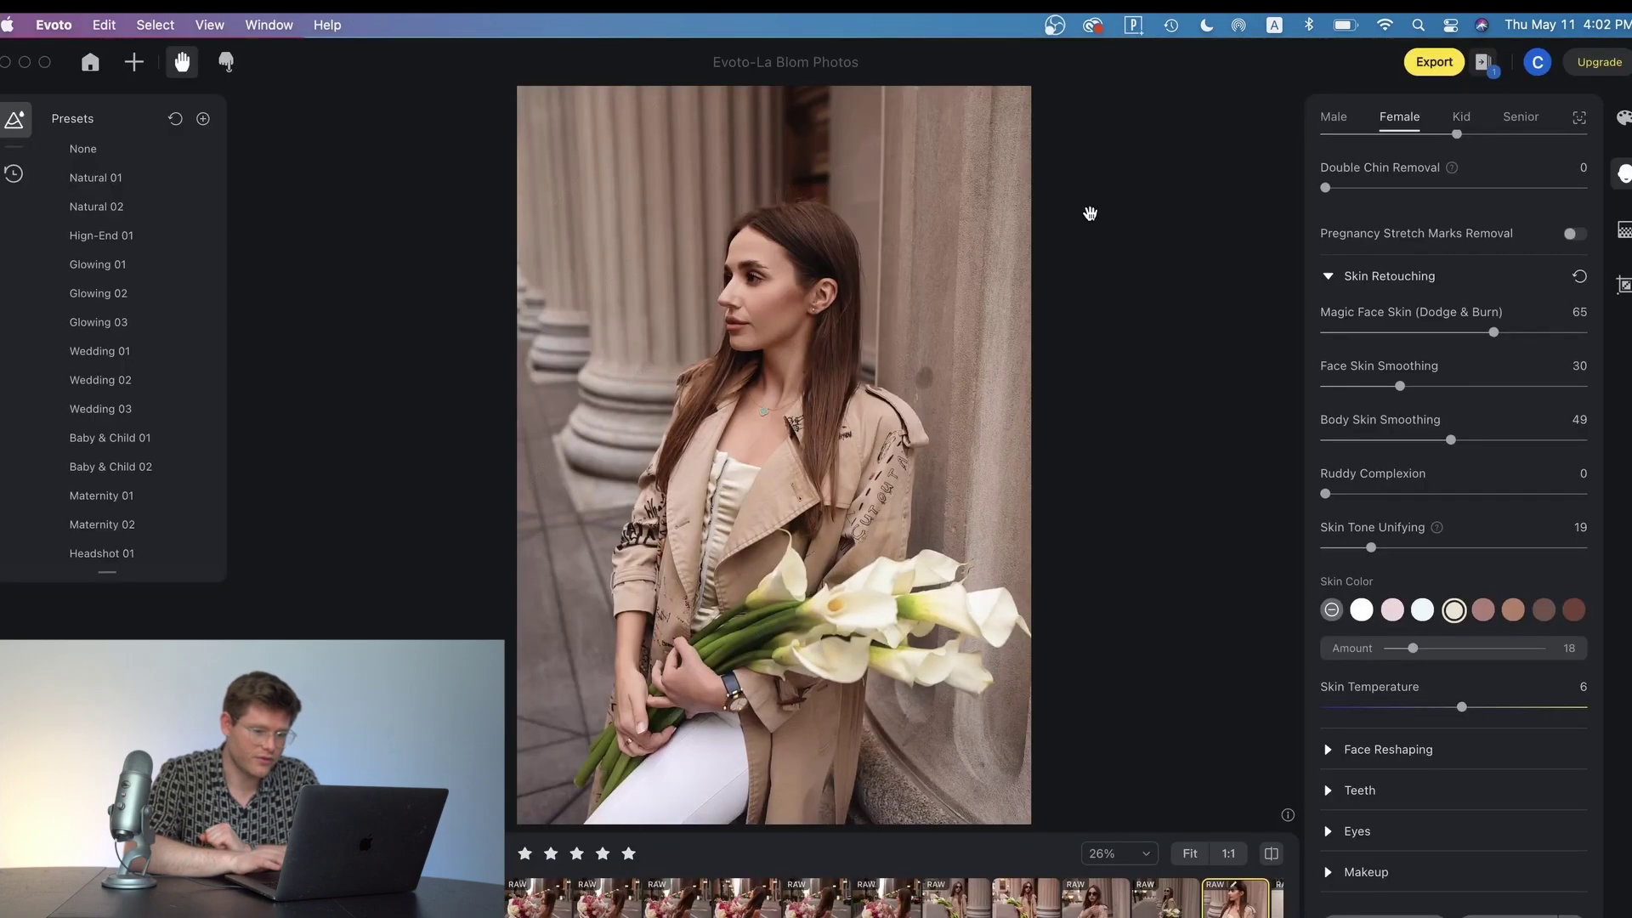
pyautogui.hscroll(5, 894, 898)
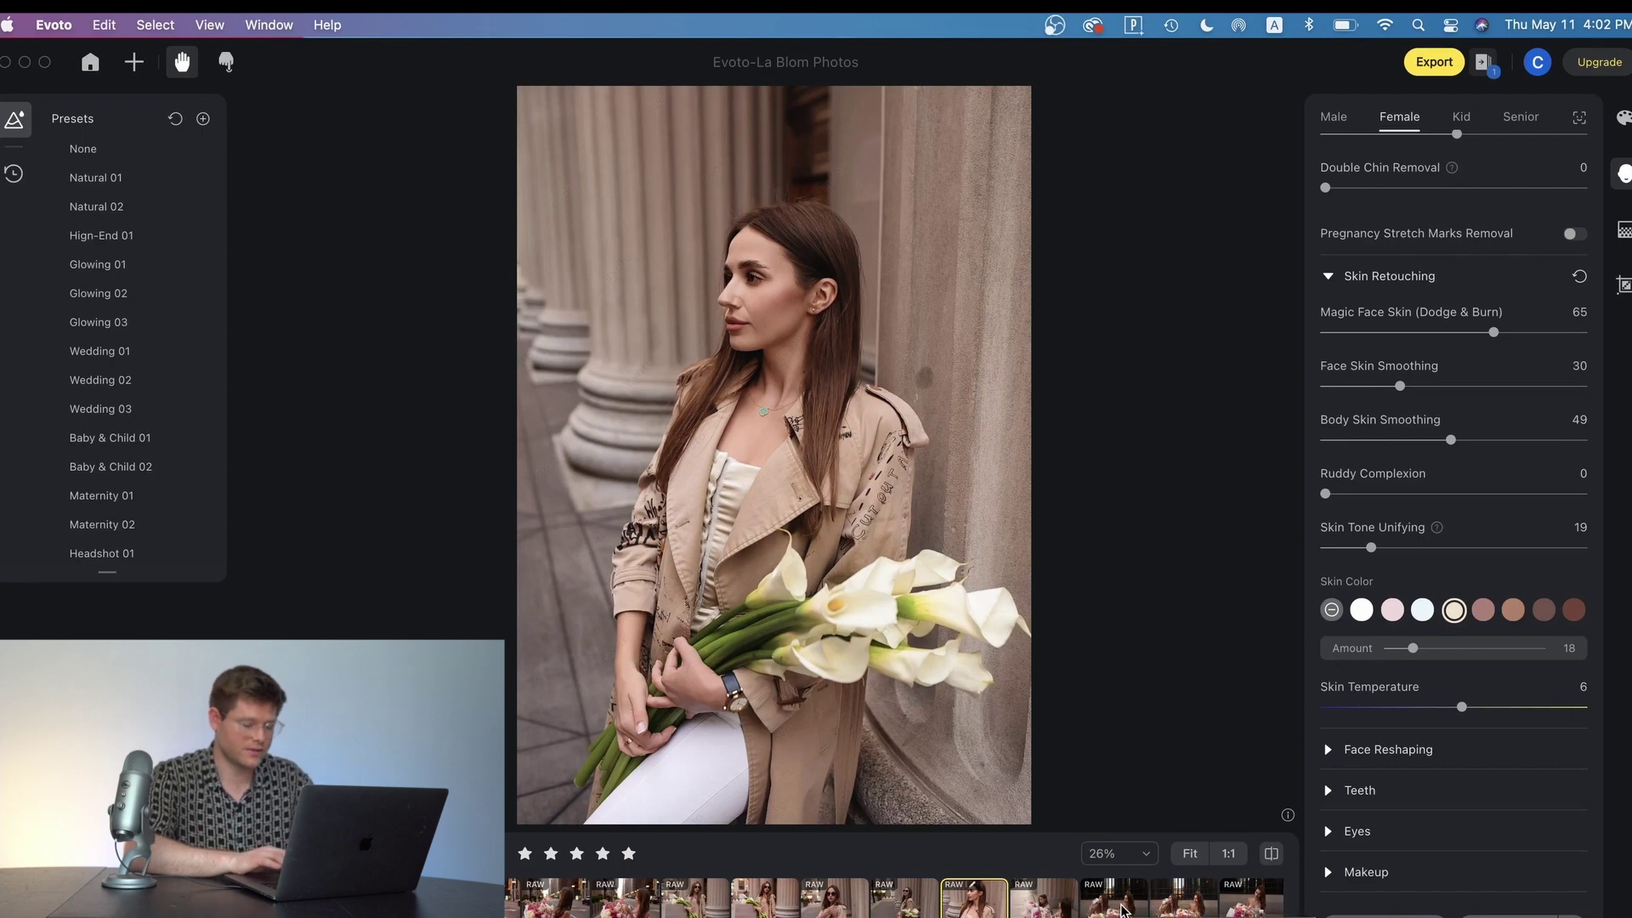
pyautogui.keyDown('shift'); pyautogui.click(1121, 911); pyautogui.keyUp('shift')
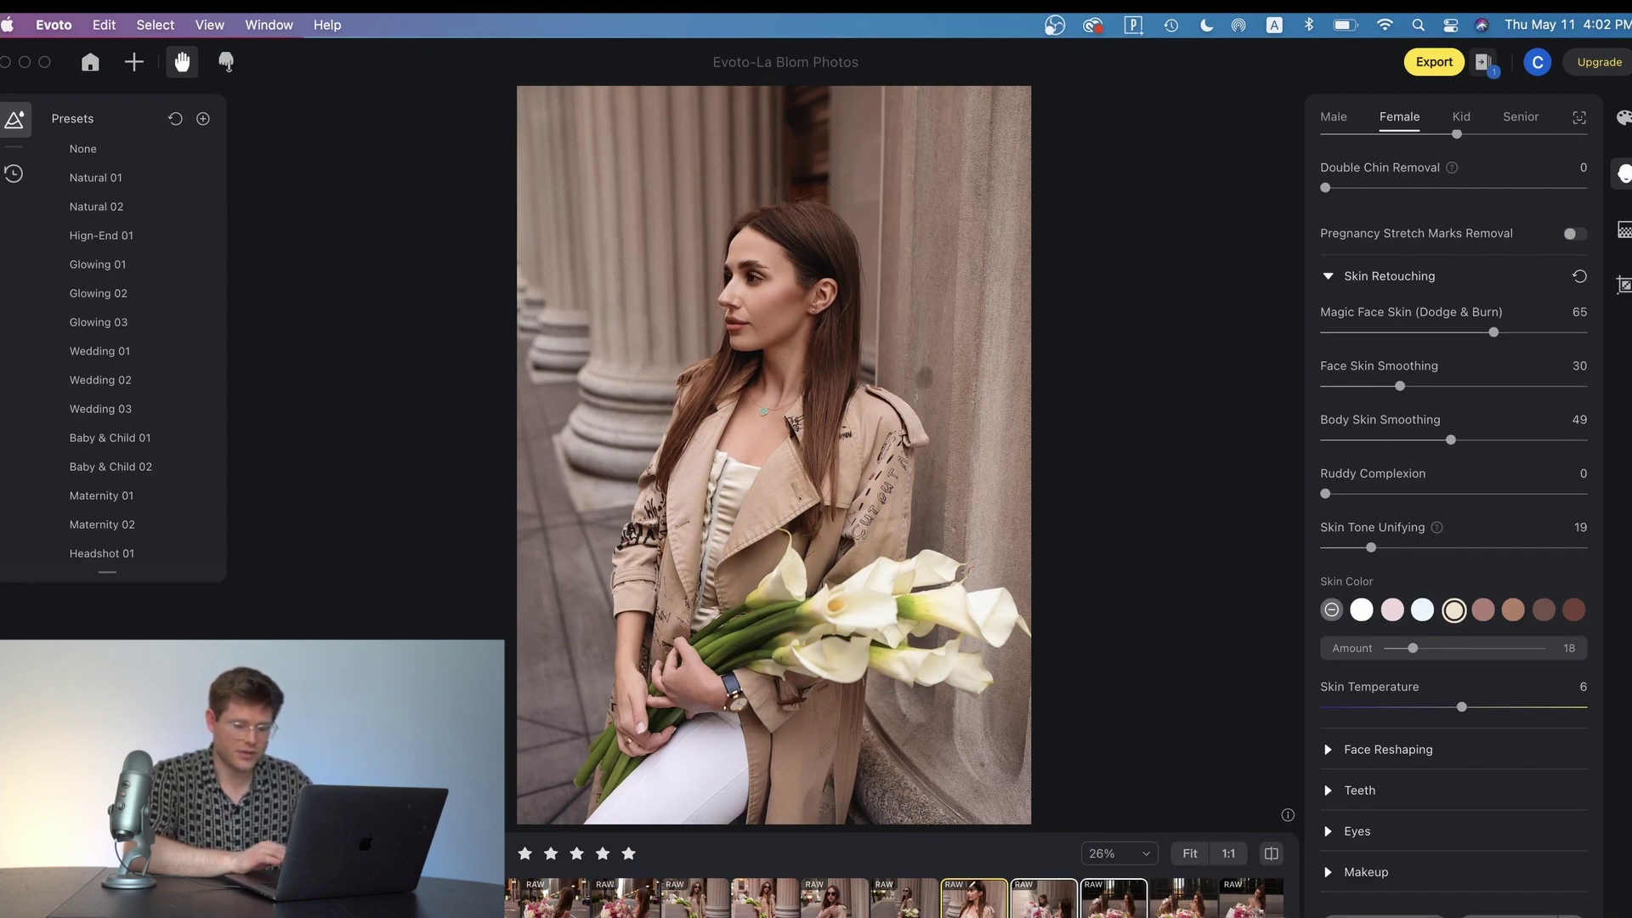
pyautogui.click(1509, 915)
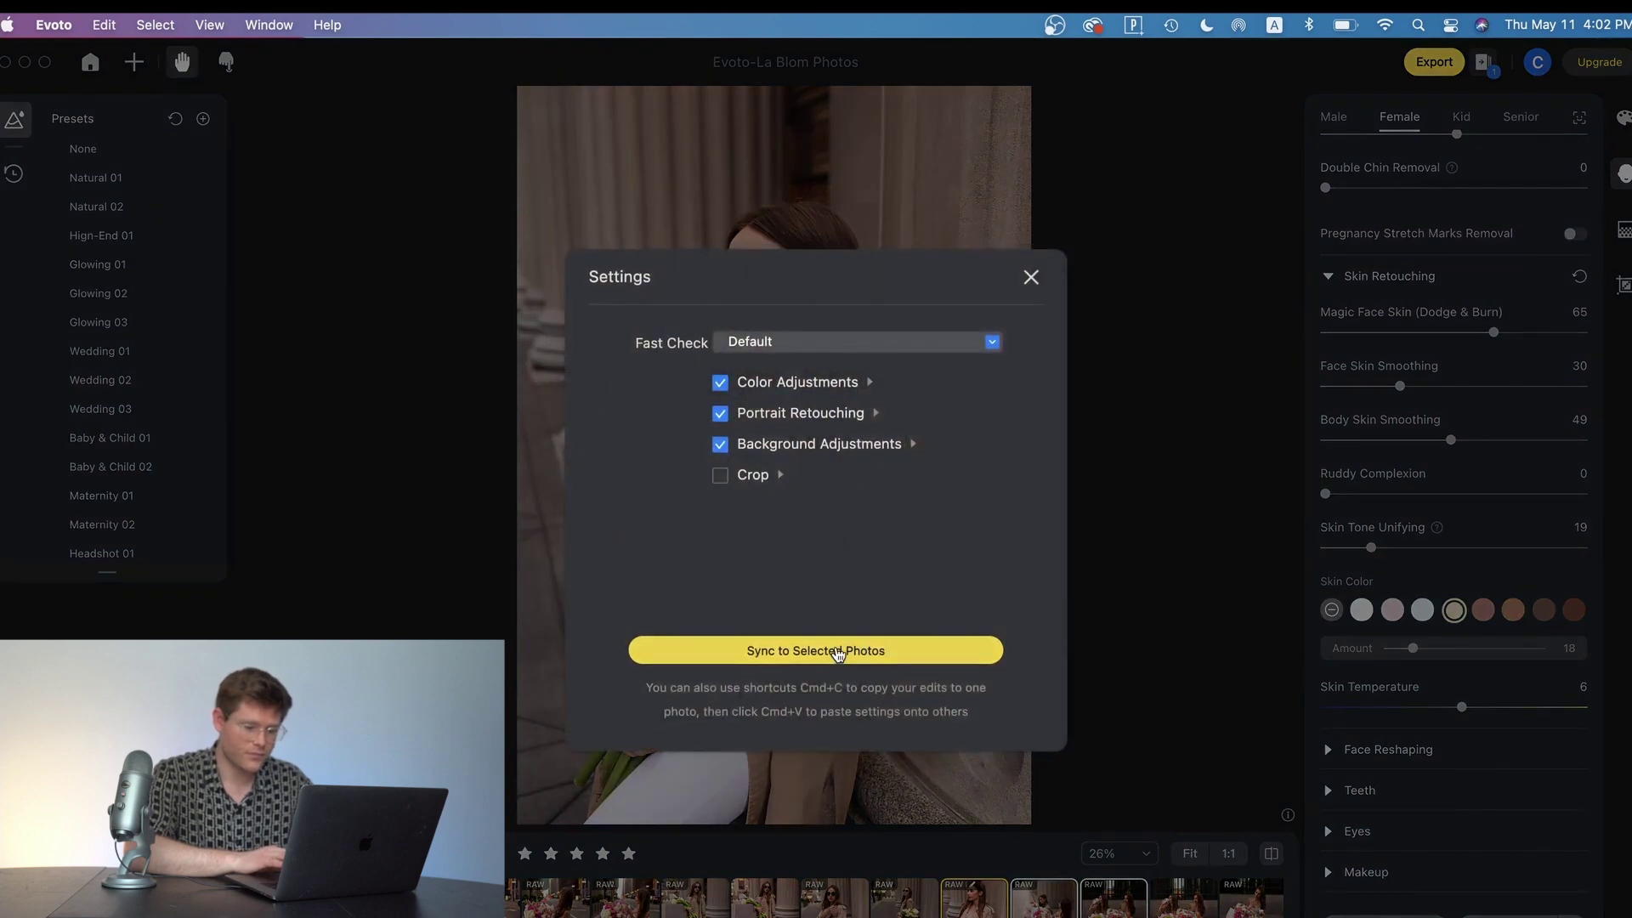
pyautogui.click(838, 651)
# Step: Open the photo of the two women with bouquets on the pavement
pyautogui.click(1163, 914)
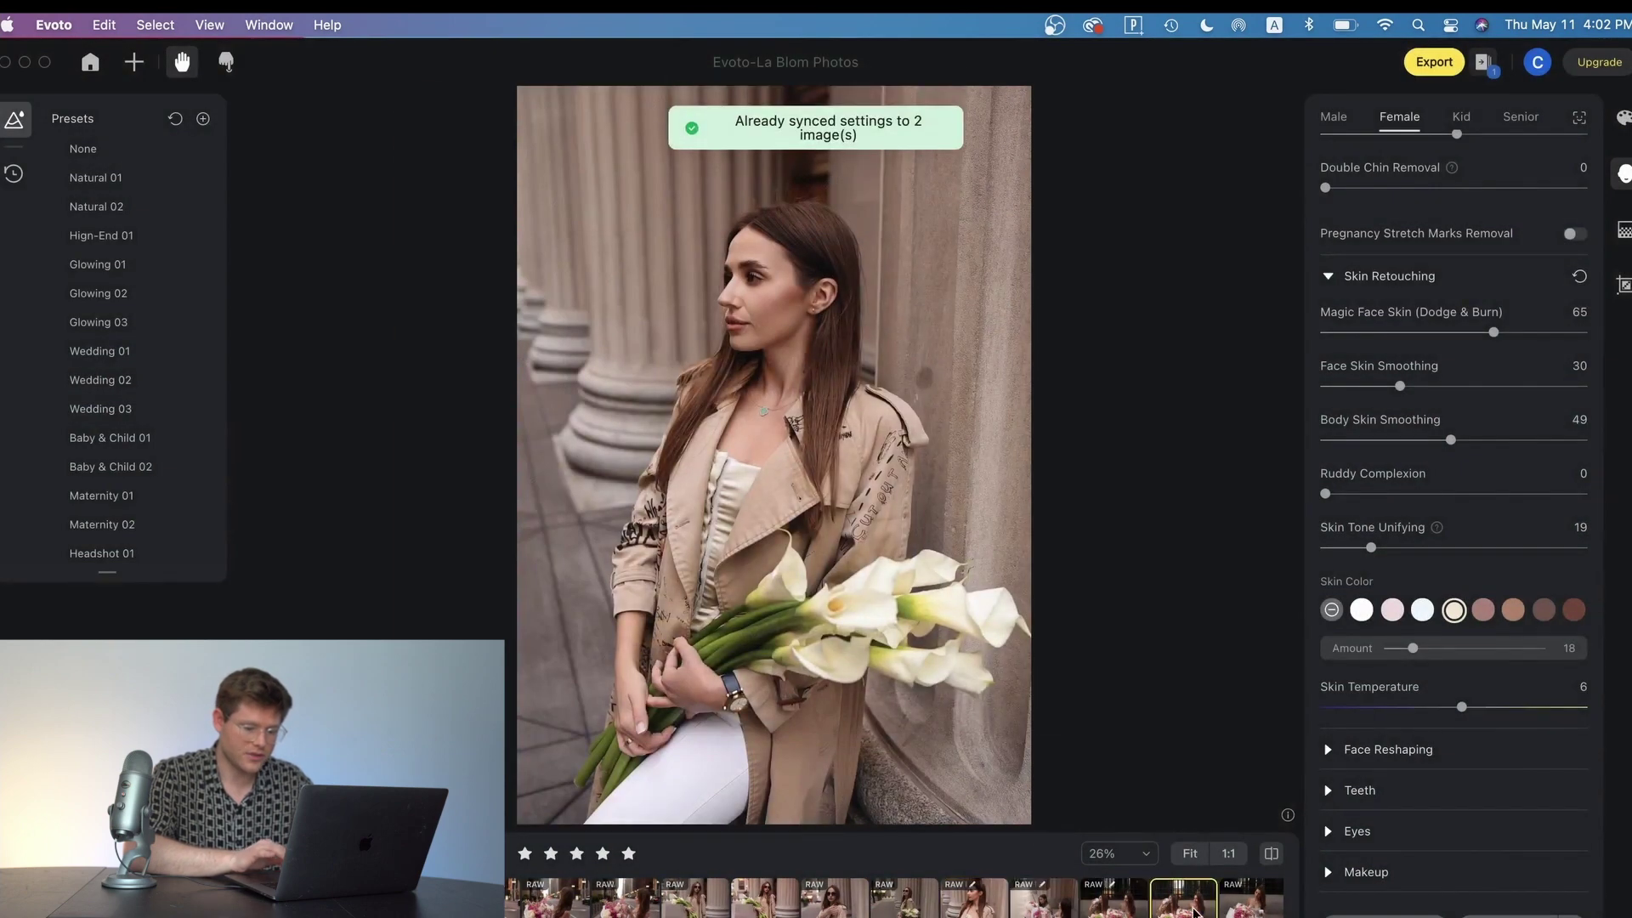
pyautogui.click(1044, 902)
pyautogui.scroll(3, 808, 380)
# Step: Inspect both women's synced faces up close, then return to the calla-lily portrait
pyautogui.scroll(-3, 808, 380)
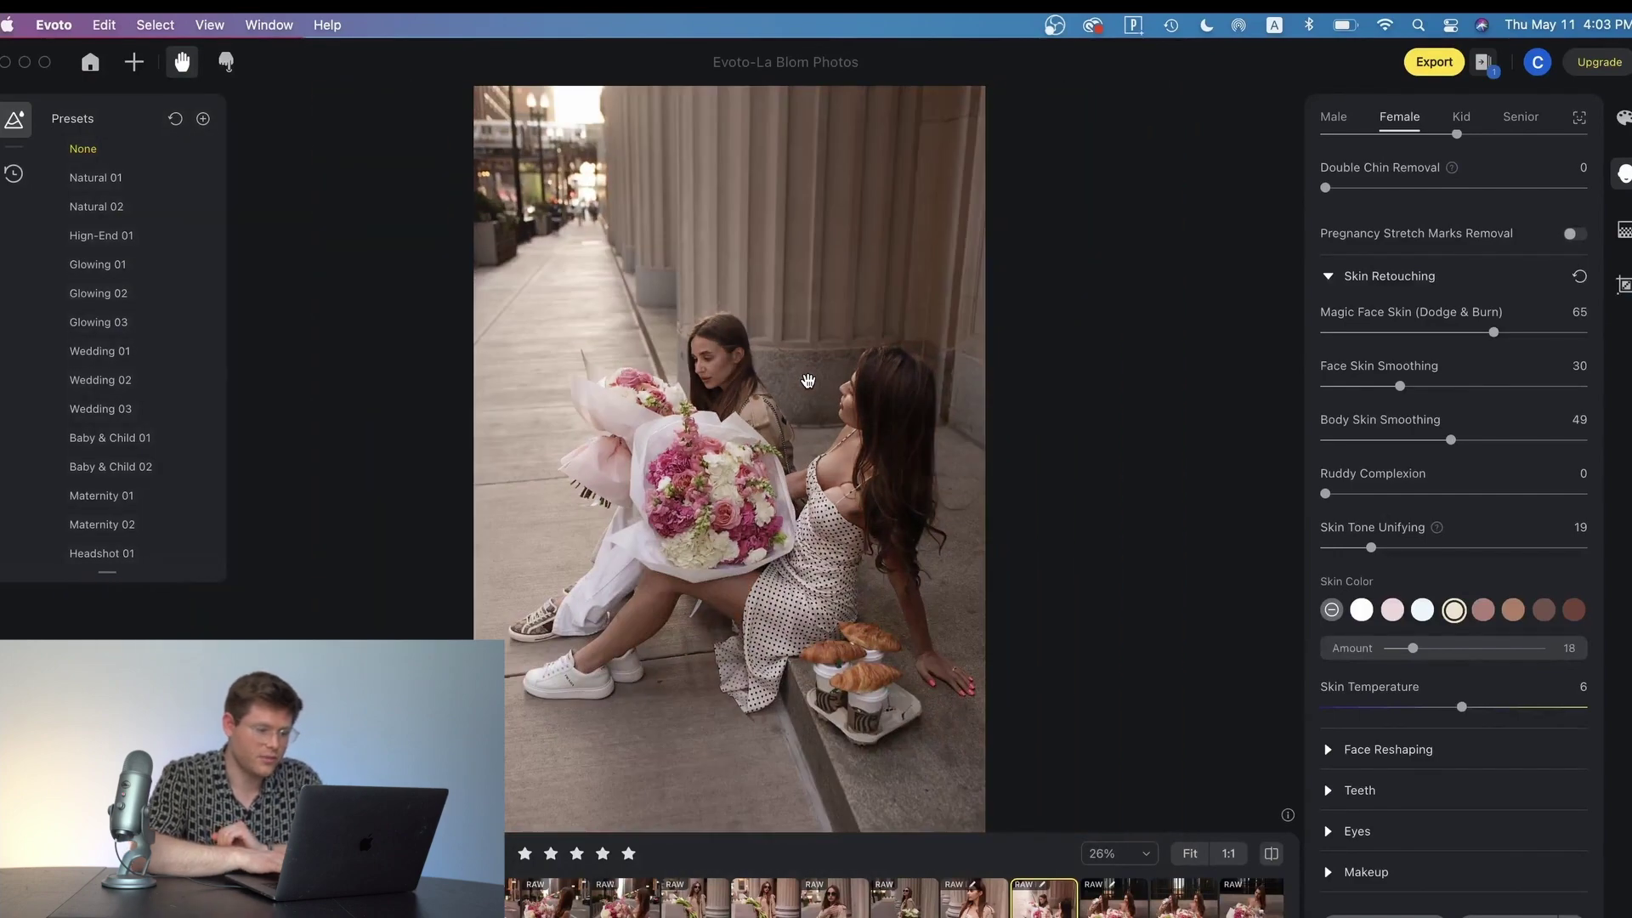
pyautogui.scroll(5, 808, 380)
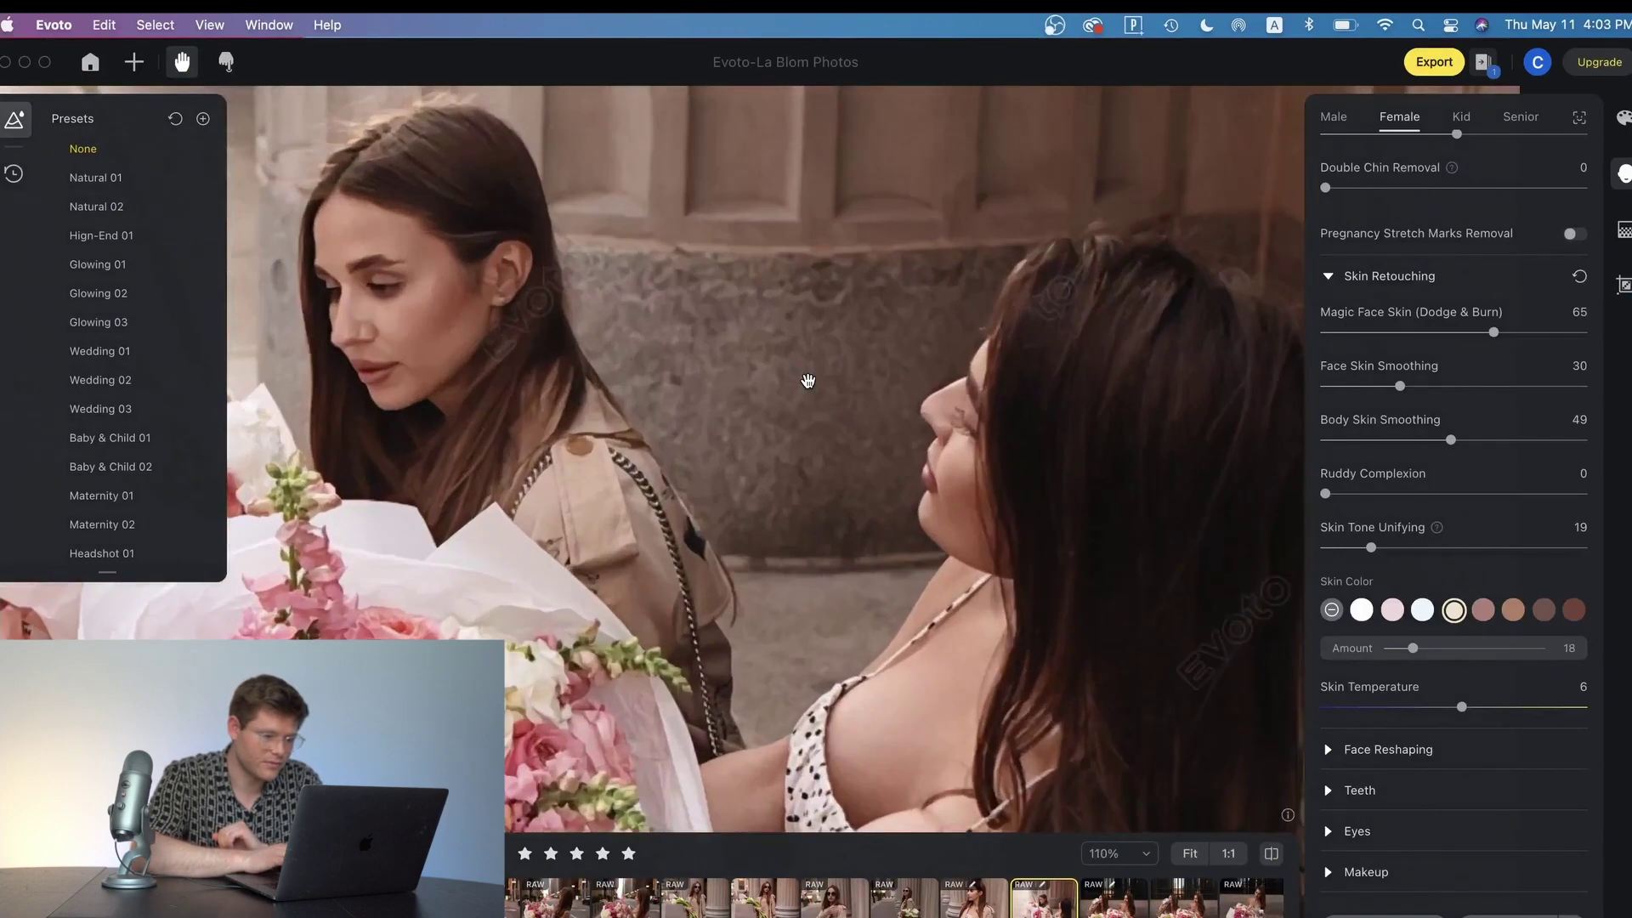
pyautogui.scroll(1, 808, 380)
pyautogui.hscroll(-5, 808, 380)
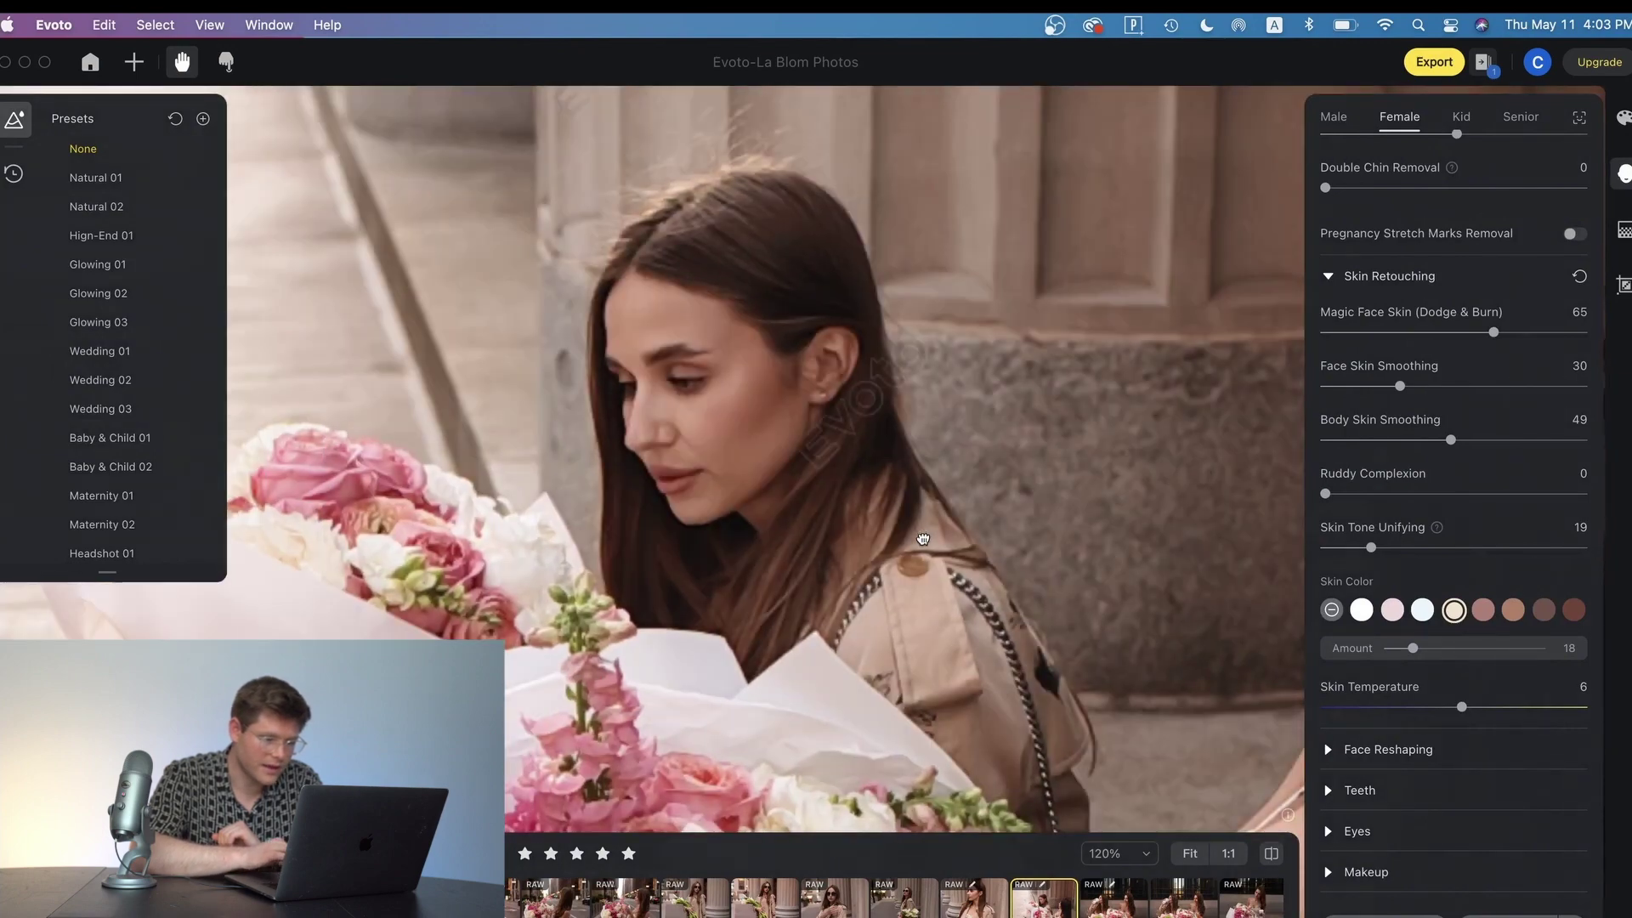
pyautogui.moveTo(923, 537); pyautogui.dragTo(487, 344)
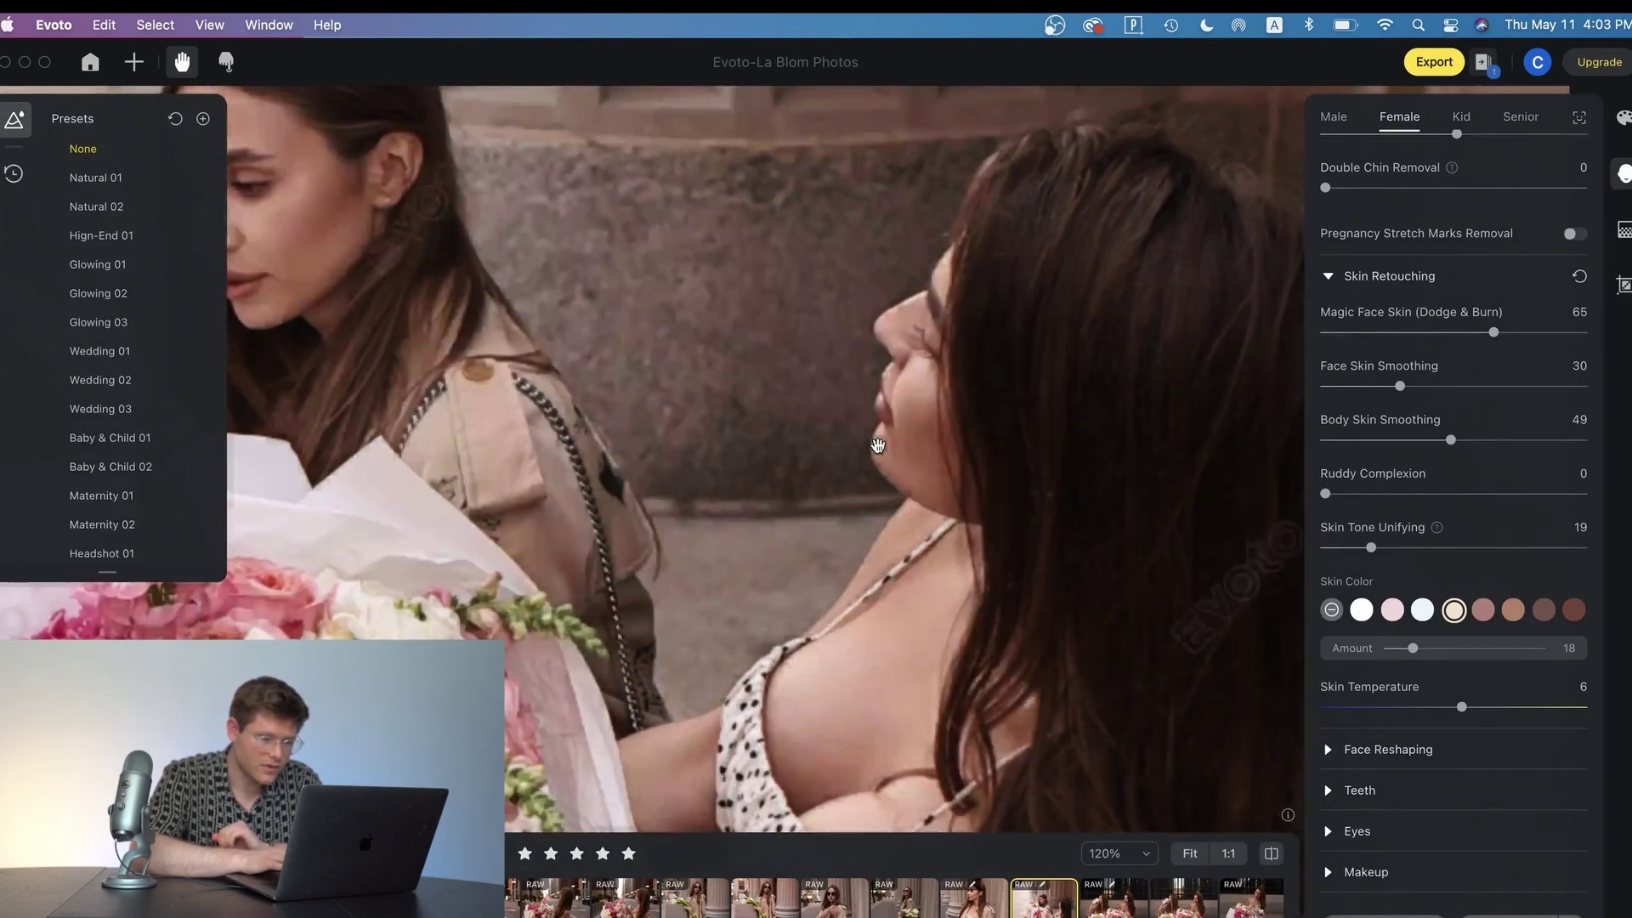
pyautogui.scroll(-3, 878, 445)
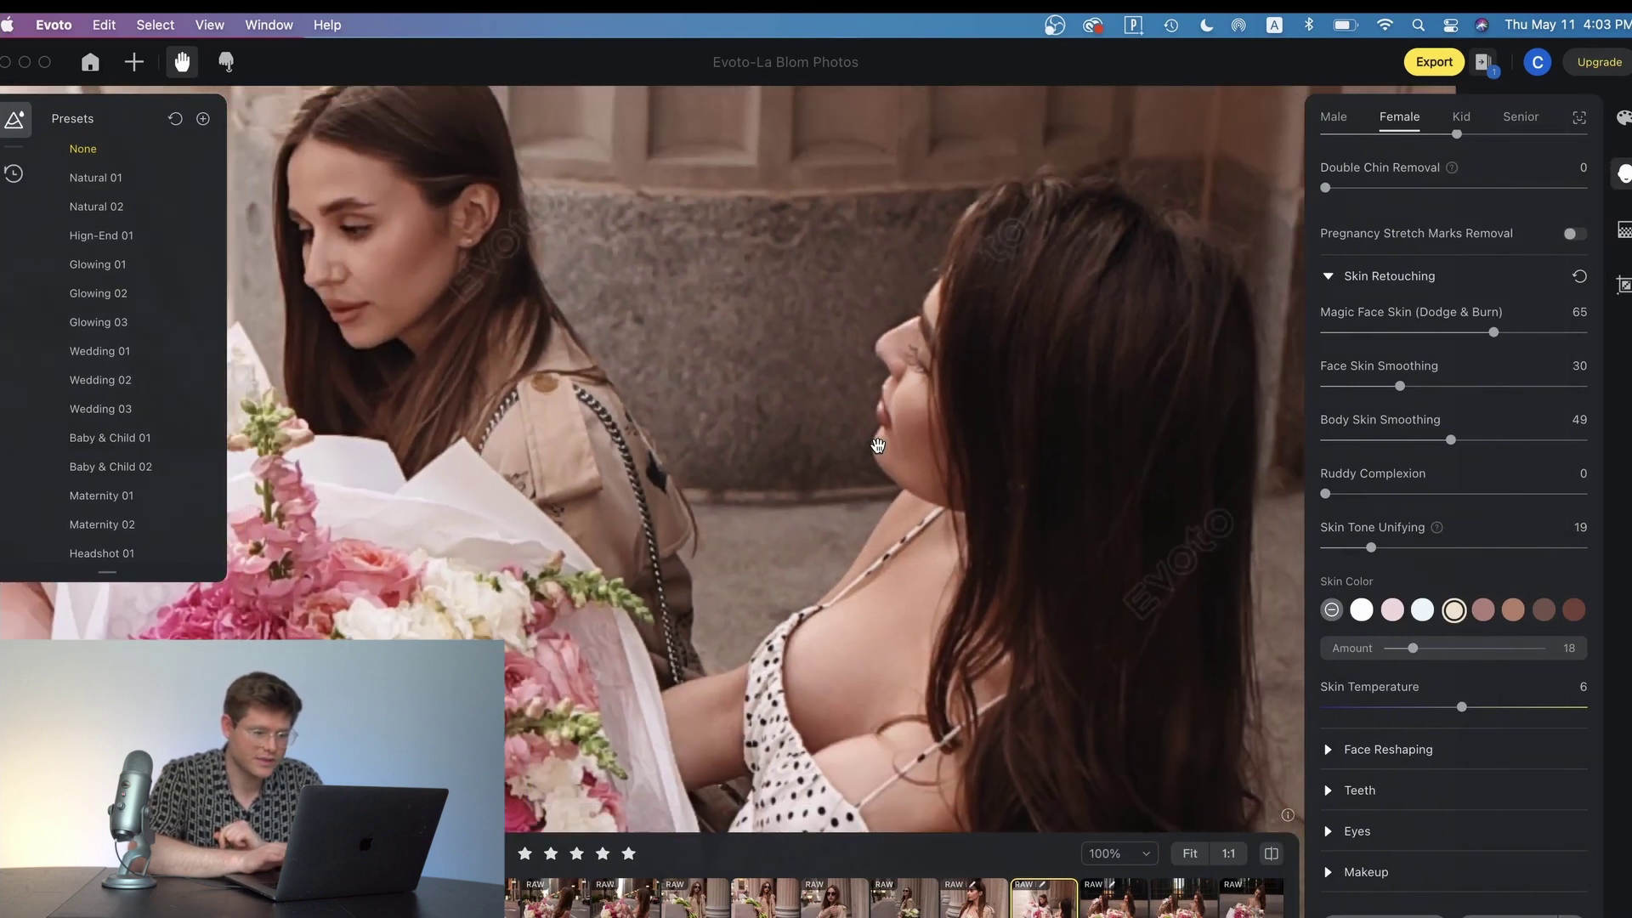
pyautogui.scroll(-1, 348, 341)
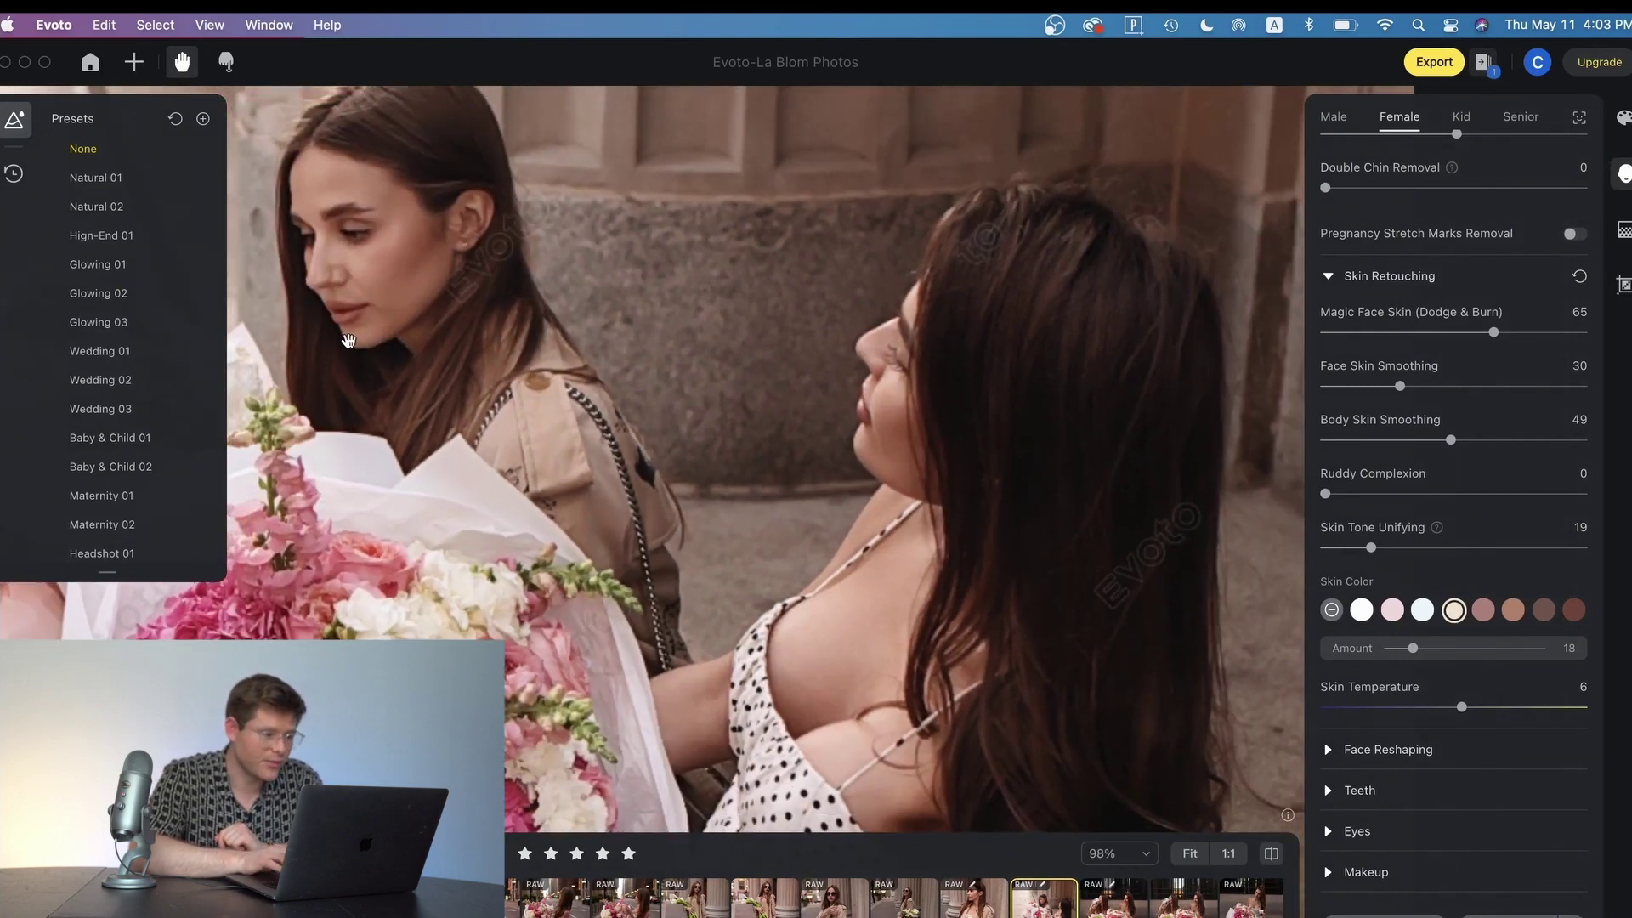
pyautogui.moveTo(349, 341); pyautogui.dragTo(646, 426)
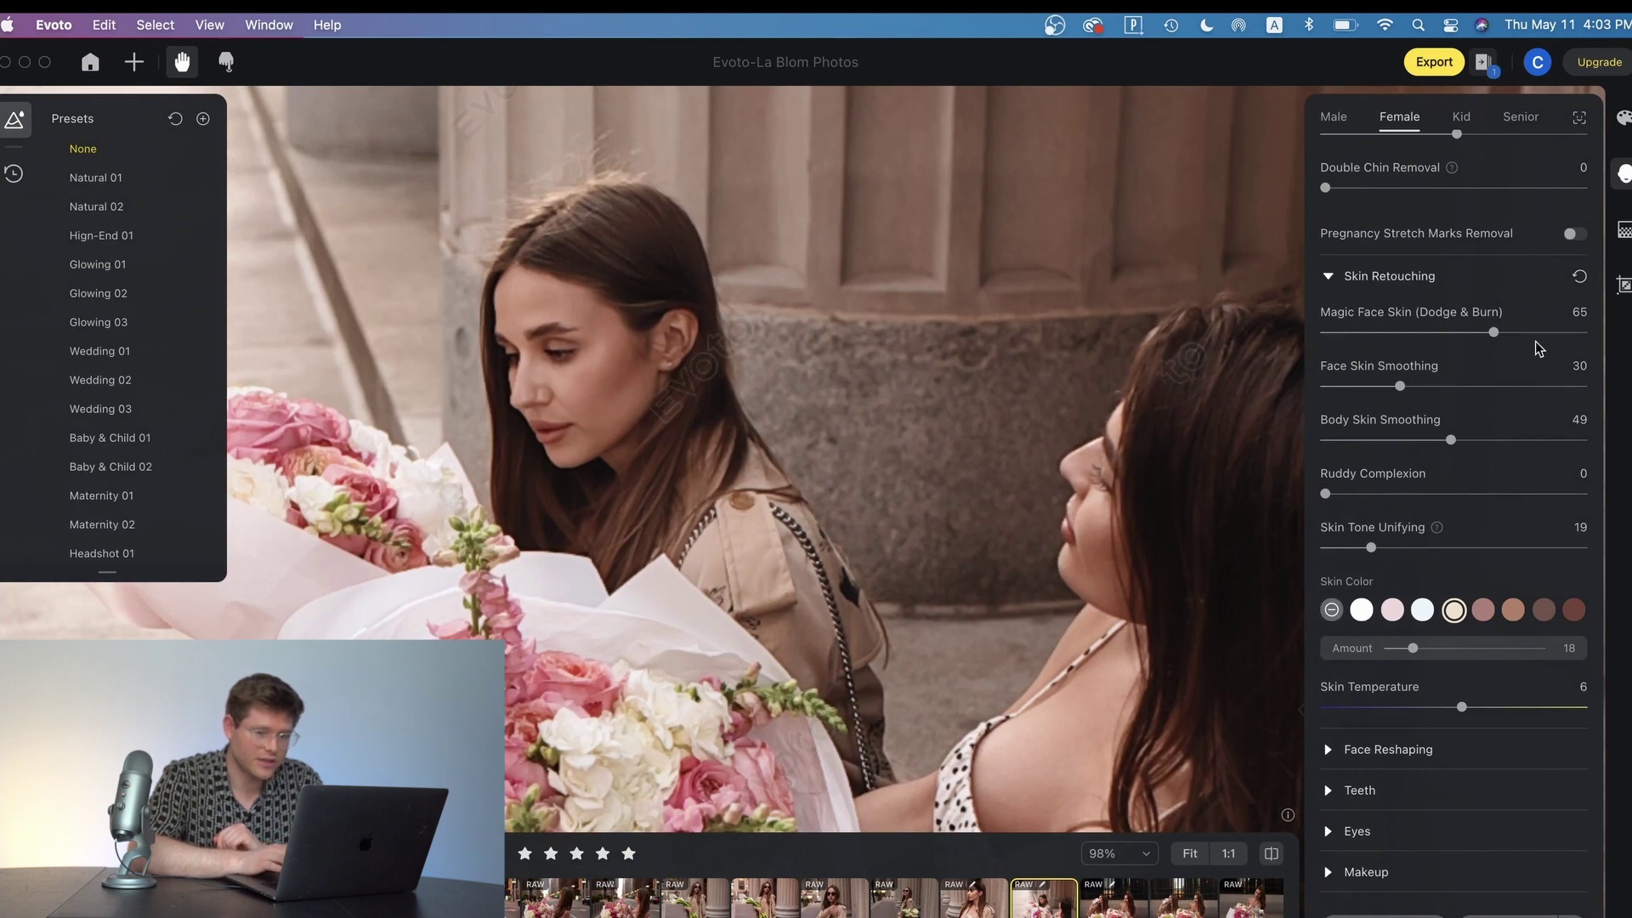
pyautogui.press('Left')
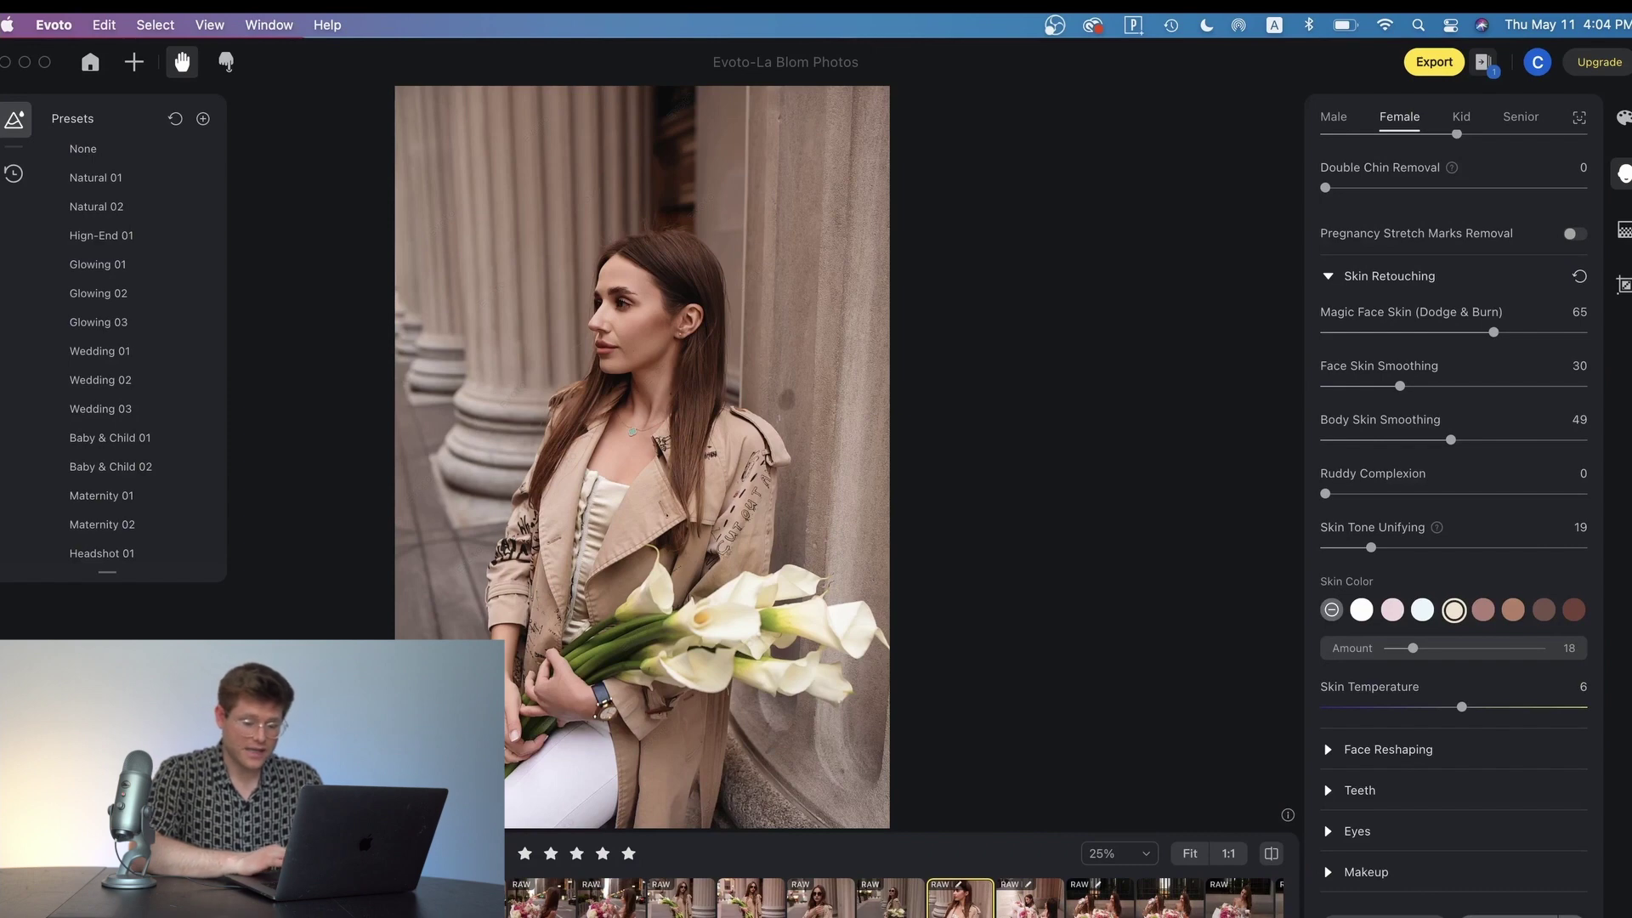
# Step: Save the current retouch settings as a user preset named 'La Blom Flowers Preset 1'
pyautogui.press('super+shift+n')
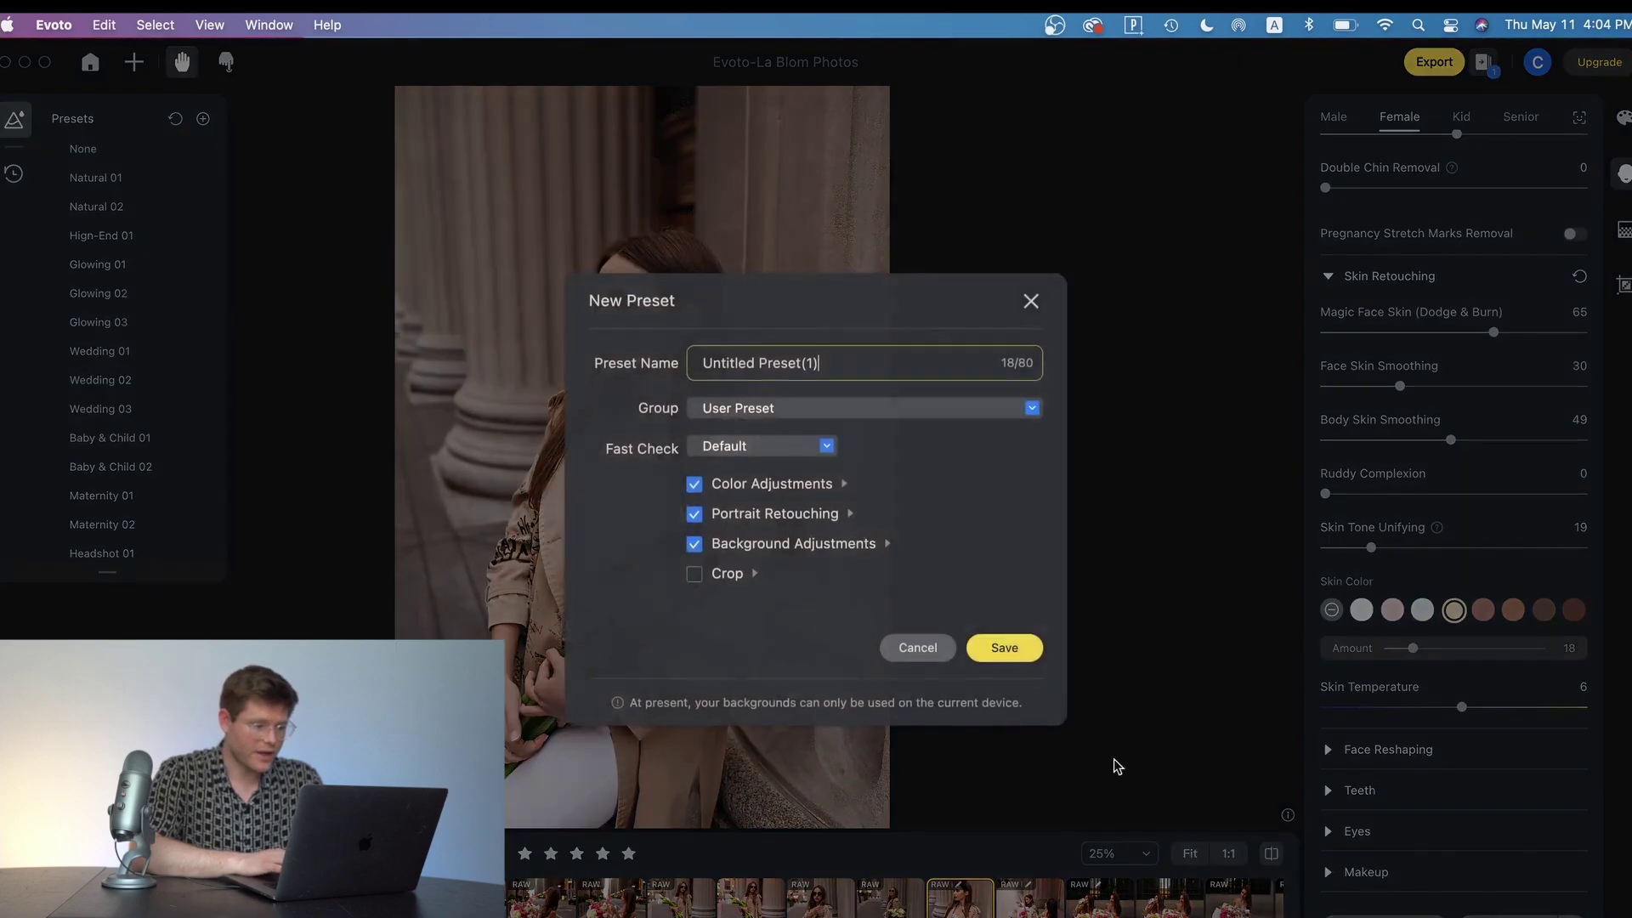
pyautogui.moveTo(810, 366); pyautogui.dragTo(691, 367)
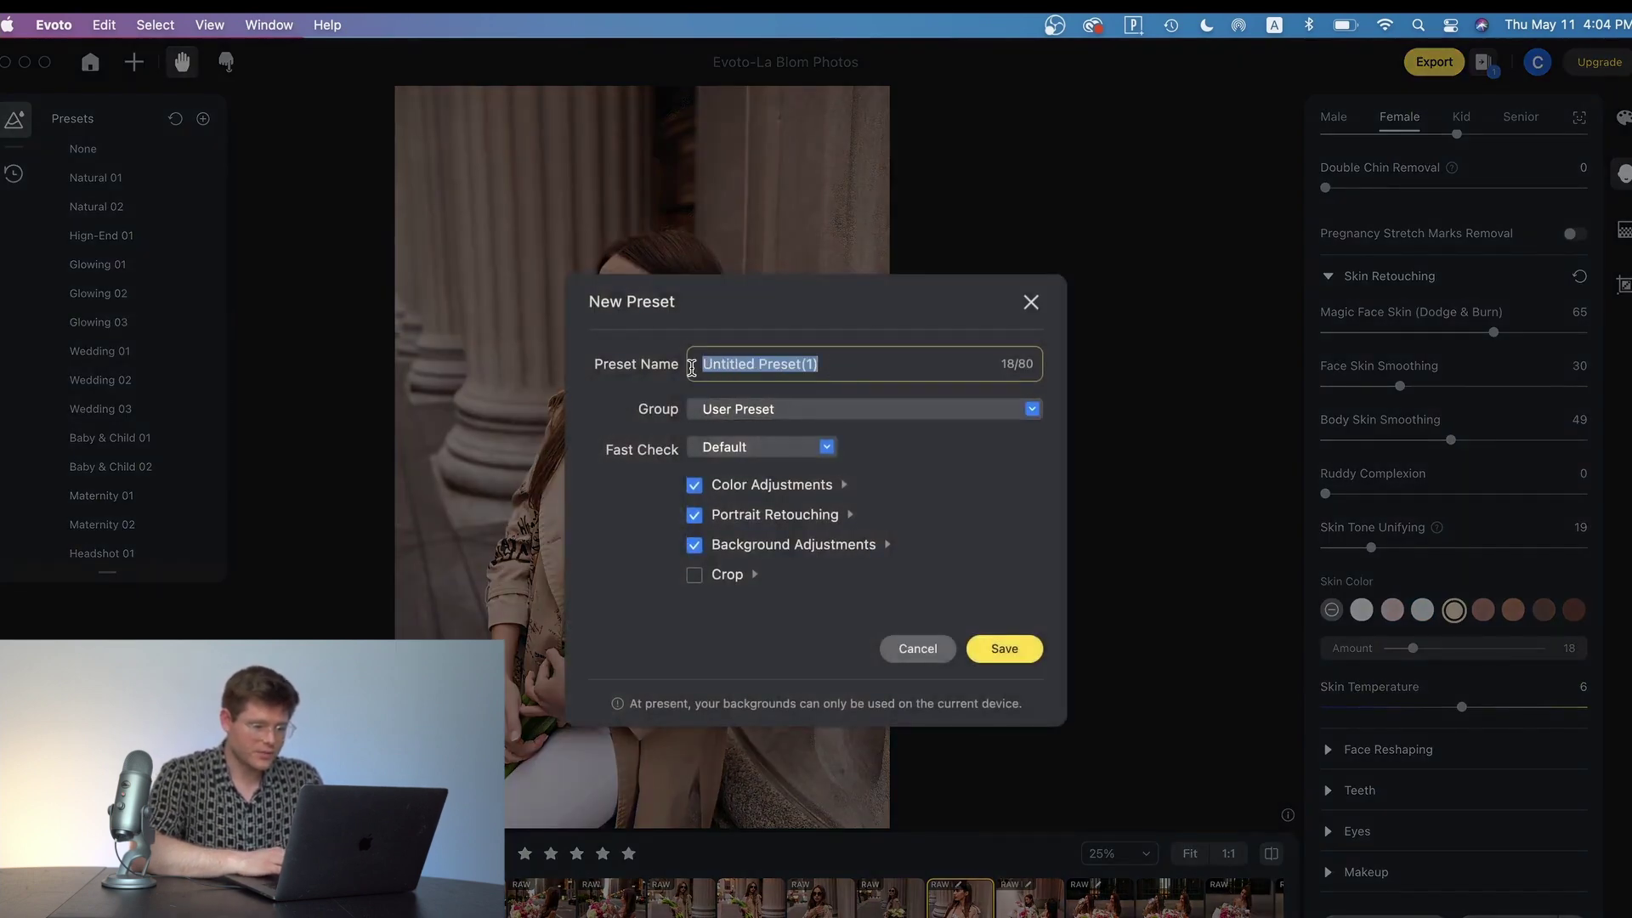
pyautogui.write('La Blo')
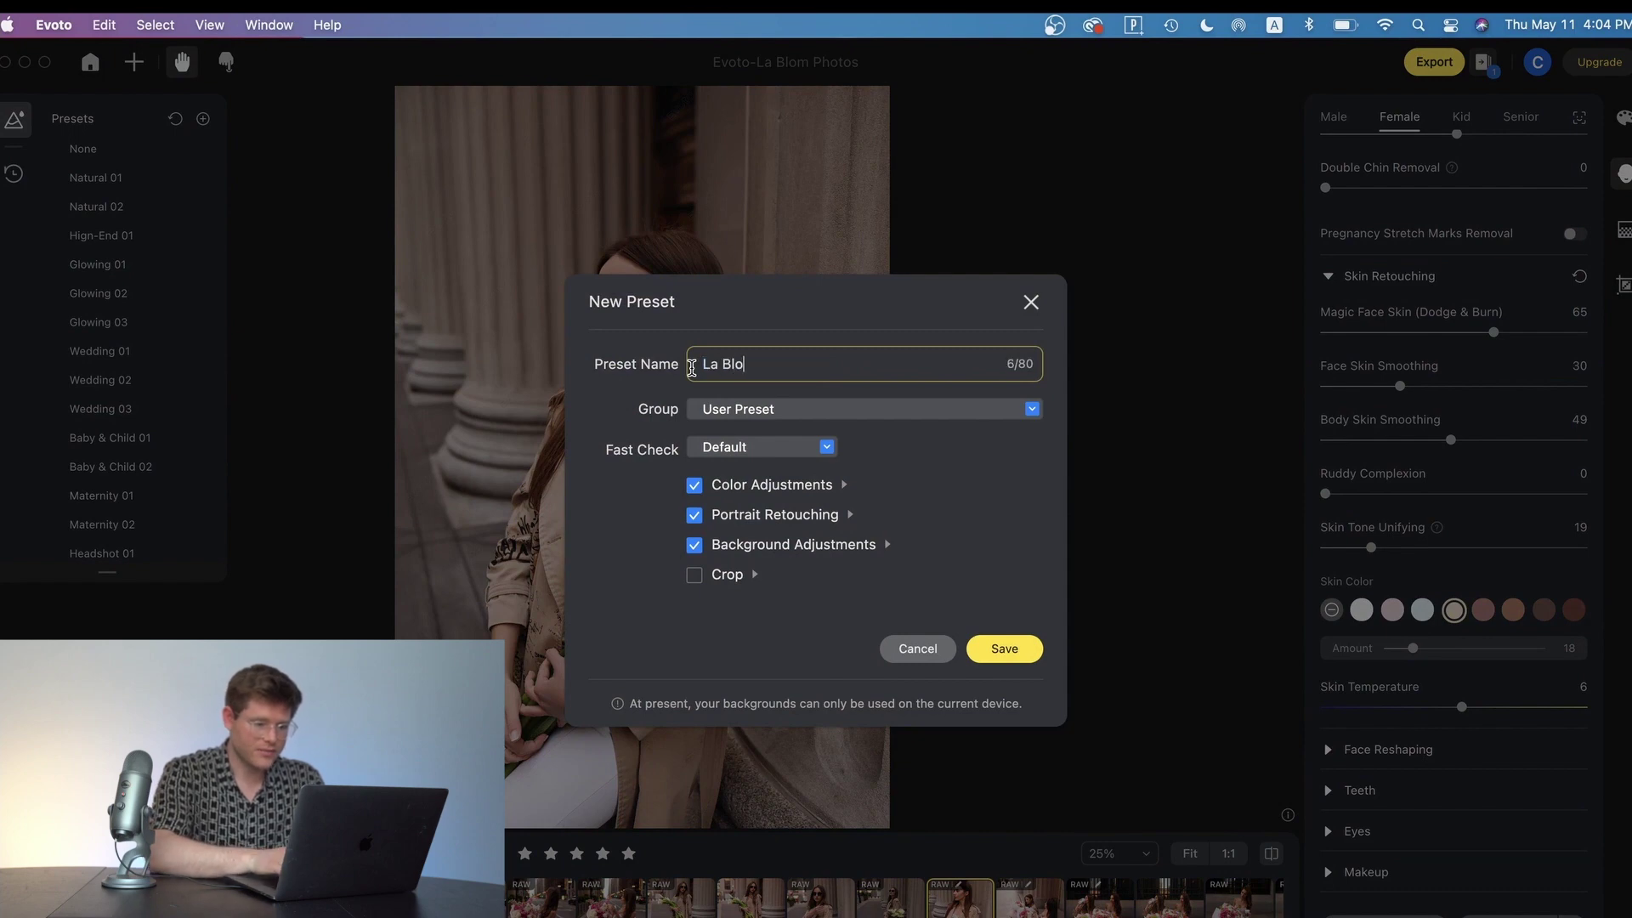
pyautogui.write('m Flowers Preset 1')
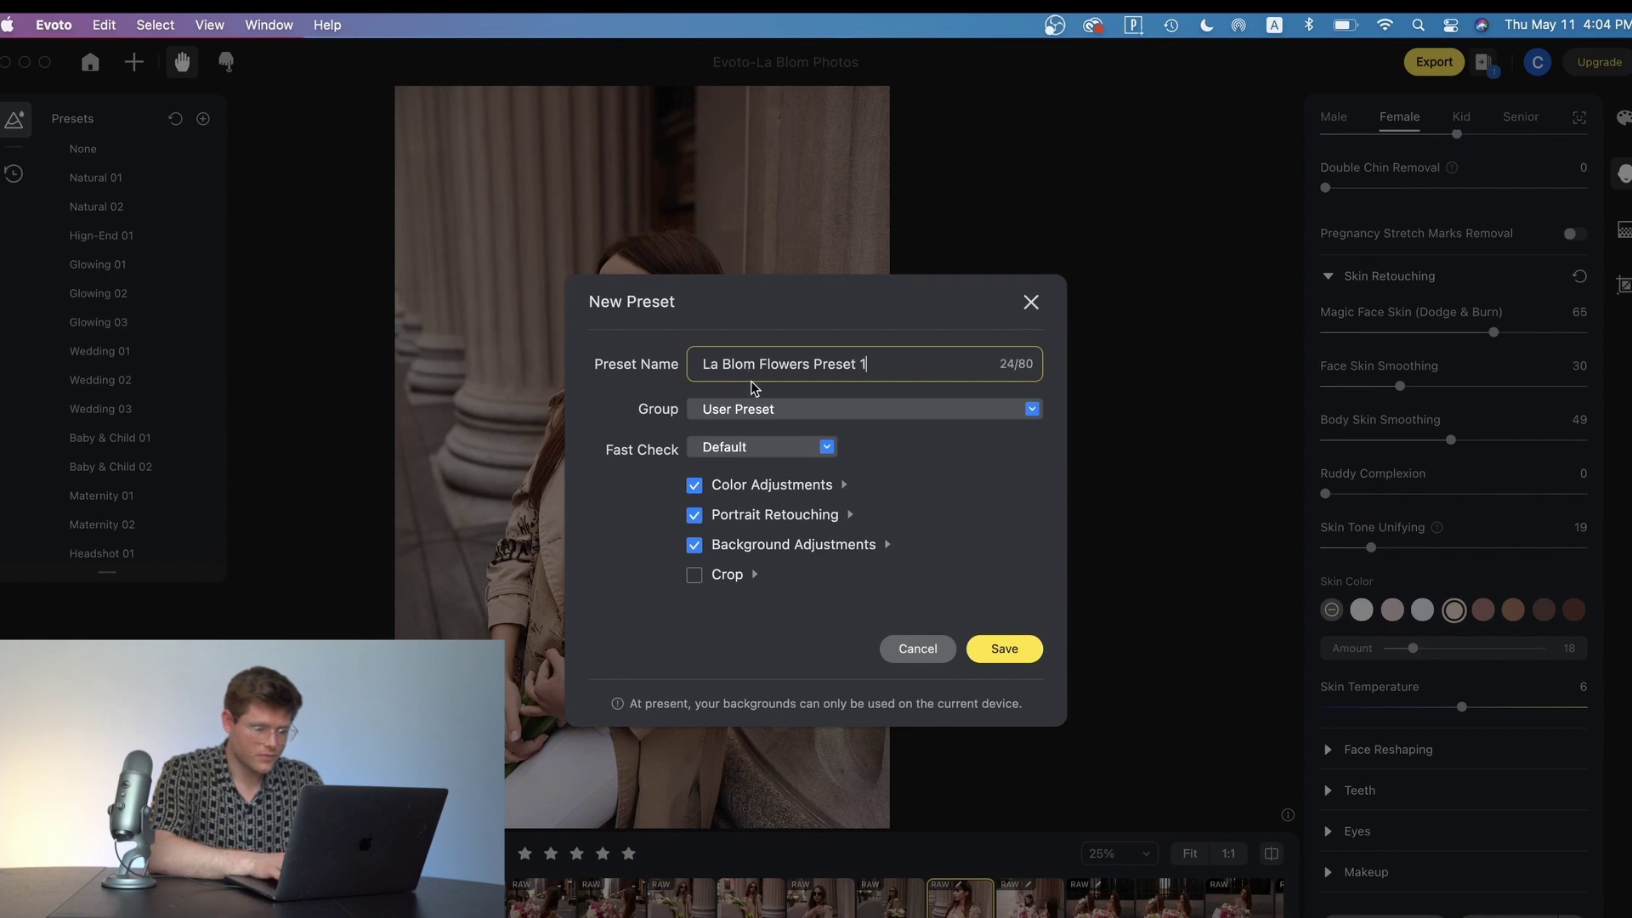
pyautogui.click(998, 660)
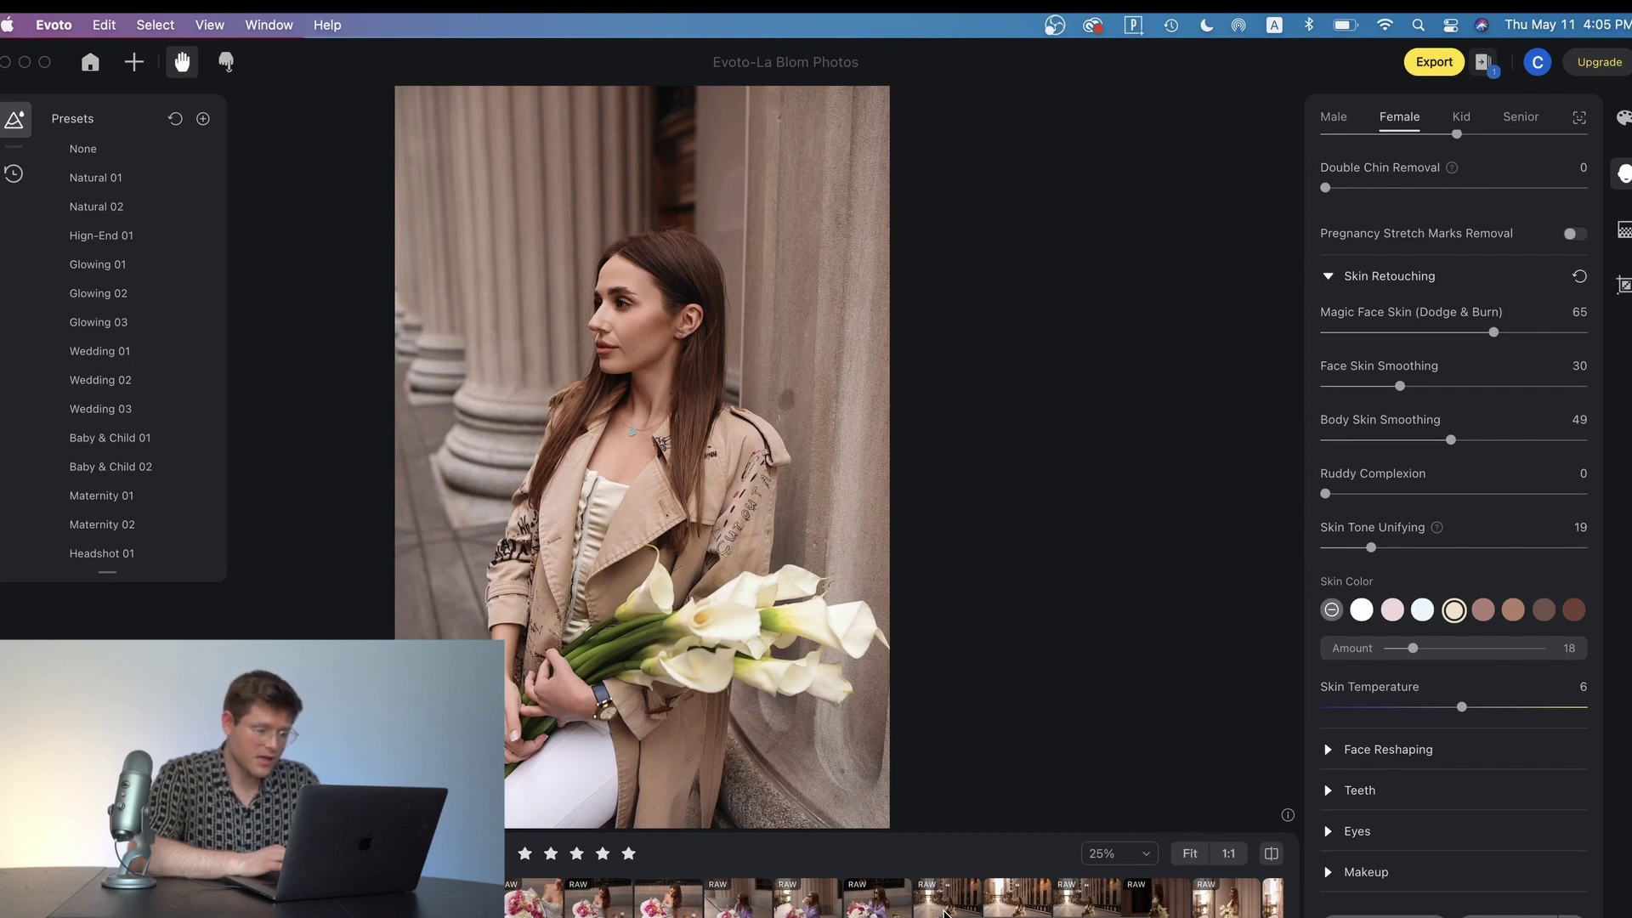
# Step: Apply the La Blom Flowers Preset 1 user preset to the crosswalk street photo
pyautogui.hscroll(2, 945, 902)
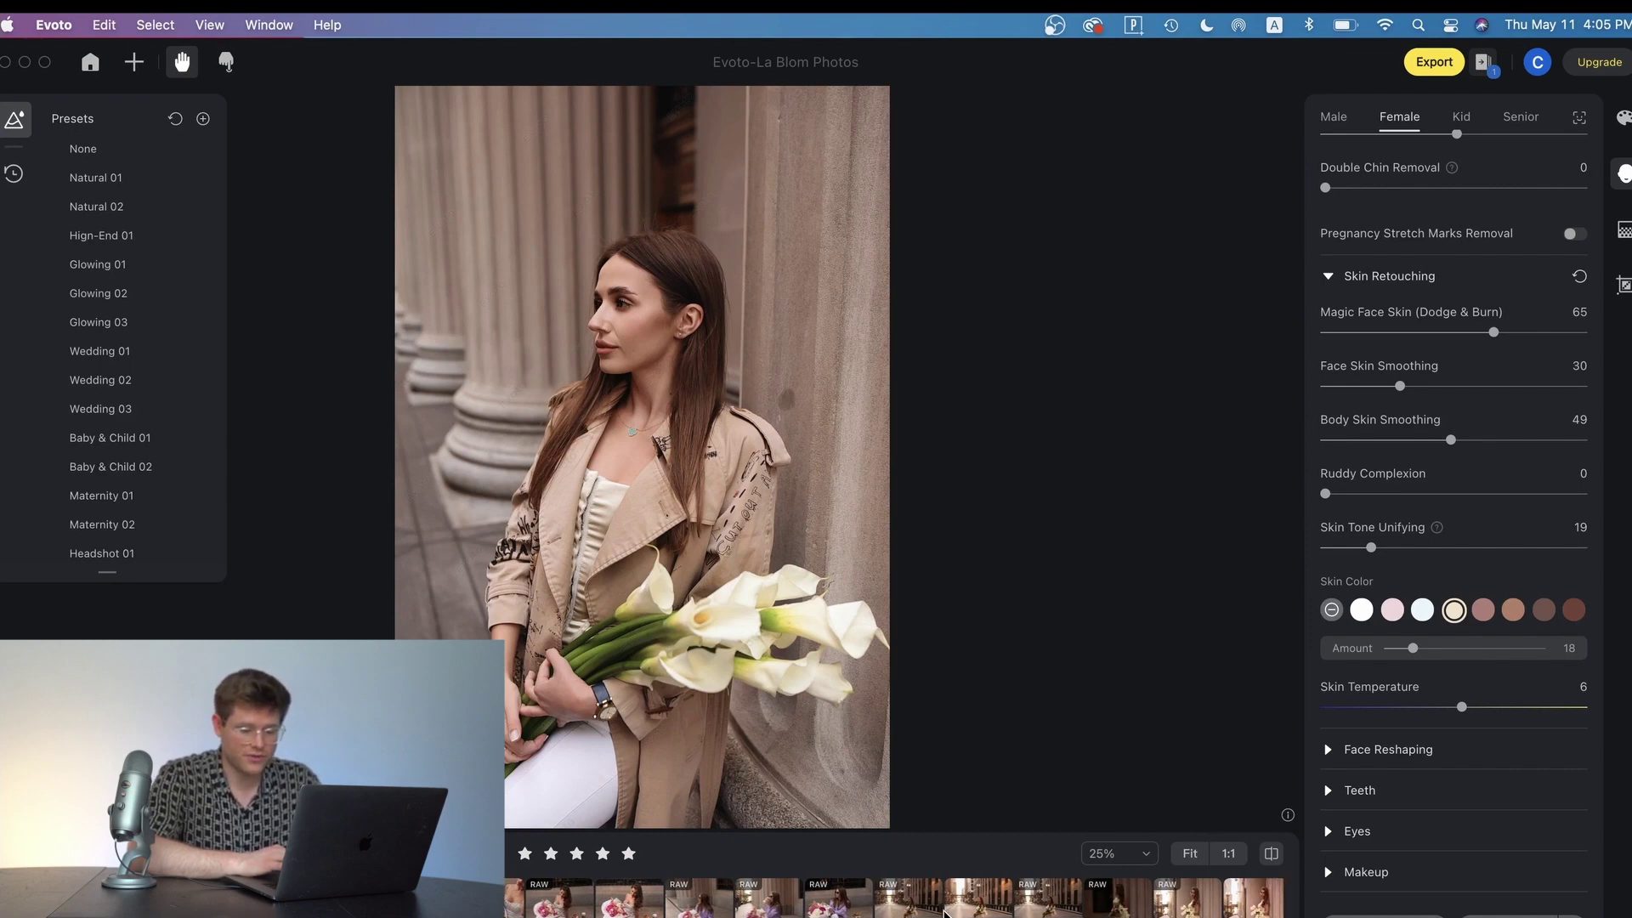
pyautogui.click(923, 911)
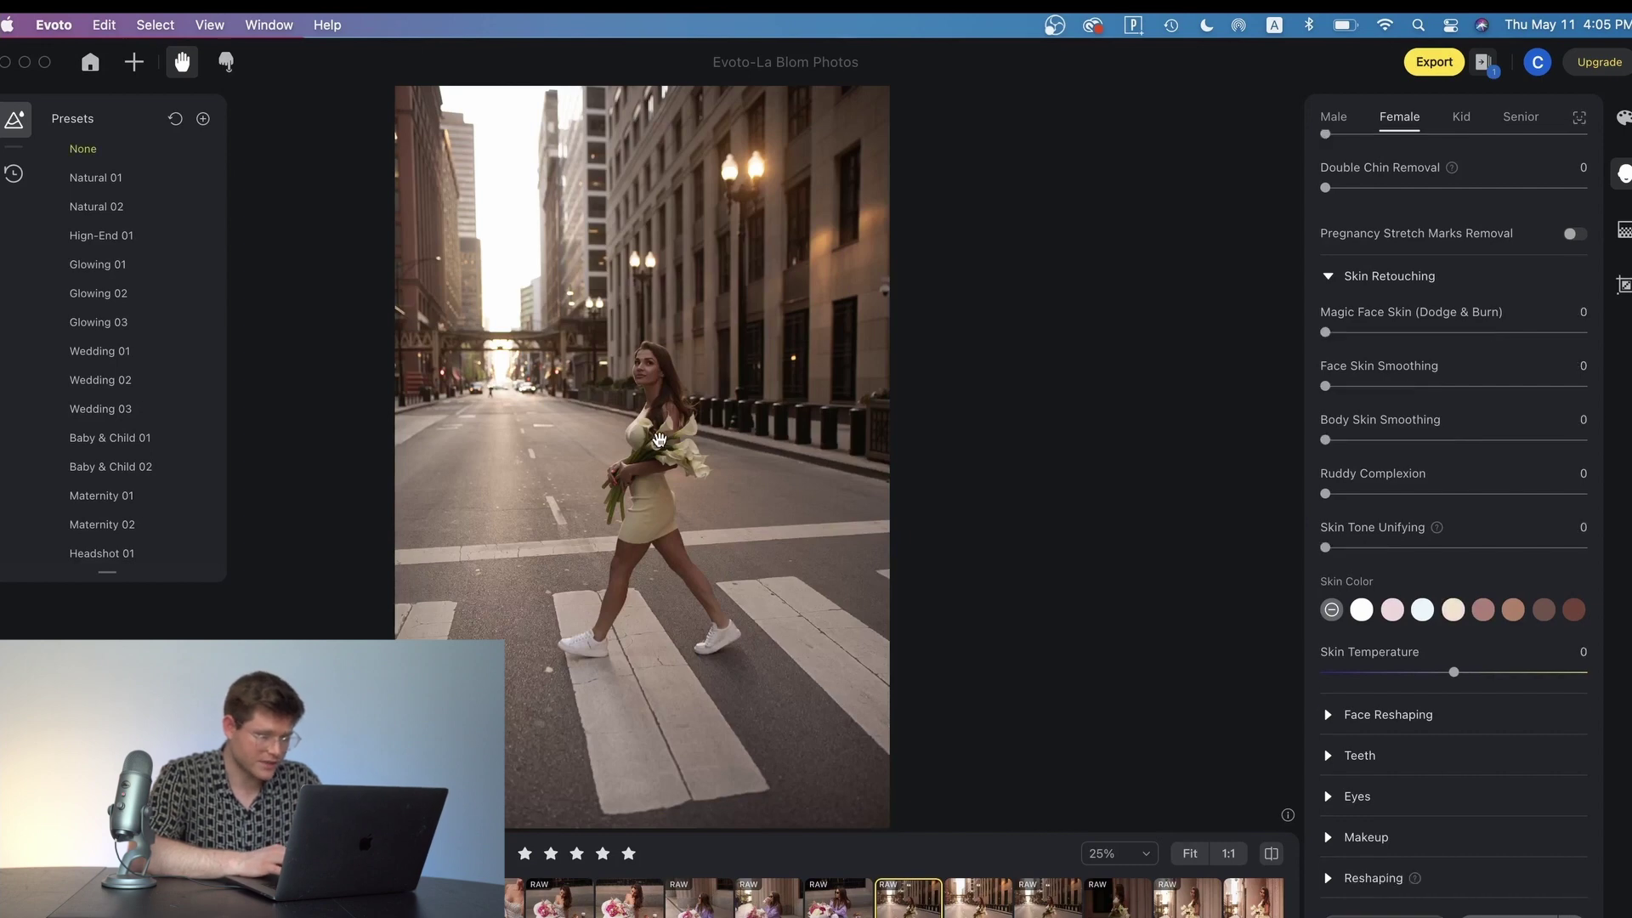
pyautogui.scroll(-5, 120, 379)
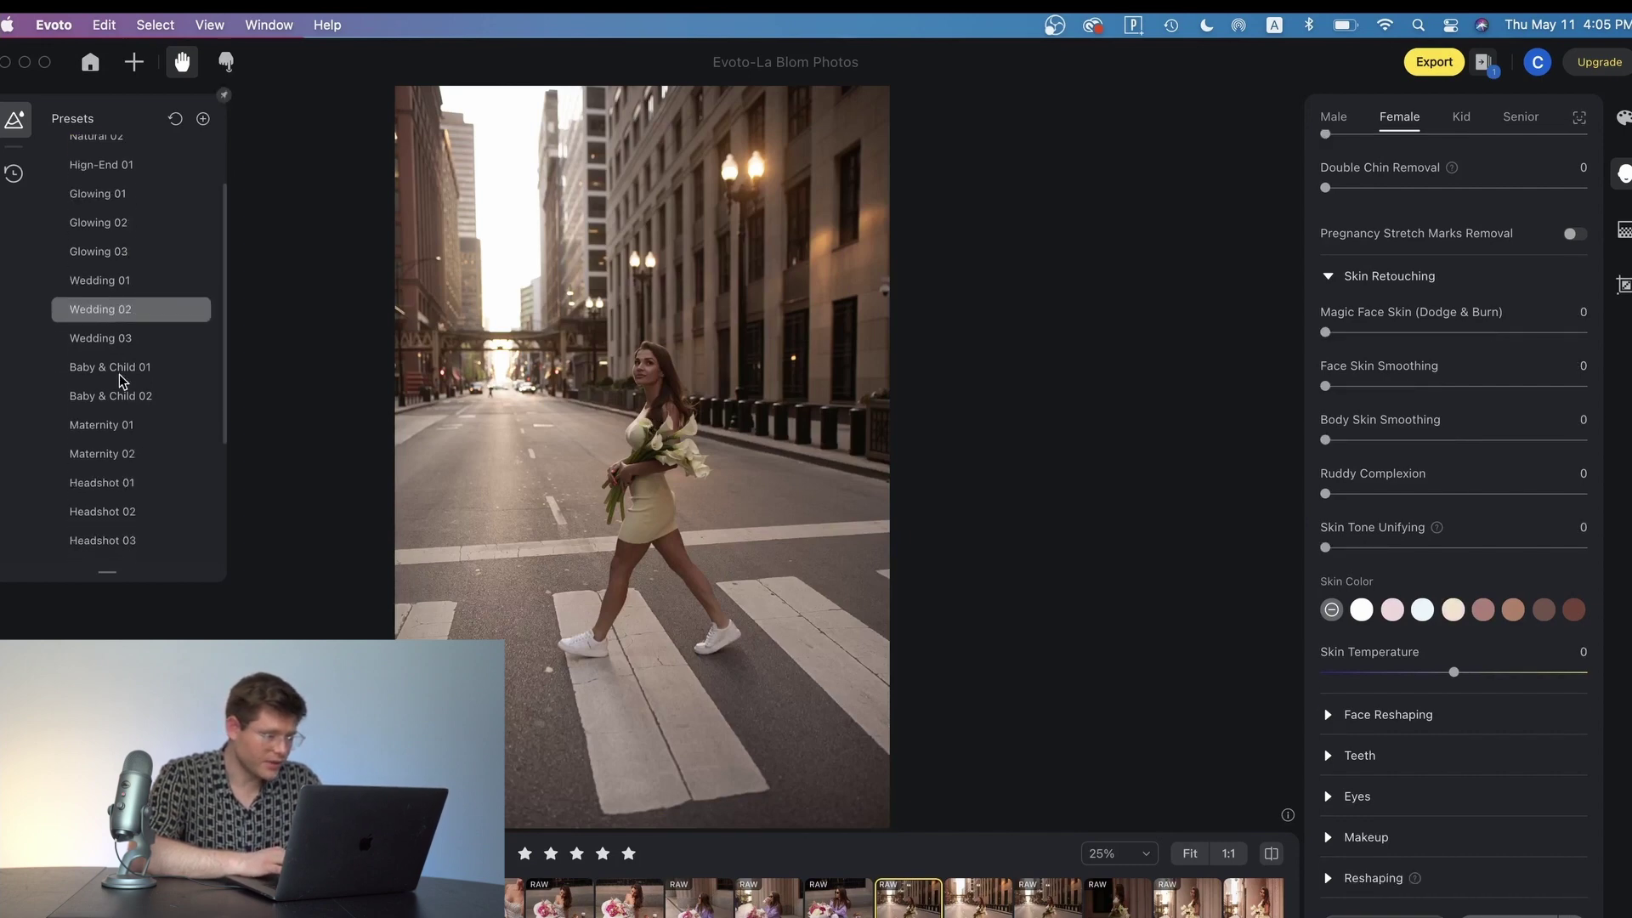
pyautogui.click(59, 539)
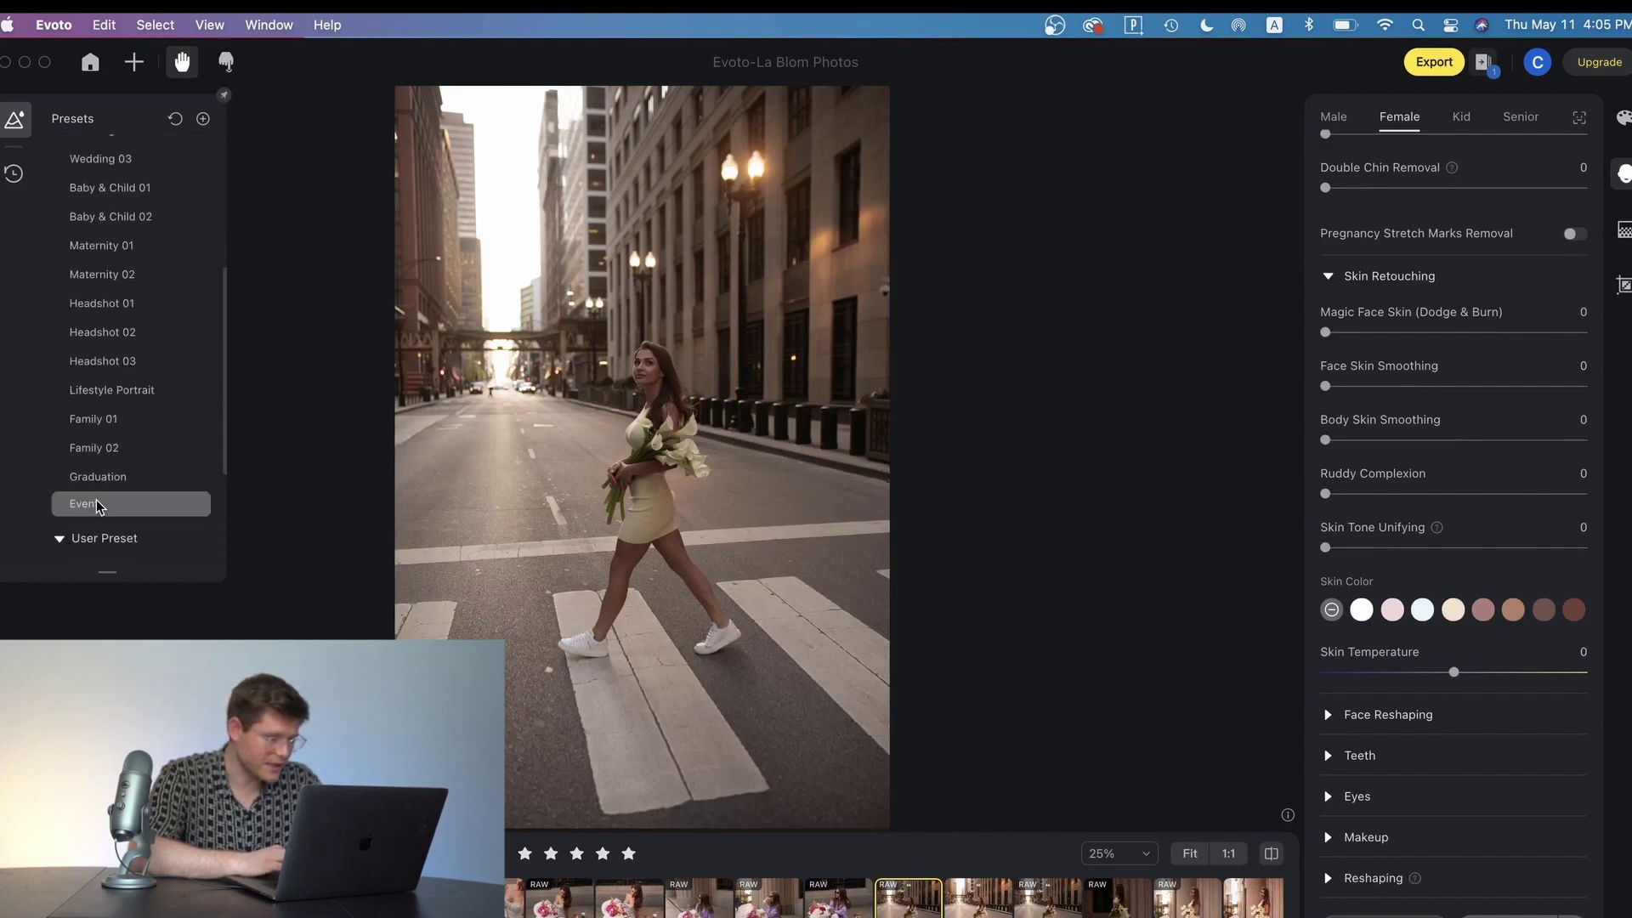
pyautogui.scroll(-3, 128, 383)
pyautogui.click(143, 387)
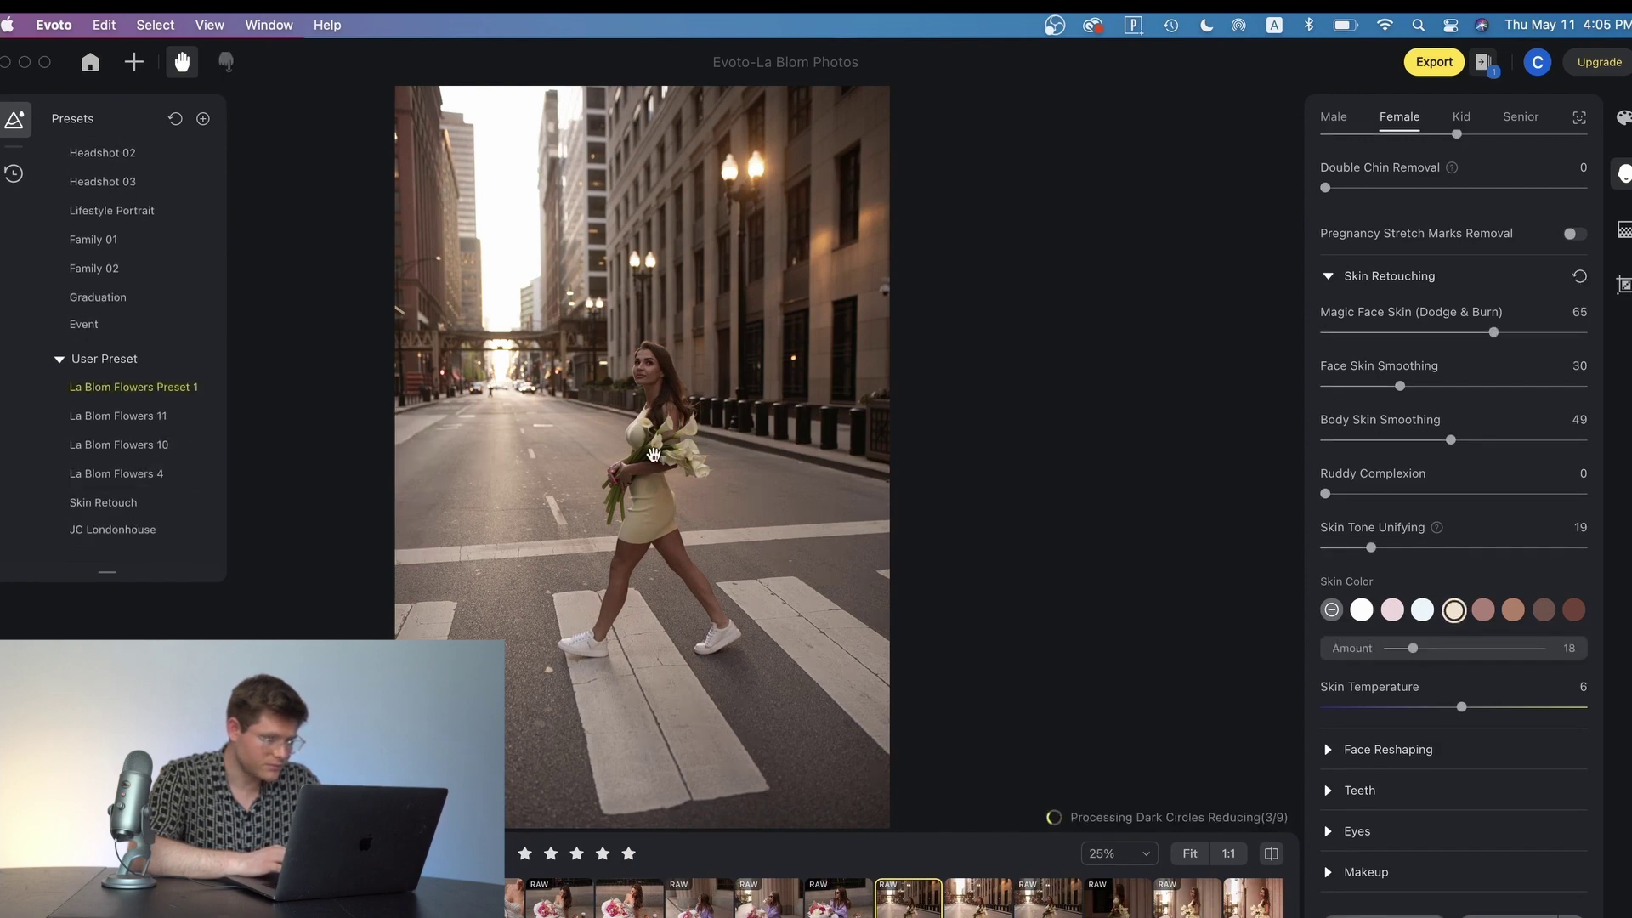
# Step: Set the Eyes Brightness slider to 45 and fit the photo in the window
pyautogui.scroll(3, 648, 346)
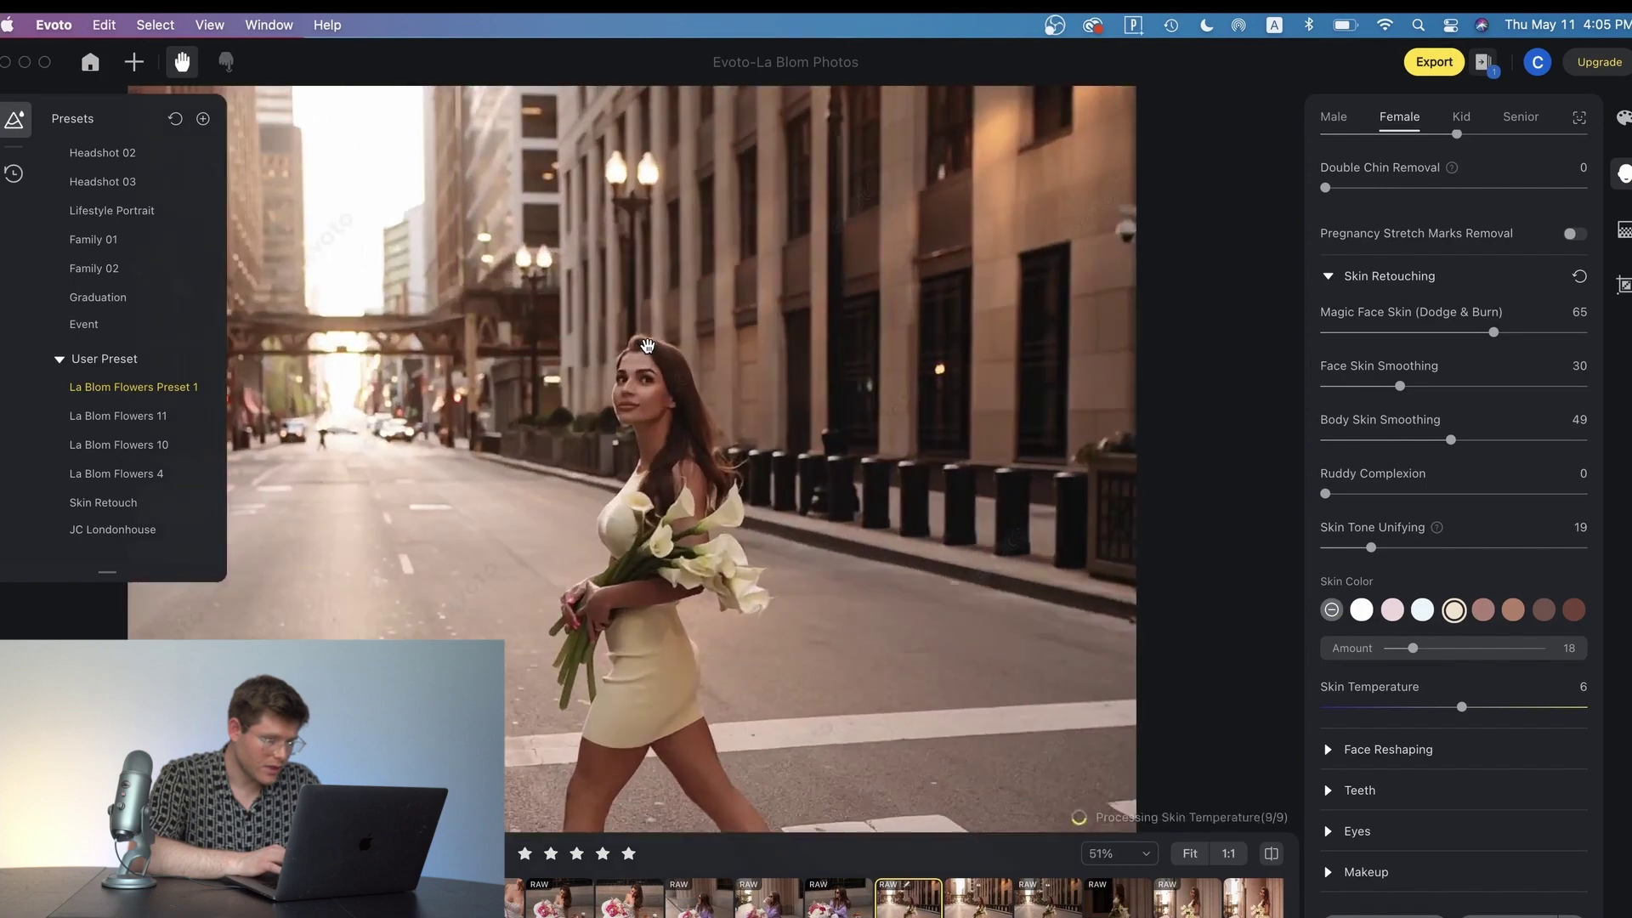
pyautogui.scroll(-1, 1333, 810)
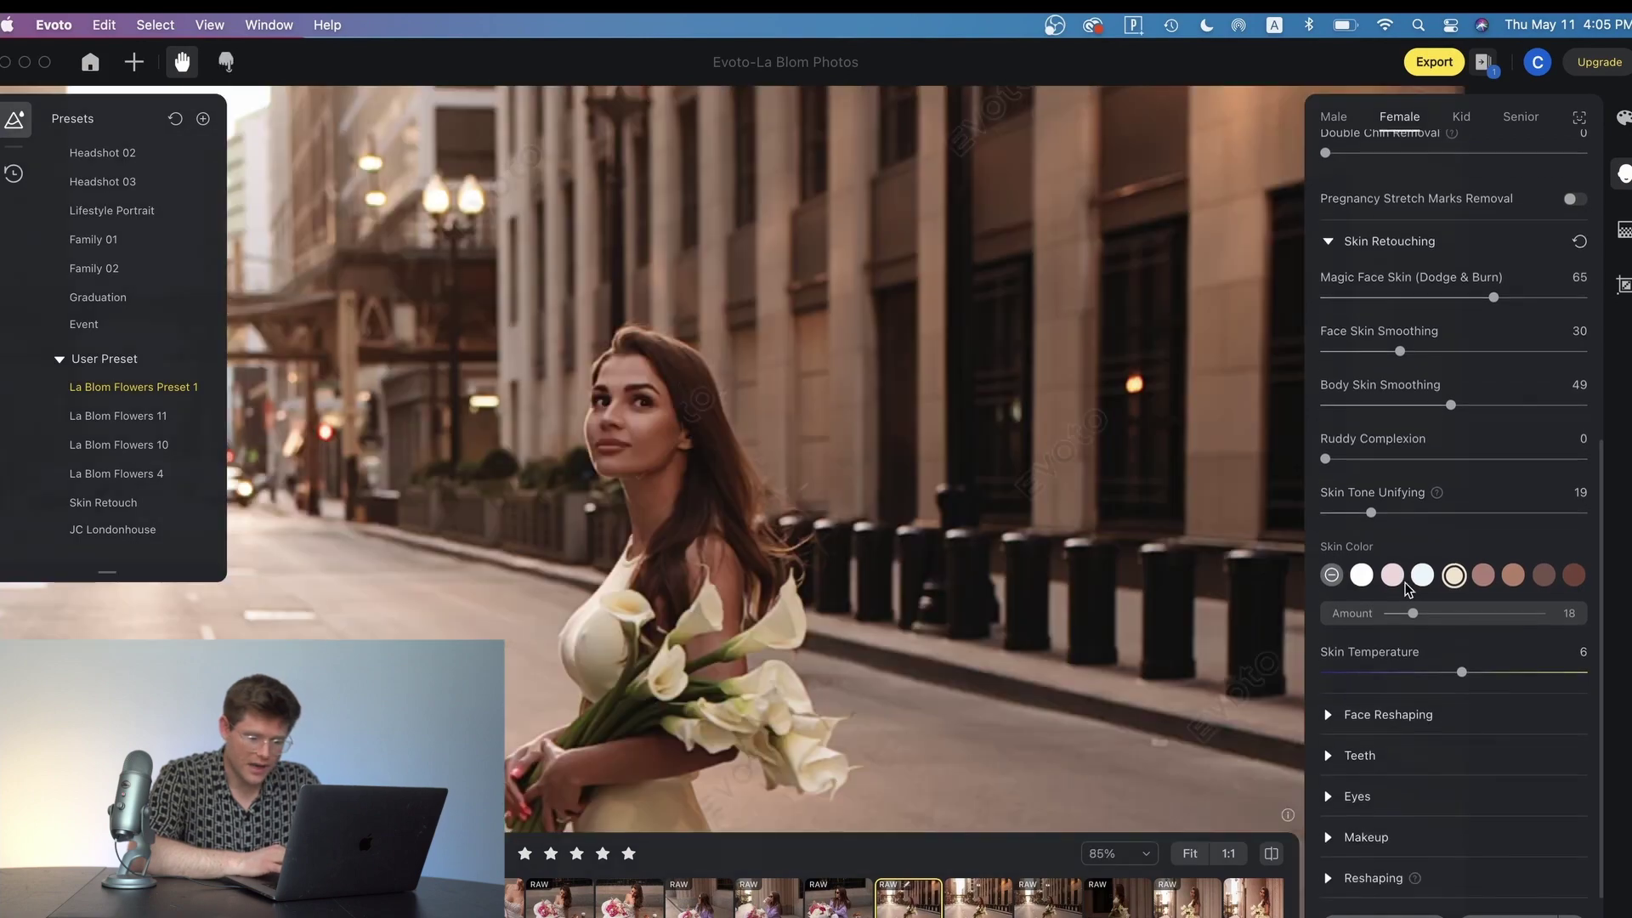
pyautogui.click(1331, 806)
pyautogui.scroll(-1, 1361, 782)
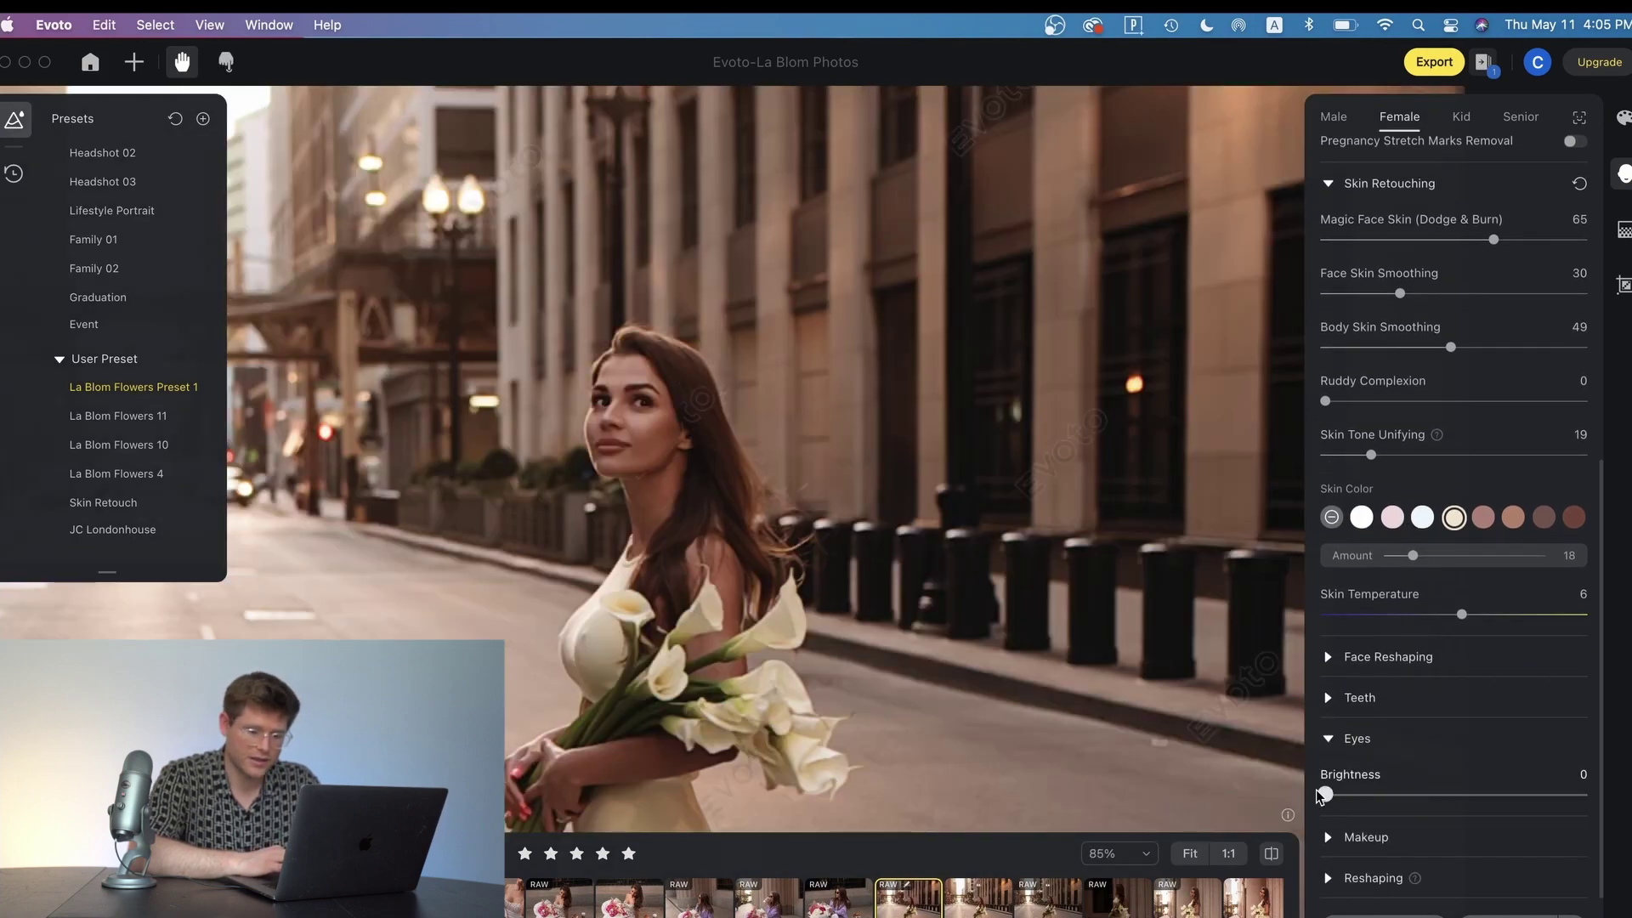
pyautogui.moveTo(1326, 799); pyautogui.dragTo(1459, 797)
pyautogui.press('super+0')
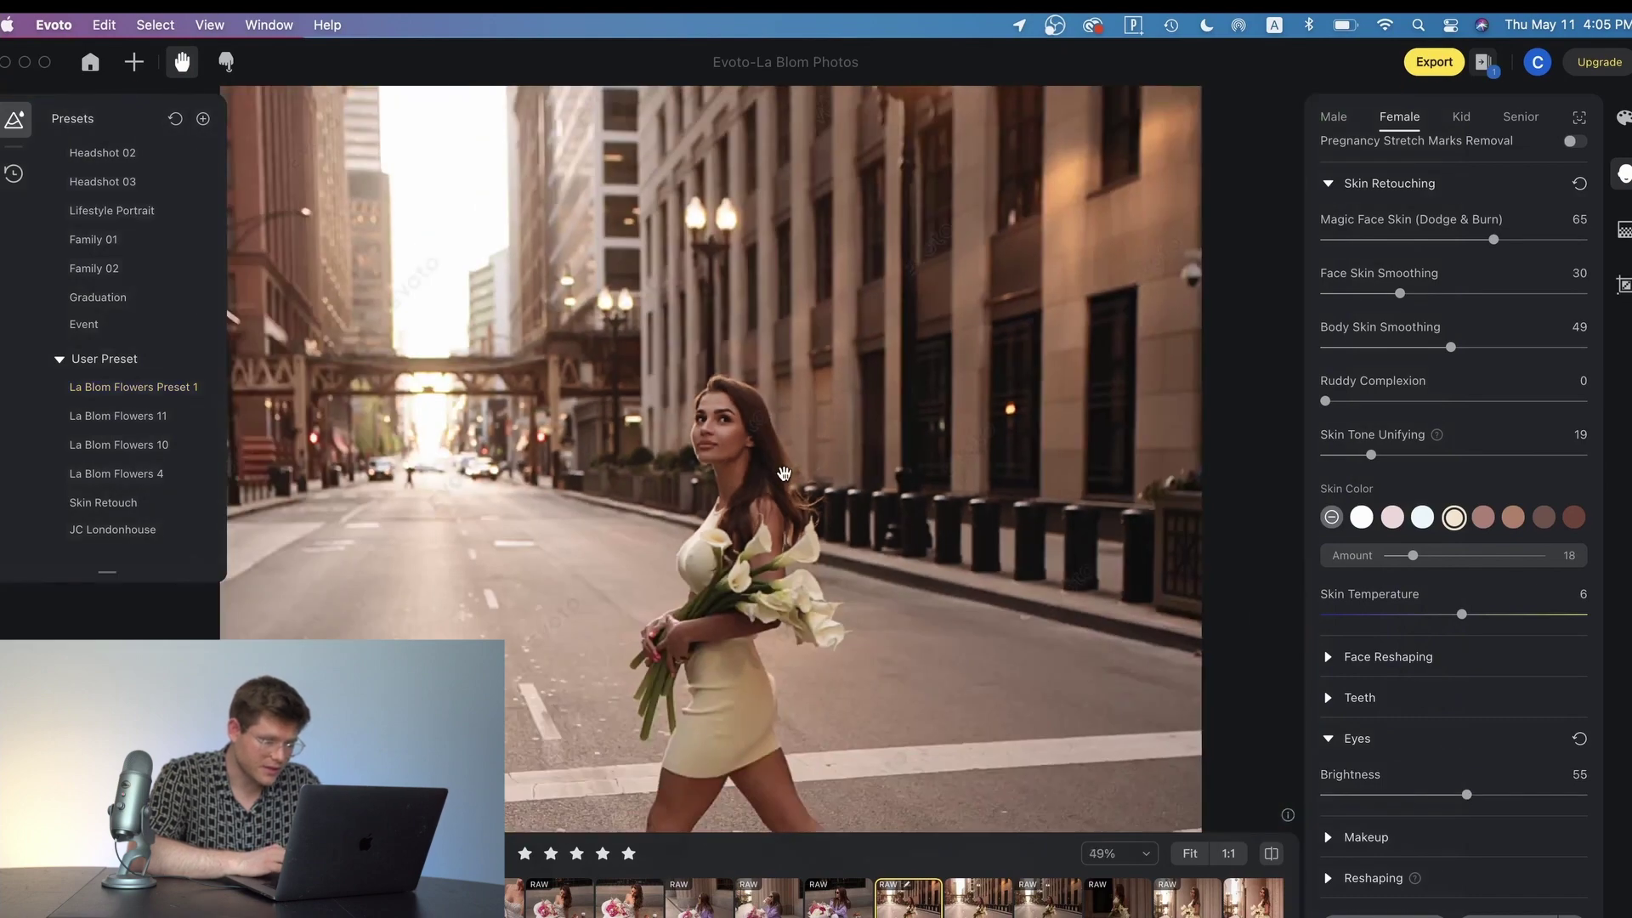
pyautogui.scroll(5, 794, 374)
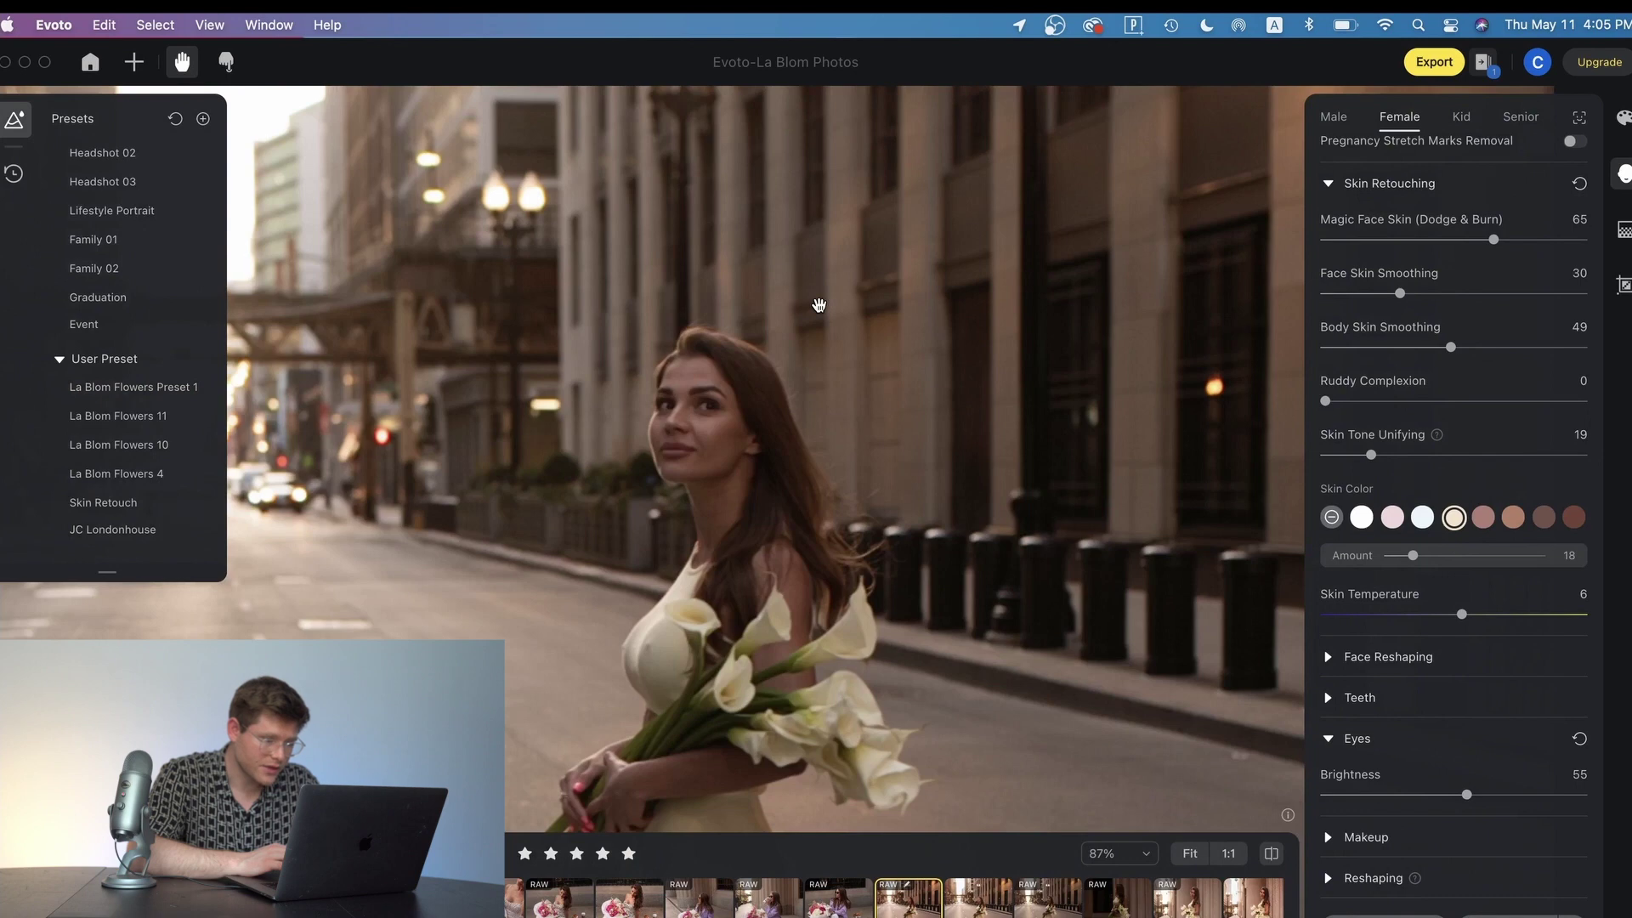
pyautogui.scroll(-3, 819, 304)
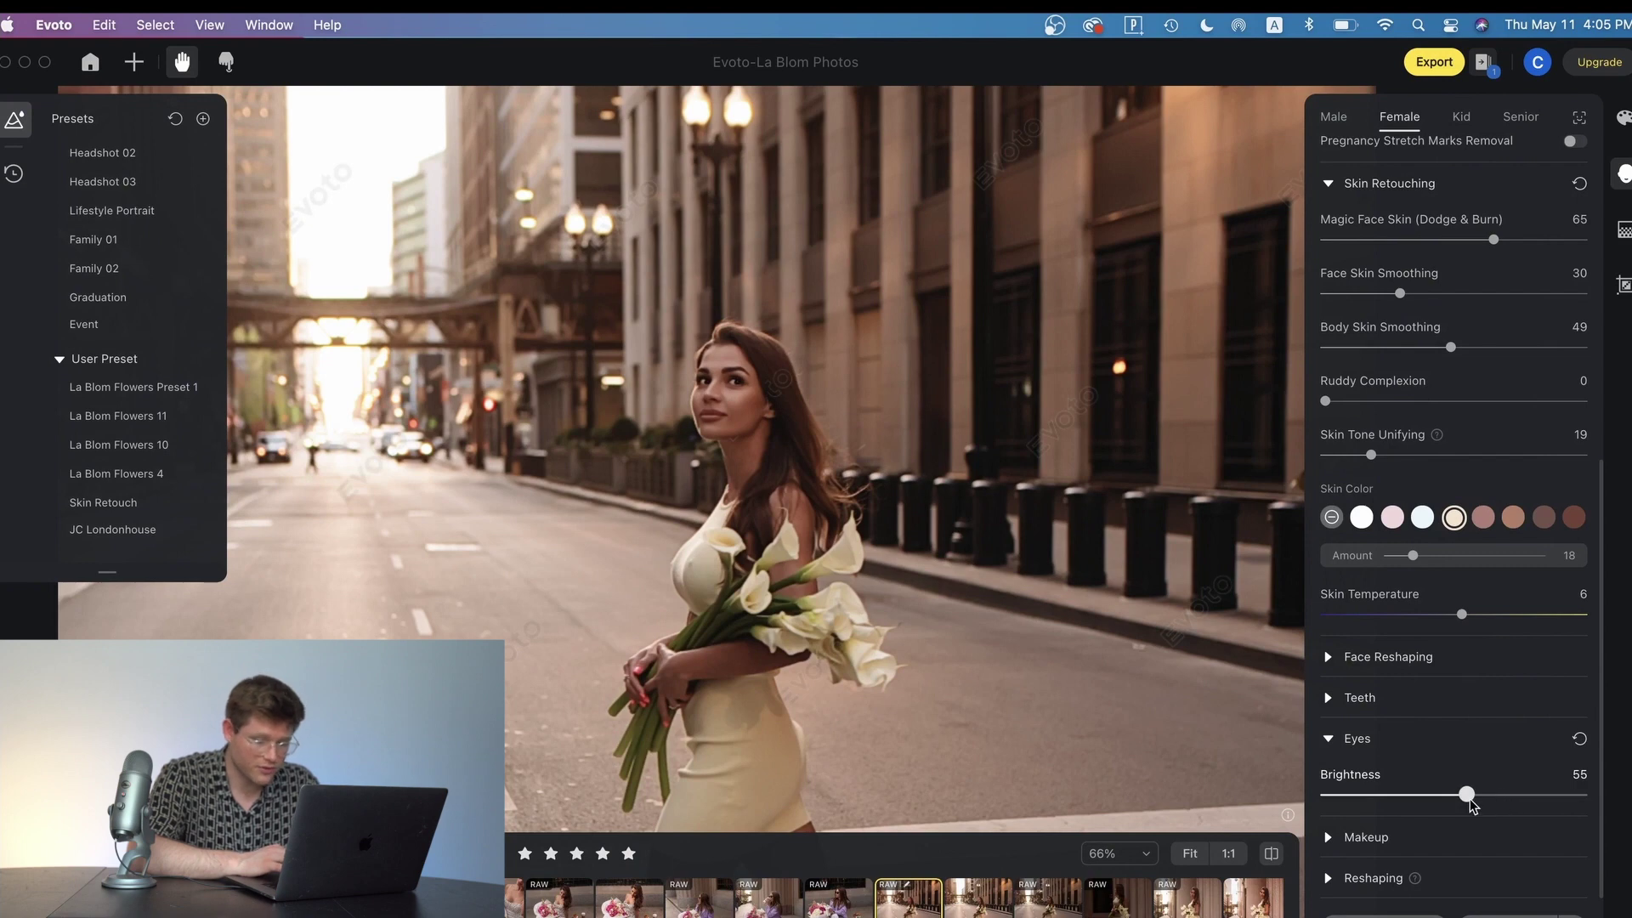
pyautogui.moveTo(1518, 795); pyautogui.dragTo(1441, 799)
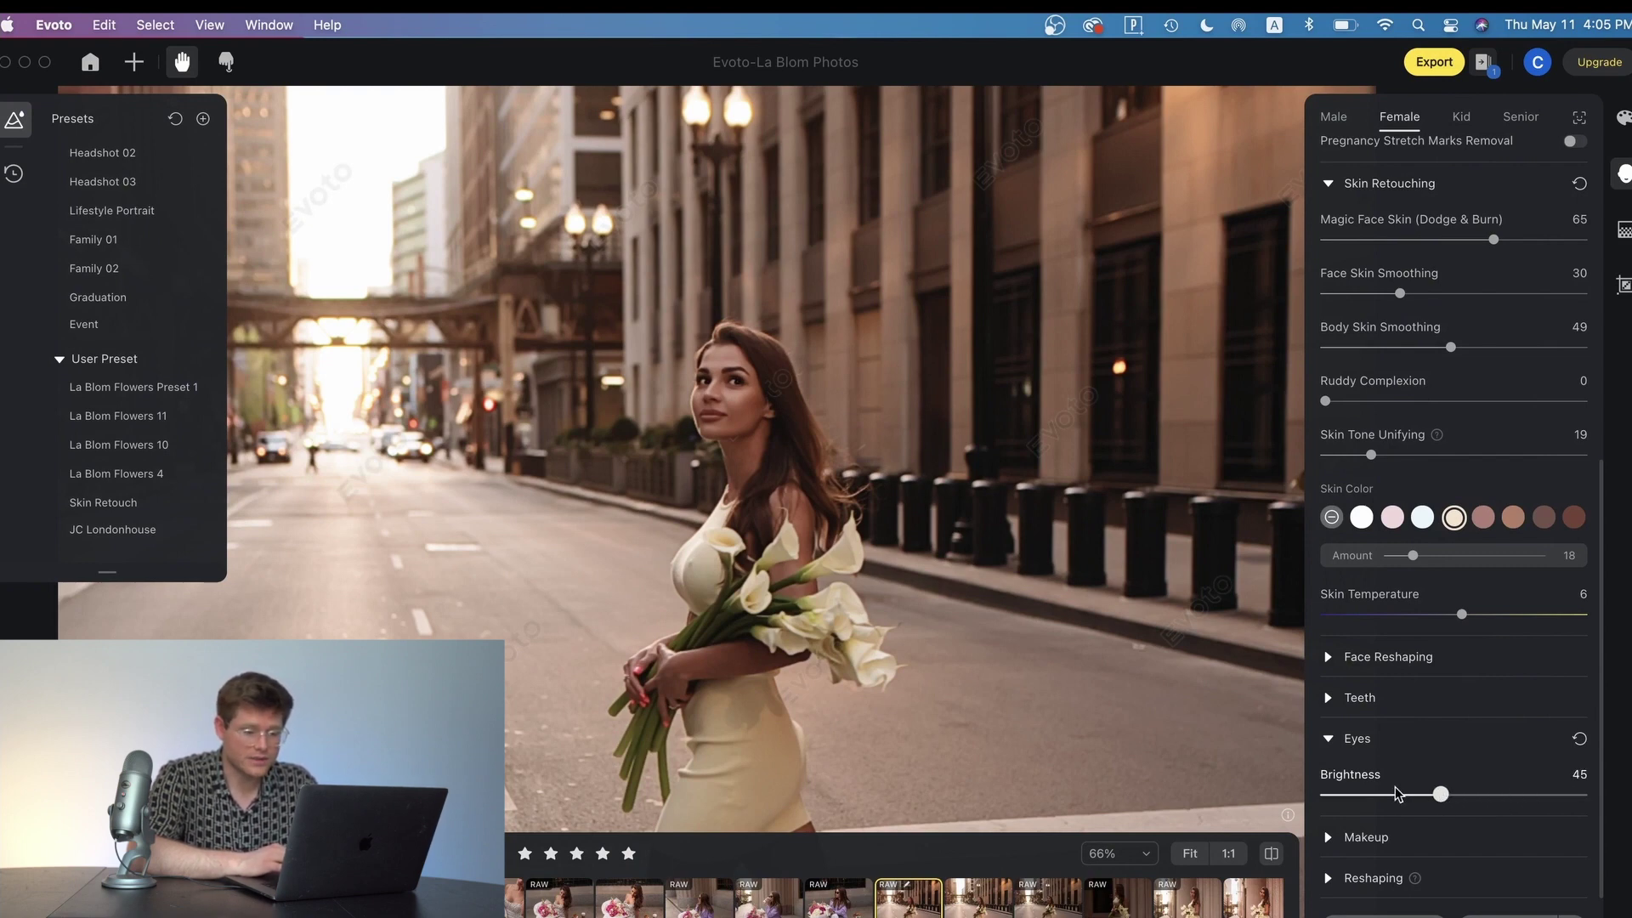
pyautogui.press('super+0')
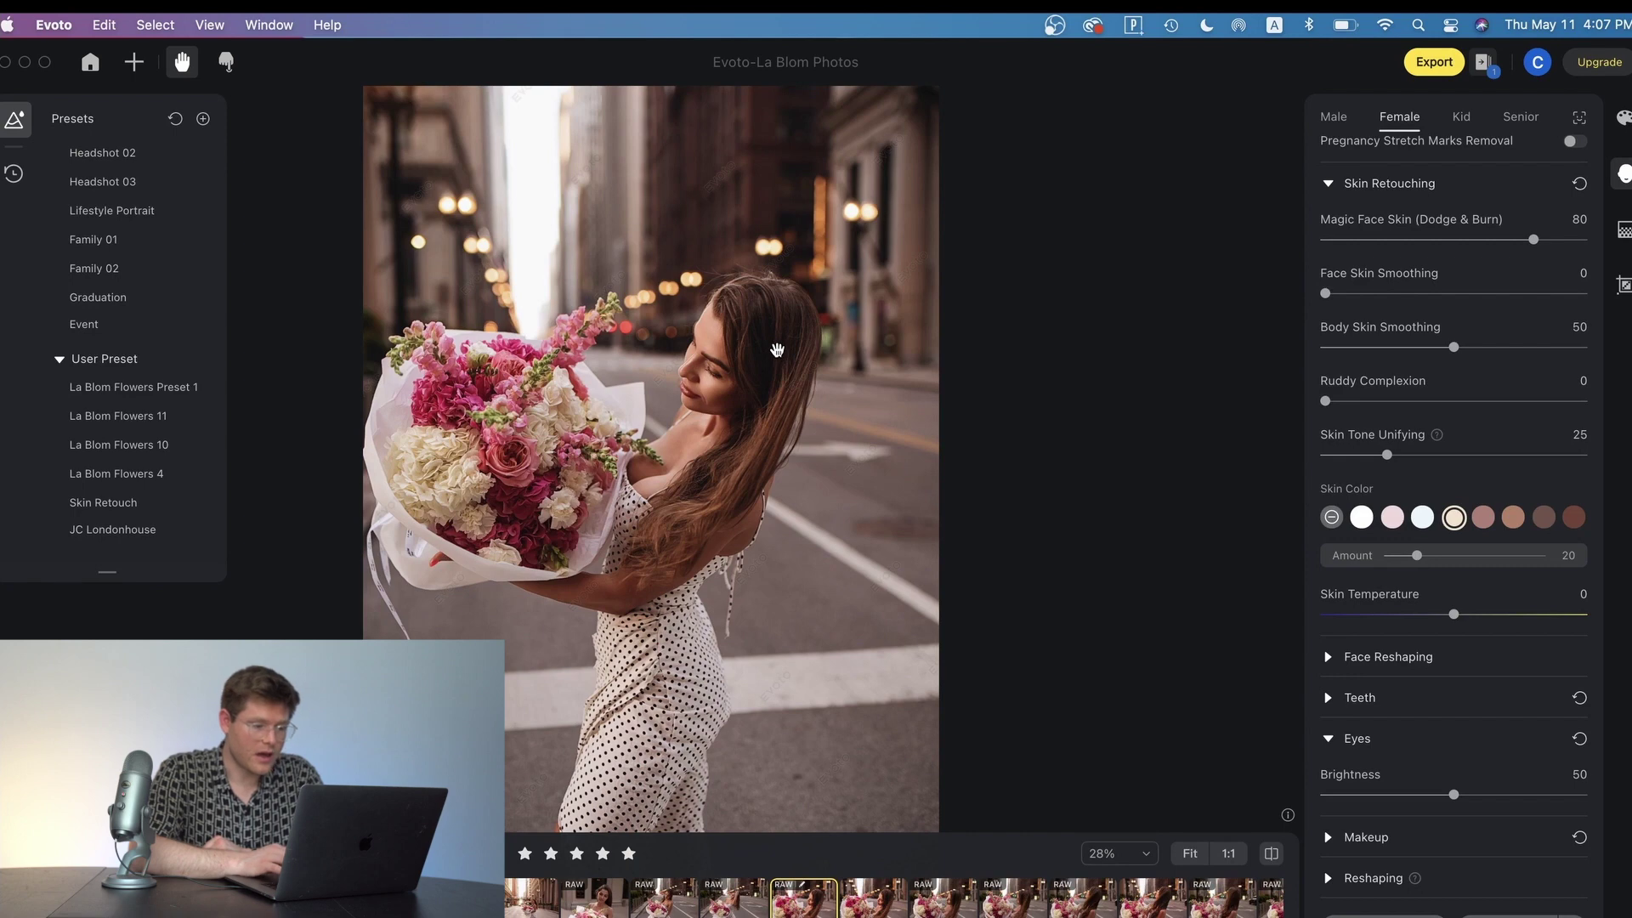
# Step: Preview Red01 and Transparent backdrops on the bouquet photo, keeping its original street background
pyautogui.scroll(3, 777, 349)
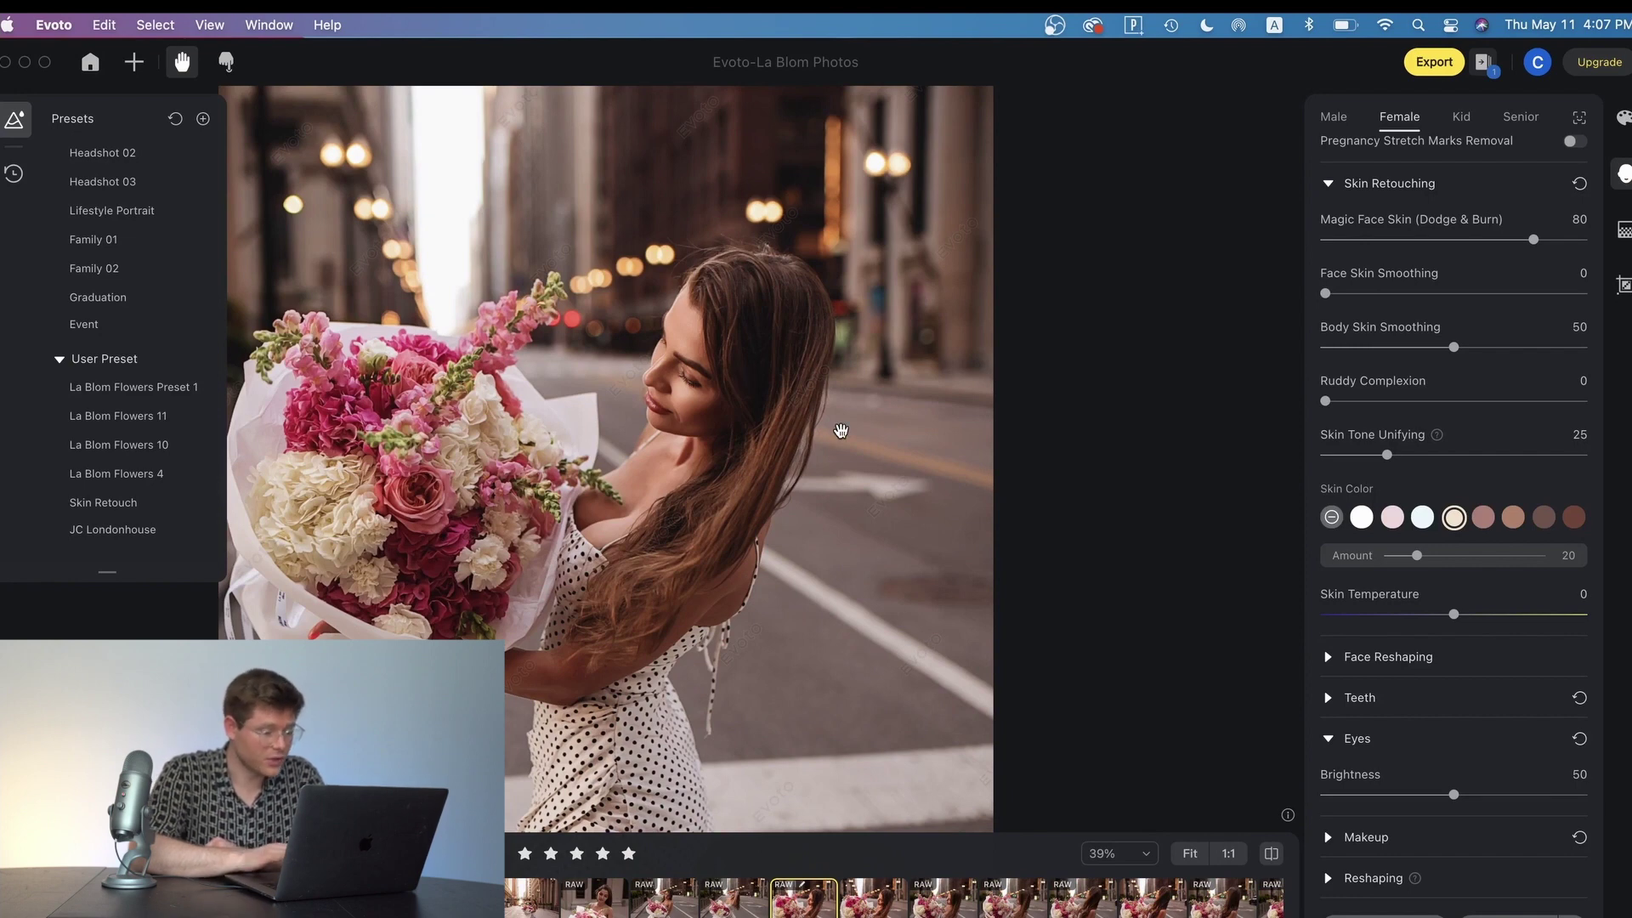
pyautogui.scroll(-1, 841, 431)
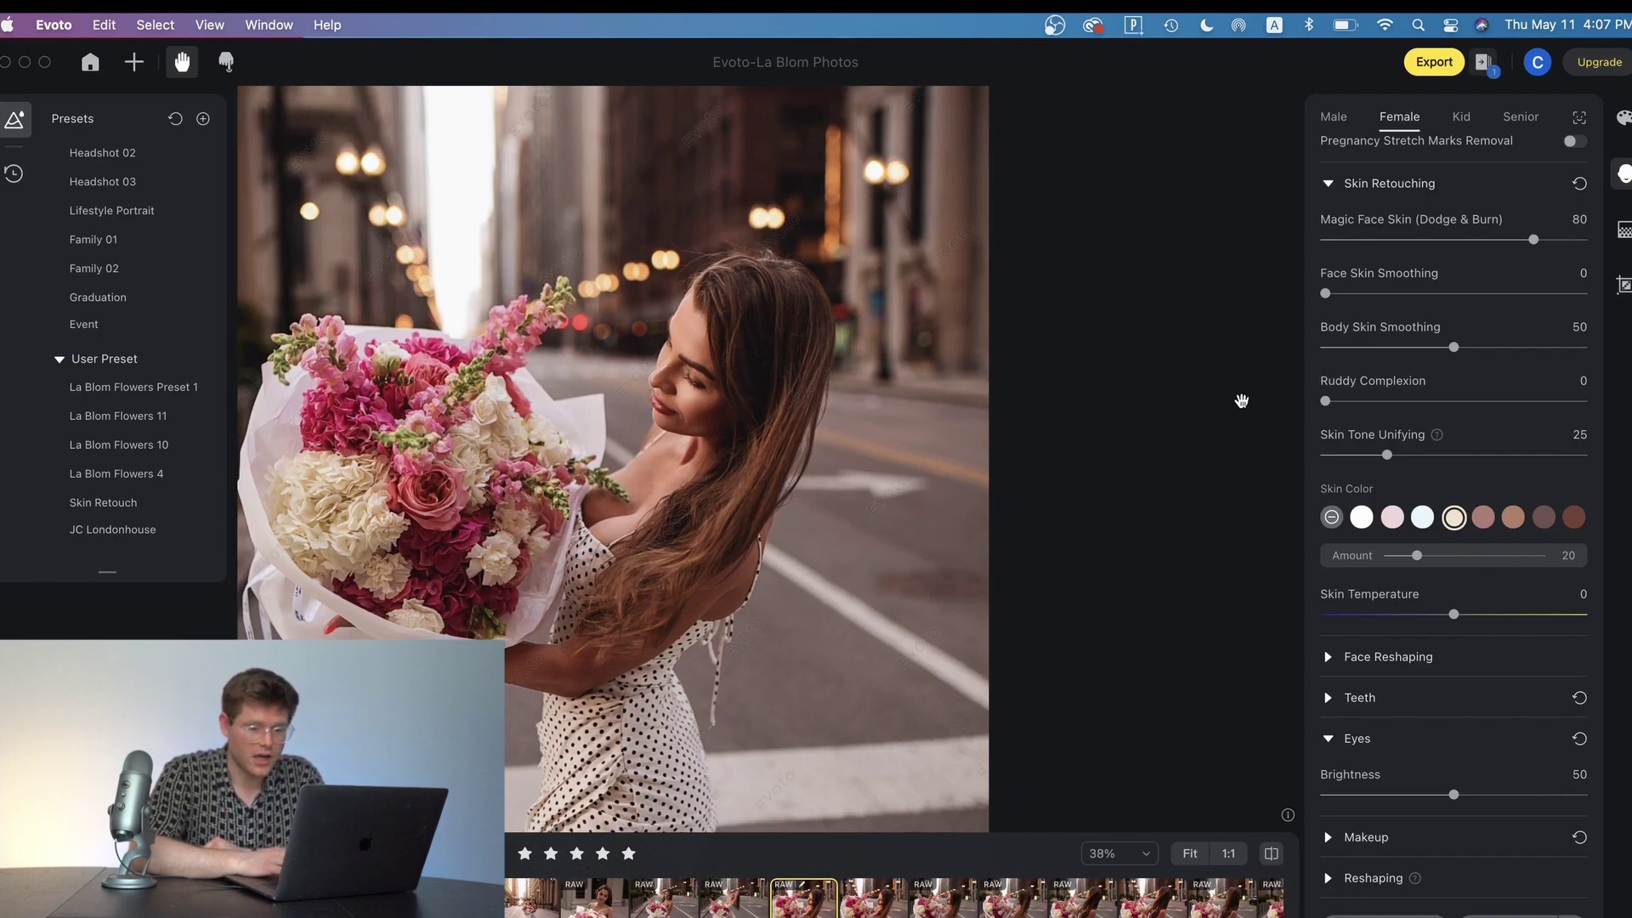
pyautogui.click(1624, 232)
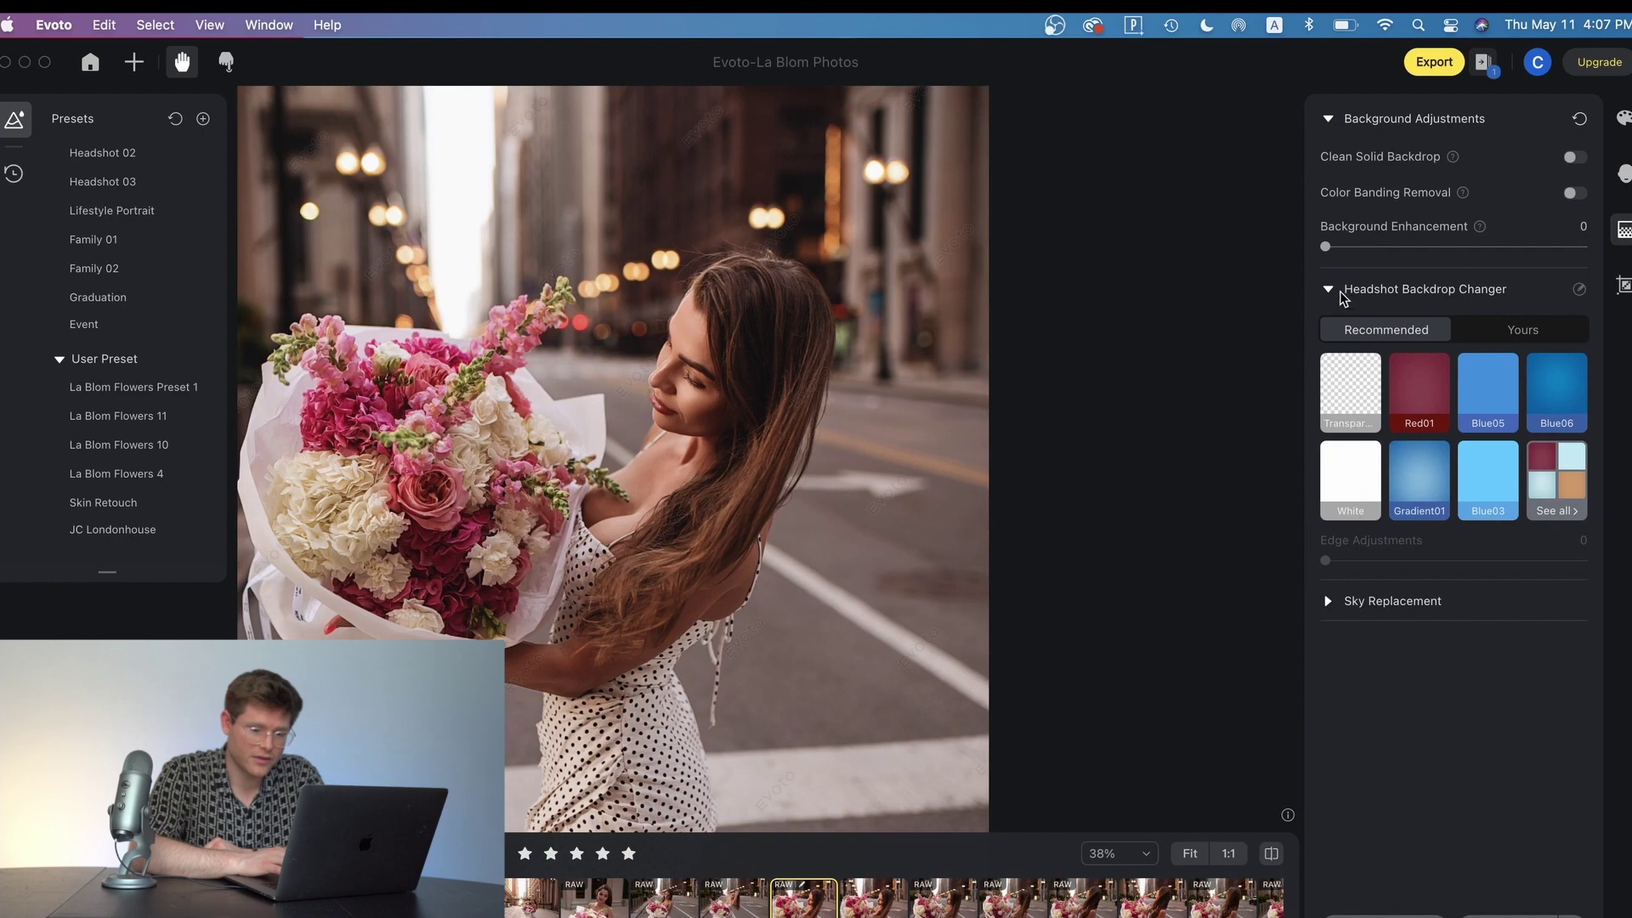
pyautogui.click(1427, 409)
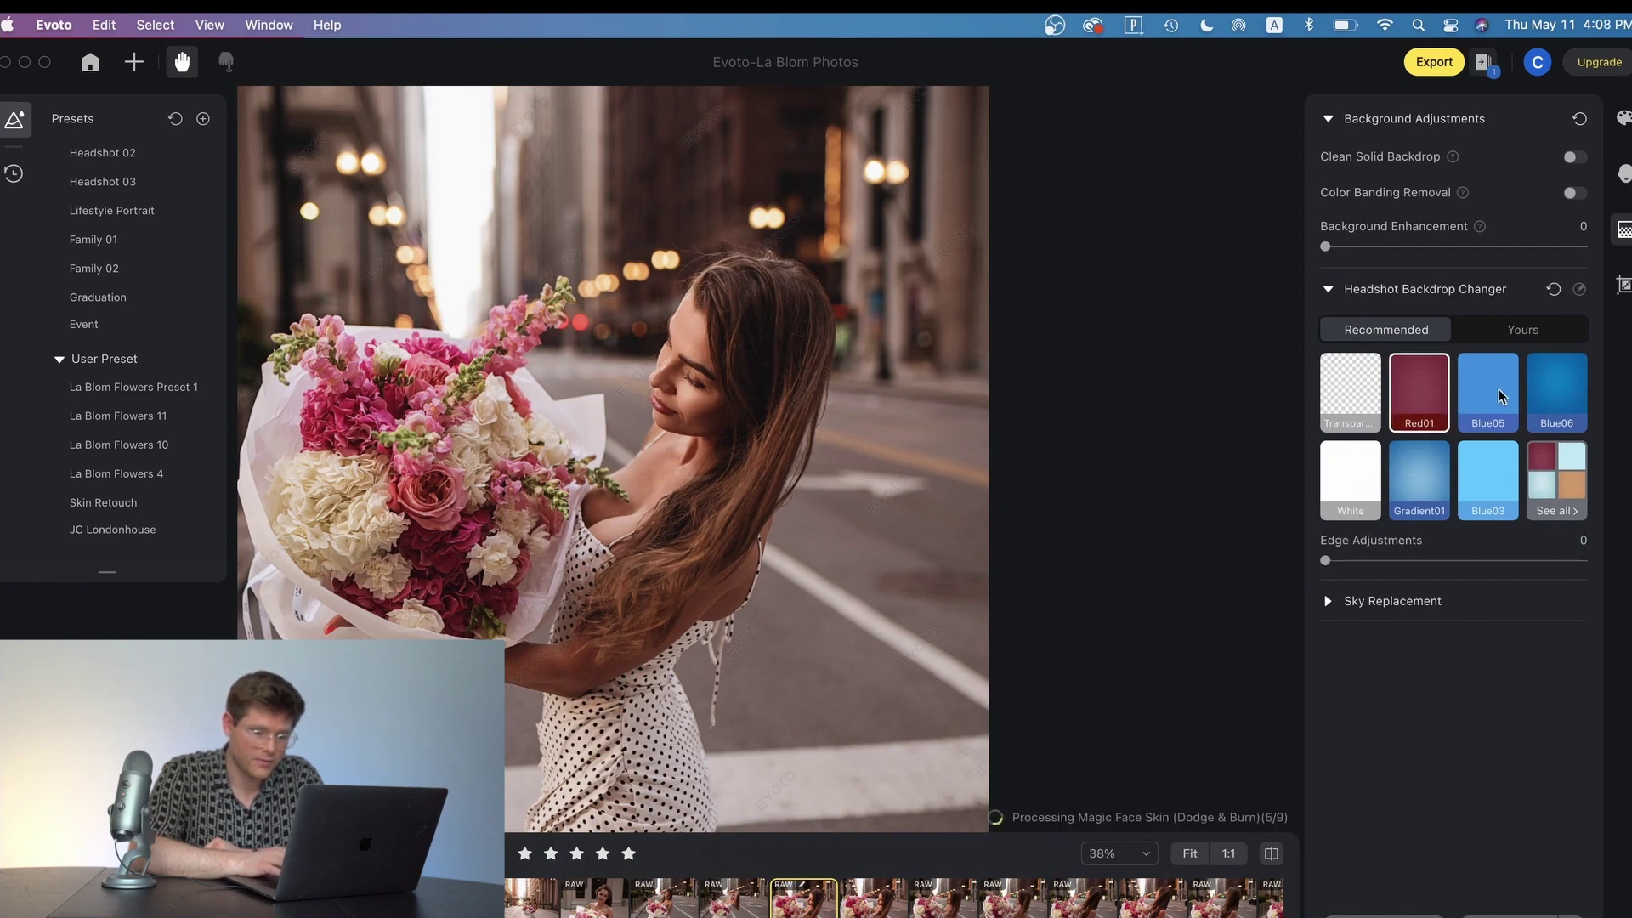
pyautogui.scroll(-2, 766, 464)
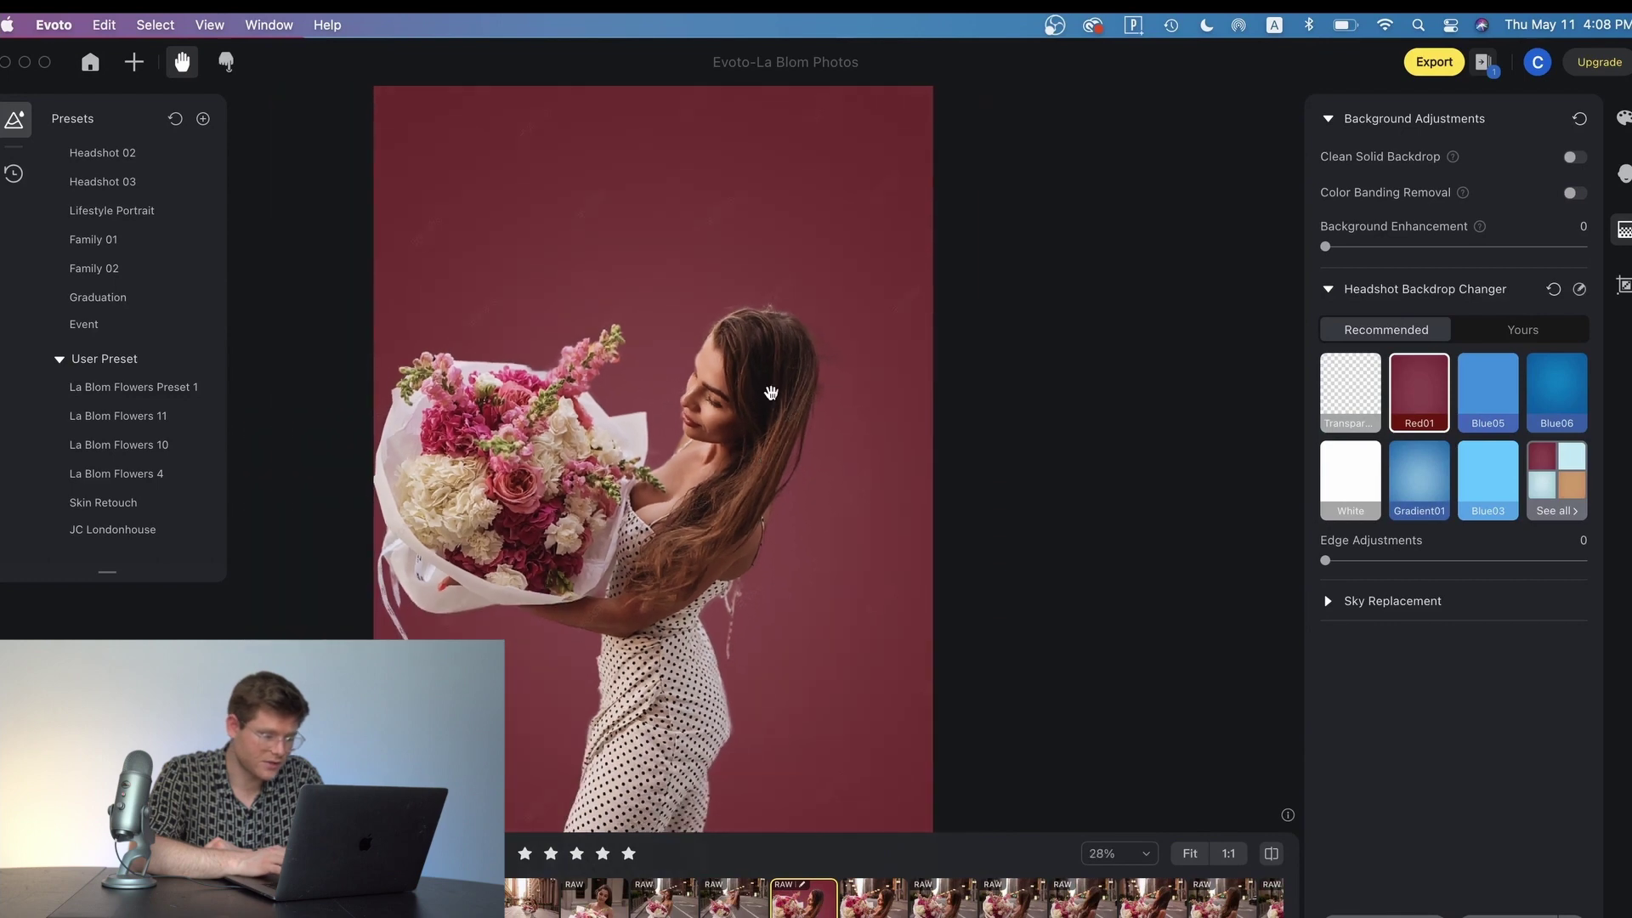
pyautogui.scroll(-2, 769, 383)
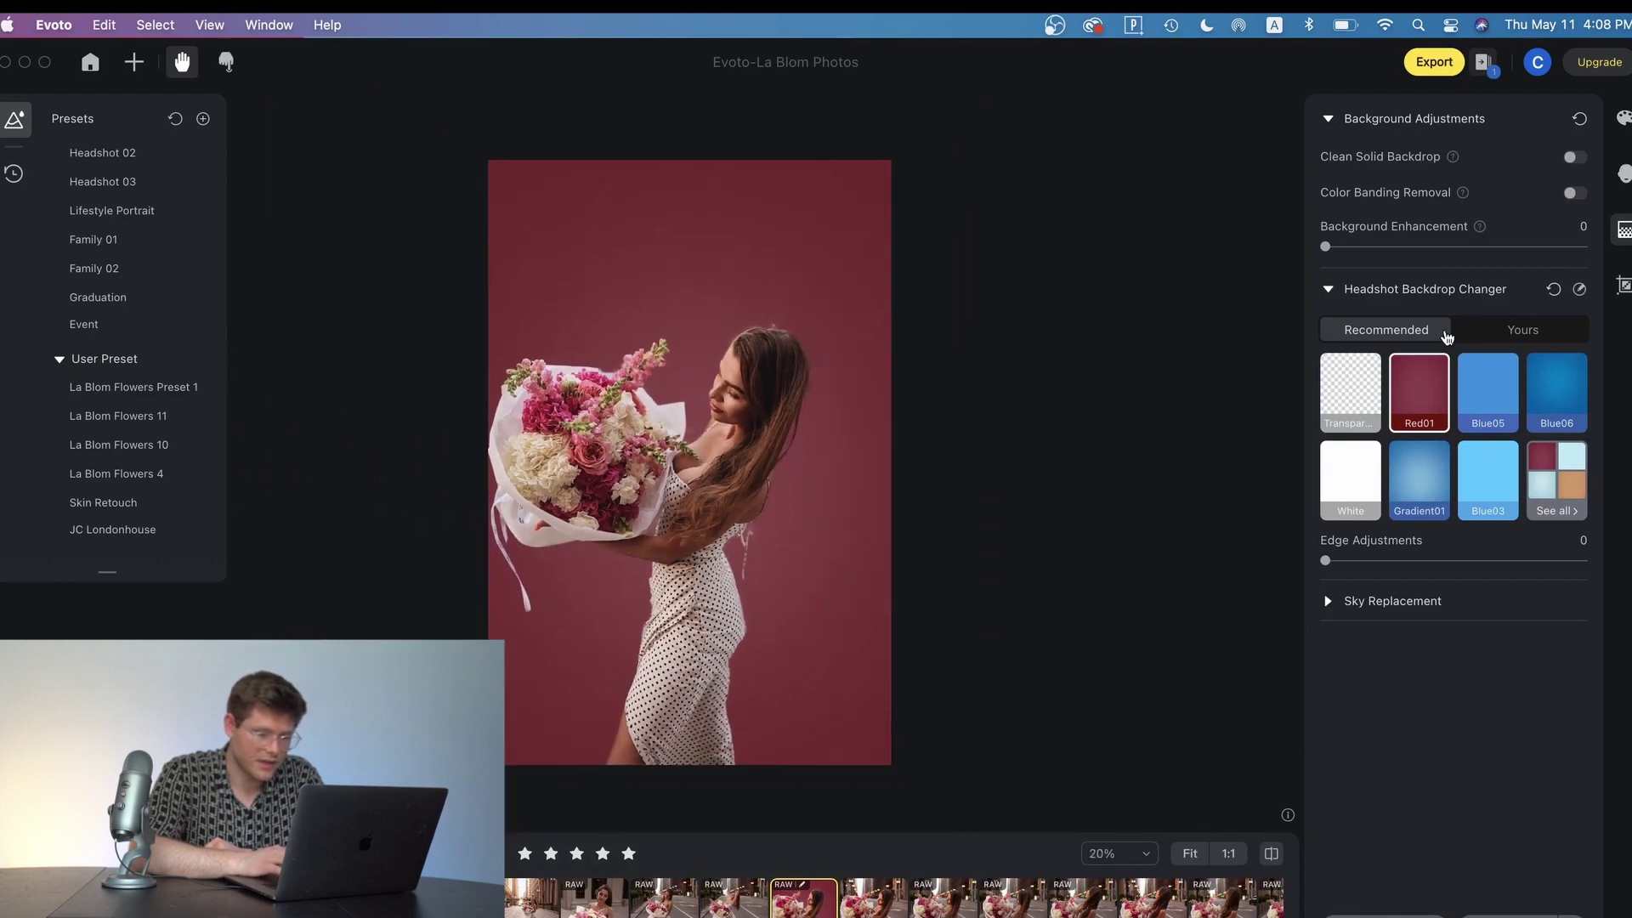
pyautogui.click(1346, 395)
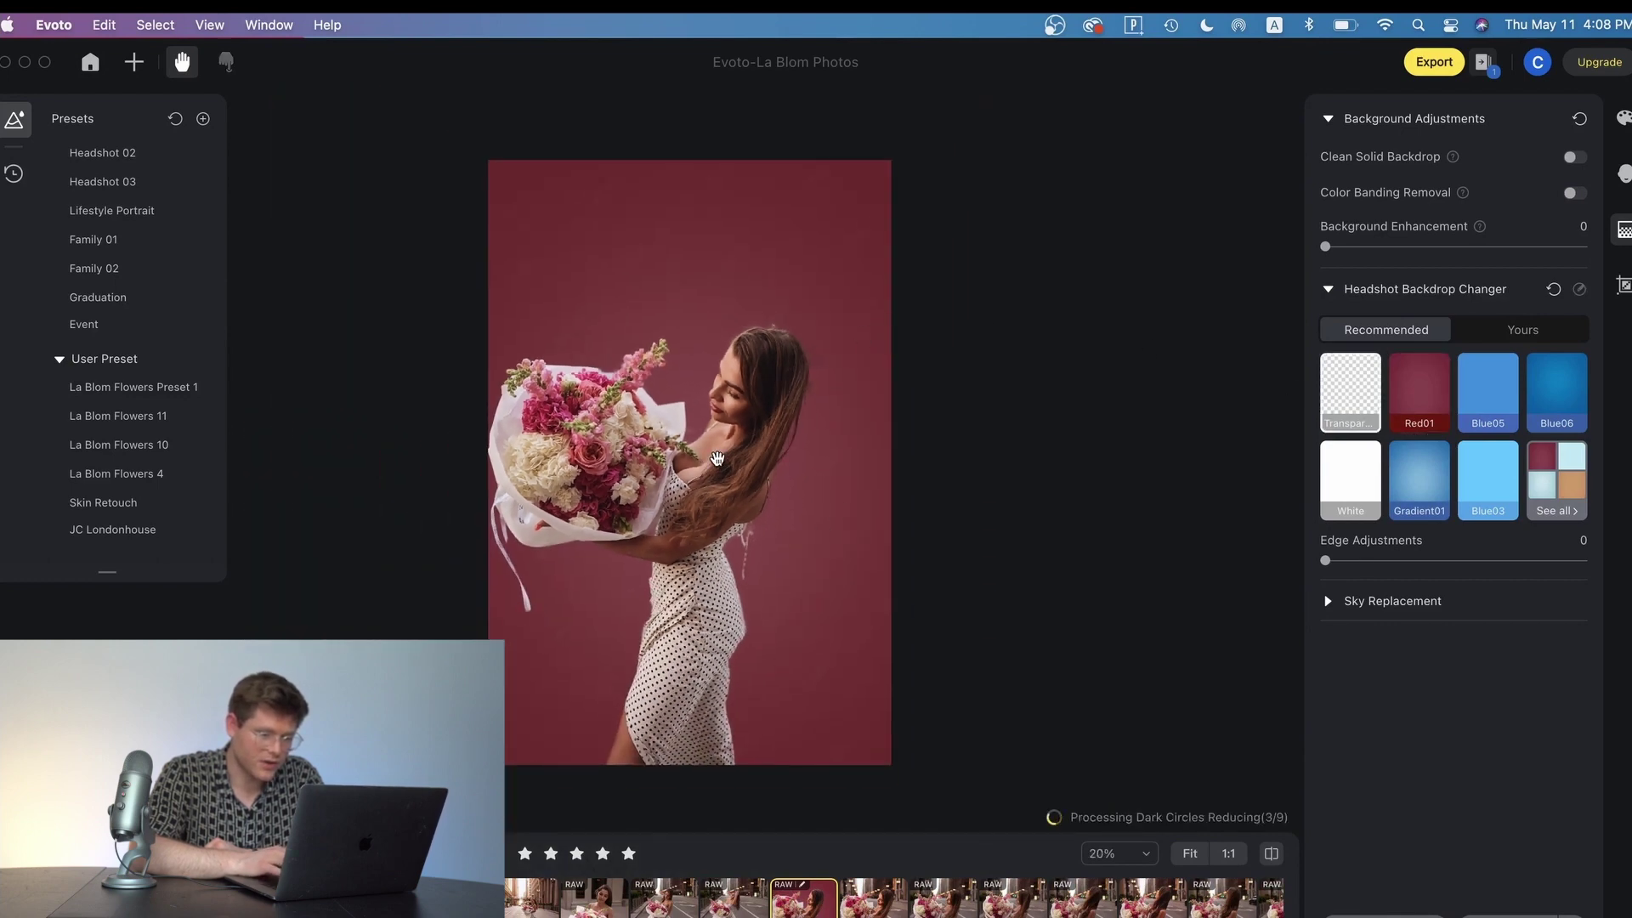
pyautogui.scroll(4, 717, 460)
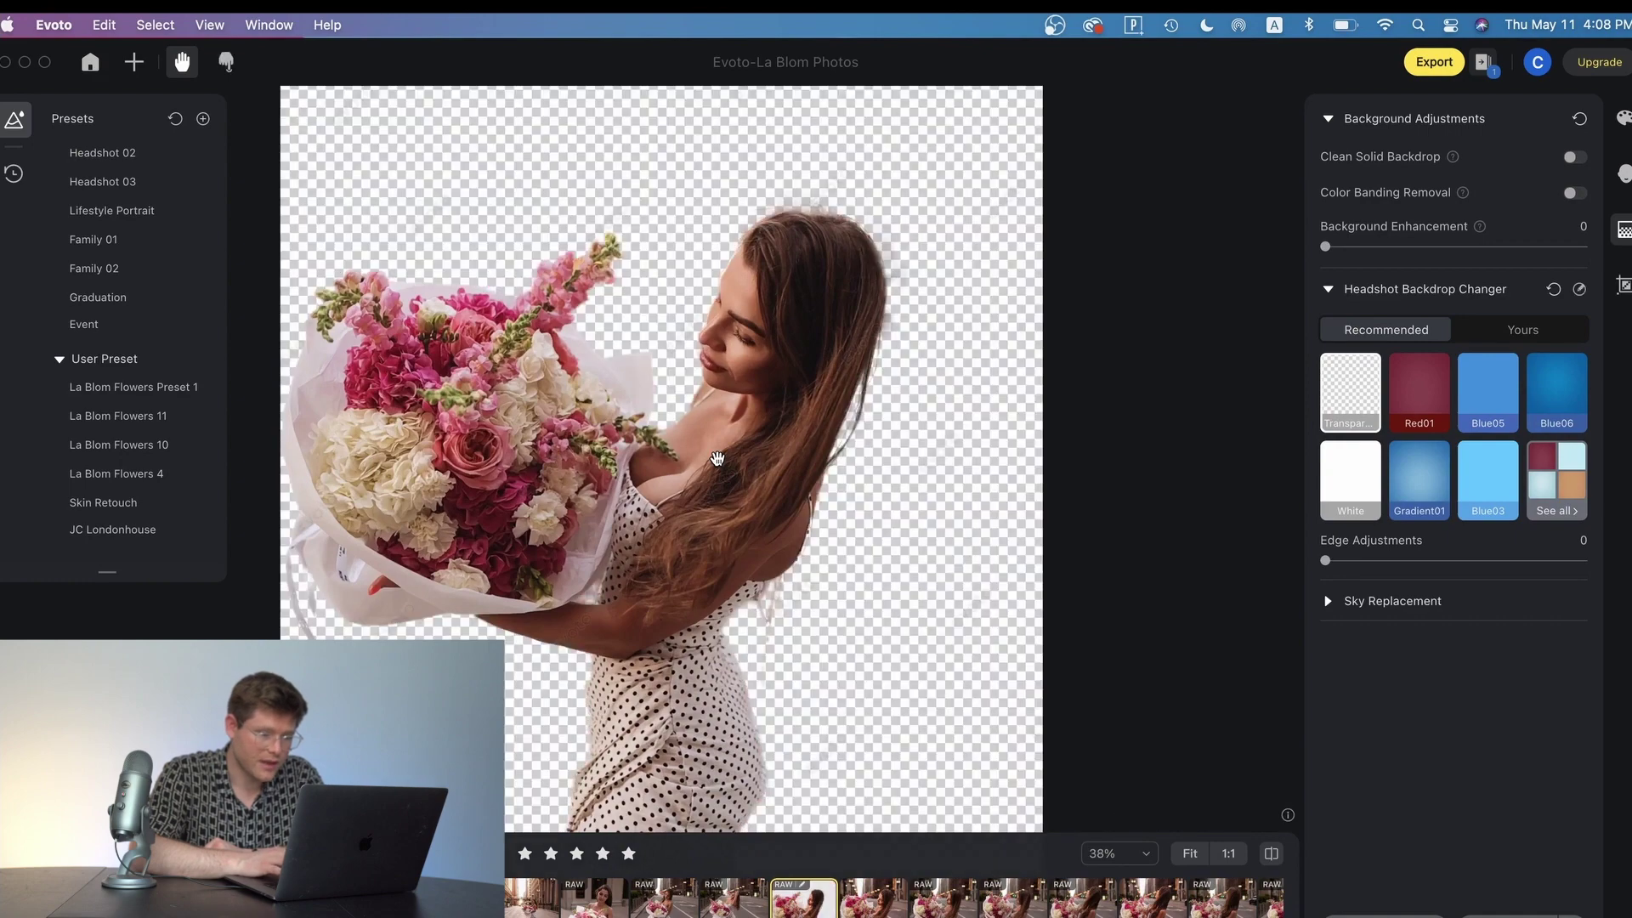
pyautogui.scroll(-2, 718, 460)
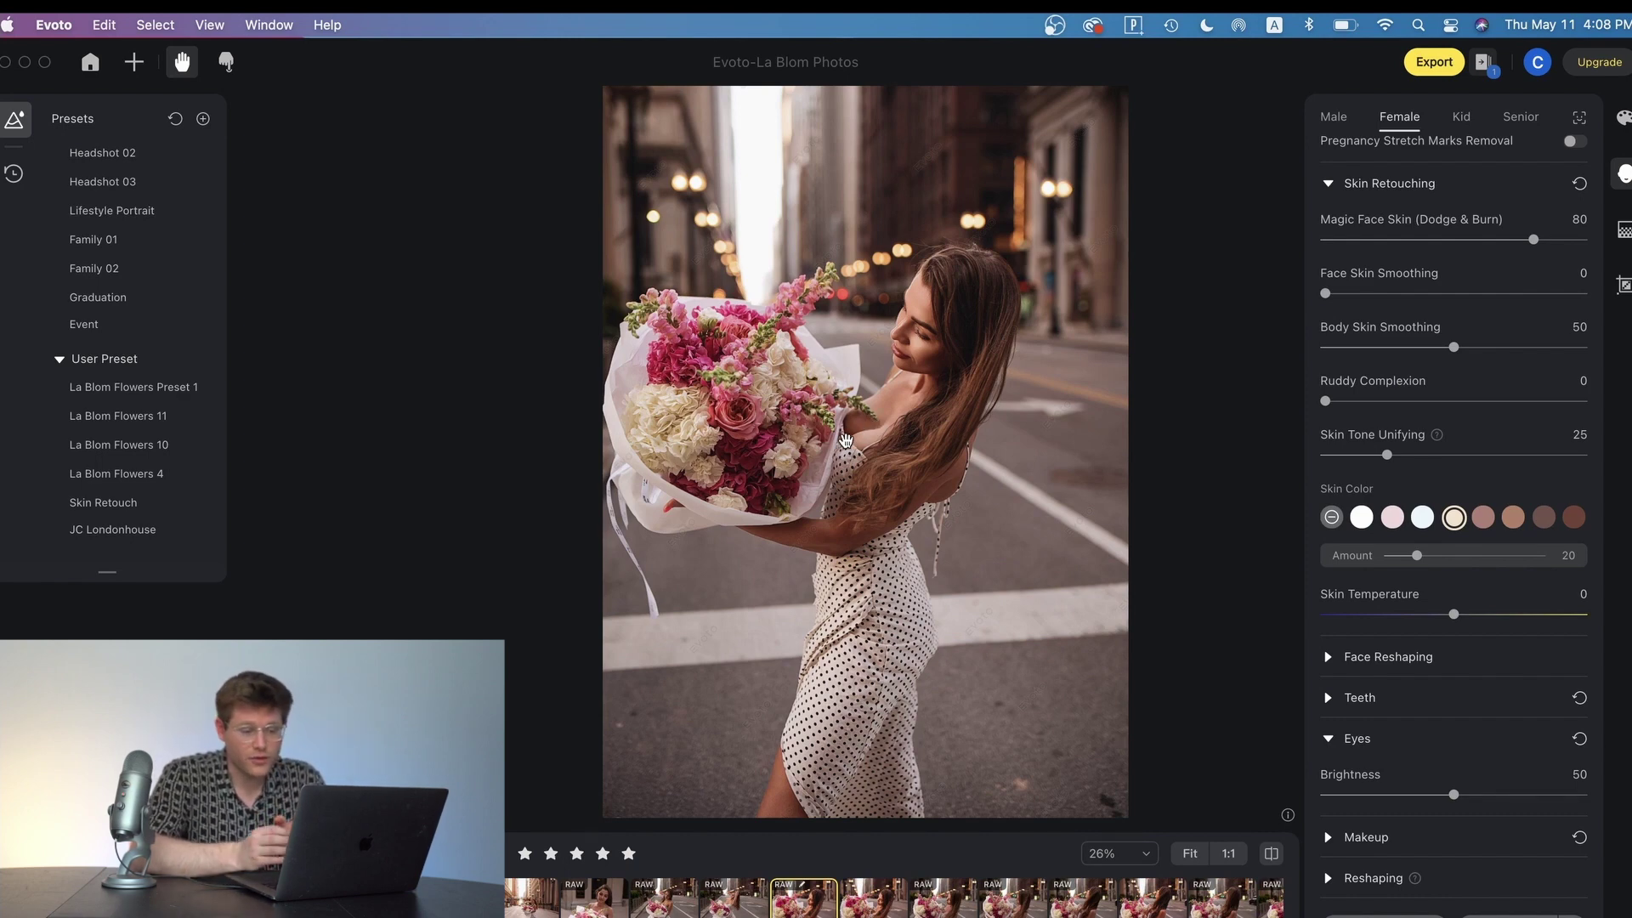
# Step: Zoom the photo to 50% and lower the Face Reshaping nose Size to -19
pyautogui.press('super+equal')
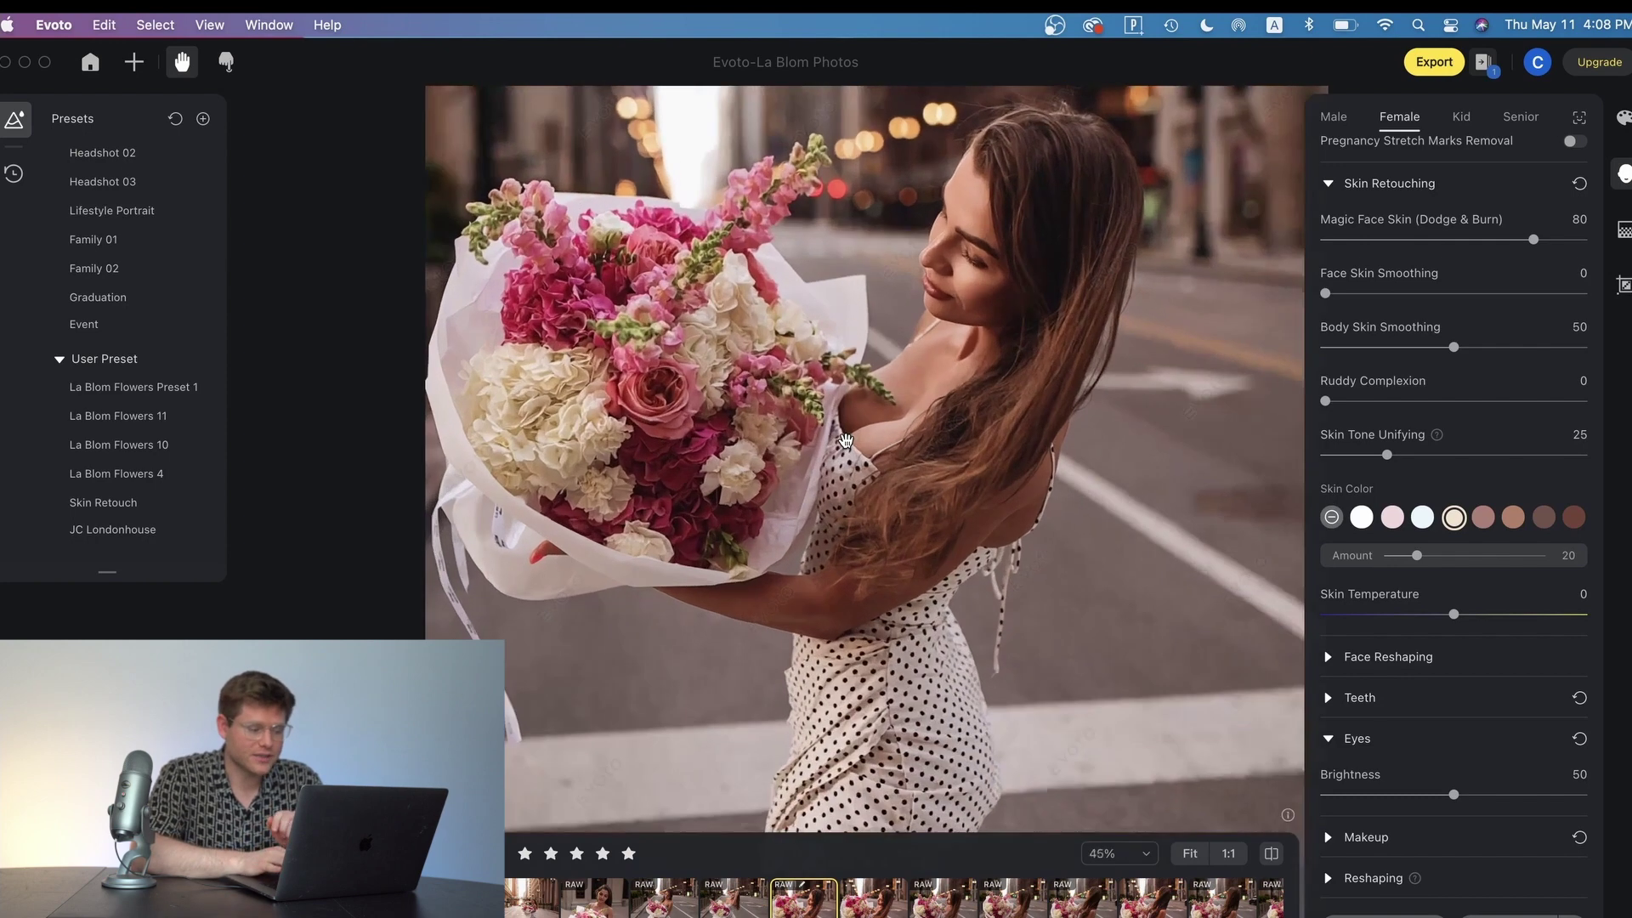
pyautogui.scroll(3, 894, 387)
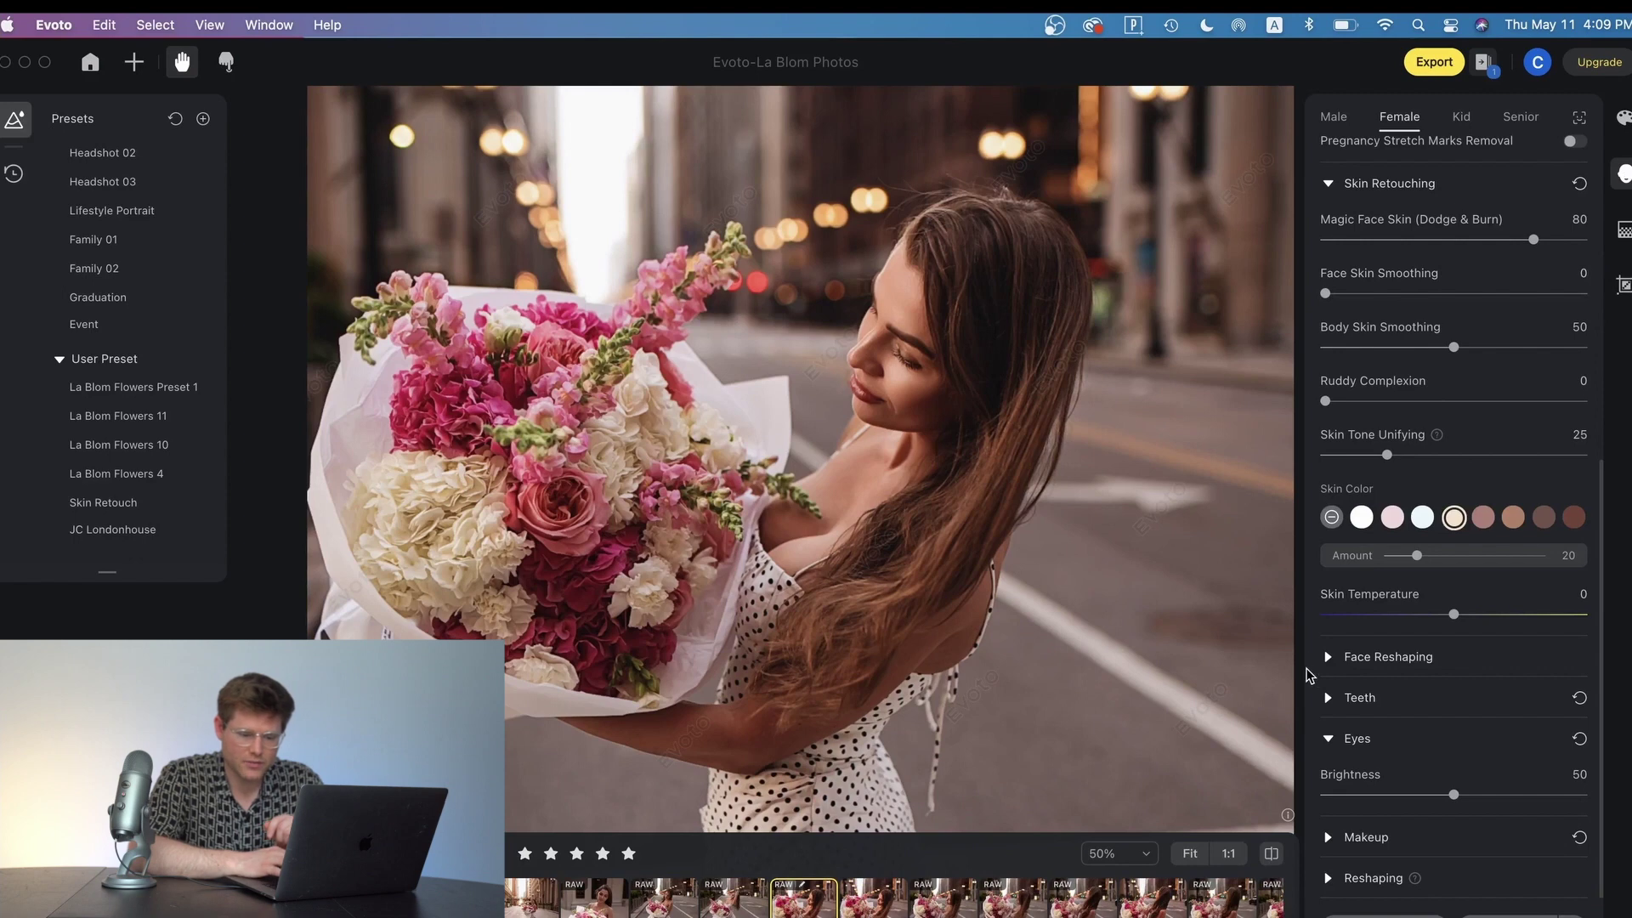
pyautogui.click(1329, 659)
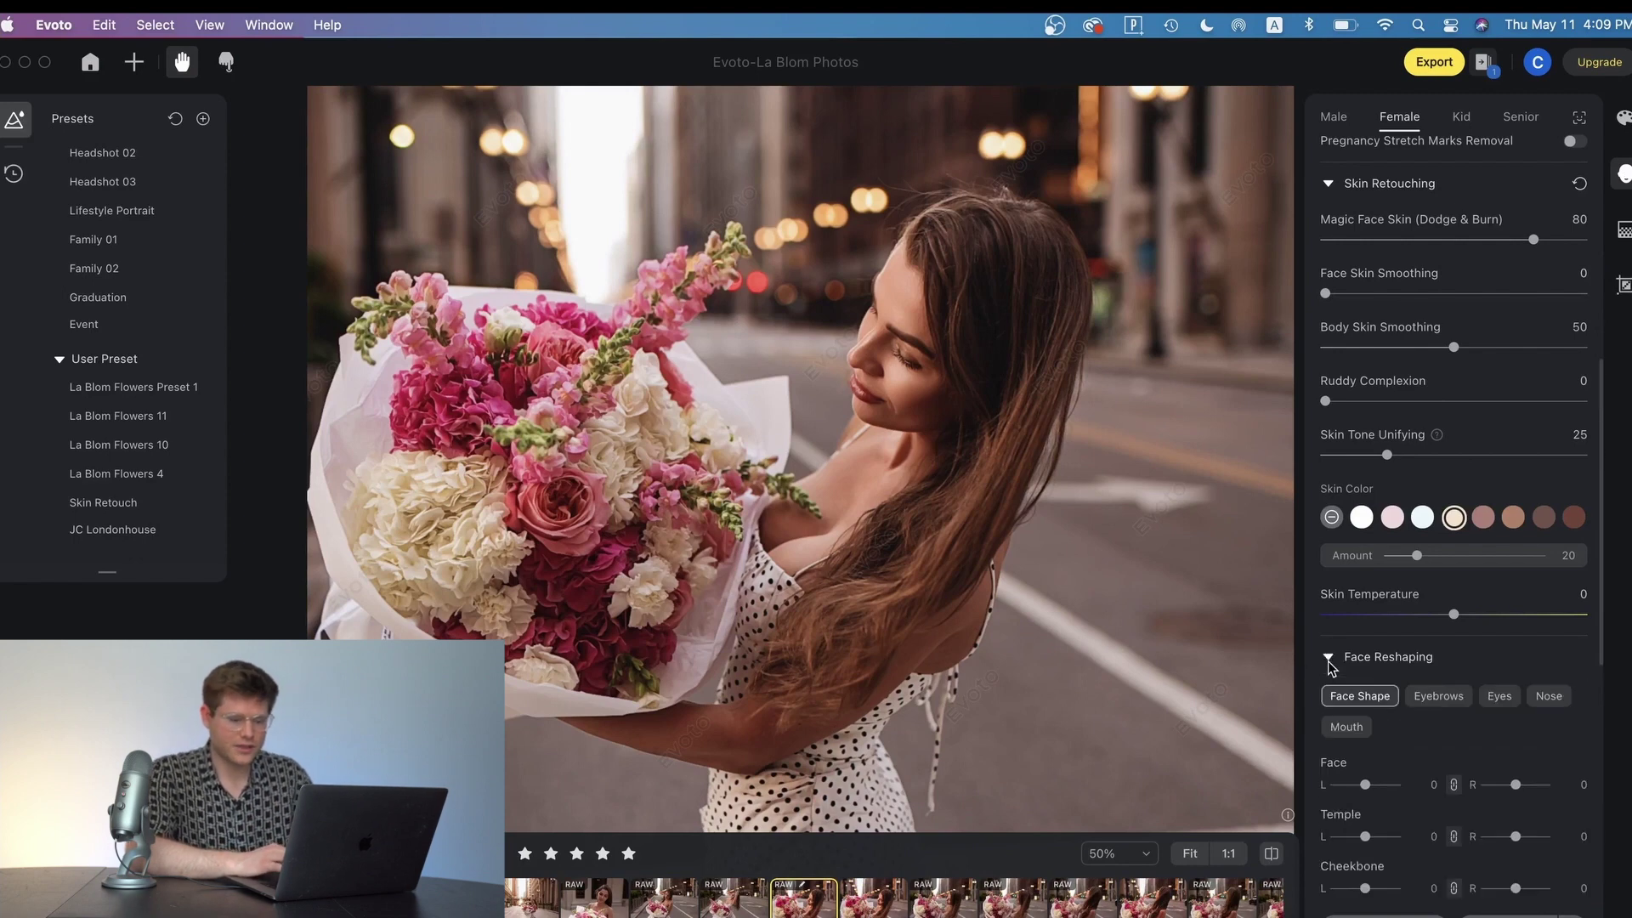
pyautogui.click(1551, 697)
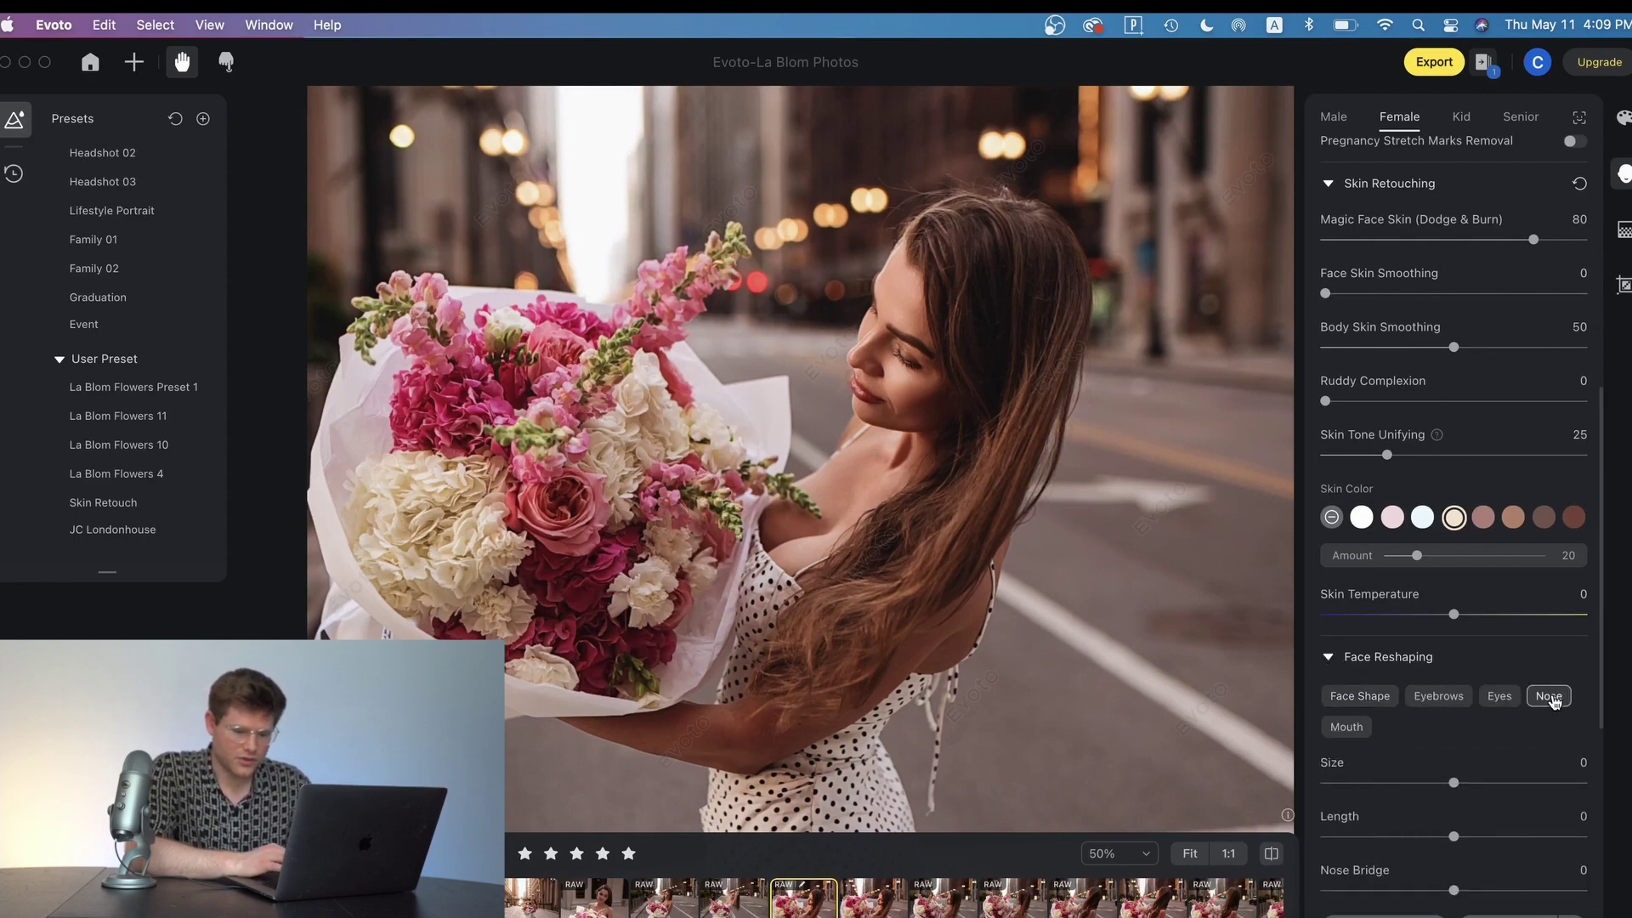
pyautogui.scroll(-3, 1528, 661)
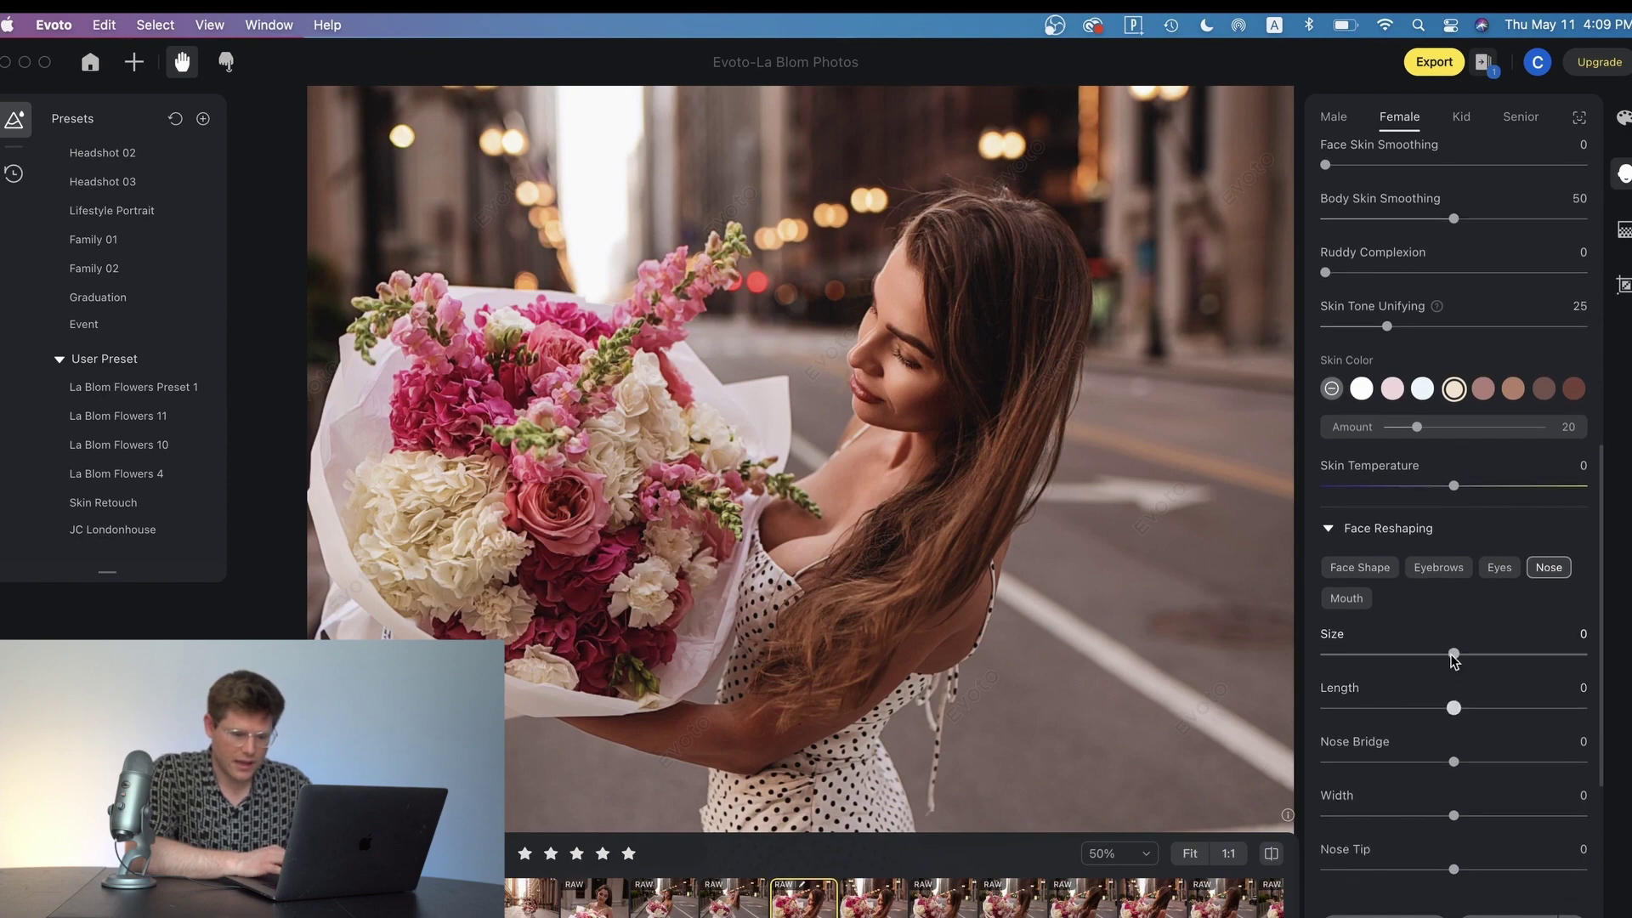
pyautogui.moveTo(1448, 651); pyautogui.dragTo(1404, 659)
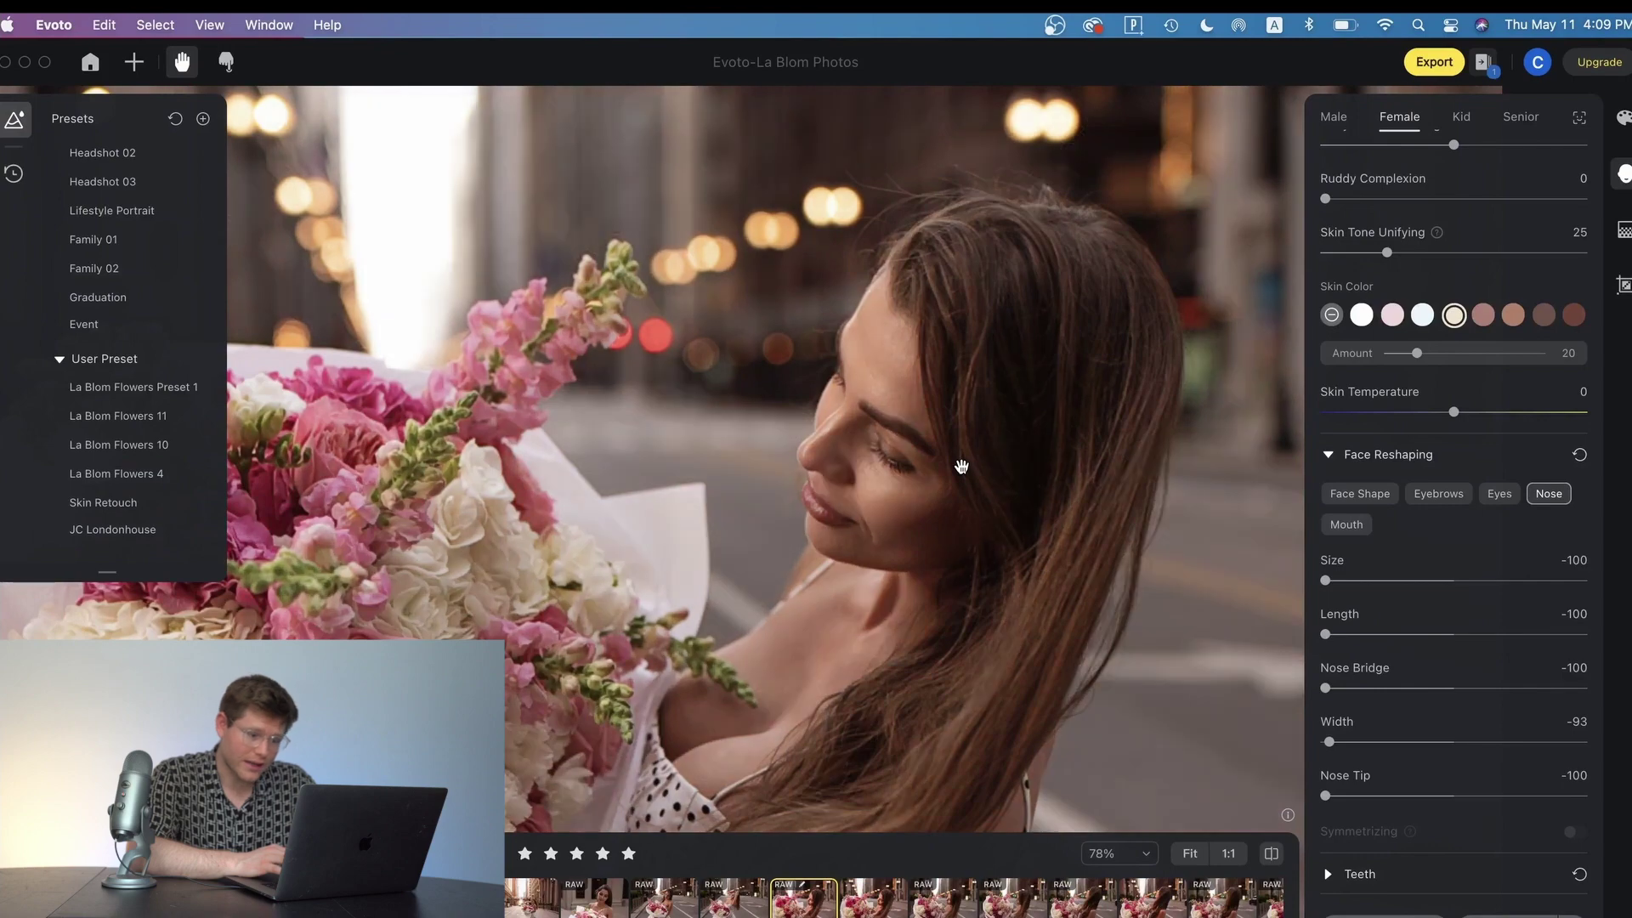
# Step: Push nose Size, Length, Bridge and Tip to -100 and Width to -93, zooming to inspect
pyautogui.scroll(3, 961, 467)
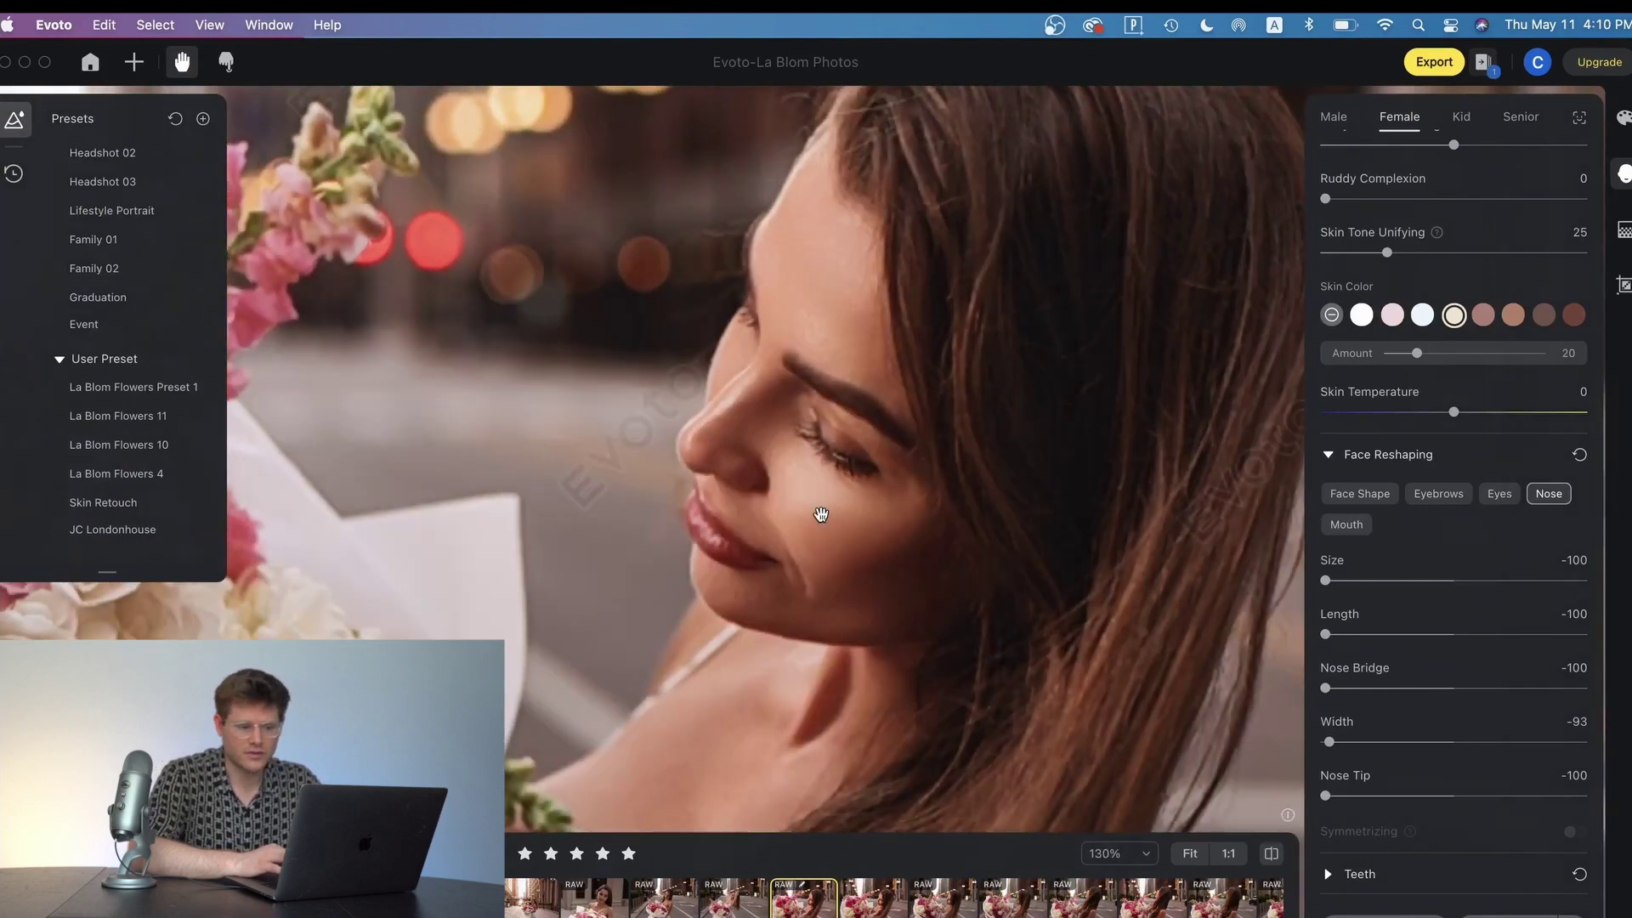
pyautogui.scroll(-2, 821, 514)
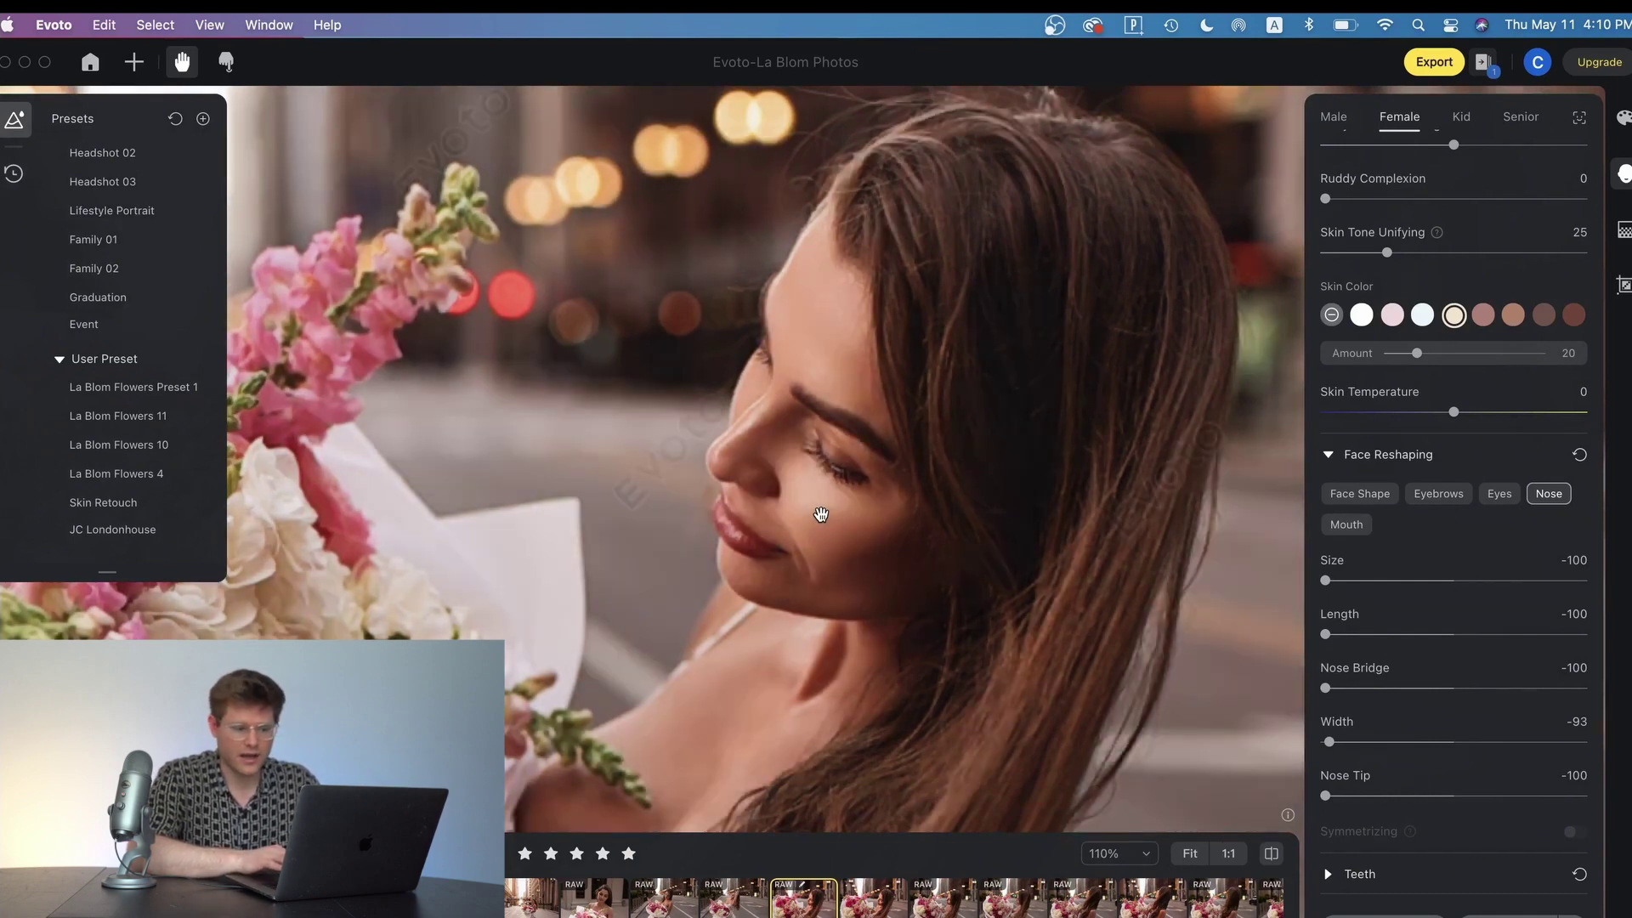
pyautogui.scroll(-2, 820, 514)
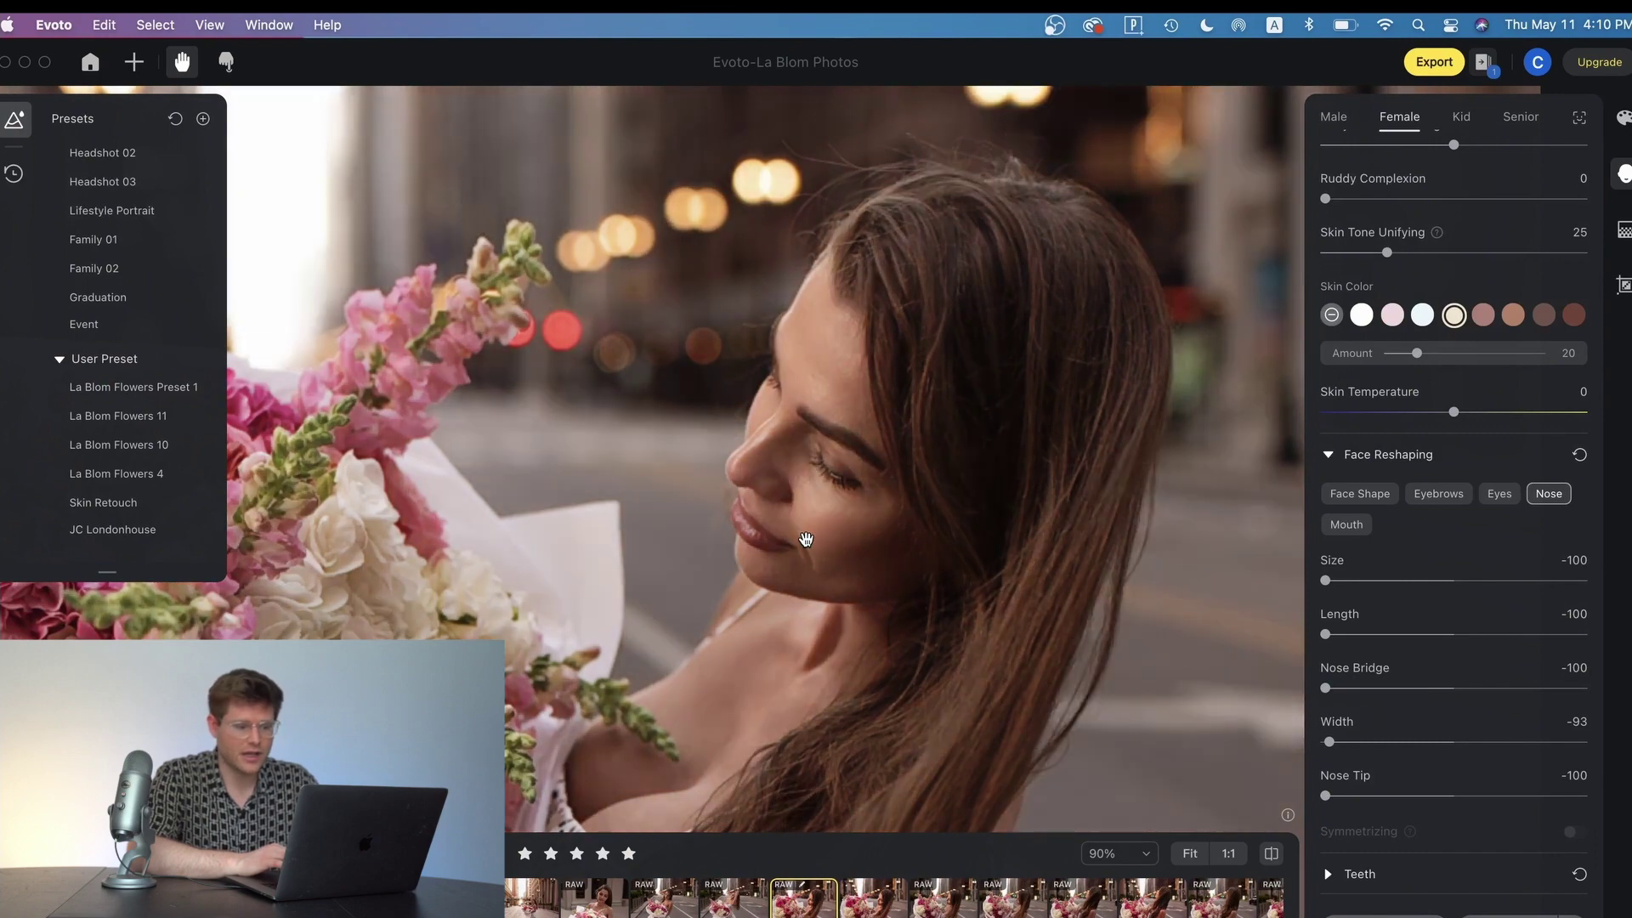
pyautogui.scroll(-2, 806, 539)
pyautogui.scroll(-2, 848, 562)
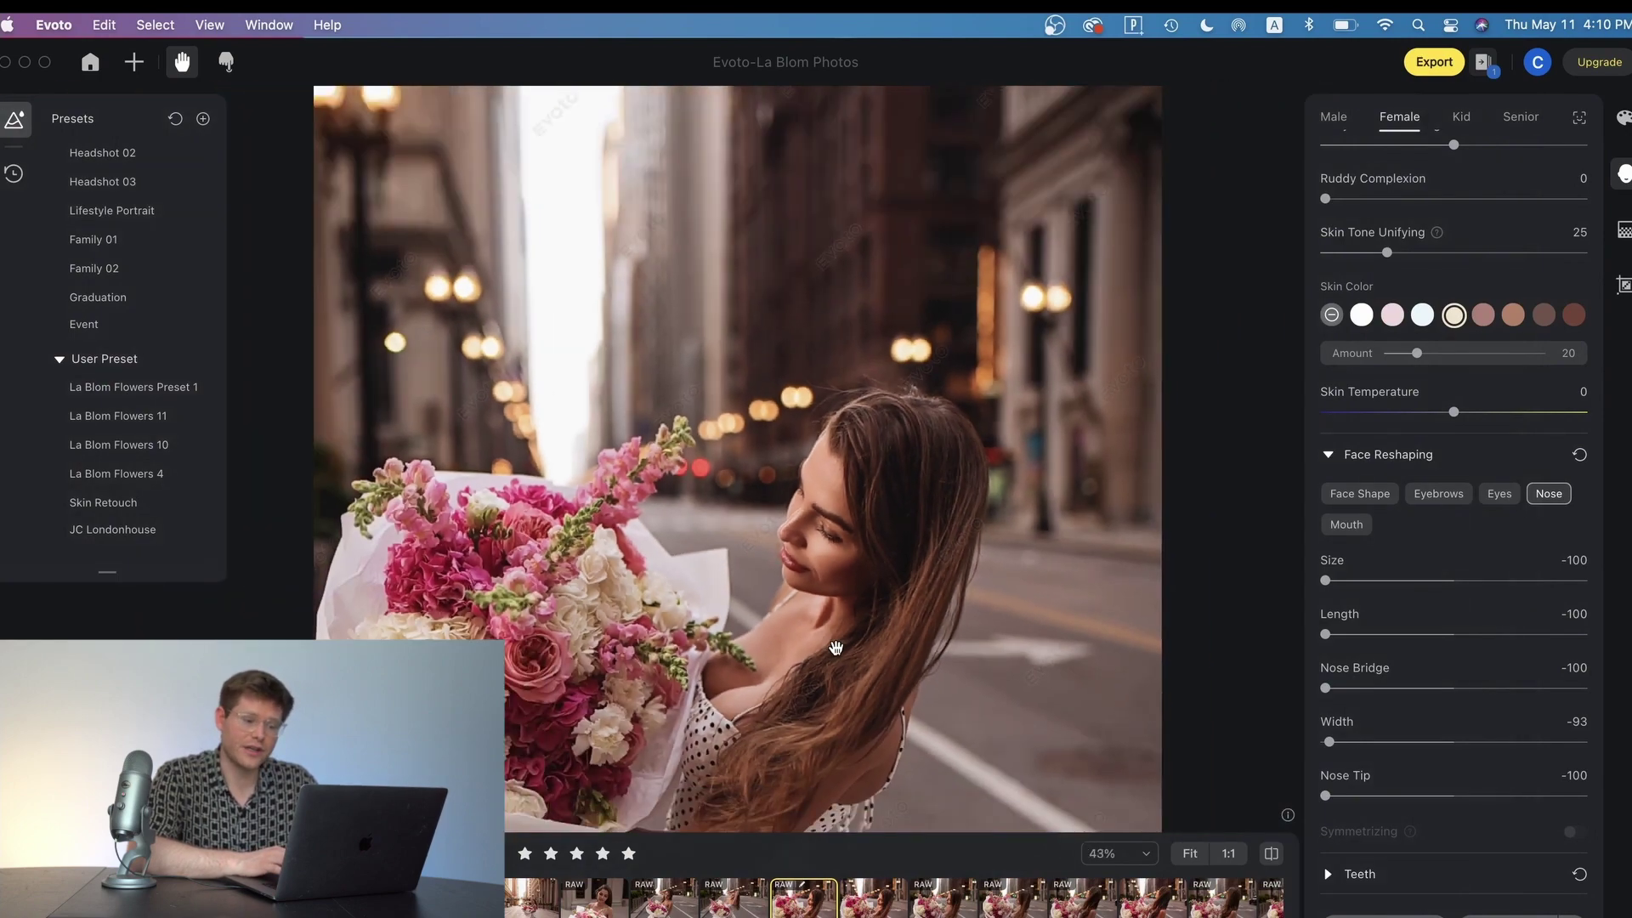
pyautogui.scroll(2, 848, 562)
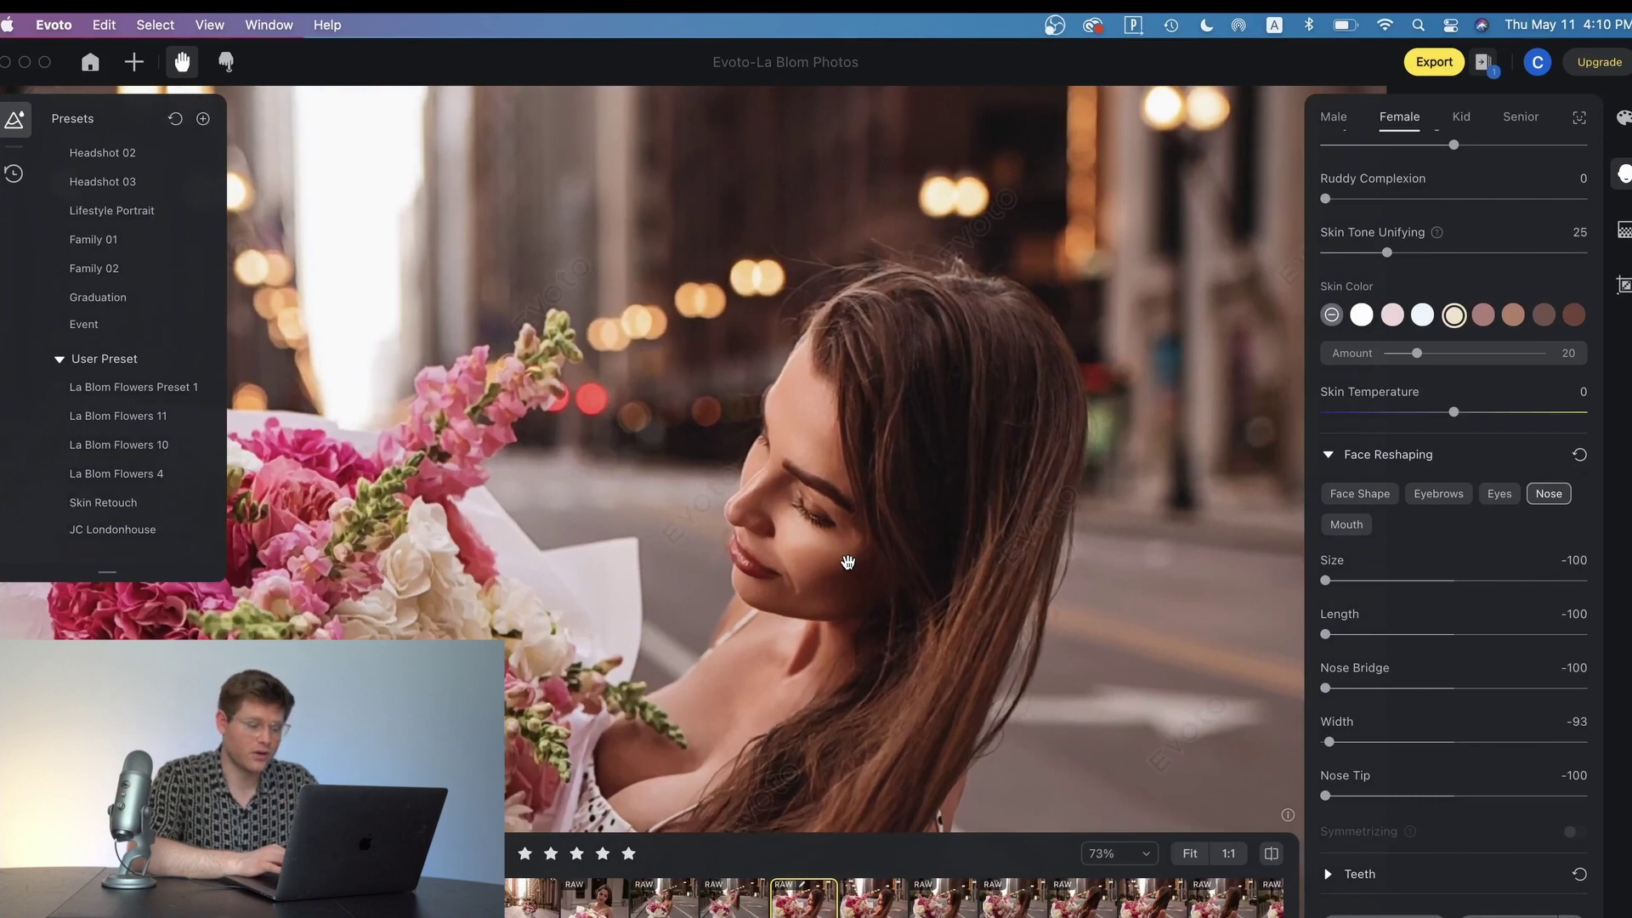
pyautogui.scroll(1, 848, 562)
pyautogui.scroll(-3, 847, 562)
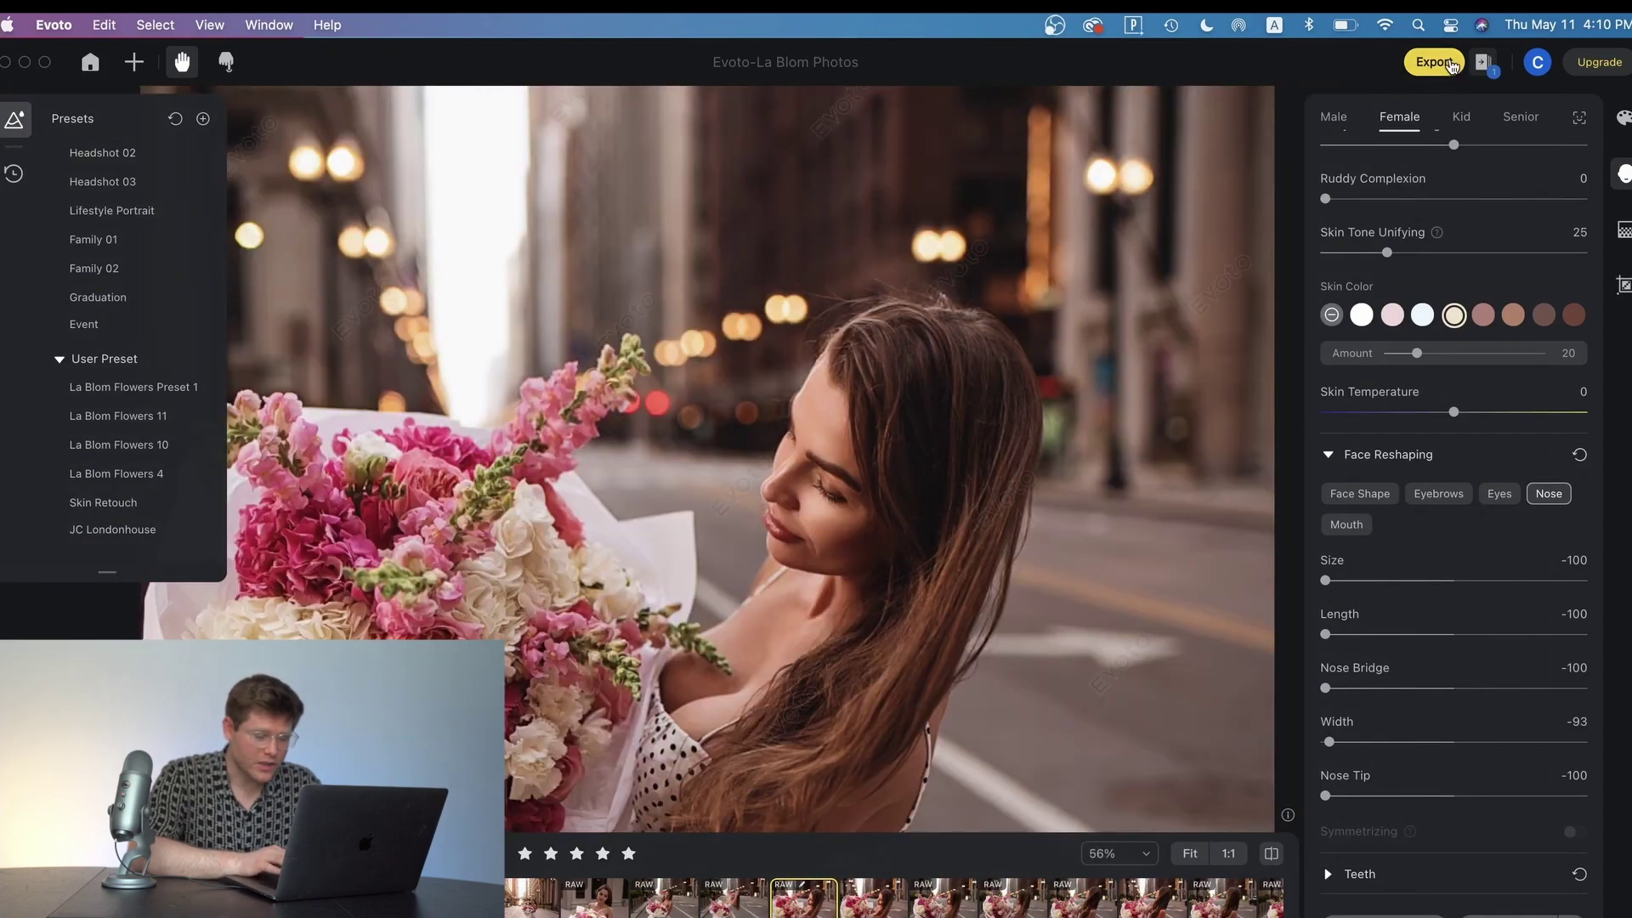
# Step: Export the retouched photo to the New folder inside Best Raws
pyautogui.click(1450, 64)
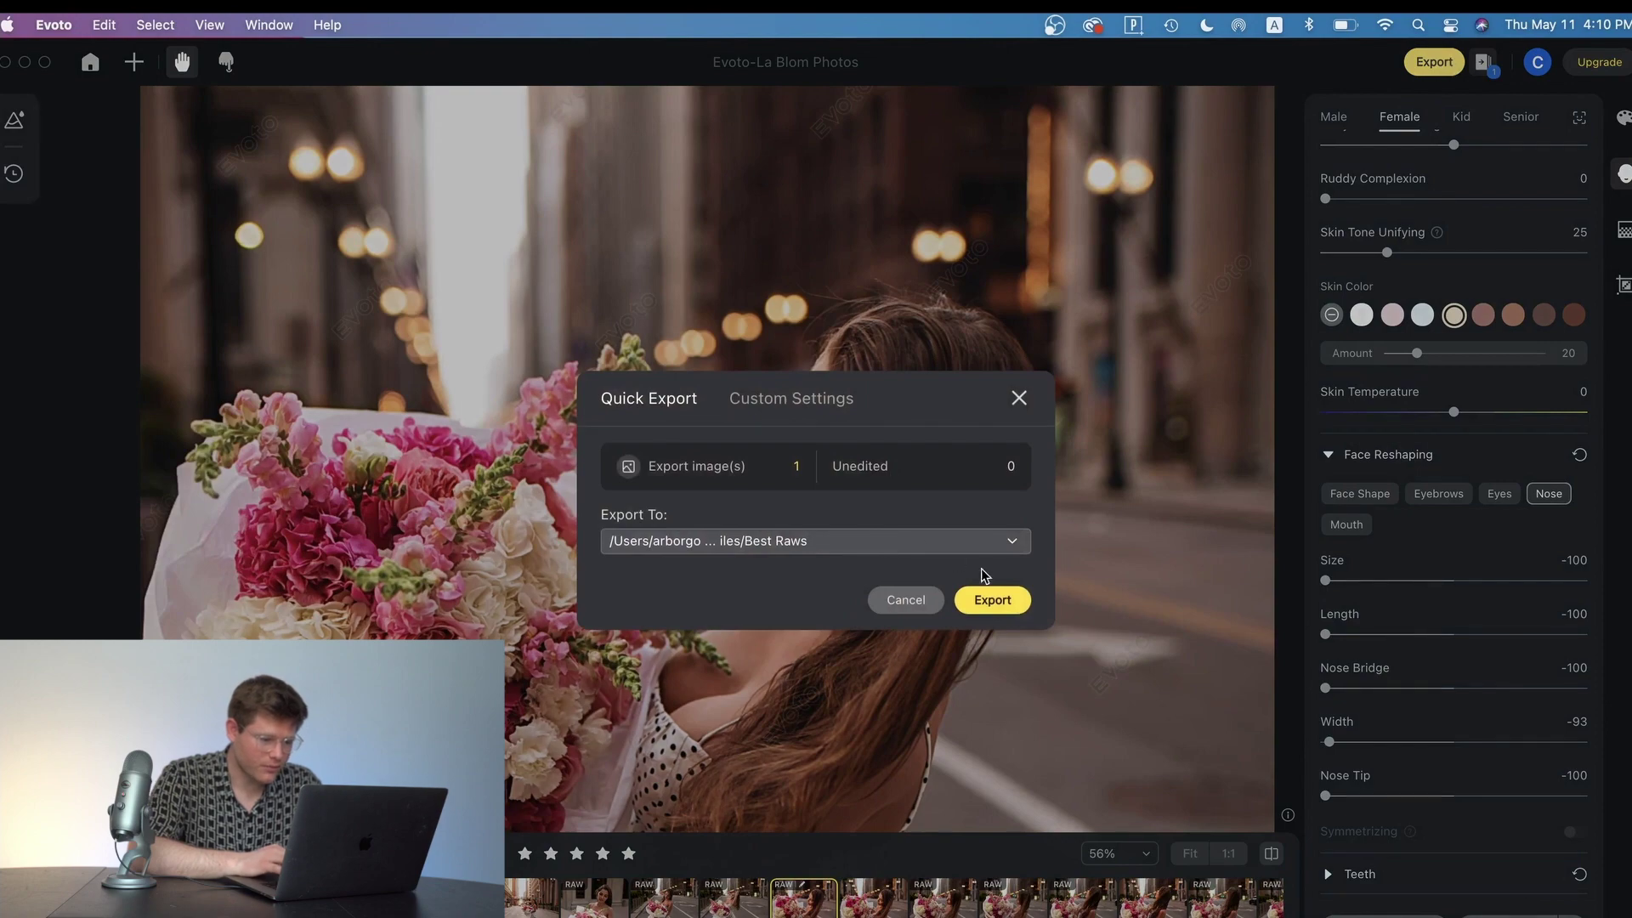
pyautogui.click(993, 542)
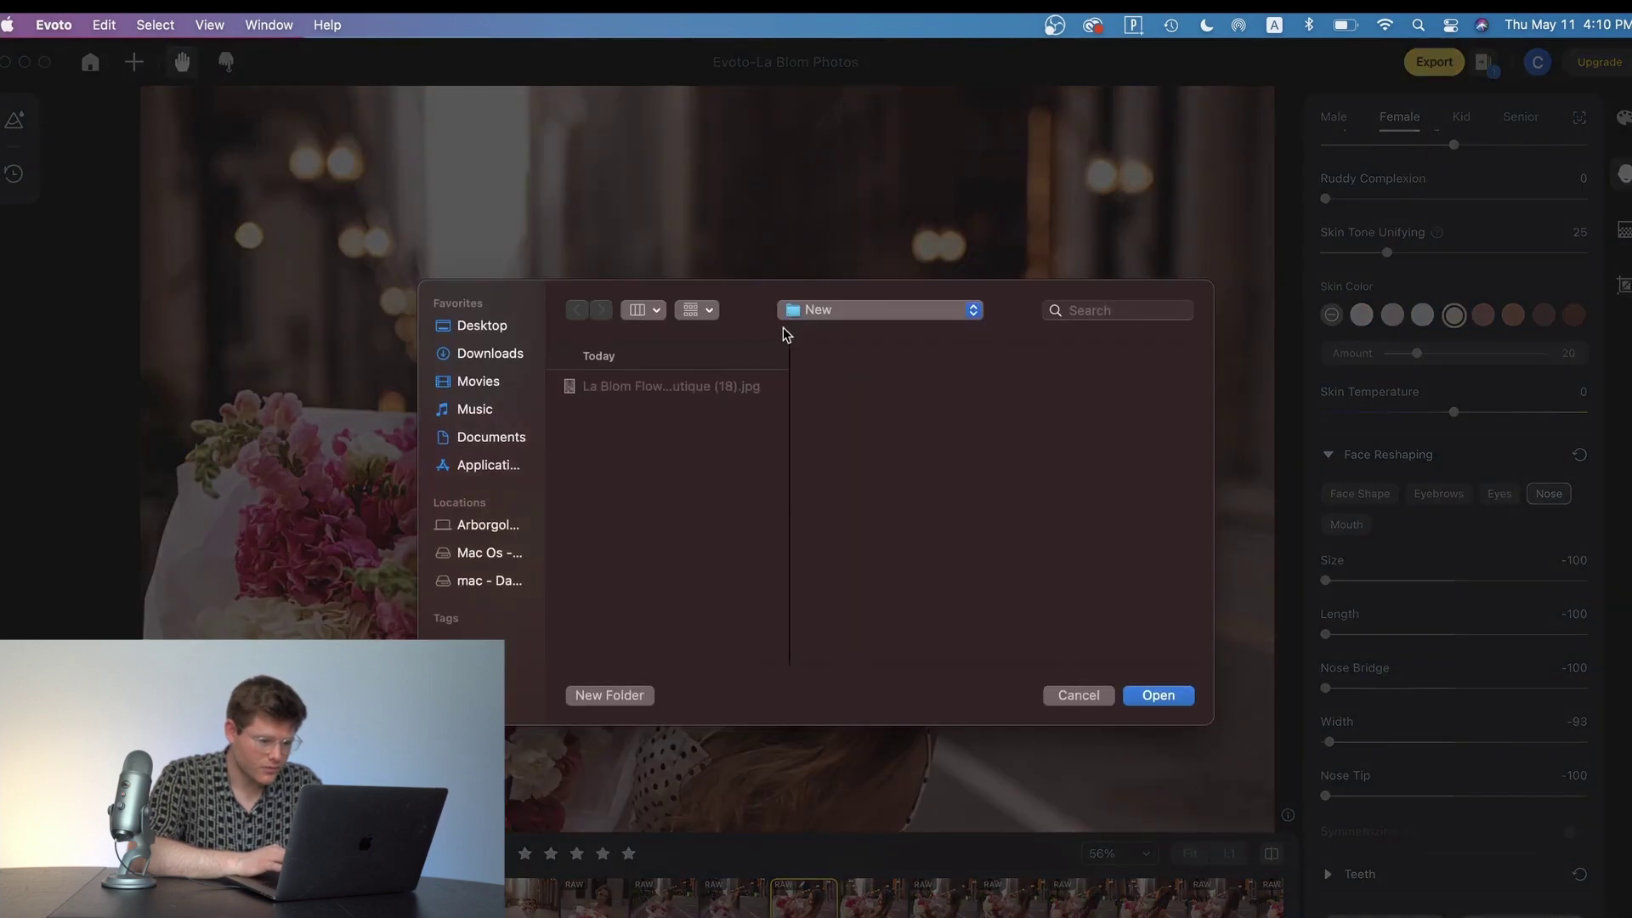
pyautogui.click(1171, 696)
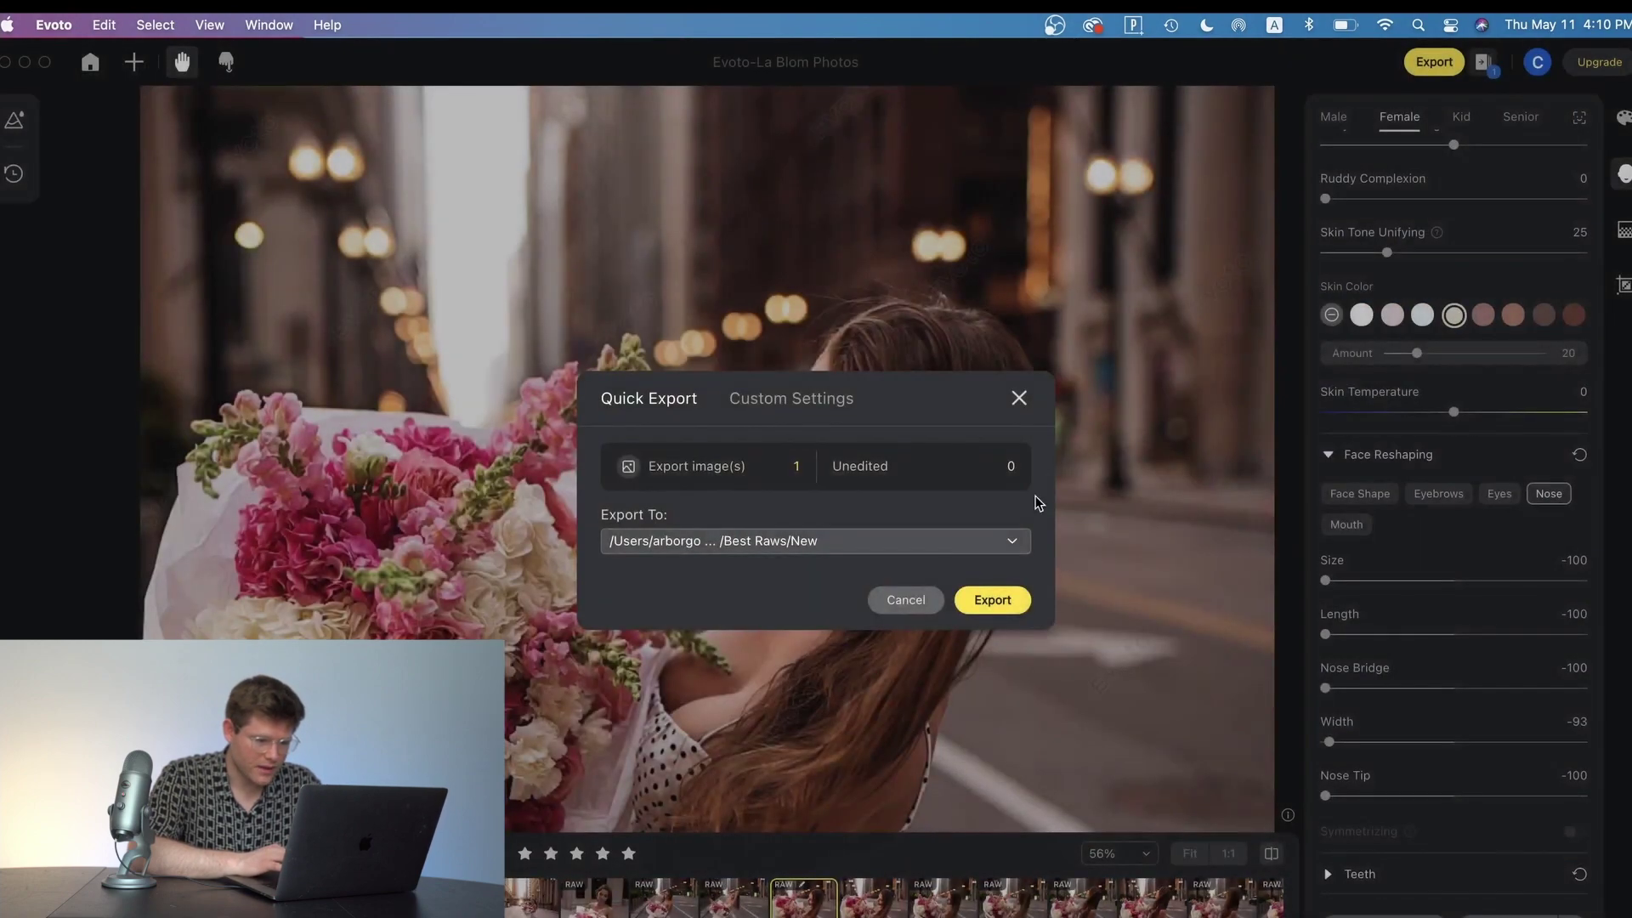
pyautogui.click(993, 600)
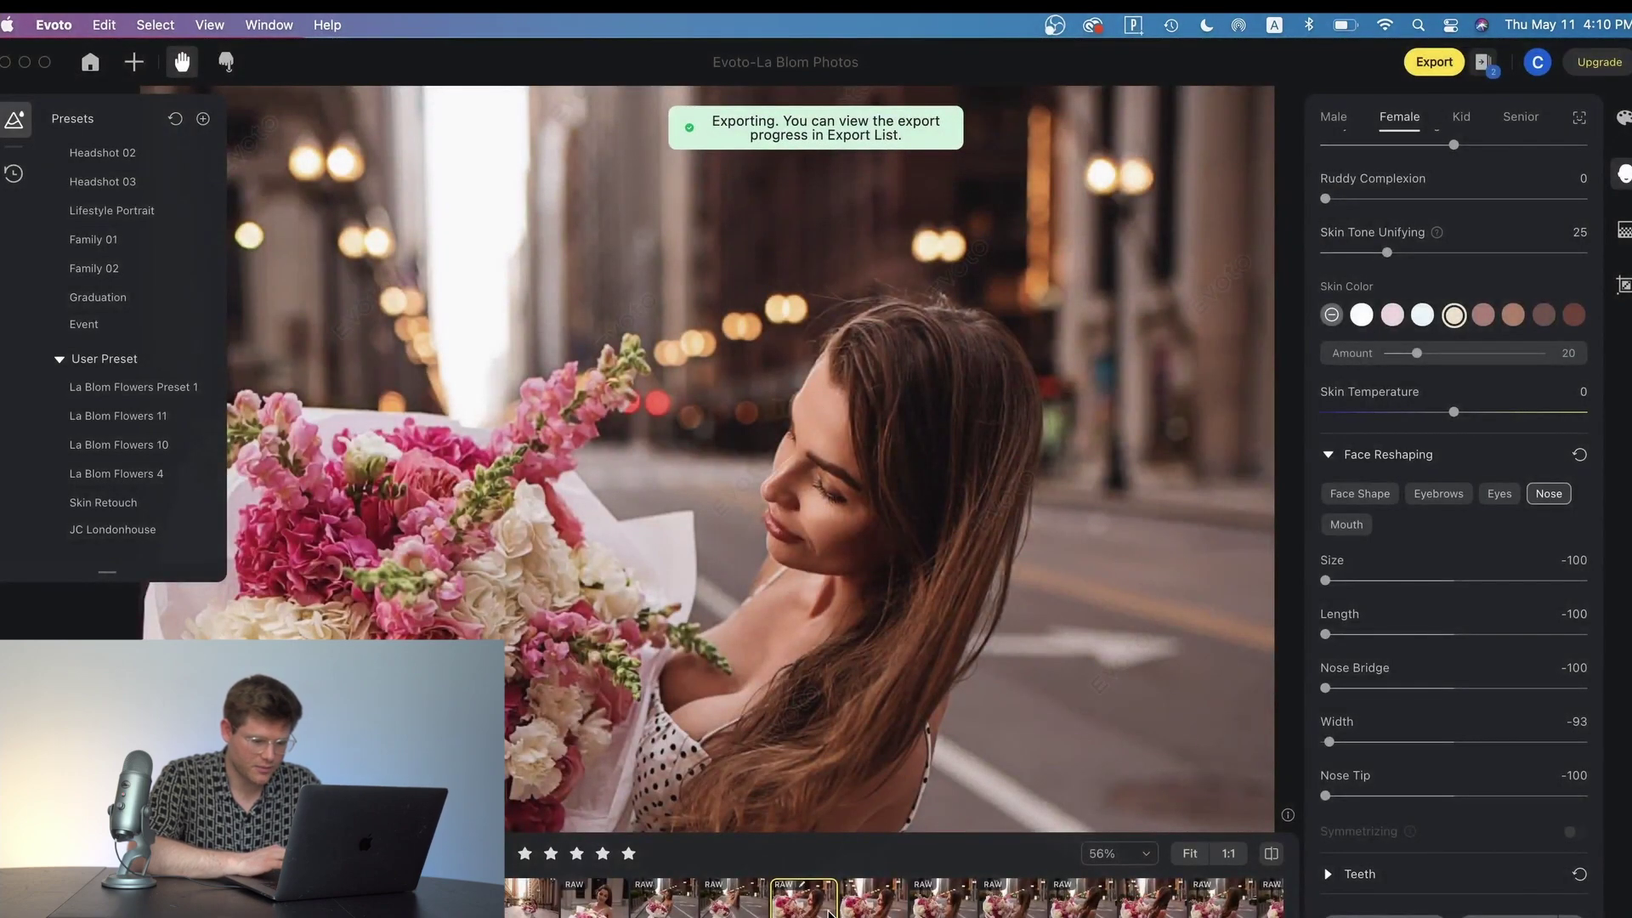
pyautogui.rightClick(831, 892)
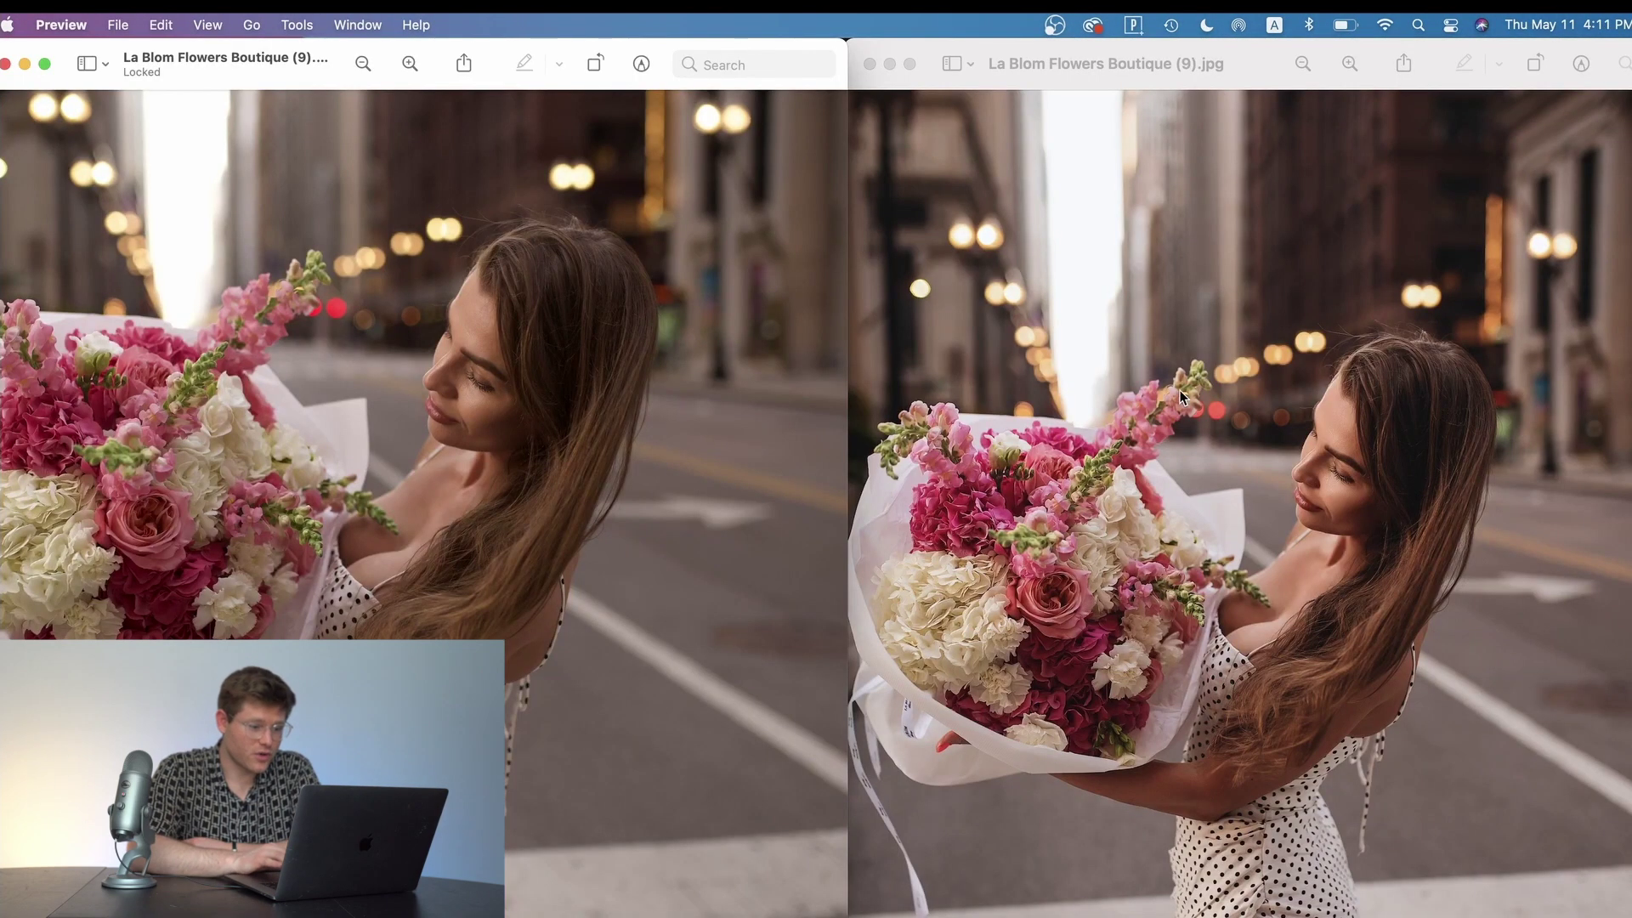
pyautogui.click(1183, 396)
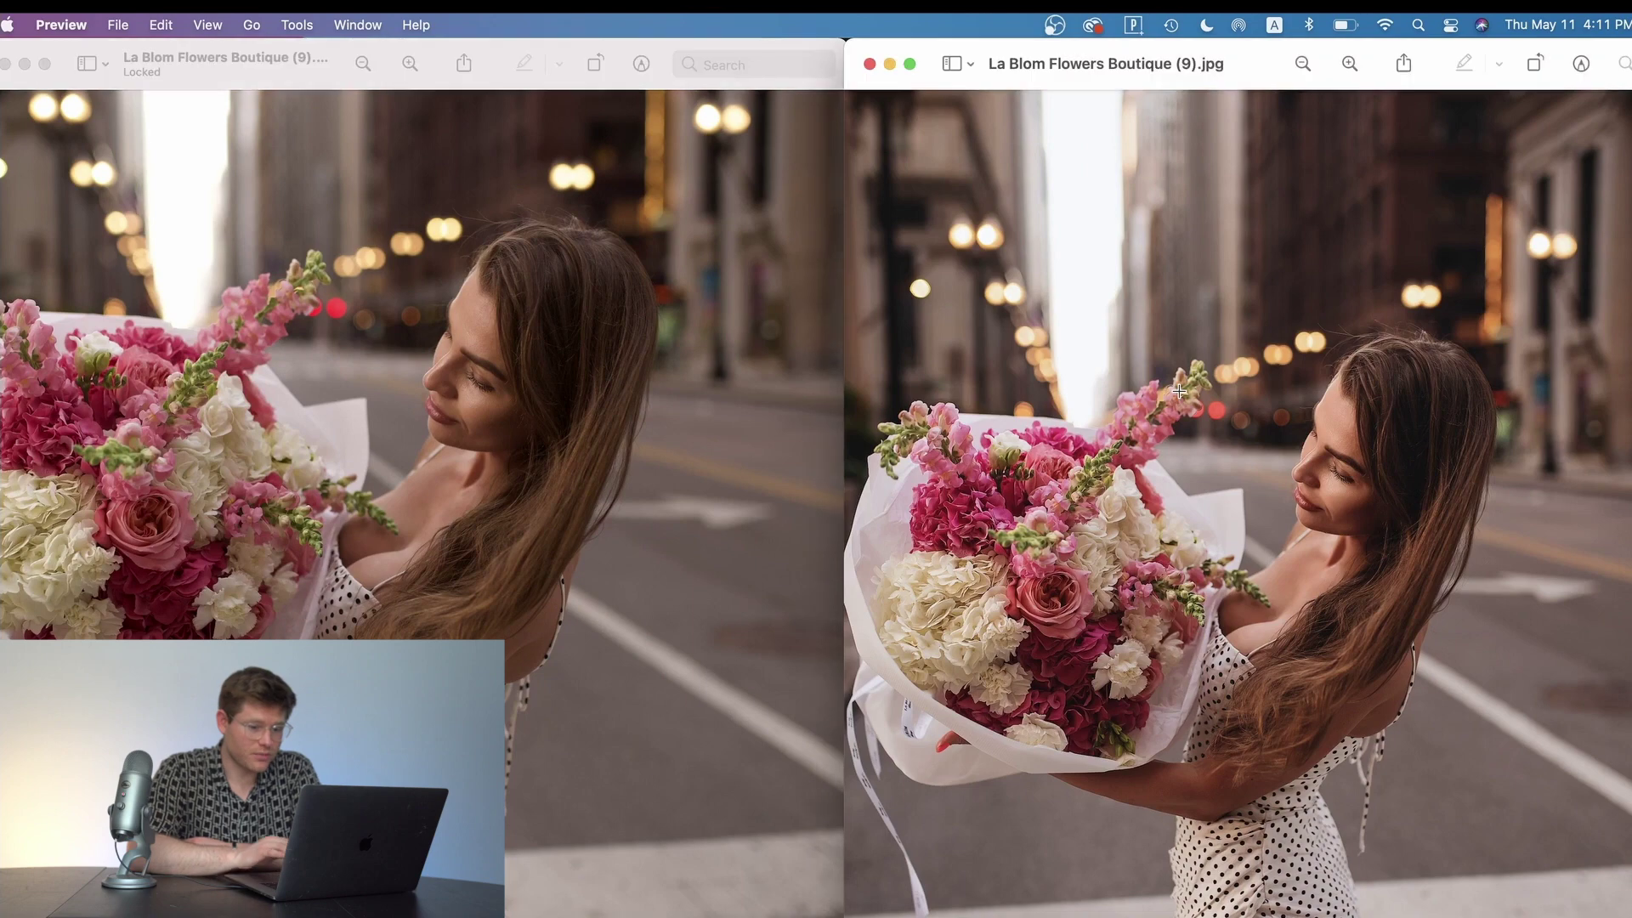
pyautogui.scroll(-2, 1181, 393)
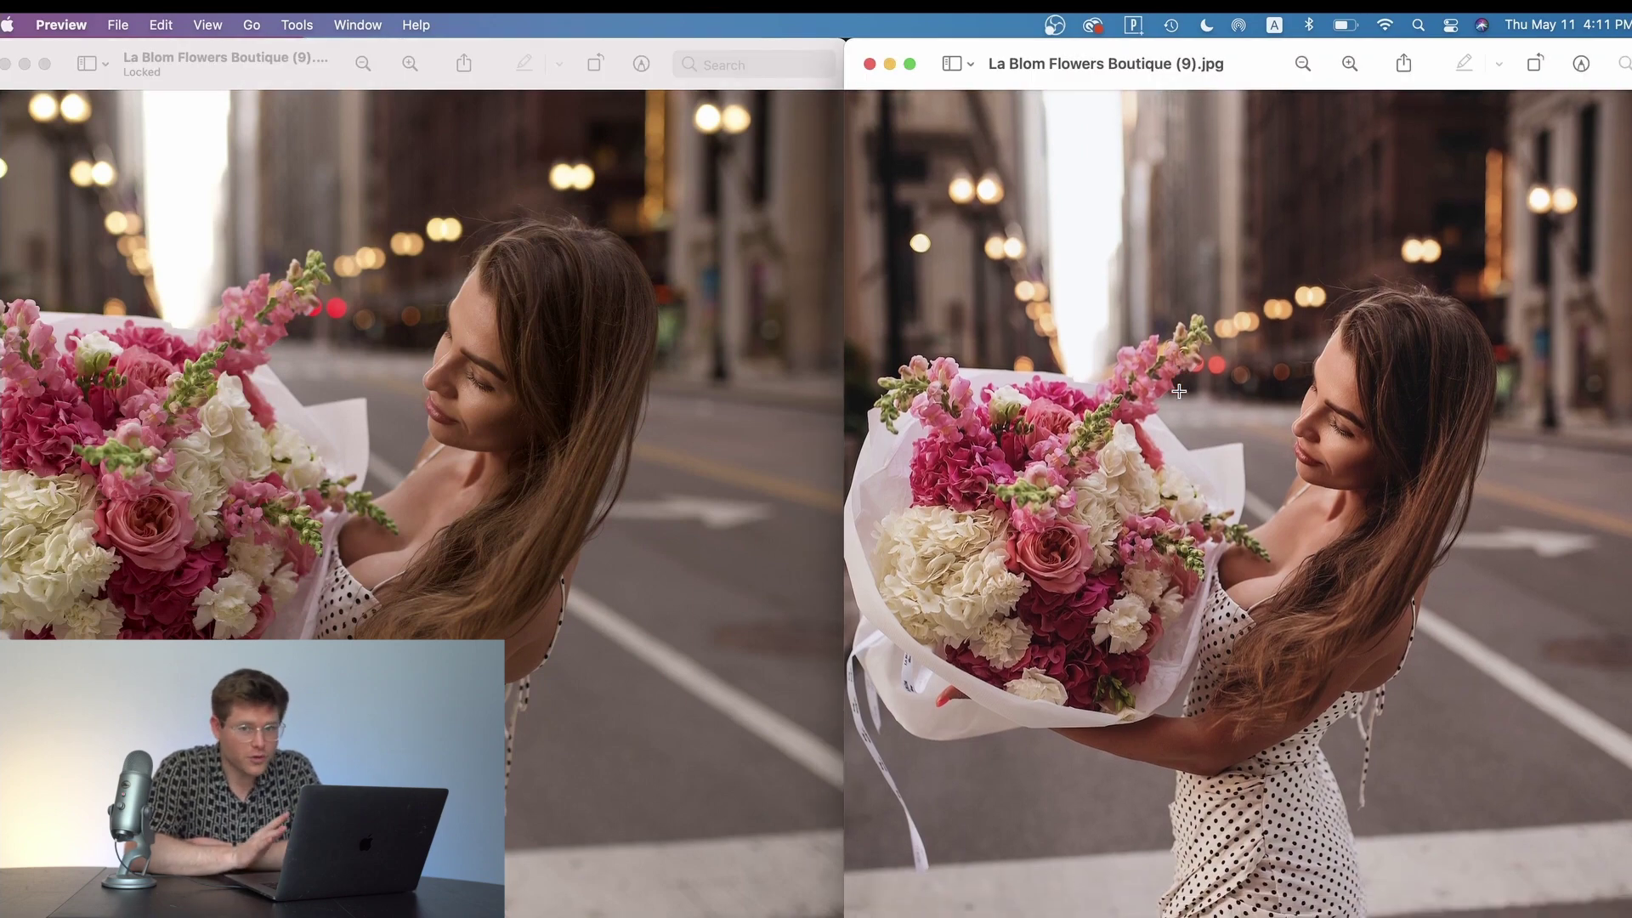
pyautogui.scroll(-1, 1179, 391)
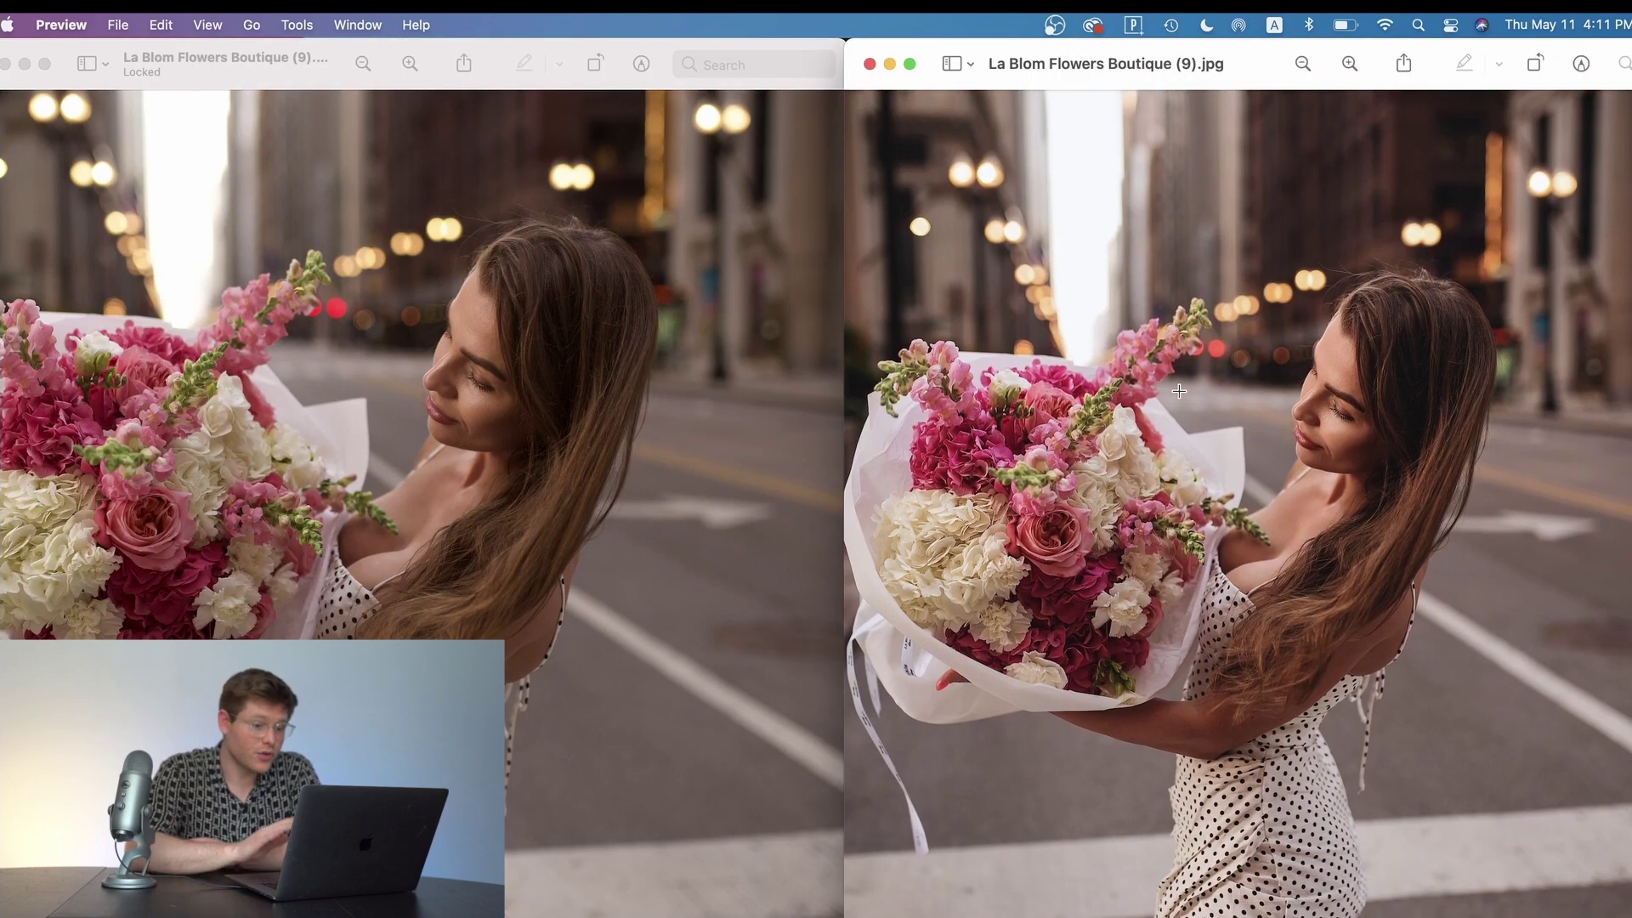
pyautogui.scroll(2, 1179, 391)
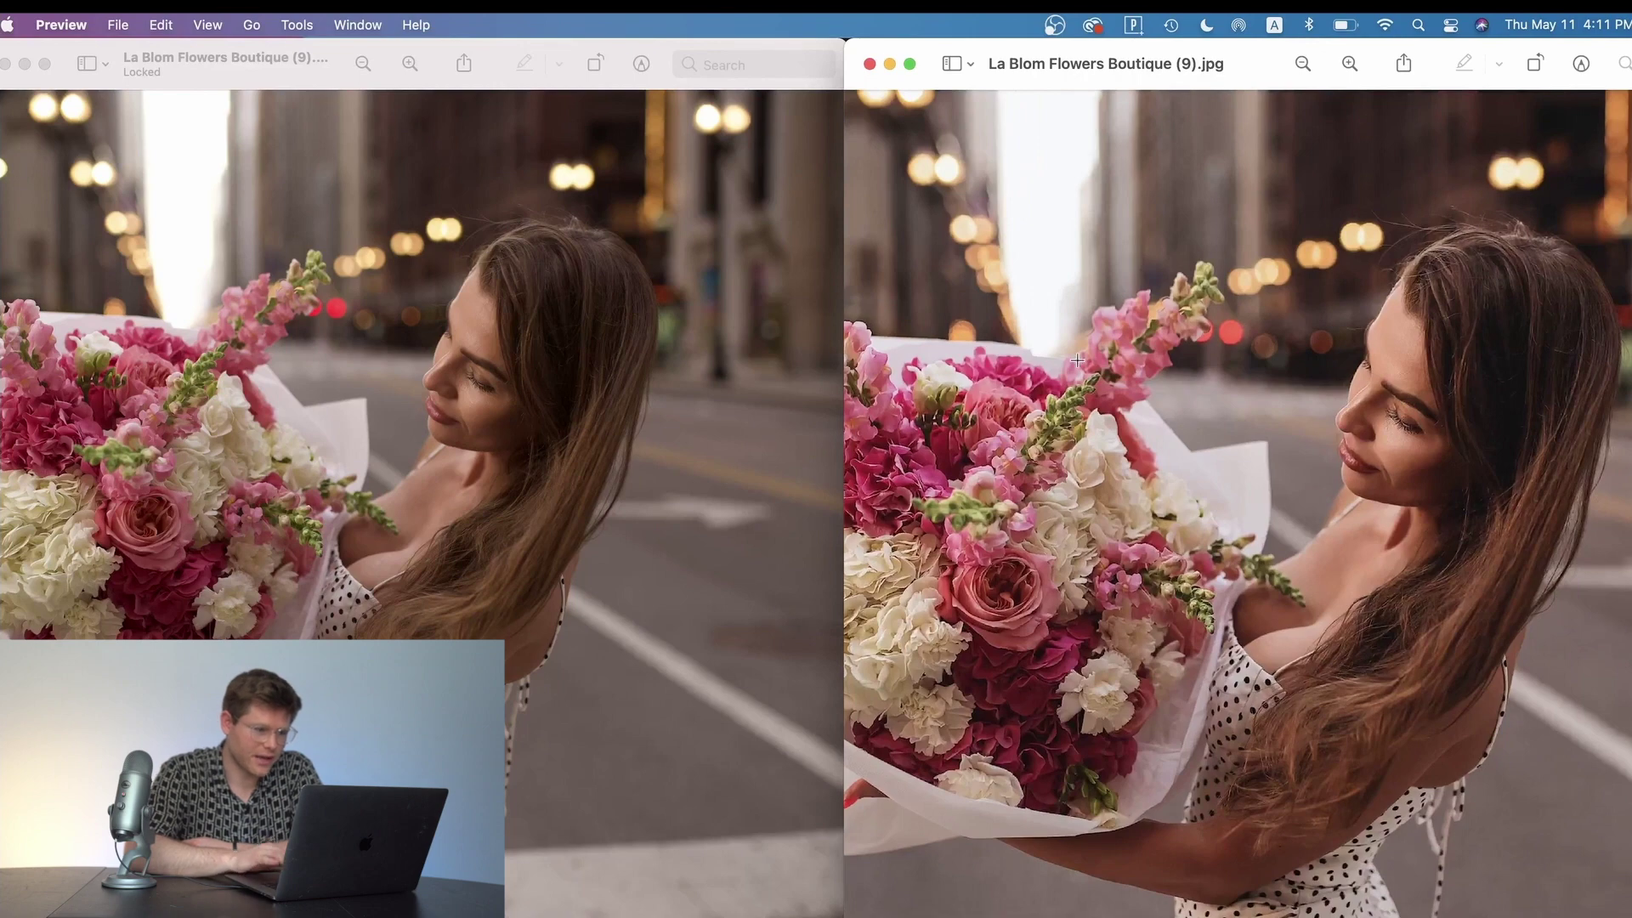
pyautogui.hscroll(1, 1204, 467)
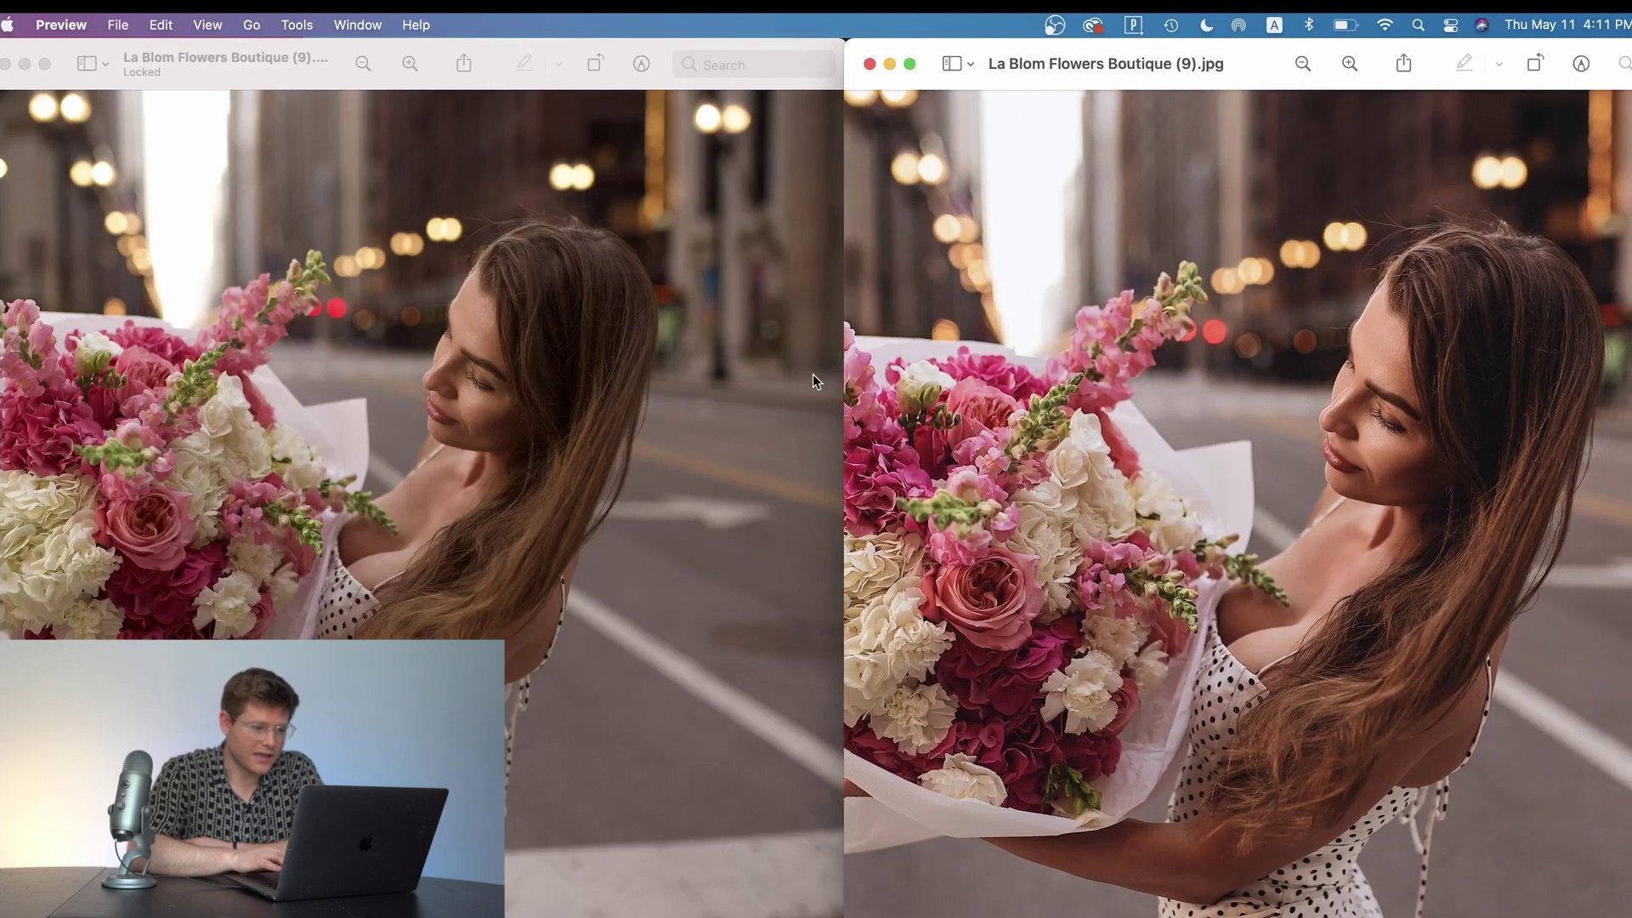
pyautogui.click(428, 385)
pyautogui.scroll(3, 428, 385)
pyautogui.scroll(4, 427, 385)
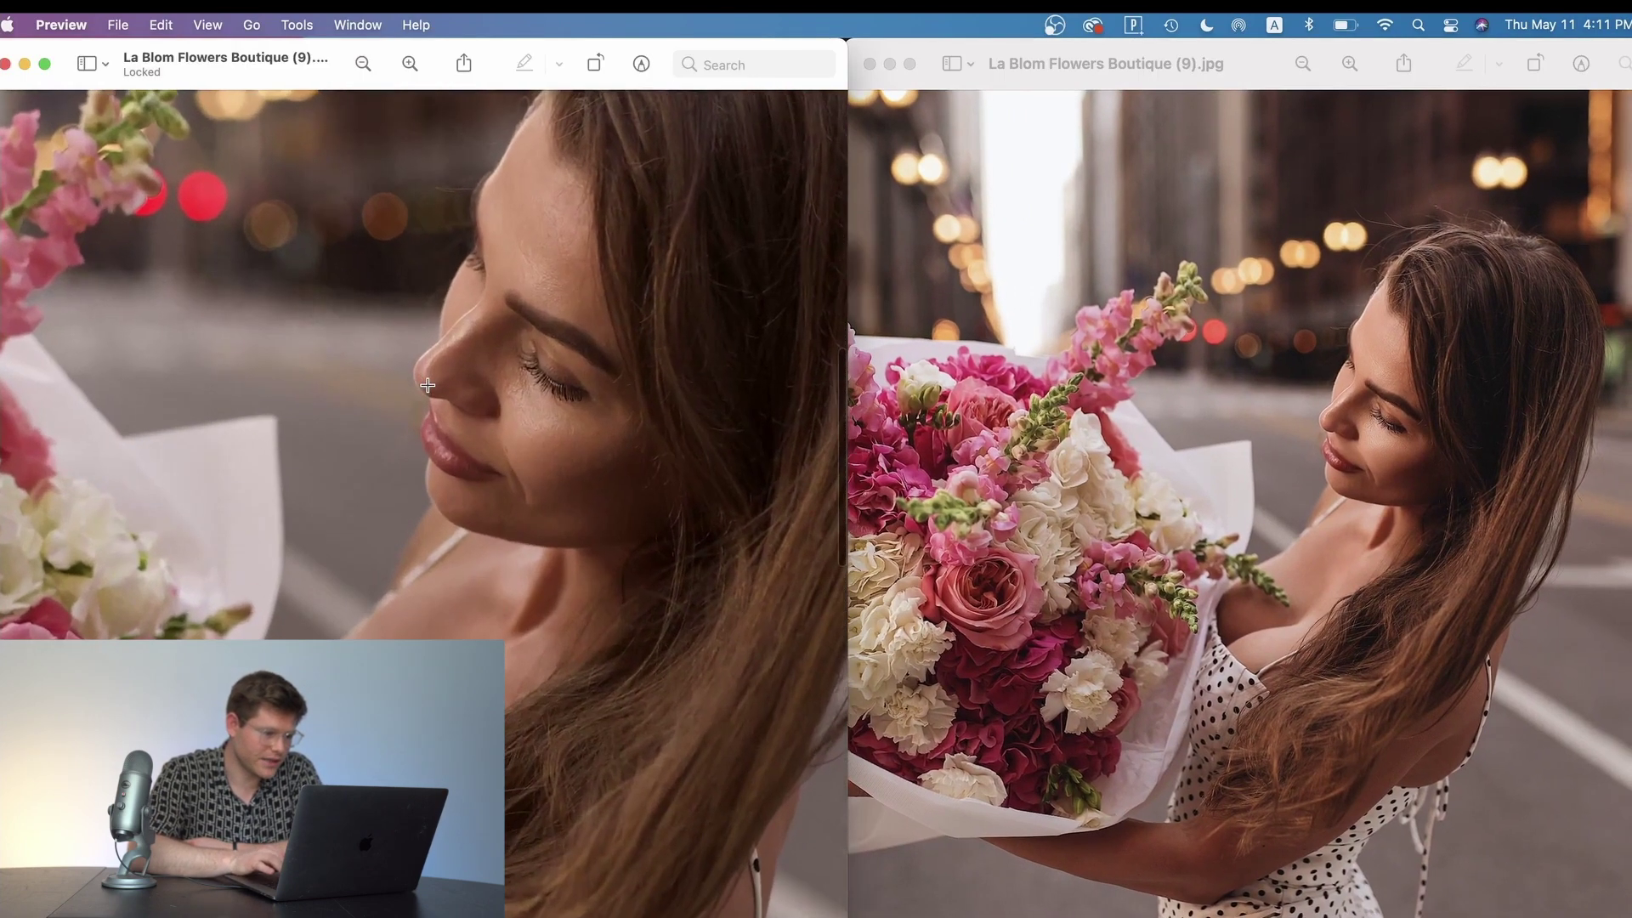
pyautogui.click(1444, 353)
pyautogui.scroll(5, 1443, 352)
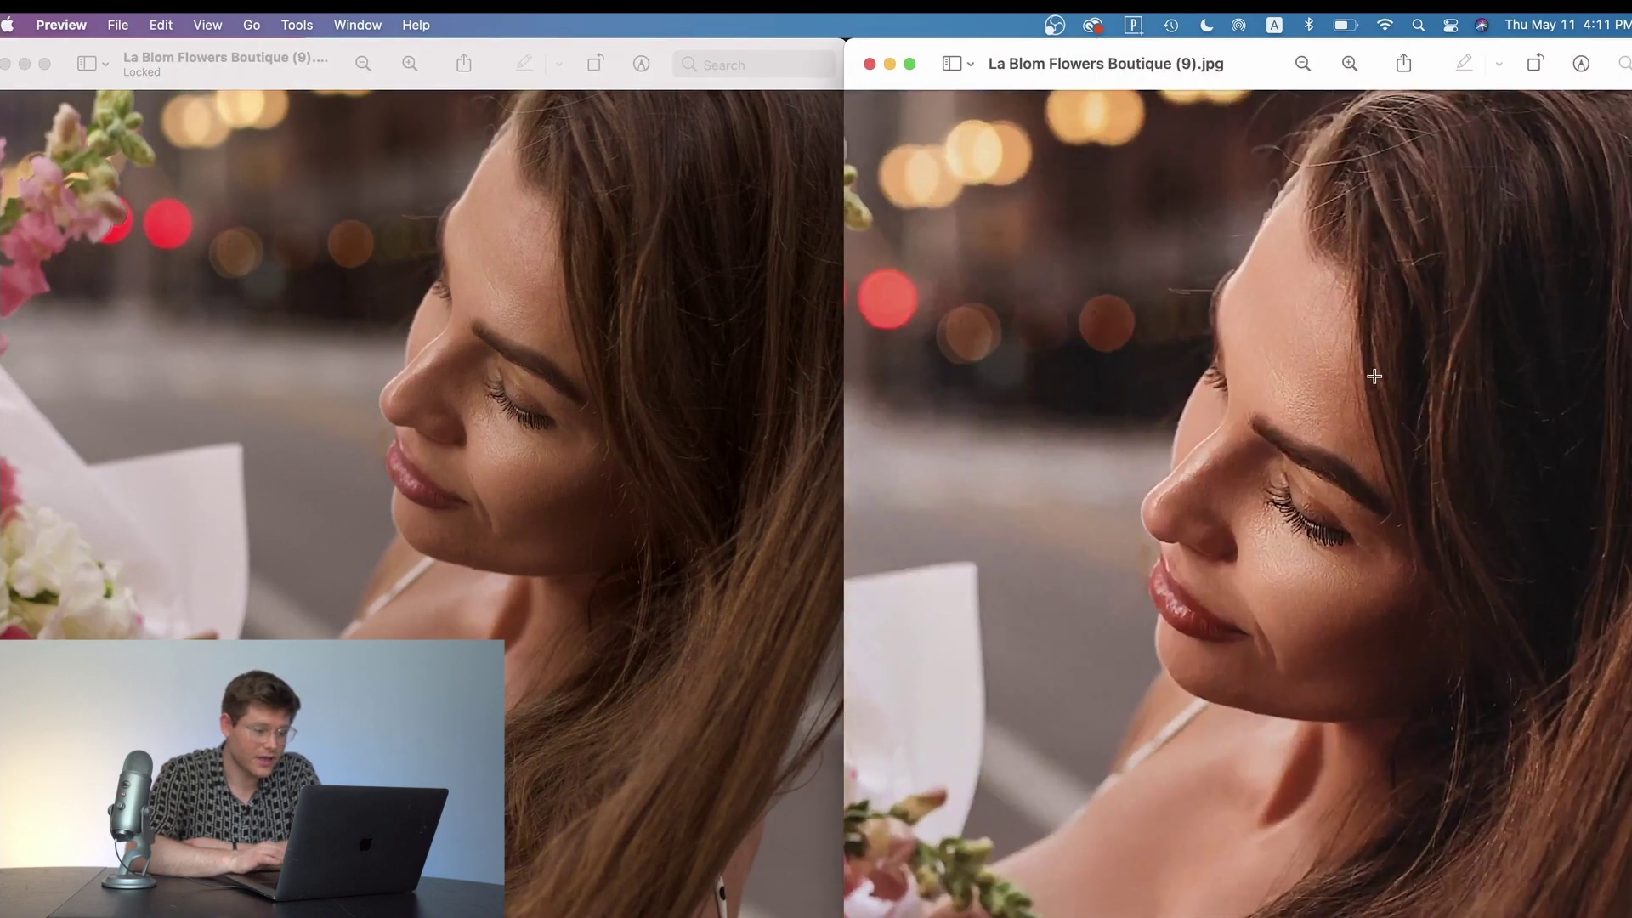
pyautogui.hscroll(3, 621, 371)
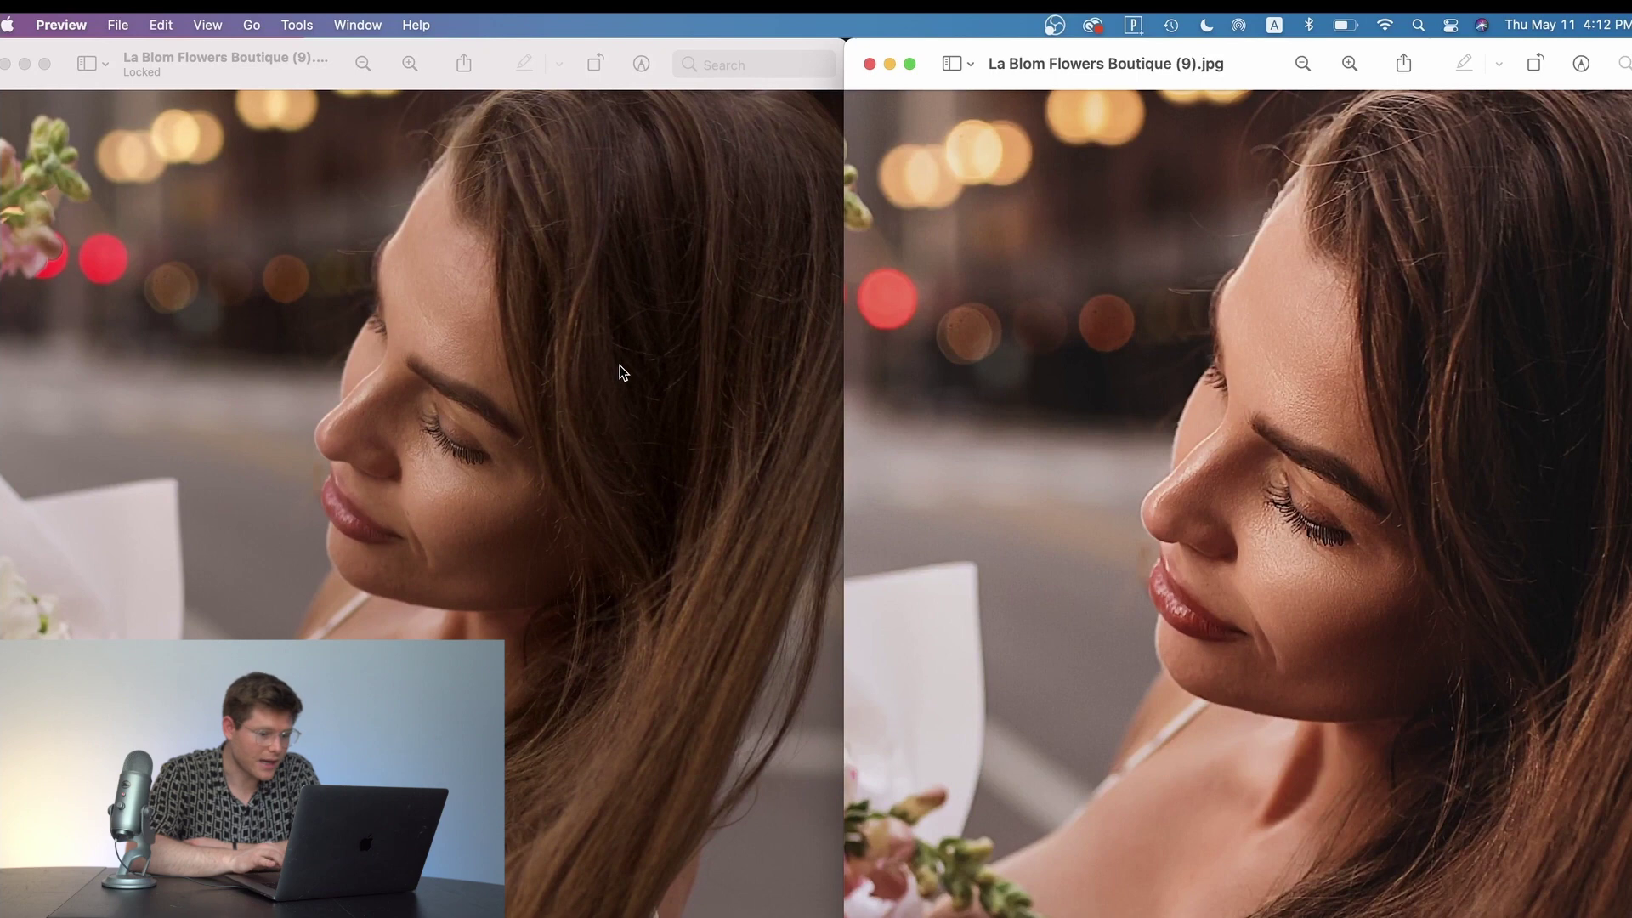
pyautogui.click(498, 471)
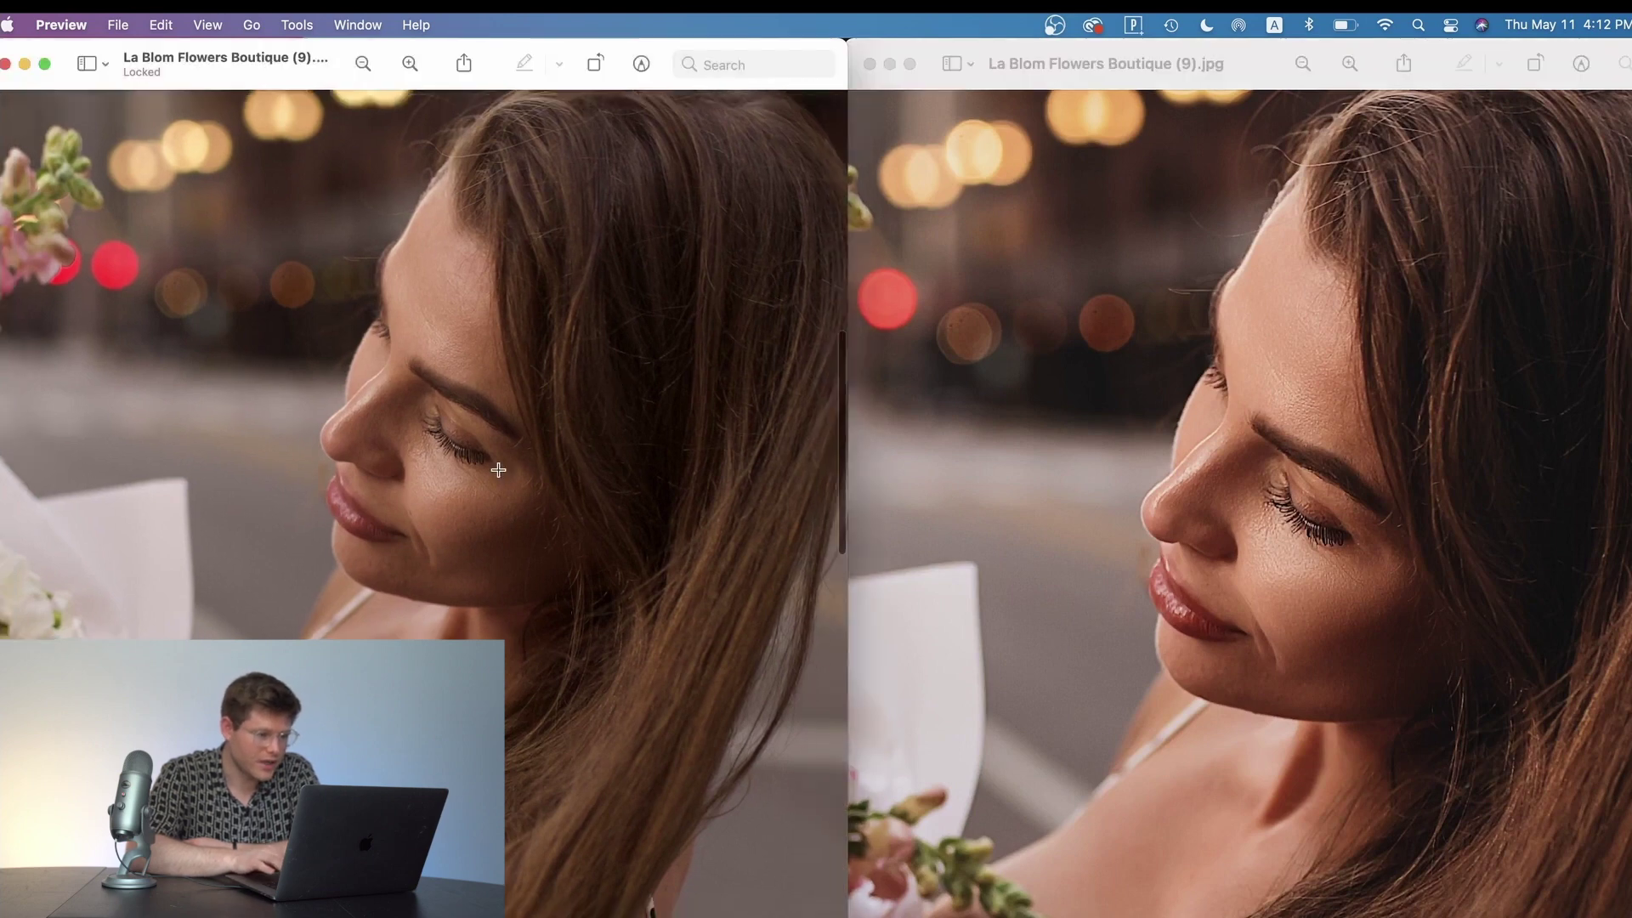
pyautogui.scroll(-3, 498, 470)
pyautogui.hscroll(-2, 498, 470)
pyautogui.scroll(-3, 498, 470)
pyautogui.hscroll(-2, 498, 470)
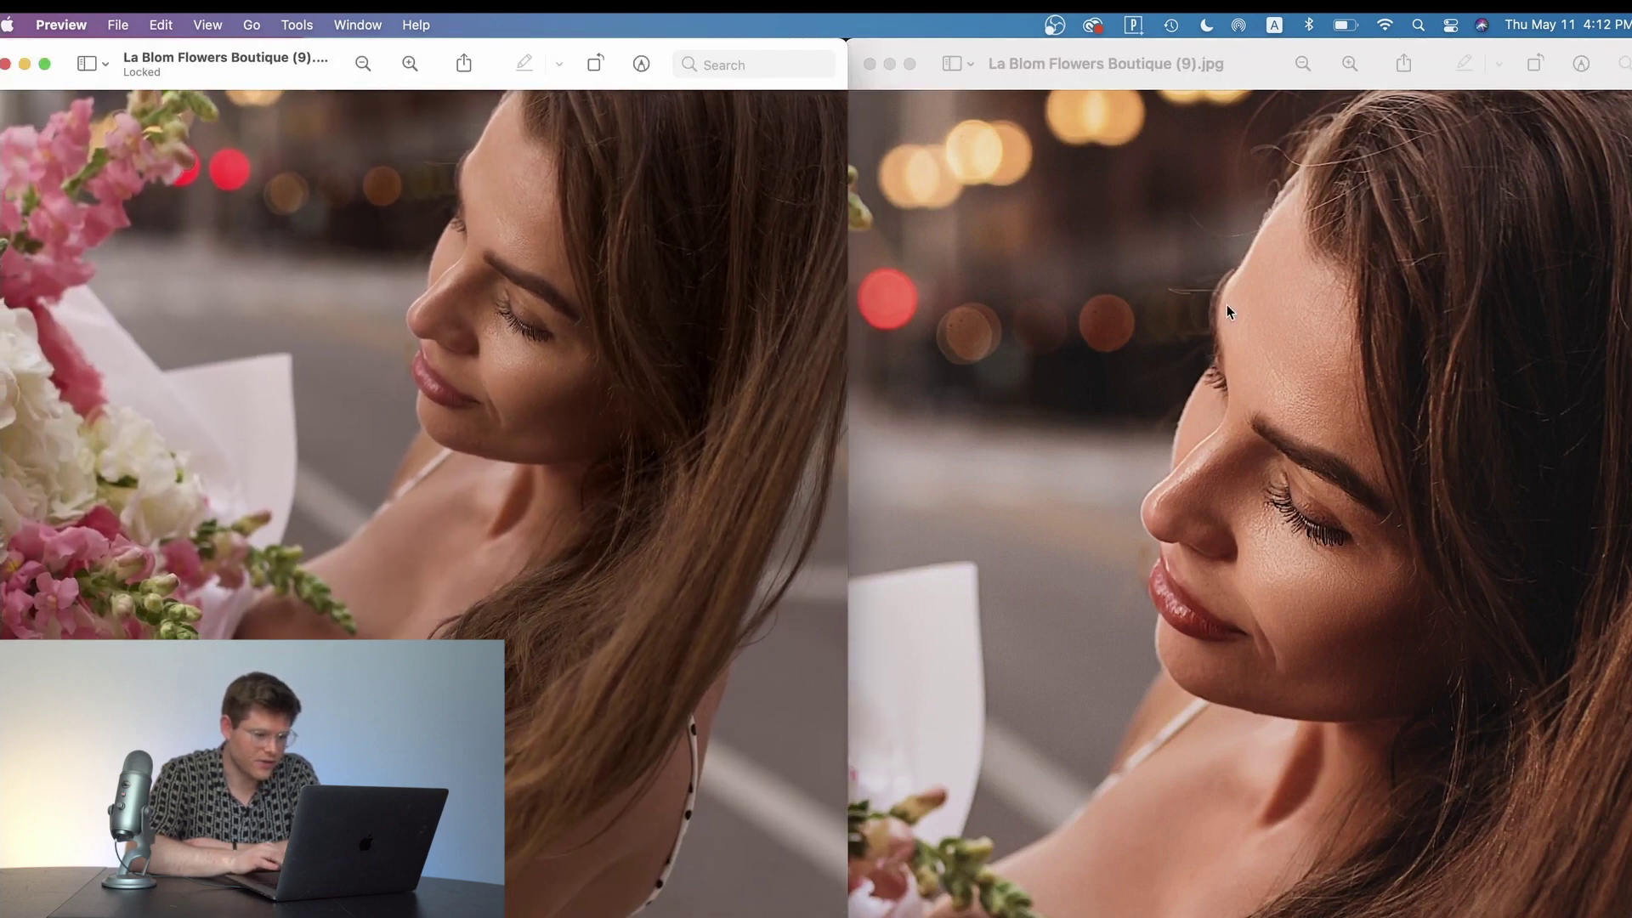
pyautogui.click(1319, 340)
pyautogui.scroll(-5, 1319, 340)
pyautogui.scroll(-1, 1319, 340)
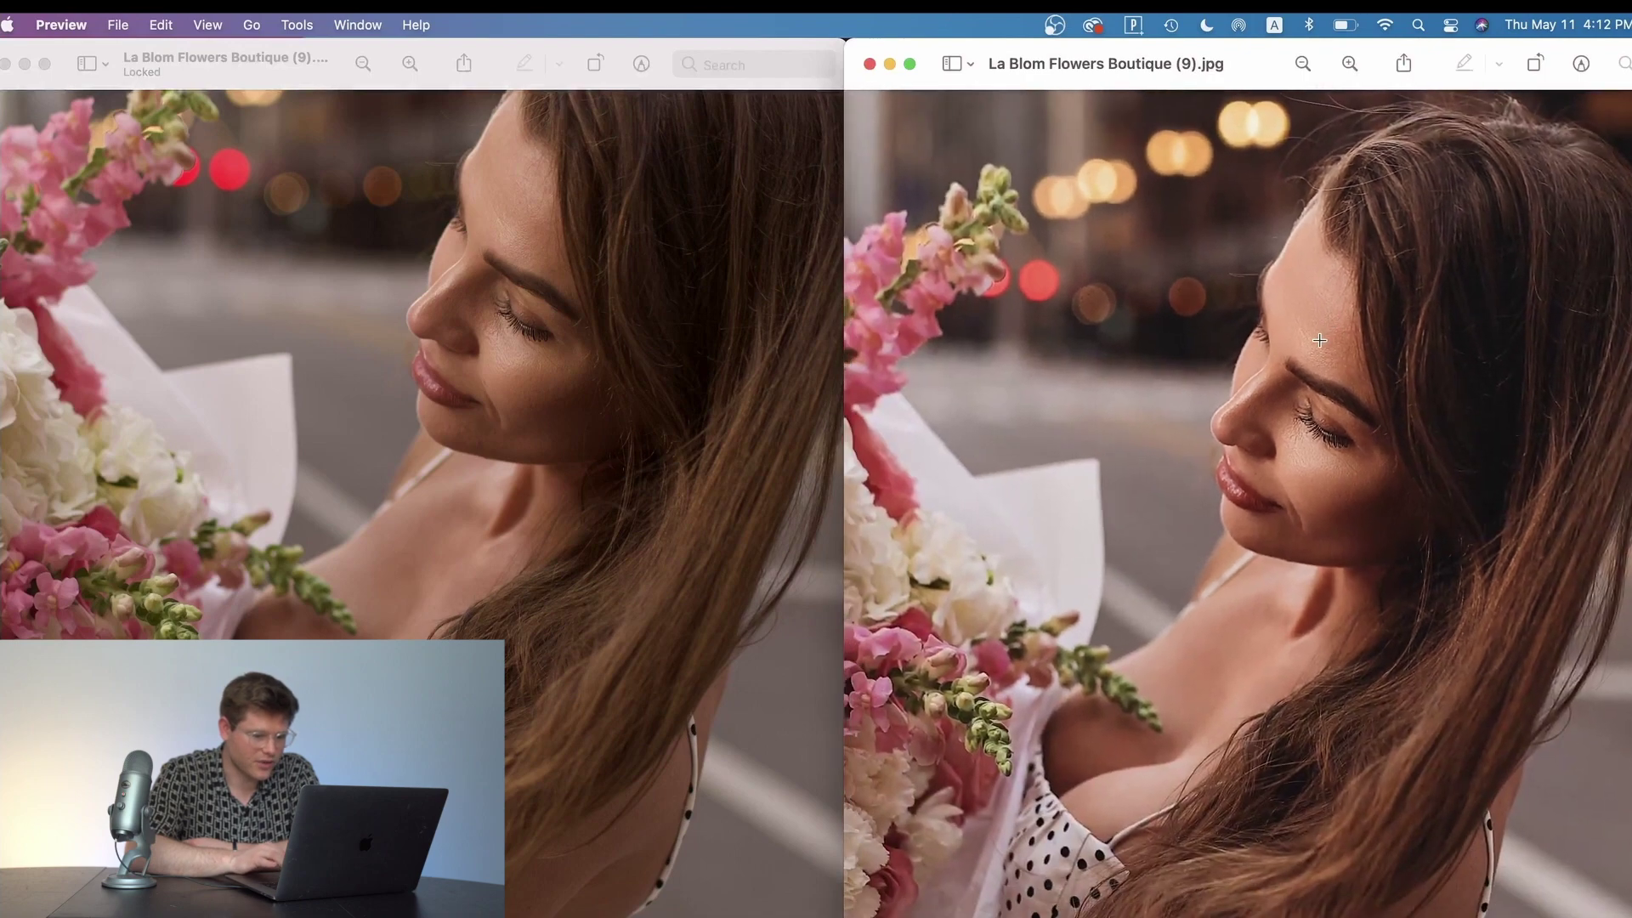
pyautogui.click(660, 406)
pyautogui.scroll(3, 660, 406)
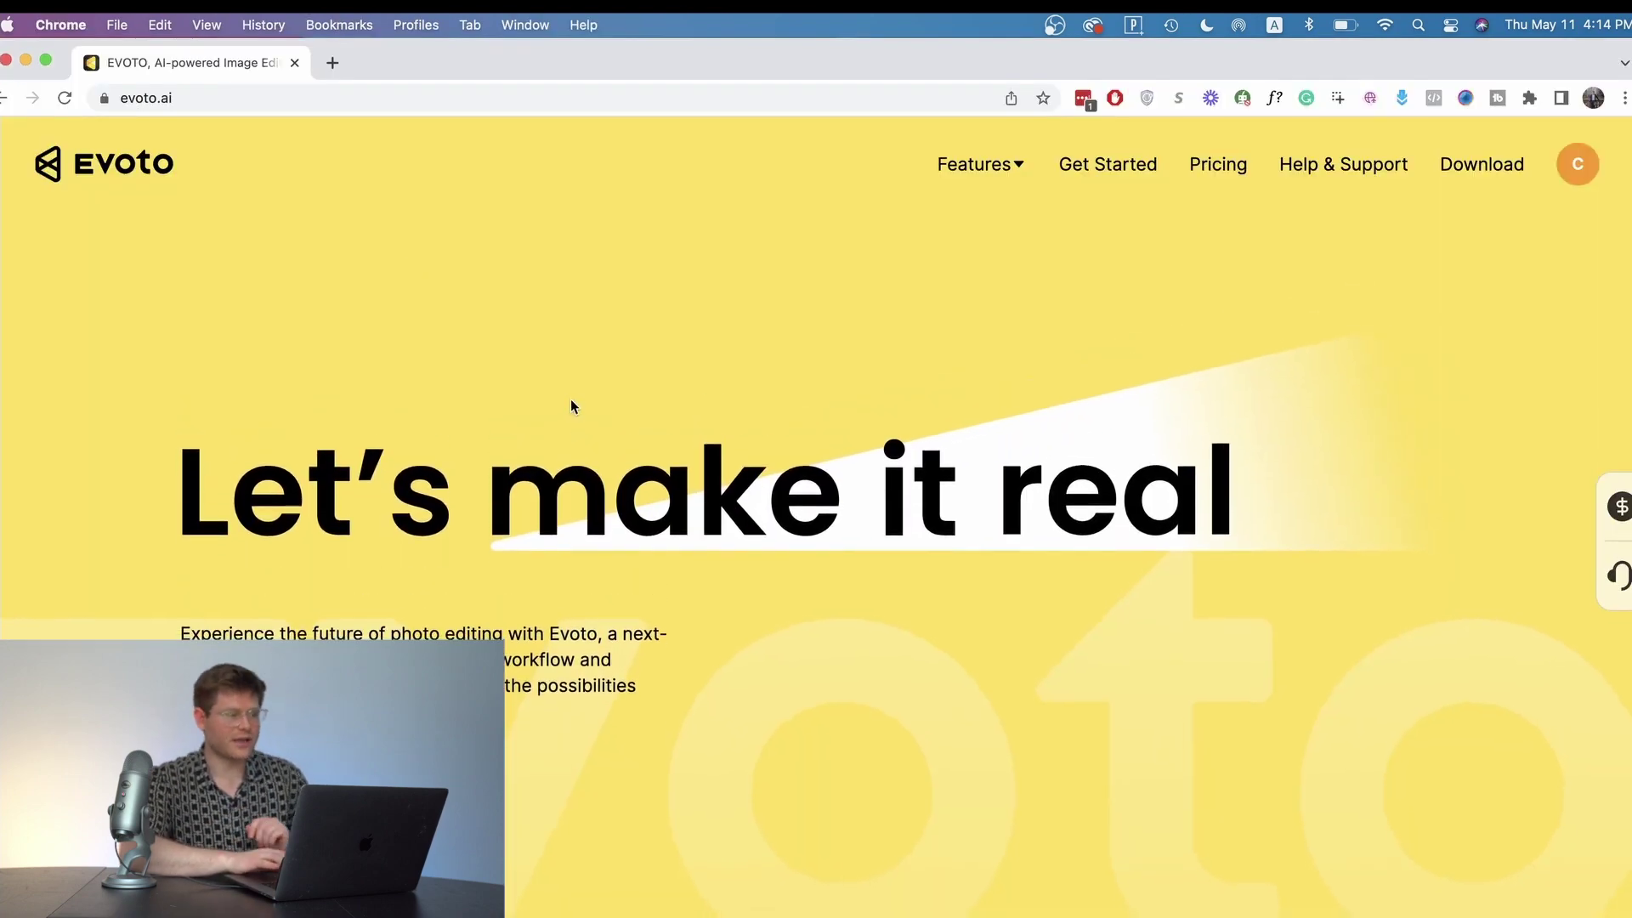
# Step: Scroll the evoto.ai homepage down to its Next-Generation Photo Retouching Tool section
pyautogui.click(213, 96)
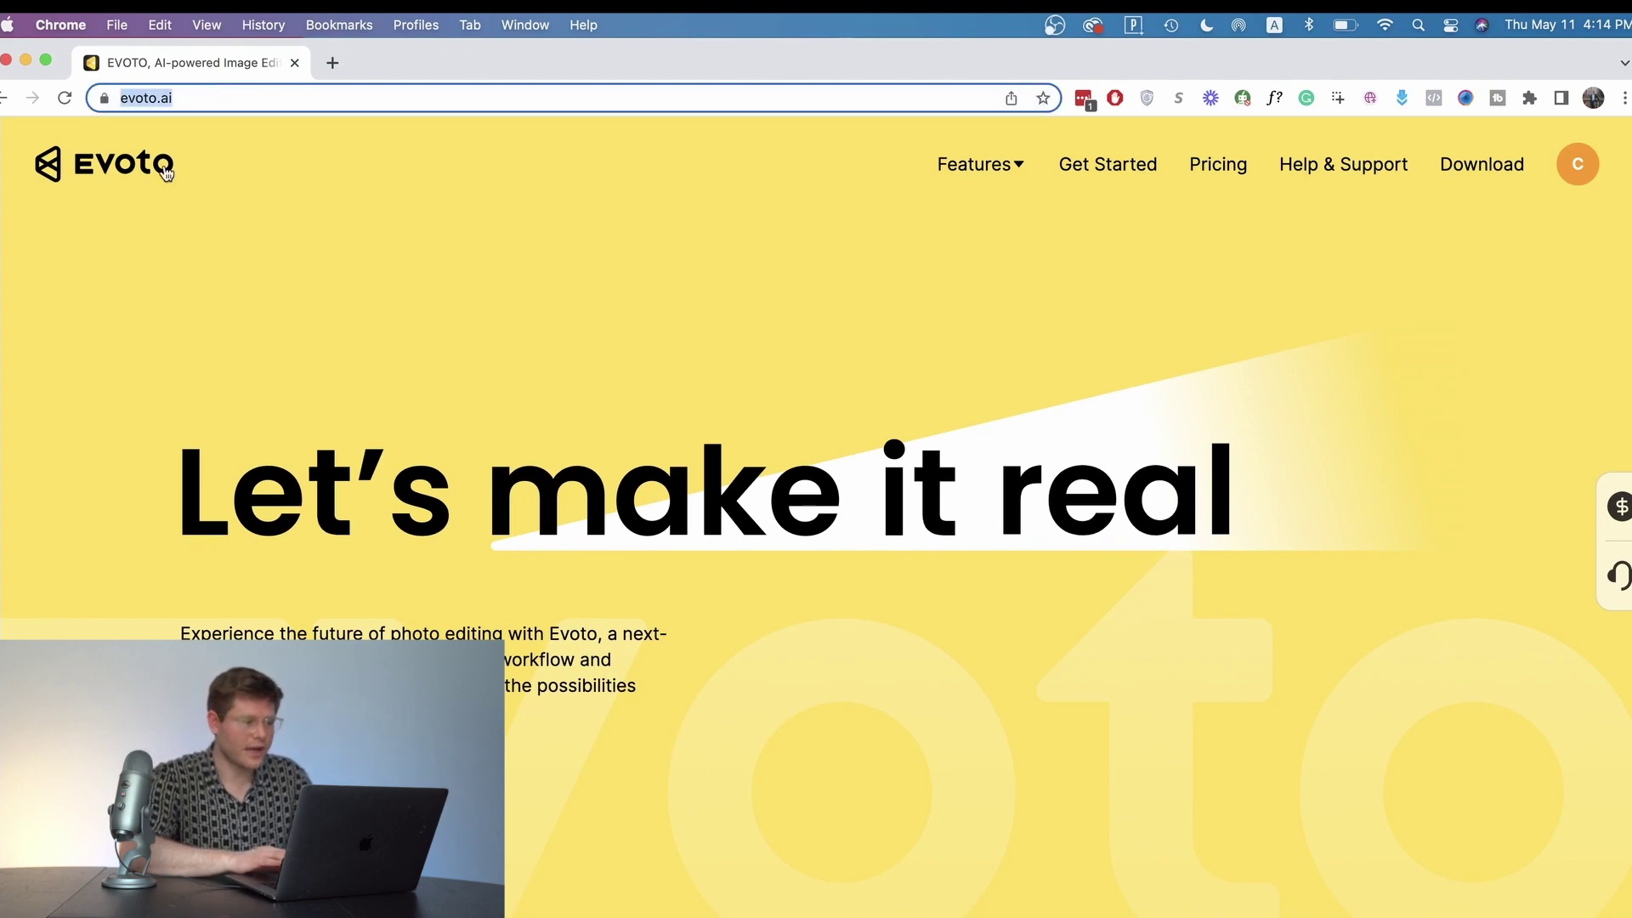
pyautogui.click(187, 225)
pyautogui.scroll(-3, 316, 428)
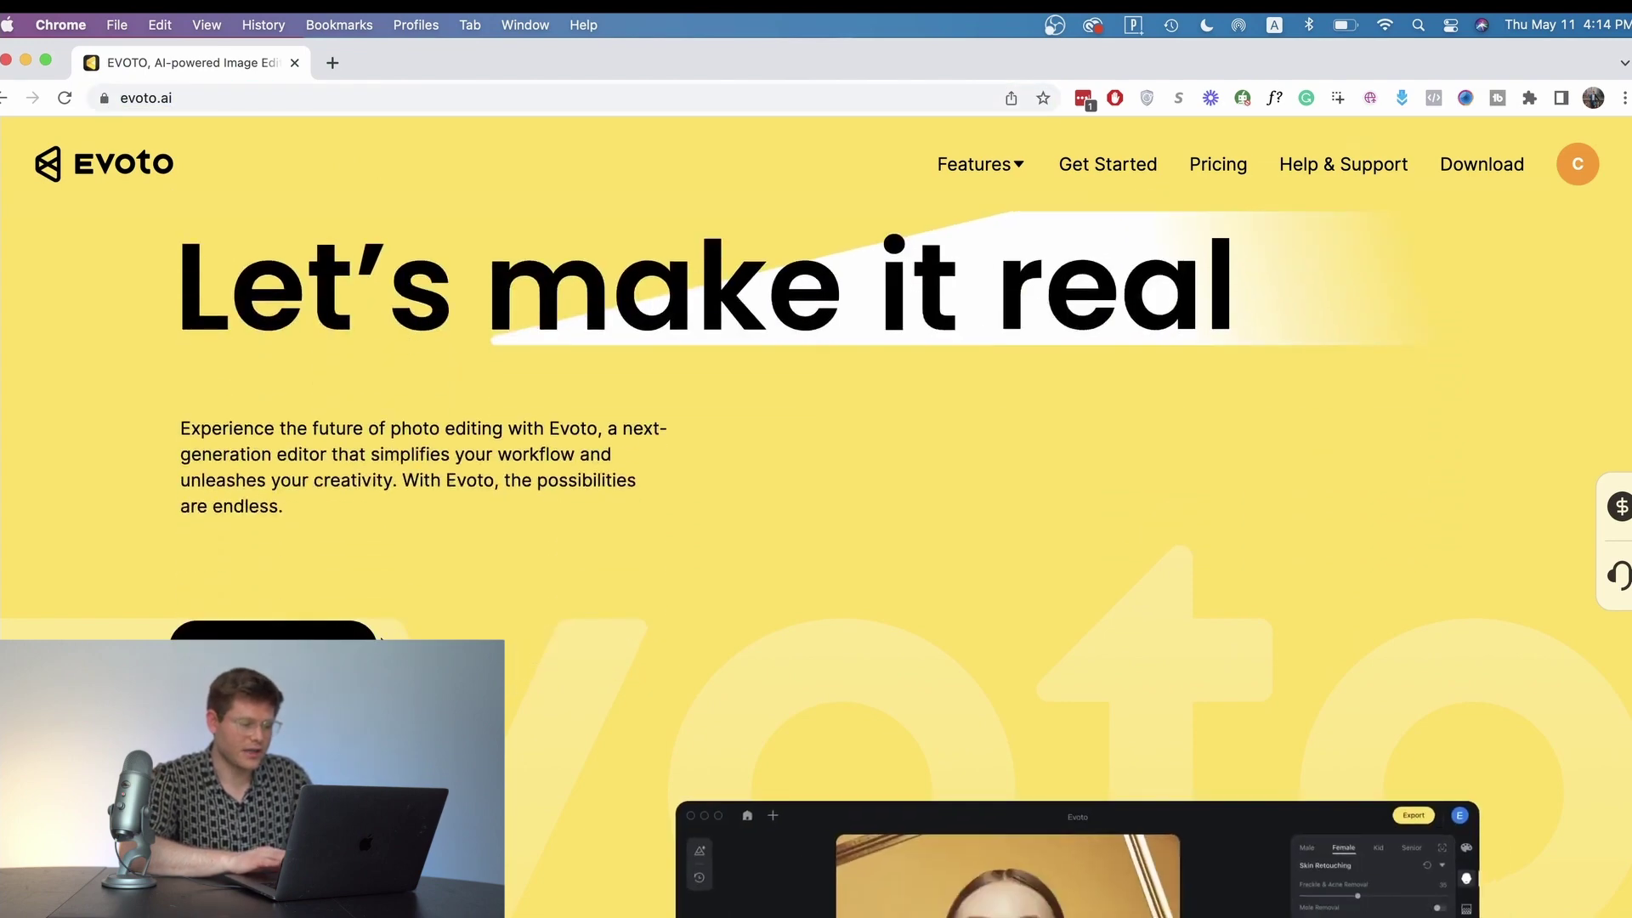
pyautogui.scroll(-8, 816, 510)
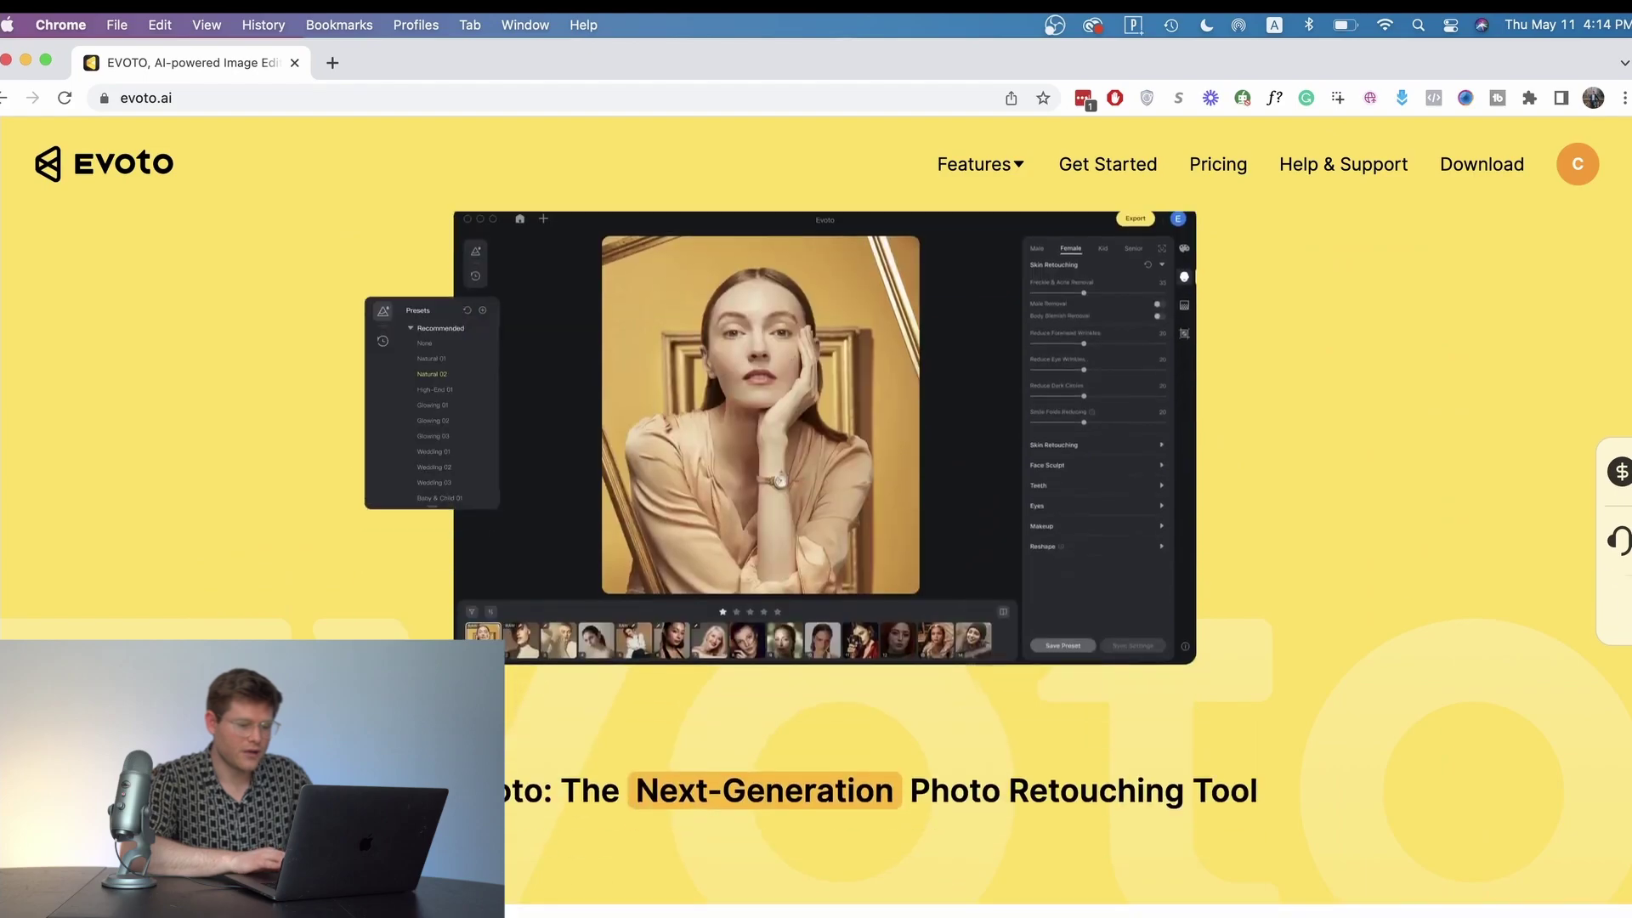